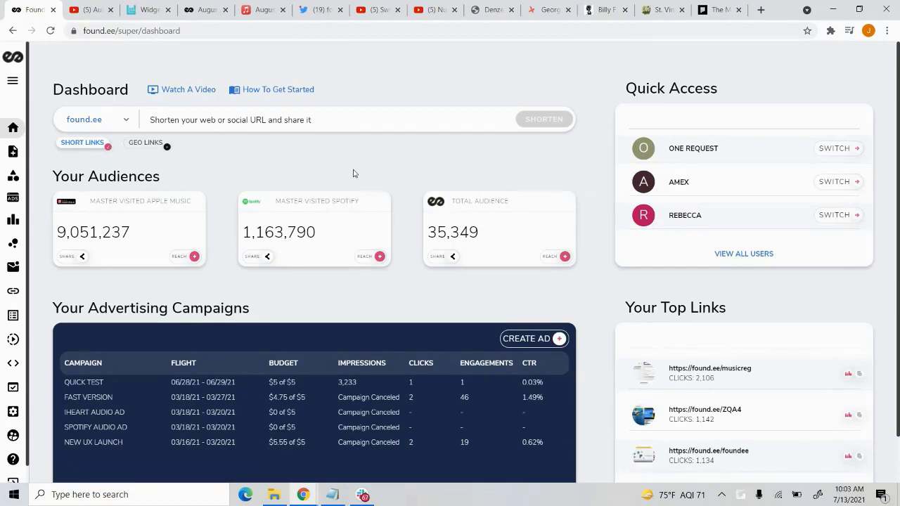
mouse_move(2, 464)
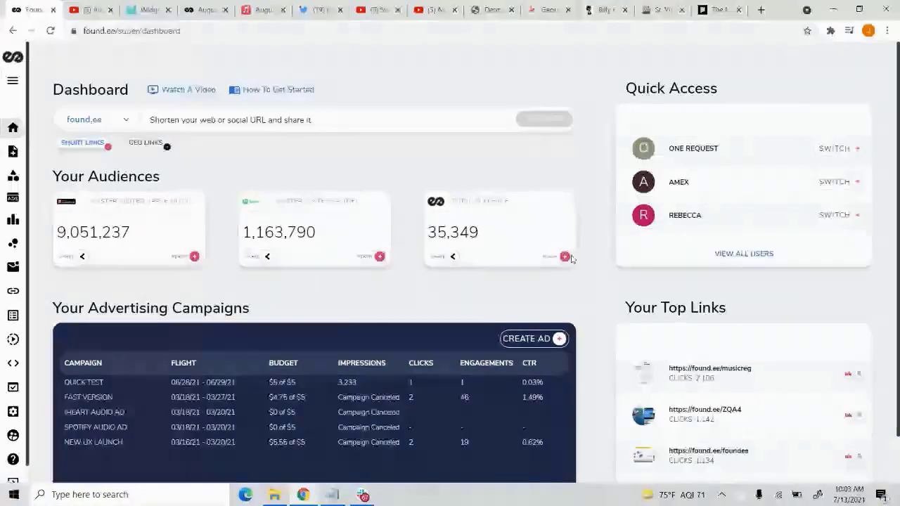
left_click(334, 120)
type("htts")
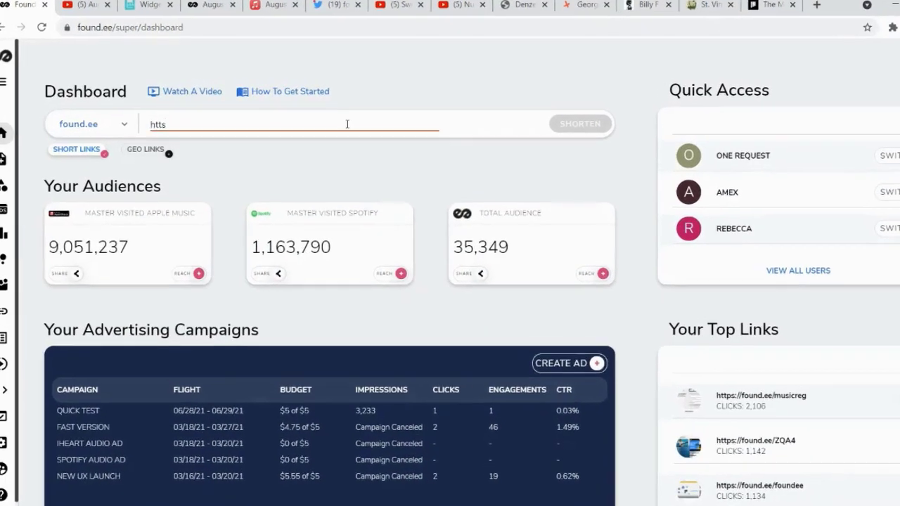
key("BackSpace")
type("ps")
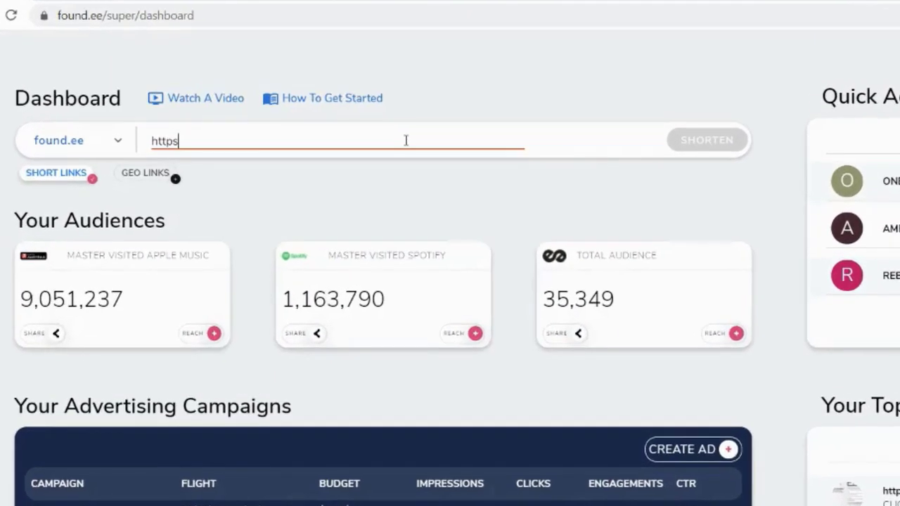
type("://itunes.com")
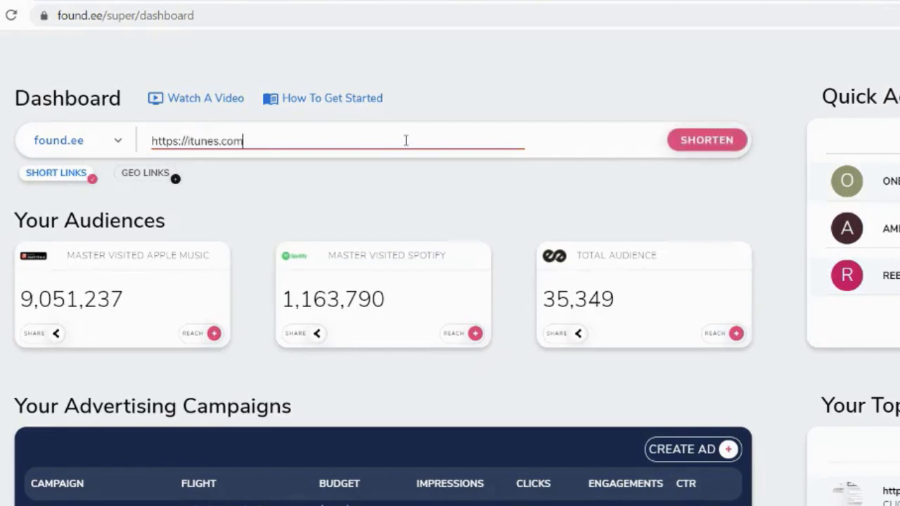
left_click(690, 146)
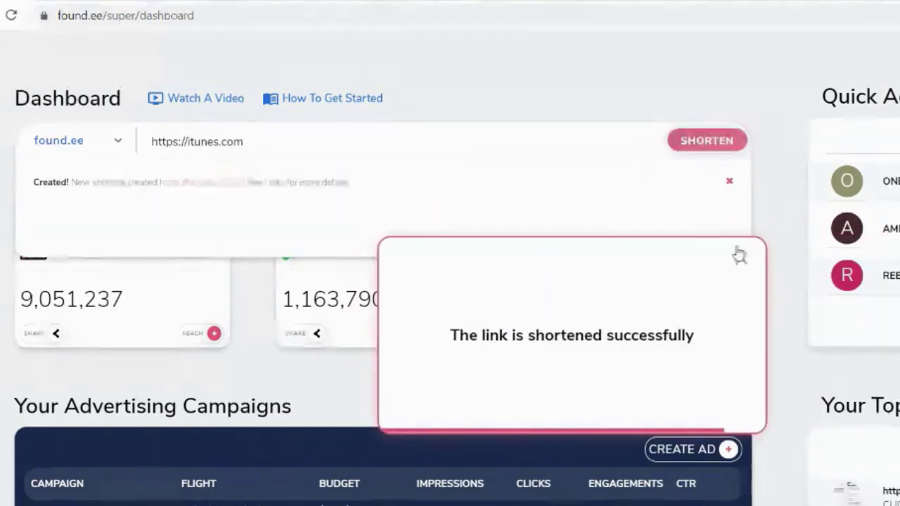
left_click(739, 256)
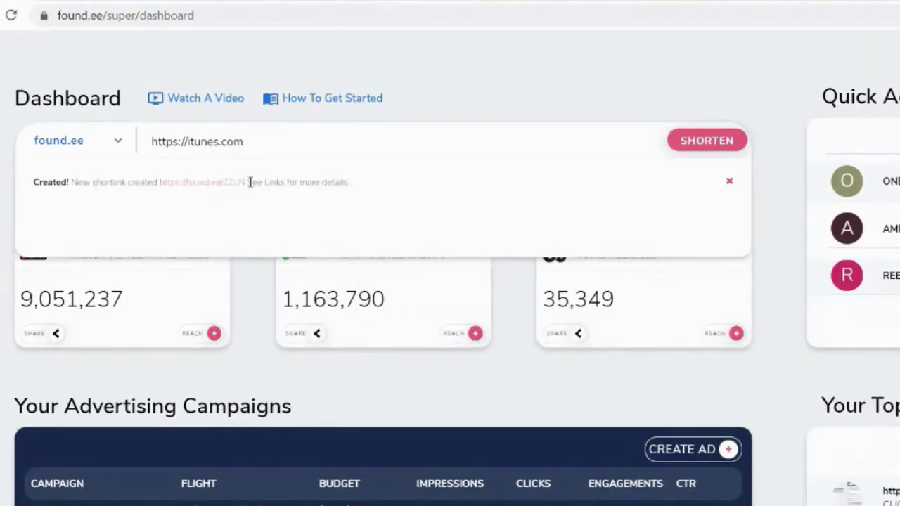
Compare the new short link with its original address, then dismiss the shortening result.
left_click_drag(247, 181, 159, 181)
left_click(303, 184)
left_click_drag(251, 141, 120, 144)
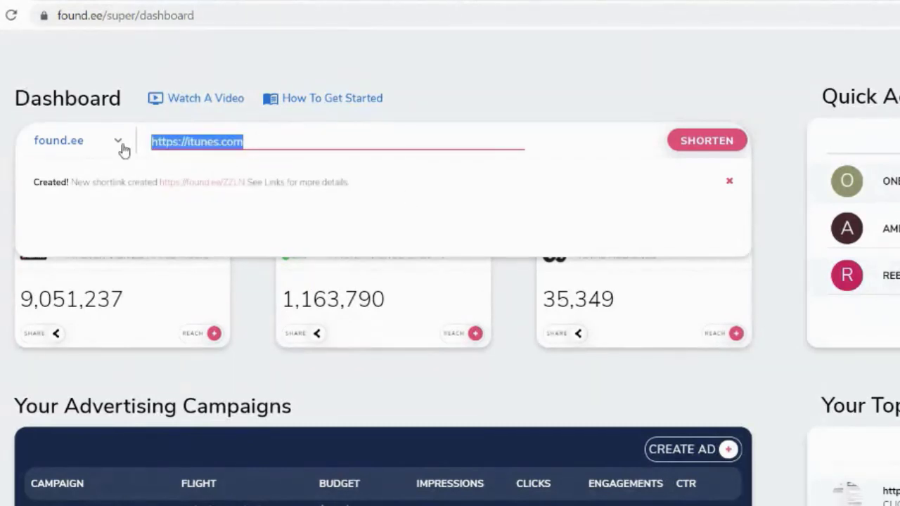
left_click(267, 142)
left_click_drag(267, 141, 80, 152)
left_click(420, 200)
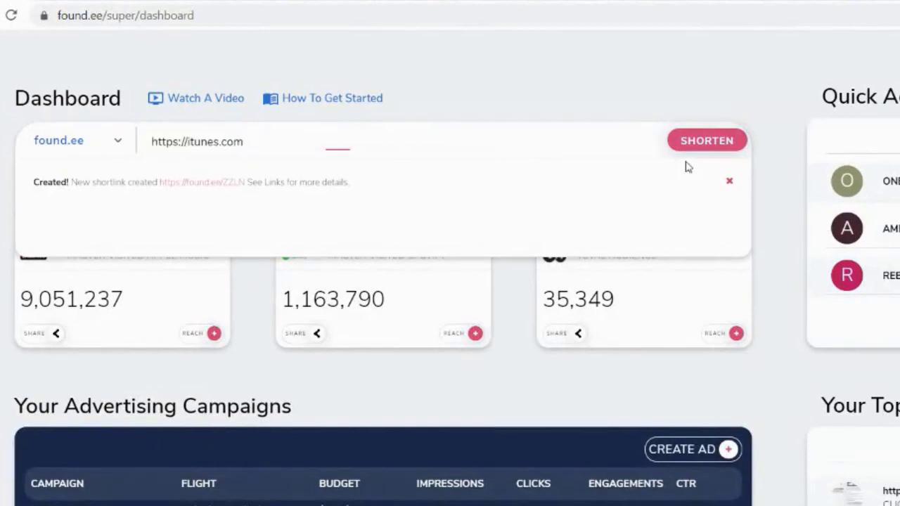
left_click(732, 180)
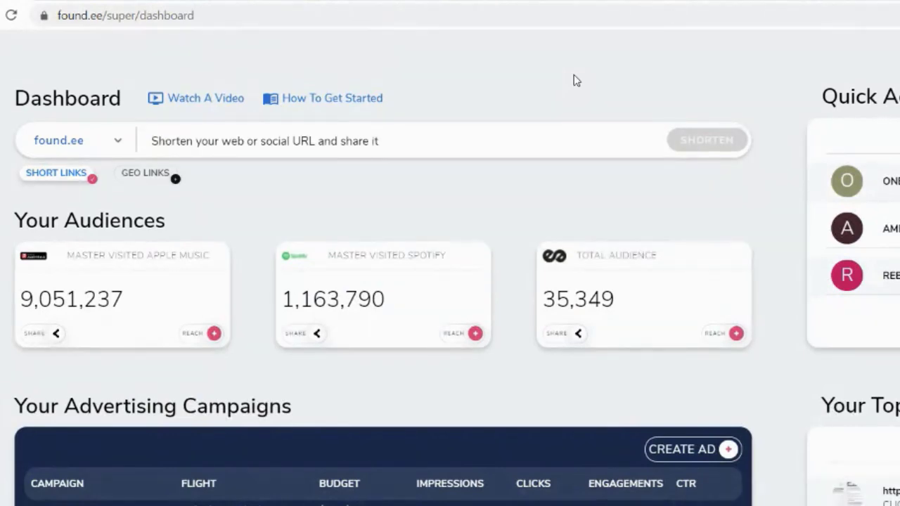
right_click(680, 200)
left_click(610, 94)
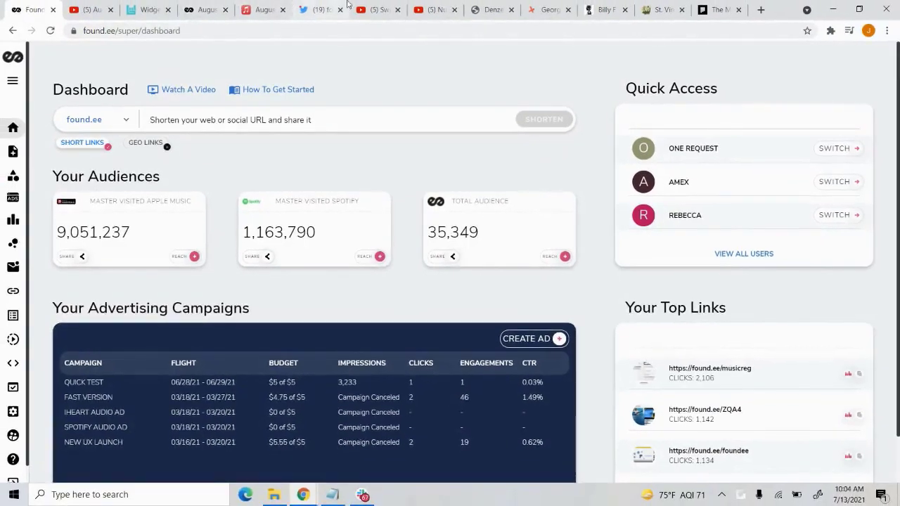
Switch to Twitter and look through the found.ee search results for examples of short links in artists' posts.
left_click(323, 9)
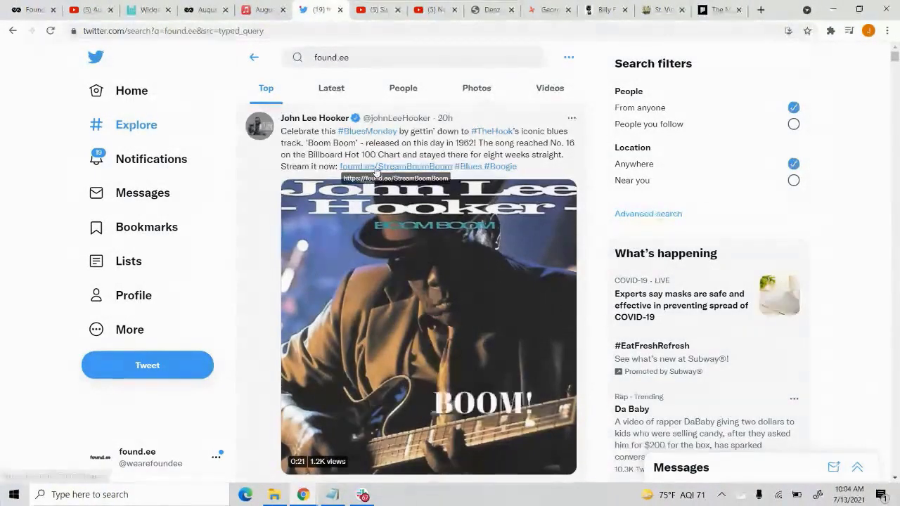
scroll(562, 205, "down", 3)
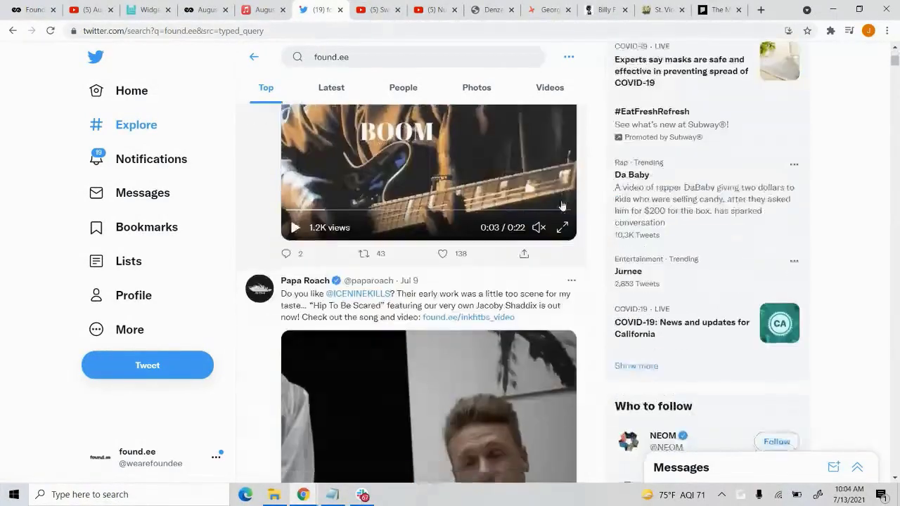
scroll(562, 206, "down", 3)
scroll(373, 146, "up", 2)
scroll(392, 149, "down", 1)
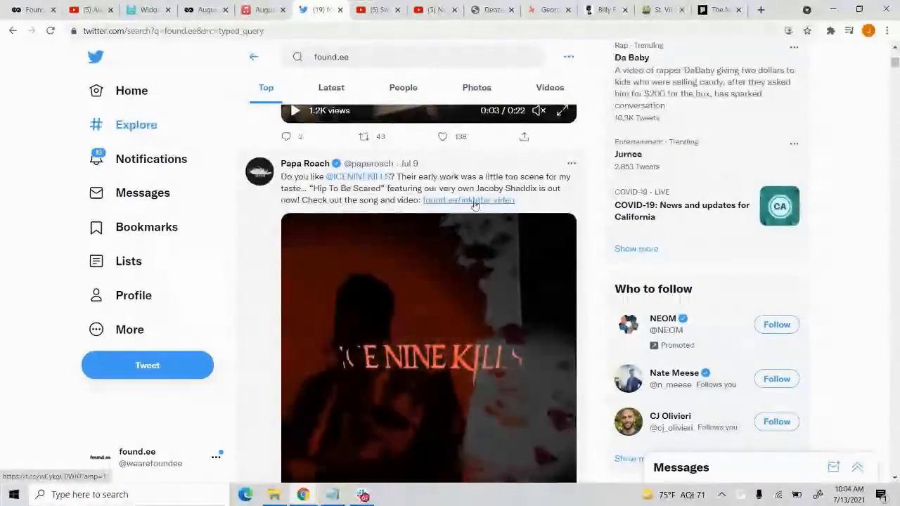
scroll(599, 215, "down", 6)
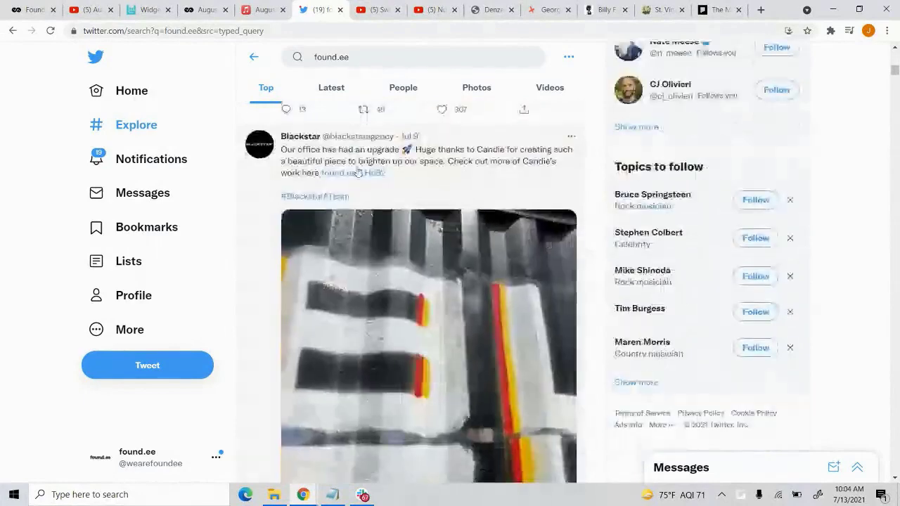
scroll(359, 173, "down", 10)
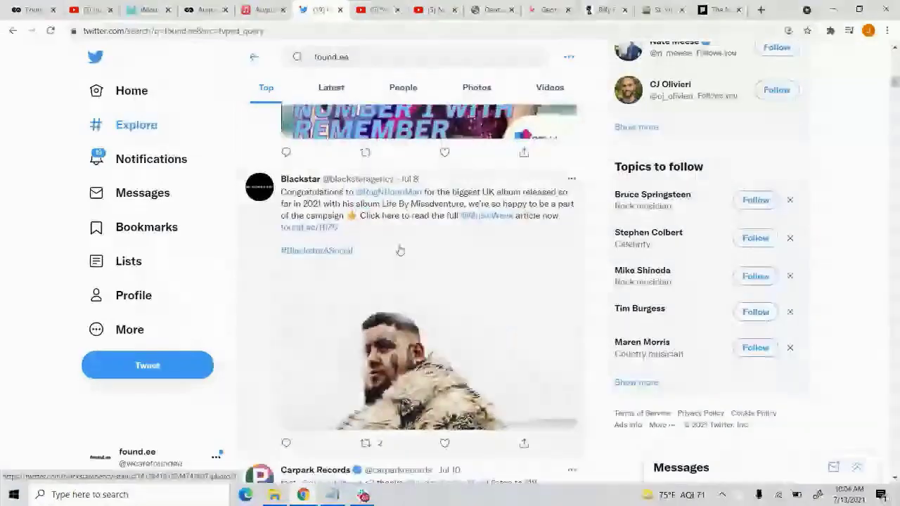
scroll(399, 251, "down", 12)
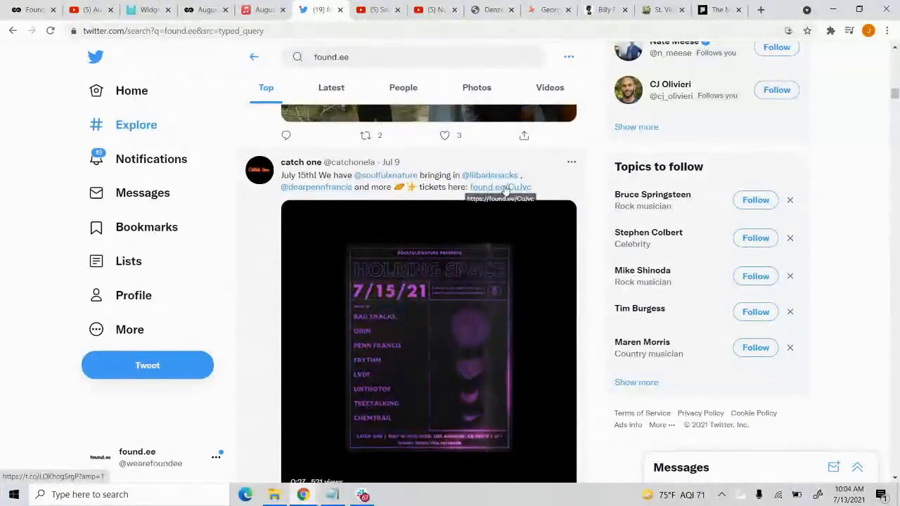
scroll(598, 272, "down", 4)
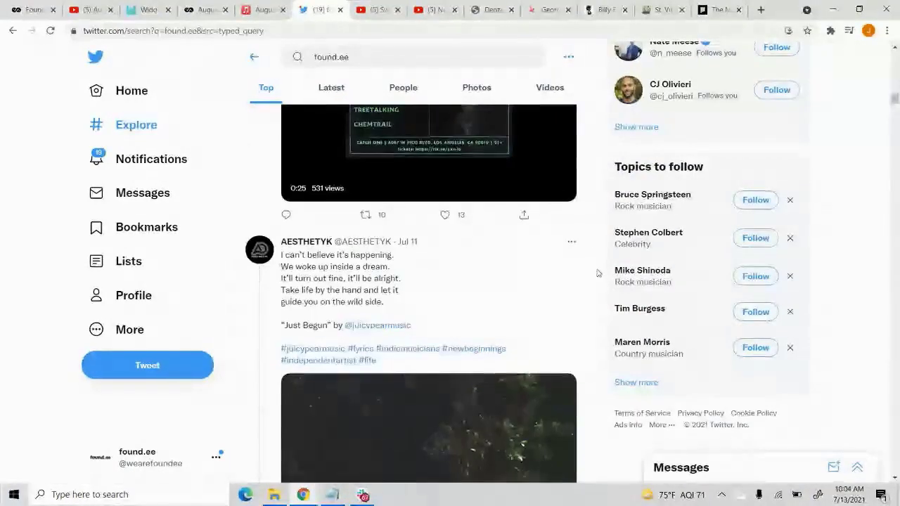
scroll(598, 273, "down", 10)
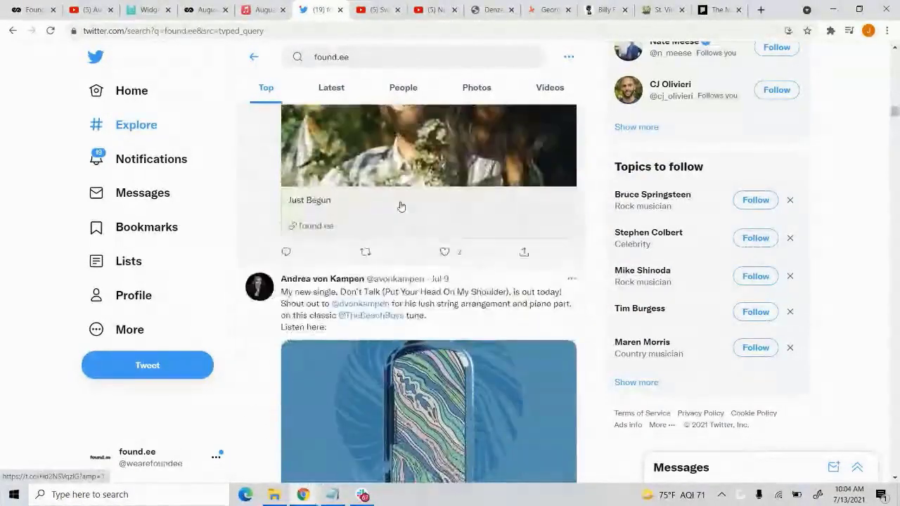
scroll(401, 206, "up", 4)
scroll(401, 206, "down", 2)
Open the "Just Begun" release page from its tweet and follow its Apple Music link.
left_click(309, 345)
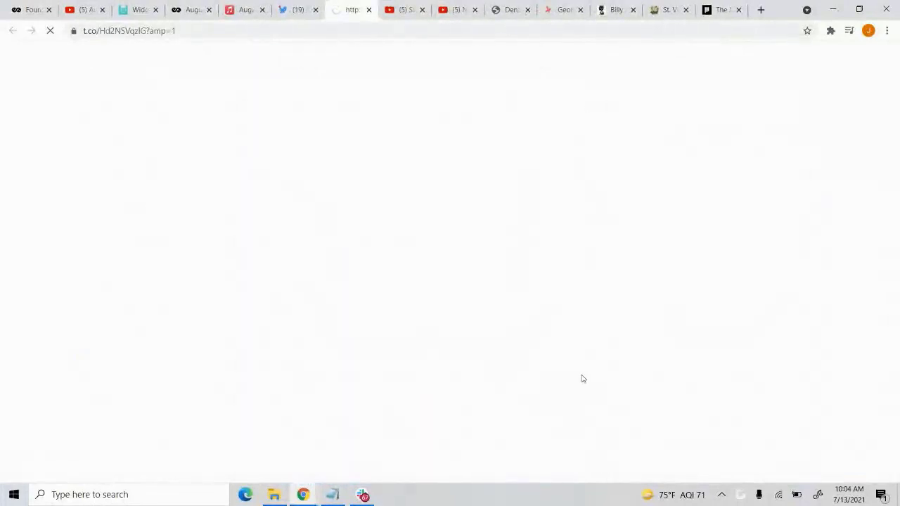
scroll(206, 216, "down", 2)
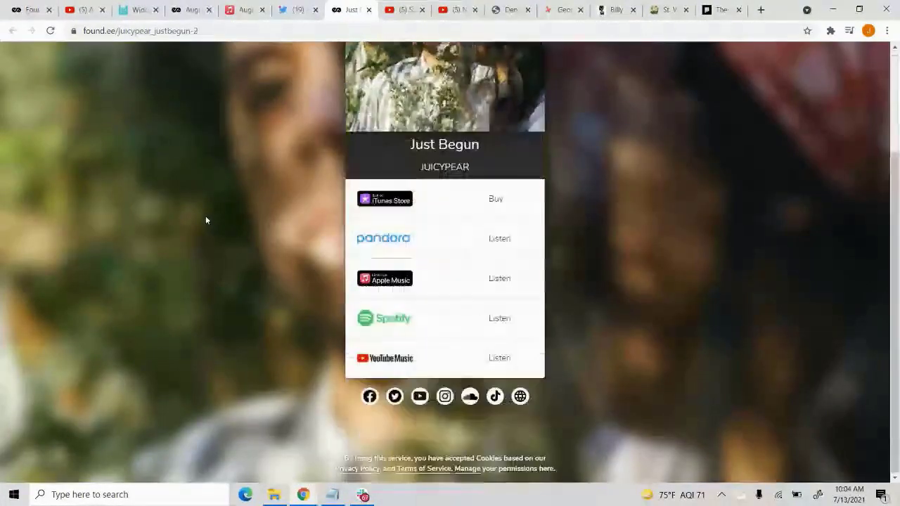
scroll(206, 216, "up", 2)
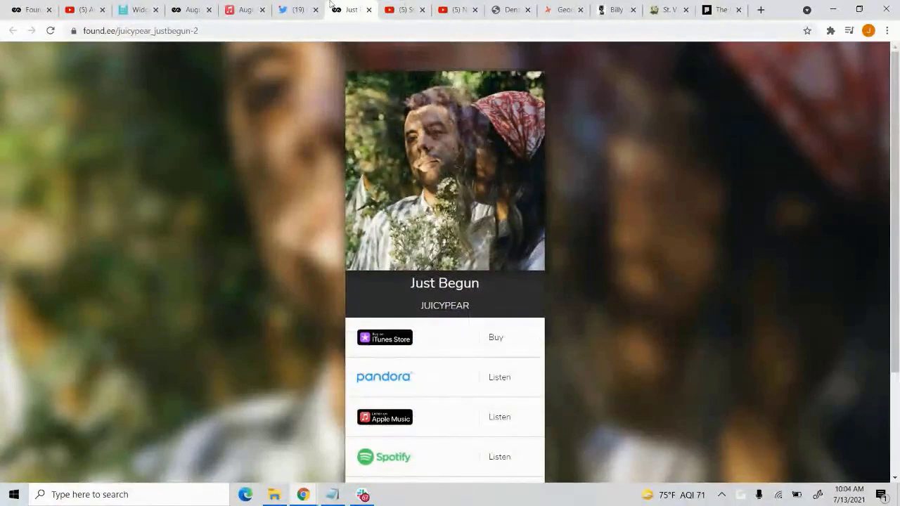
scroll(273, 167, "down", 1)
left_click(453, 356)
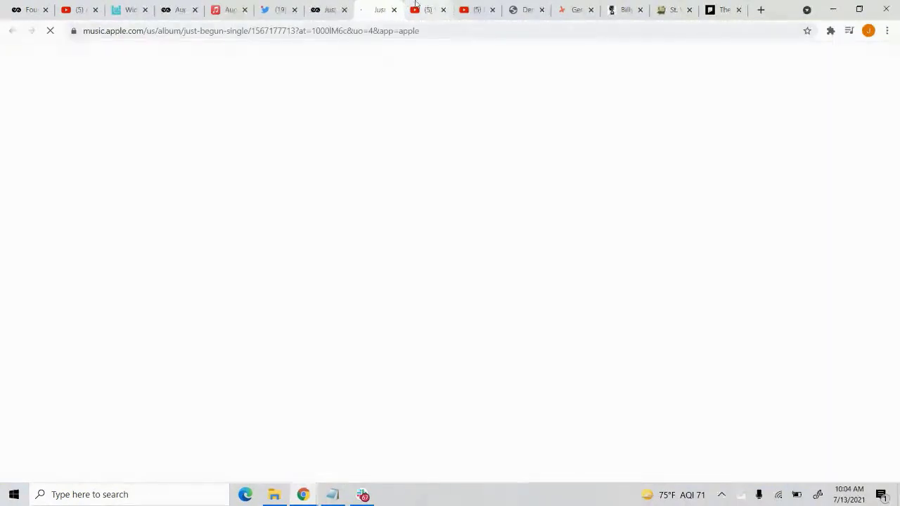
Return to the "Just Begun" release page and examine its music service and social links.
left_click(339, 6)
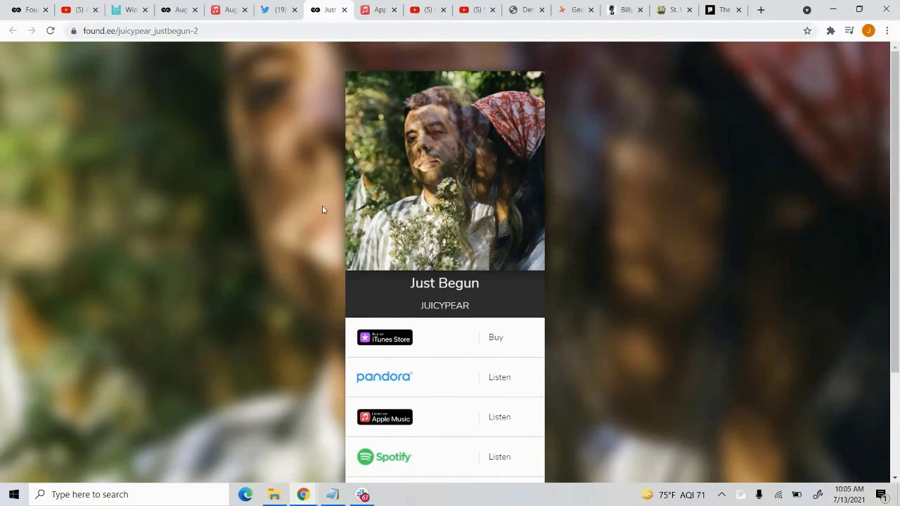
scroll(325, 219, "down", 2)
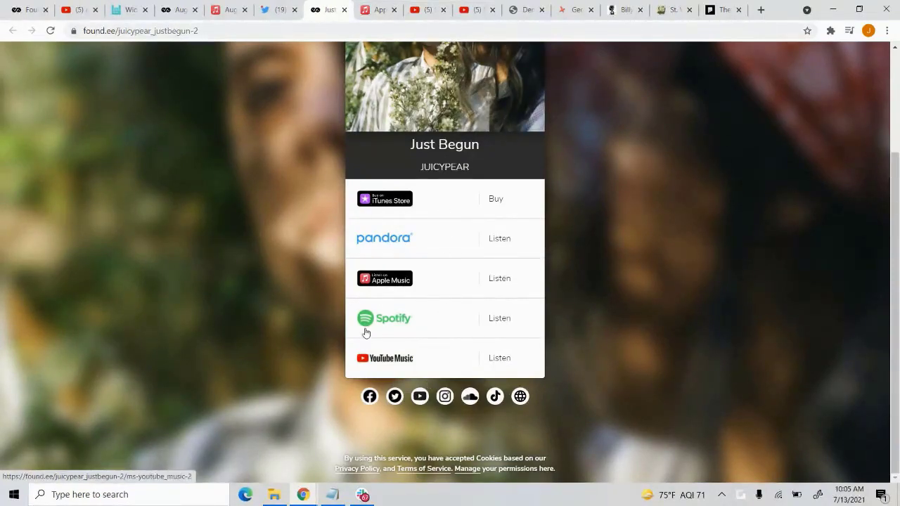
scroll(335, 313, "up", 2)
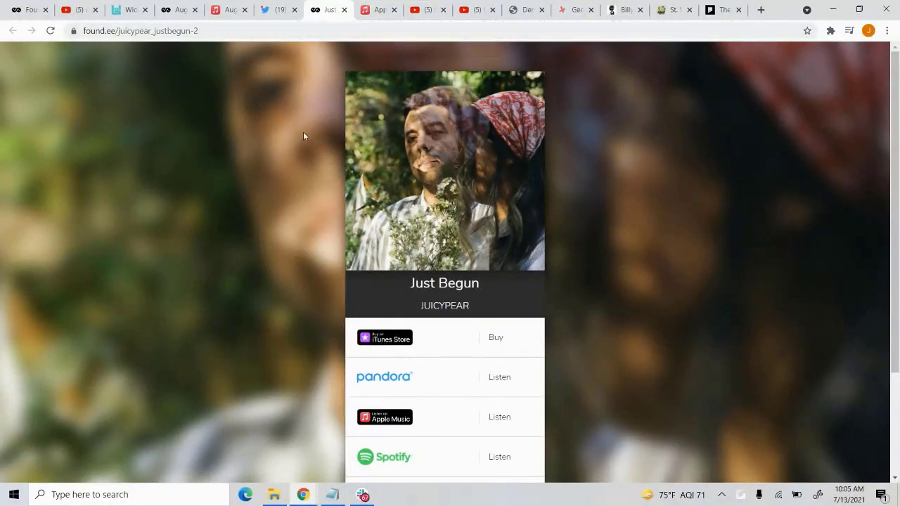
Go back to the found.ee dashboard and examine the size of the Master Visited Apple Music audience.
left_click(6, 8)
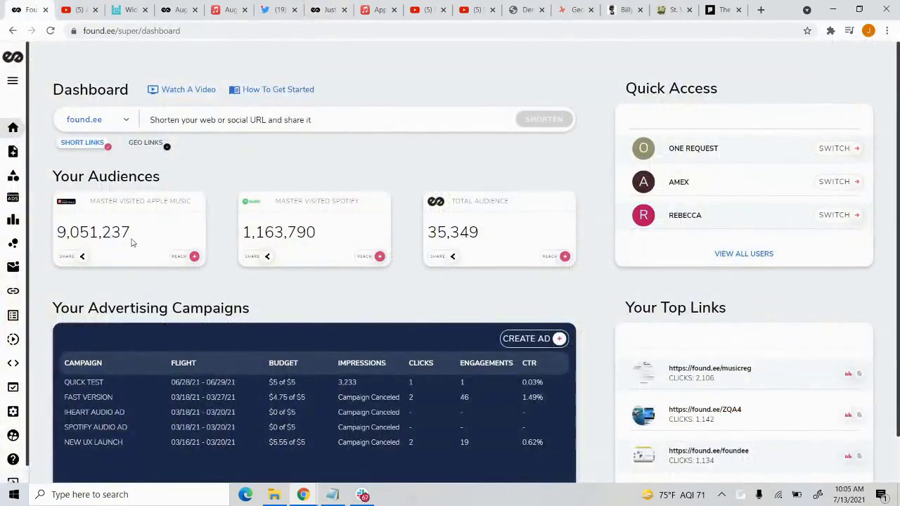
left_click_drag(131, 243, 93, 211)
left_click(156, 230)
left_click_drag(143, 250, 78, 247)
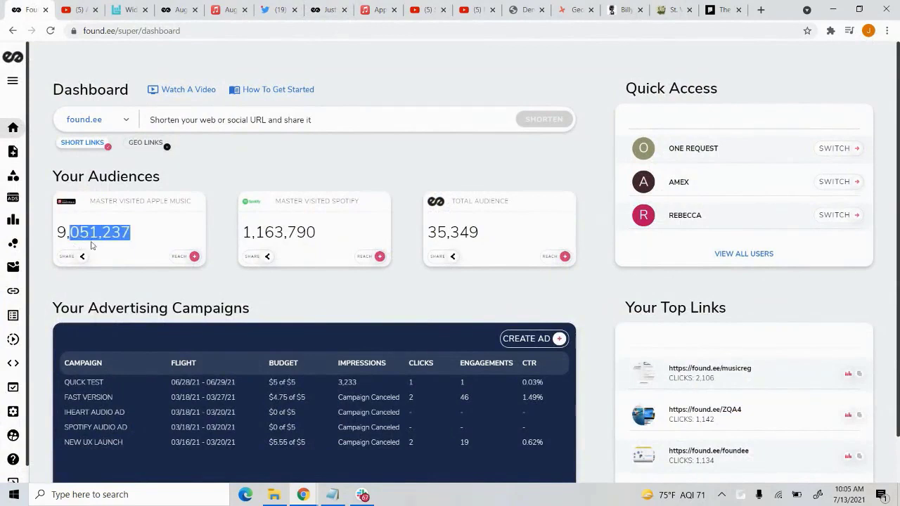
left_click(178, 234)
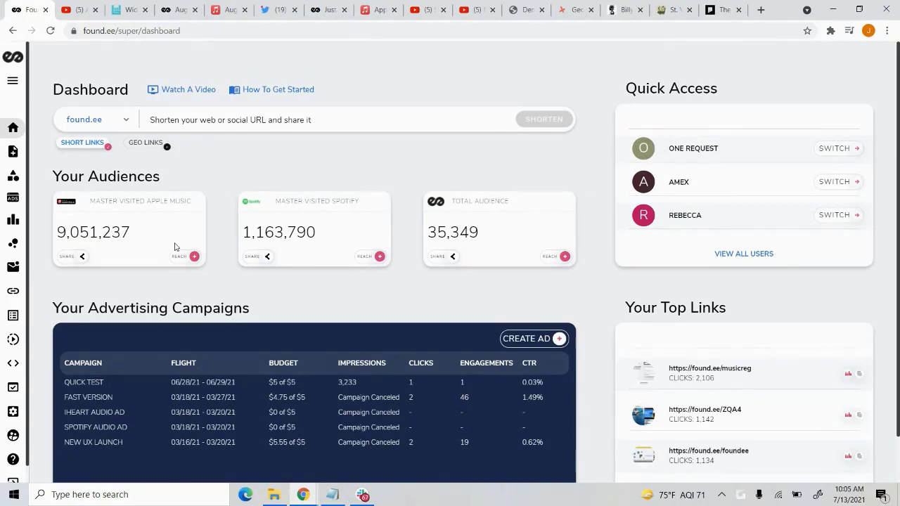
mouse_move(4, 137)
left_click_drag(153, 234, 55, 233)
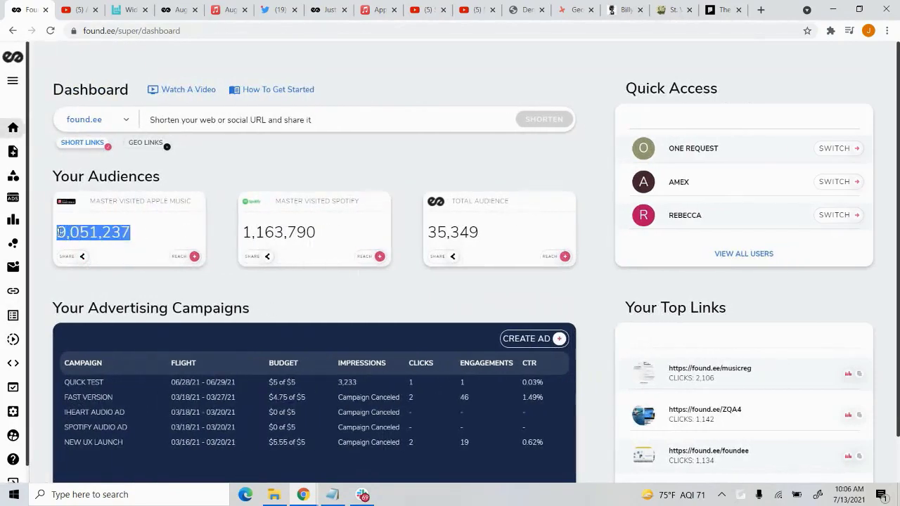
left_click(133, 236)
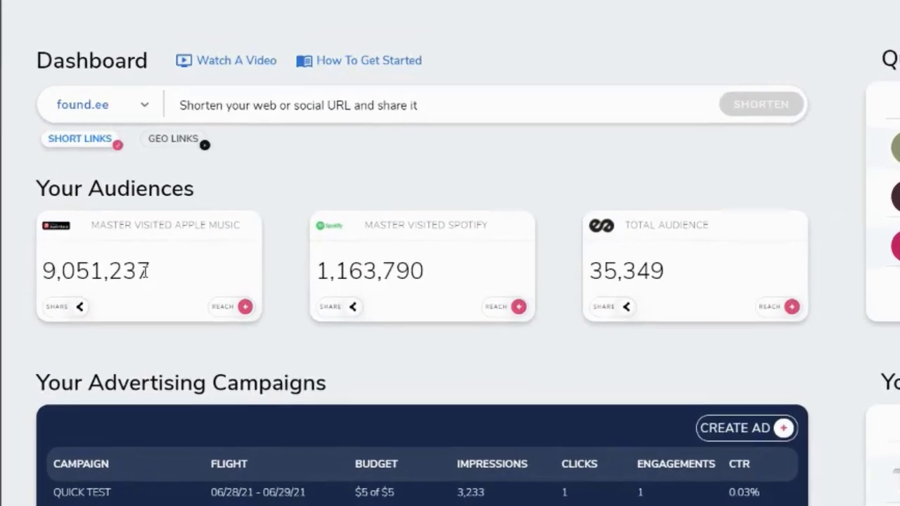
left_click_drag(131, 234, 63, 234)
left_click_drag(51, 274, 40, 276)
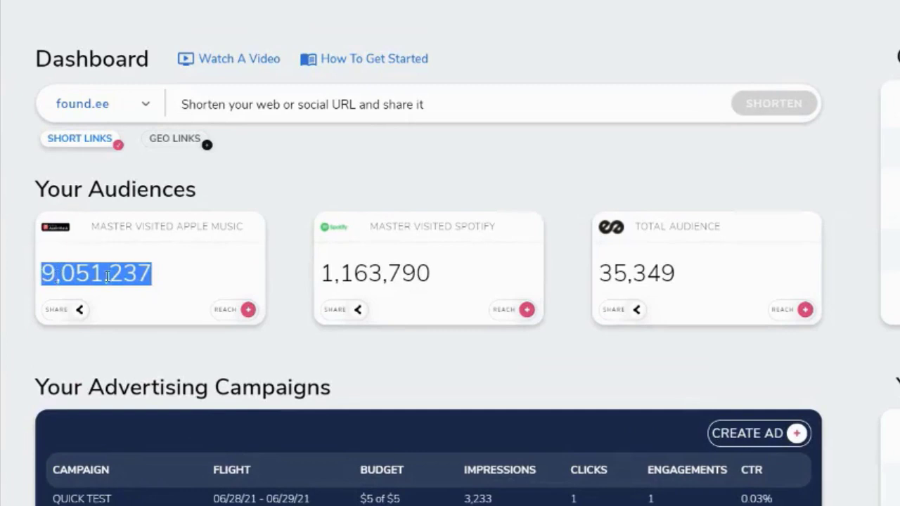
left_click(107, 276)
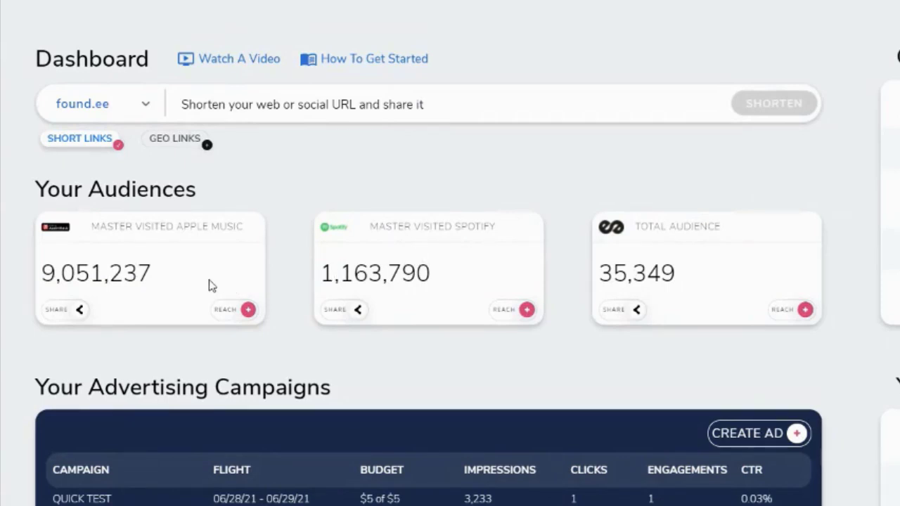
left_click_drag(154, 284, 81, 281)
left_click(81, 281)
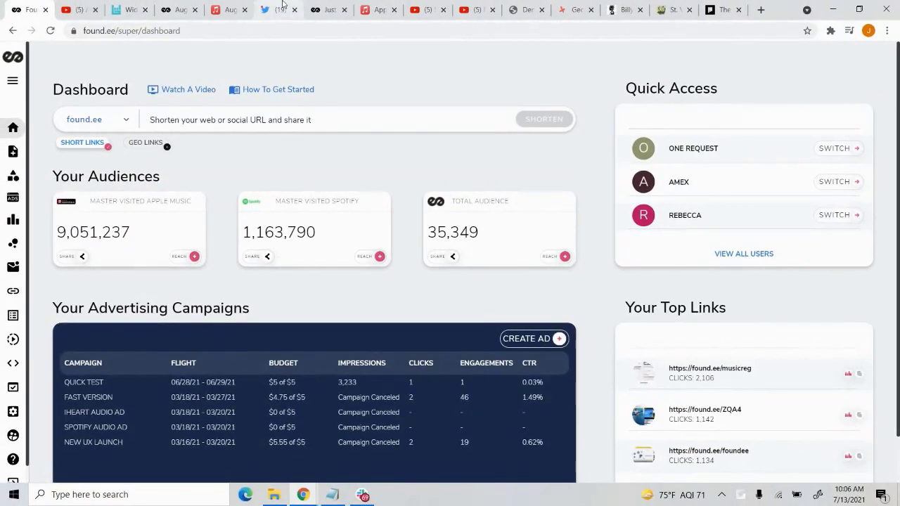
Return to the found.ee search results on Twitter and view the "Just Begun" post's link card.
left_click(282, 5)
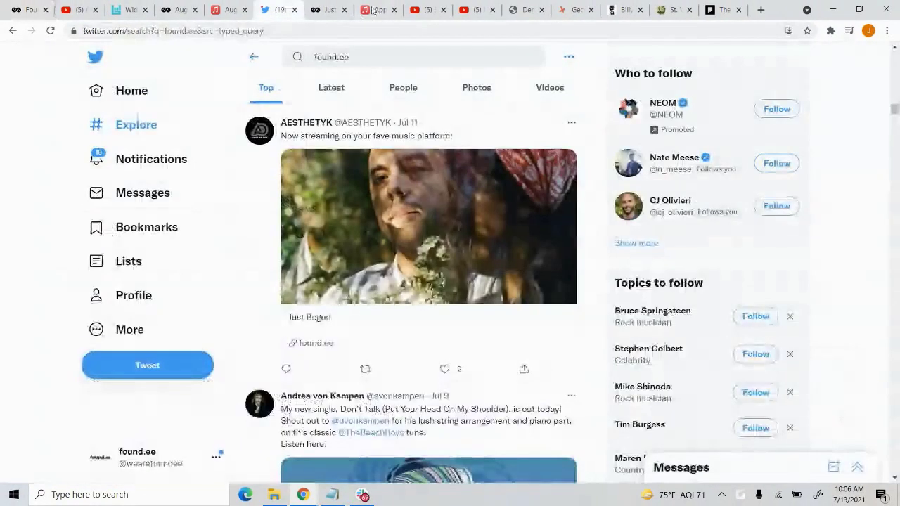
scroll(489, 222, "down", 3)
scroll(490, 223, "down", 1)
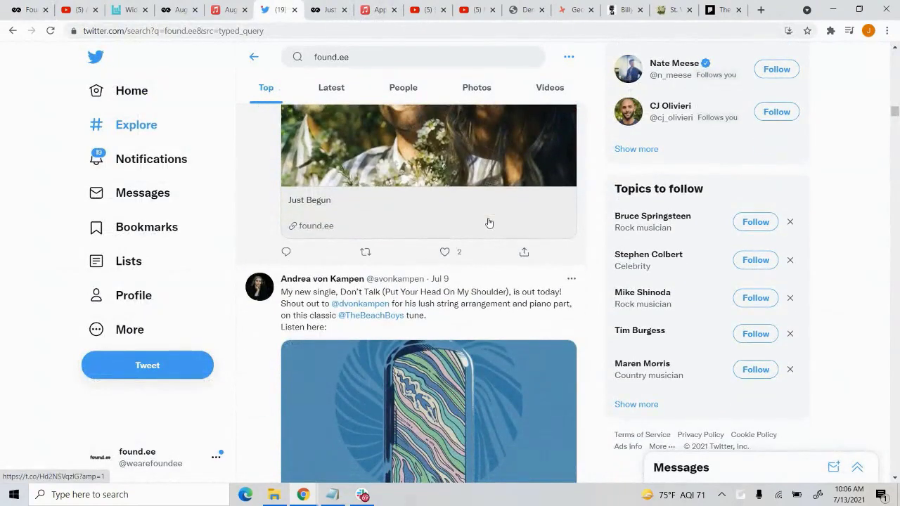
Return to the found.ee dashboard and open the Remarketing Audiences page.
scroll(489, 223, "up", 3)
left_click(28, 9)
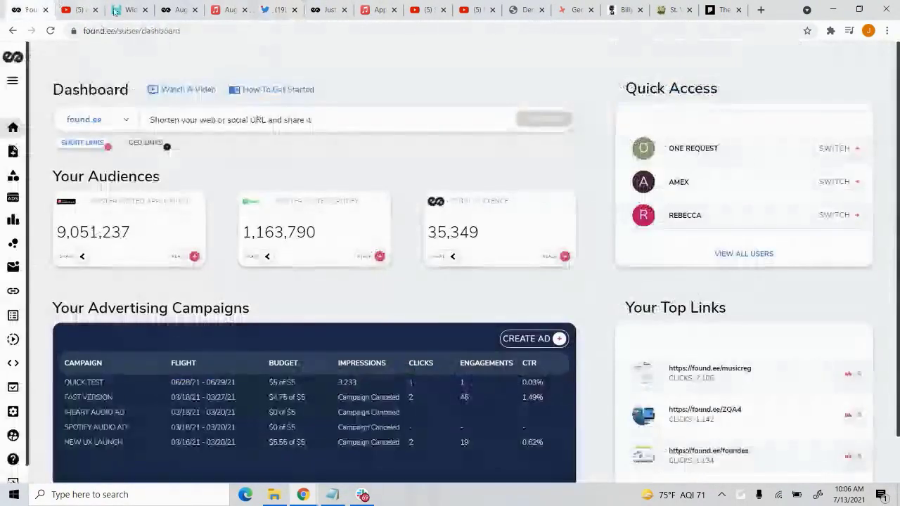
mouse_move(32, 200)
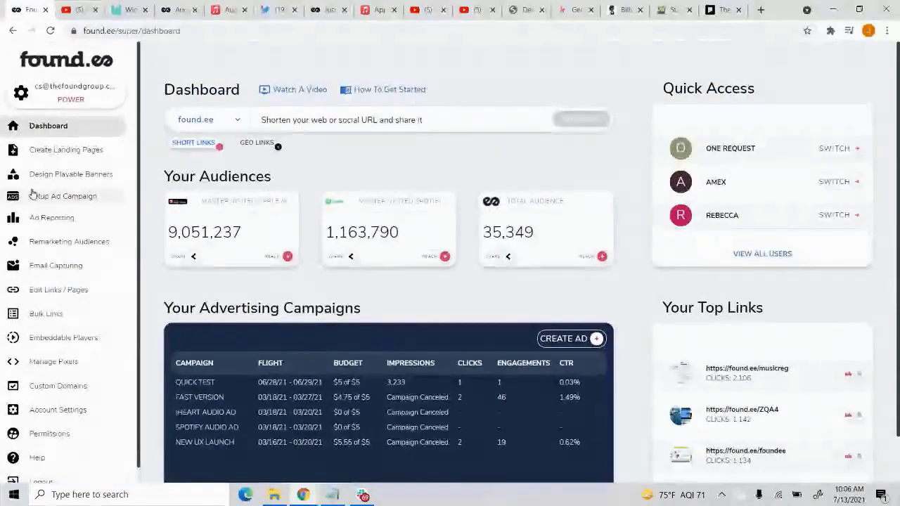
scroll(62, 232, "down", 1)
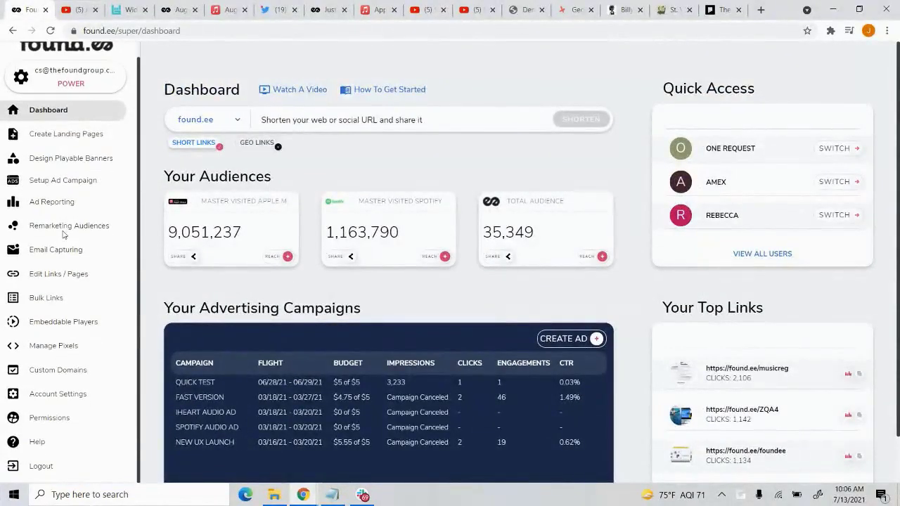
left_click(69, 234)
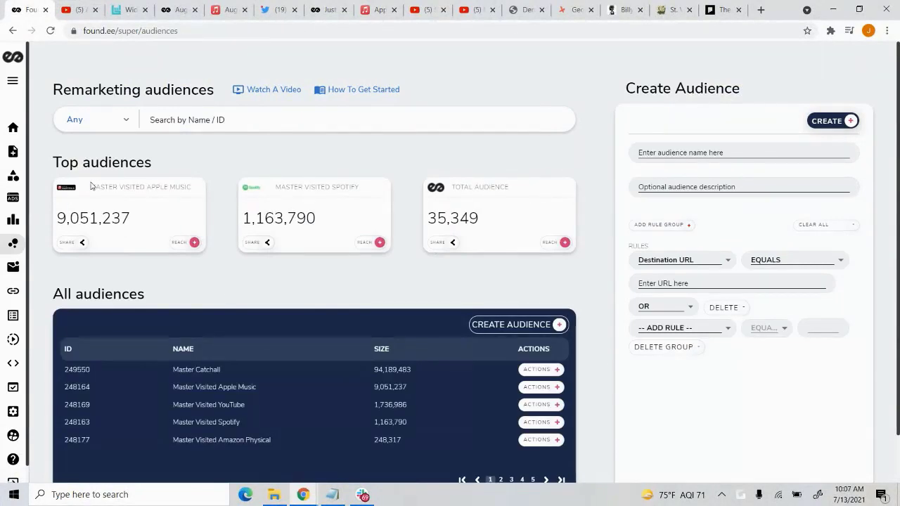
Examine the top audiences and the name, description and rule fields for creating an audience.
left_click_drag(98, 187, 512, 248)
left_click(505, 300)
scroll(357, 297, "down", 1)
scroll(357, 299, "up", 1)
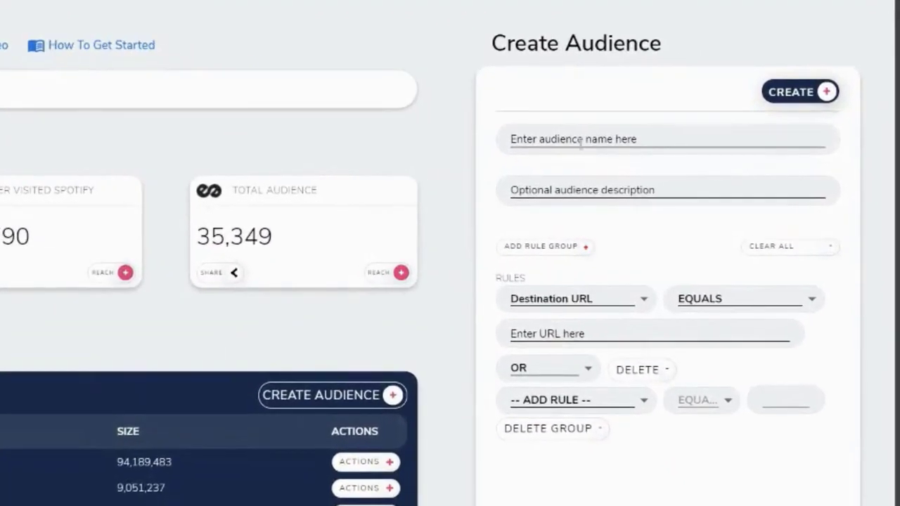
left_click(578, 187)
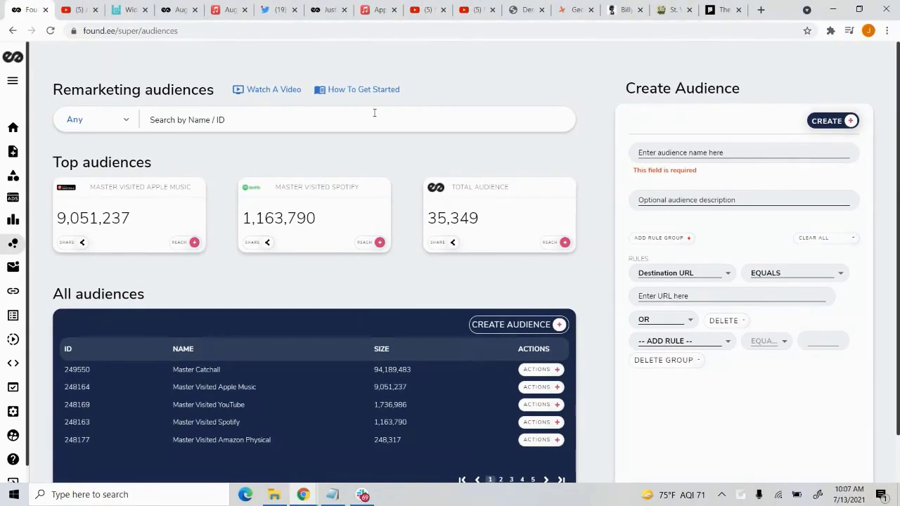
Search the audiences for "london" and examine the London Ticketing Audience entry.
left_click(377, 114)
type("london")
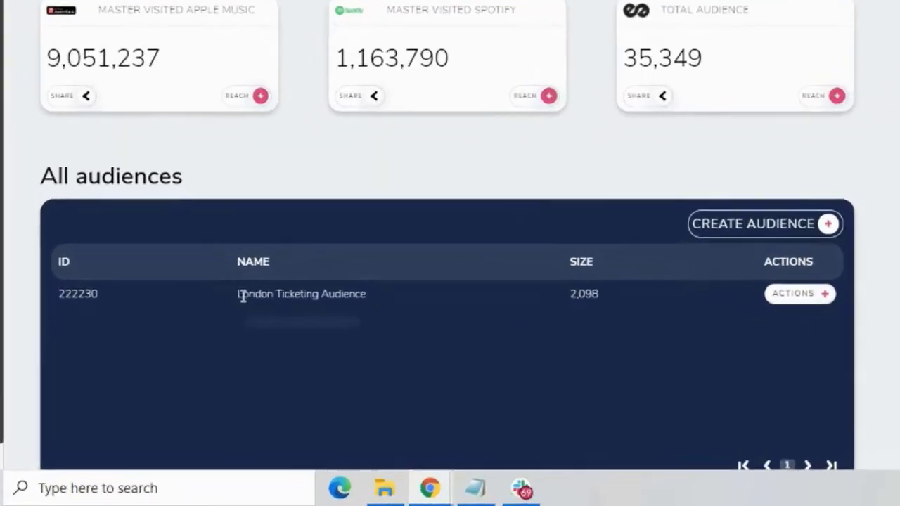
left_click_drag(182, 371, 358, 372)
left_click(604, 247)
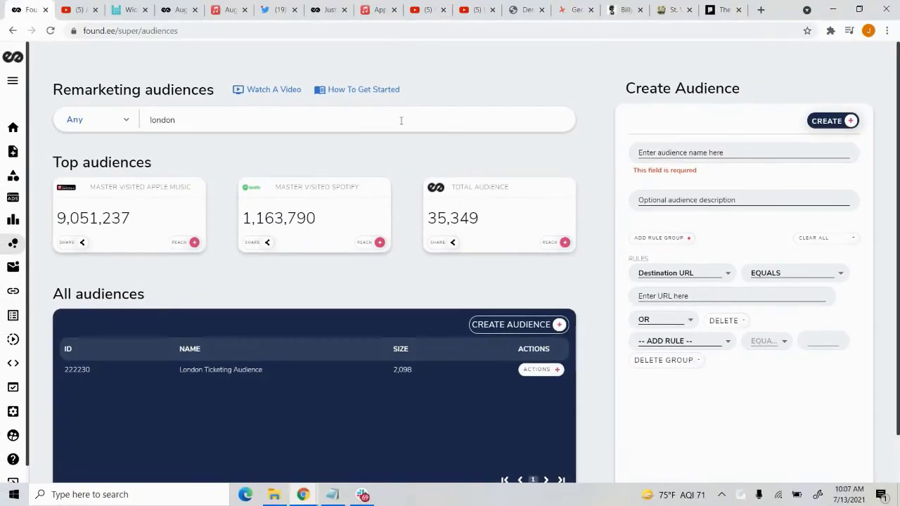
Clear the audience search so the full audience list is shown.
left_click(393, 121)
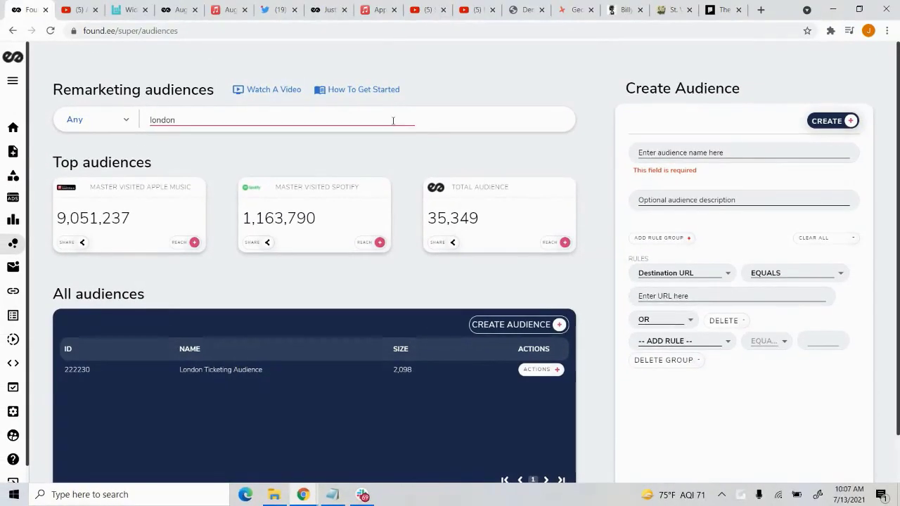
key("ctrl+a")
key("BackSpace")
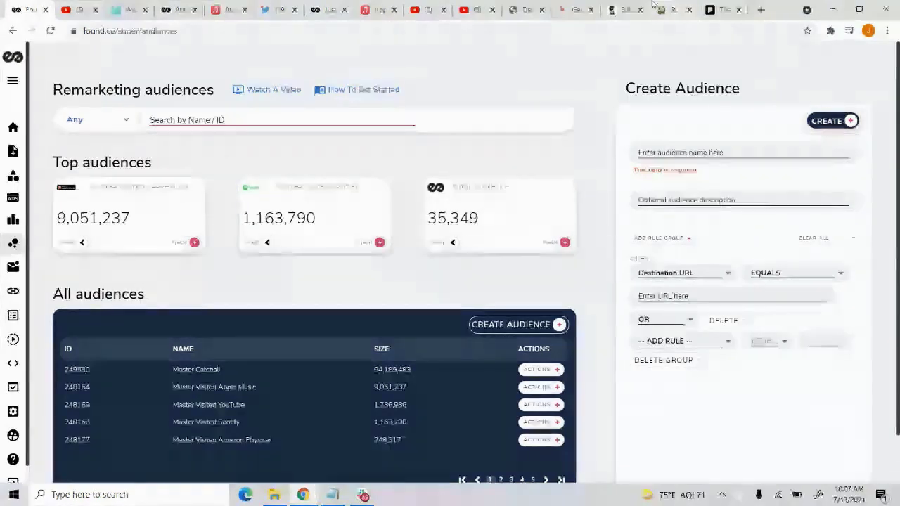
left_click(589, 73)
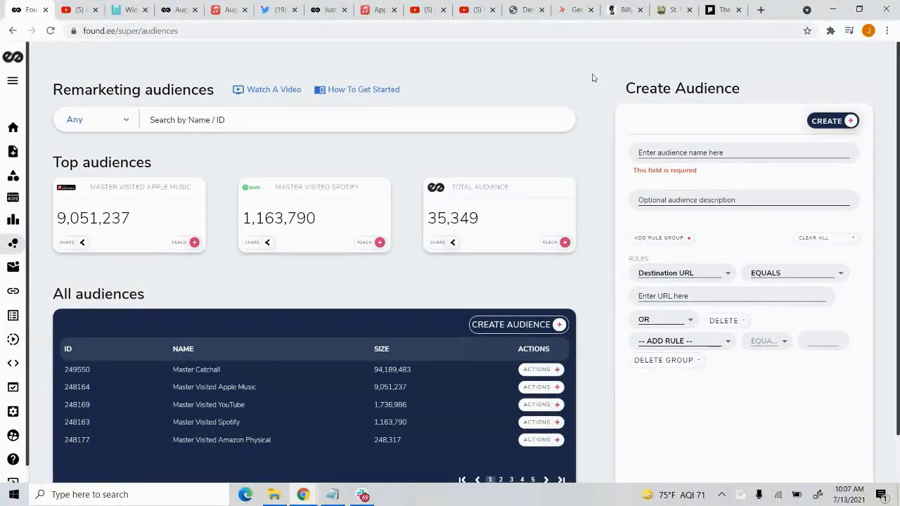
scroll(321, 294, "down", 1)
scroll(555, 282, "up", 1)
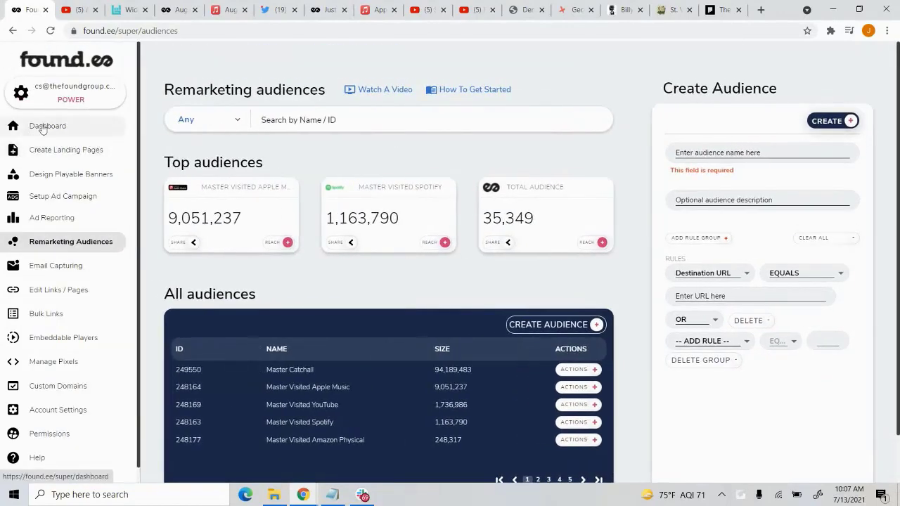
Return to the dashboard and open the landing page builder with its page type selection.
left_click(14, 125)
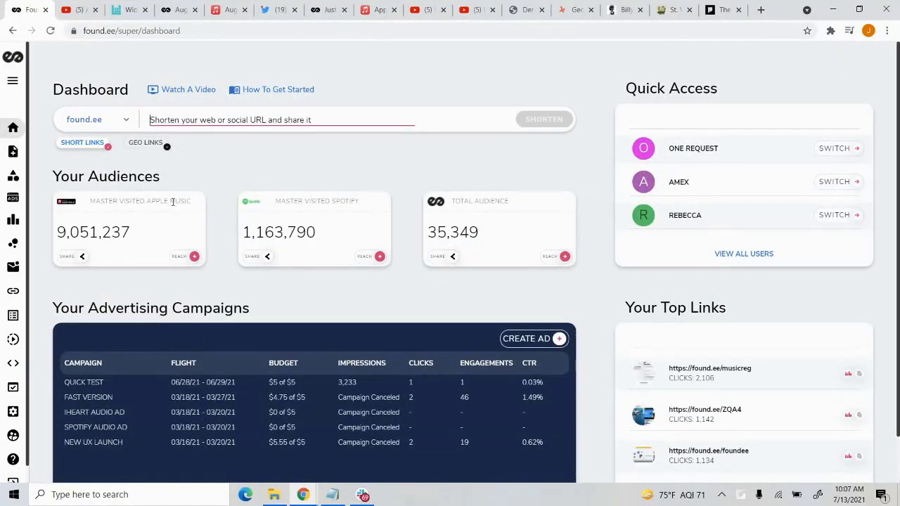
mouse_move(42, 144)
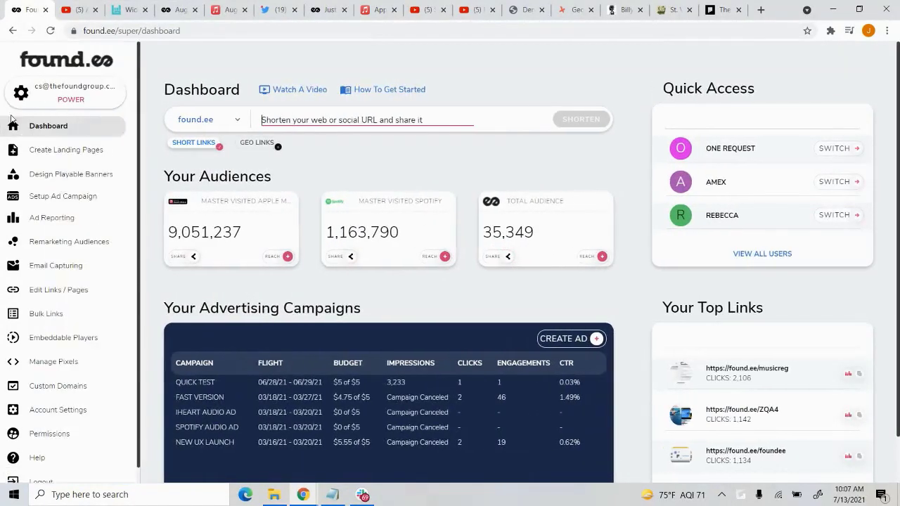
left_click(69, 157)
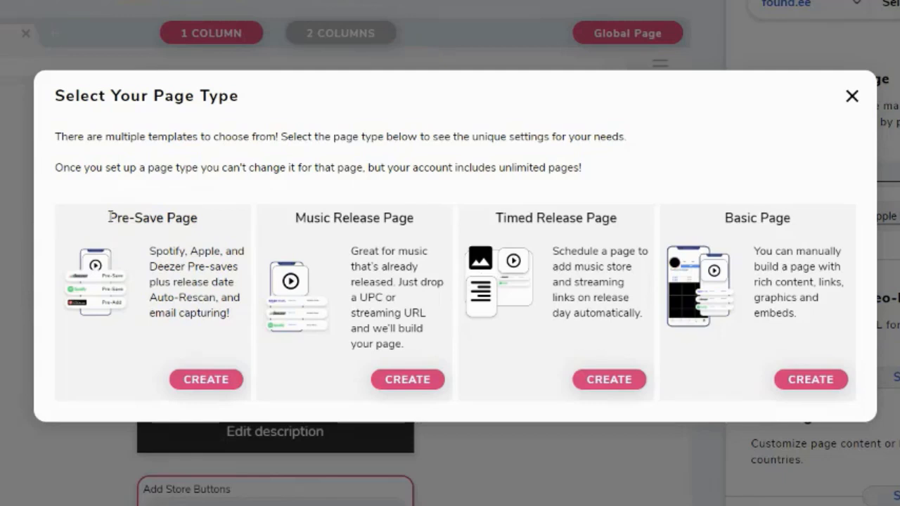
Read the descriptions of the Pre-Save Page and Music Release Page templates.
left_click_drag(109, 217, 228, 307)
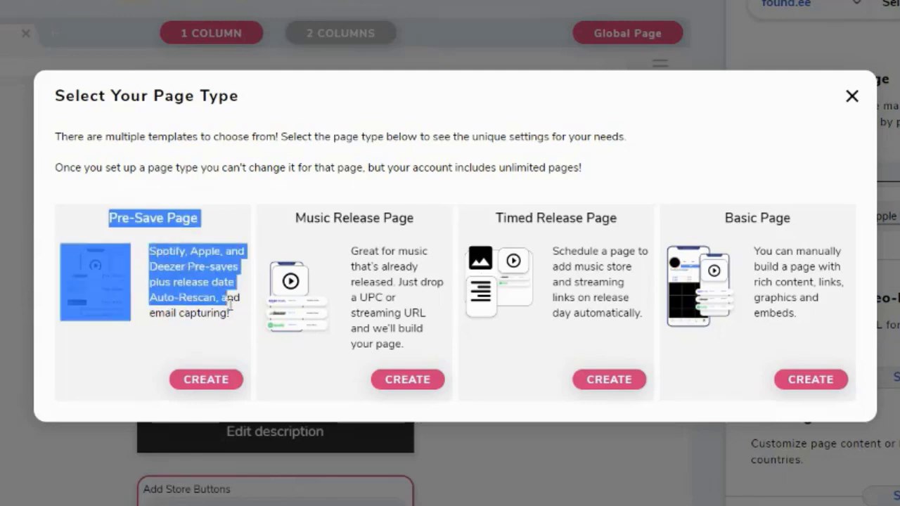
left_click(228, 307)
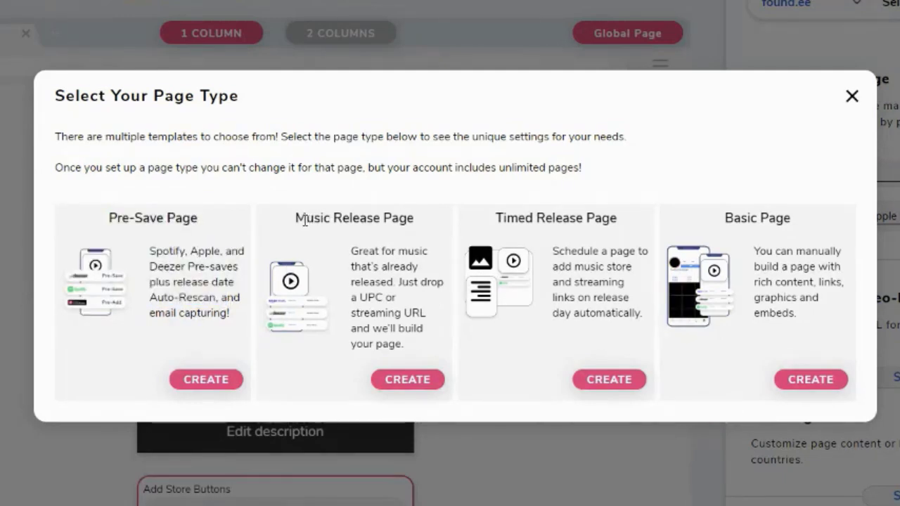
left_click_drag(299, 220, 422, 307)
left_click(422, 309)
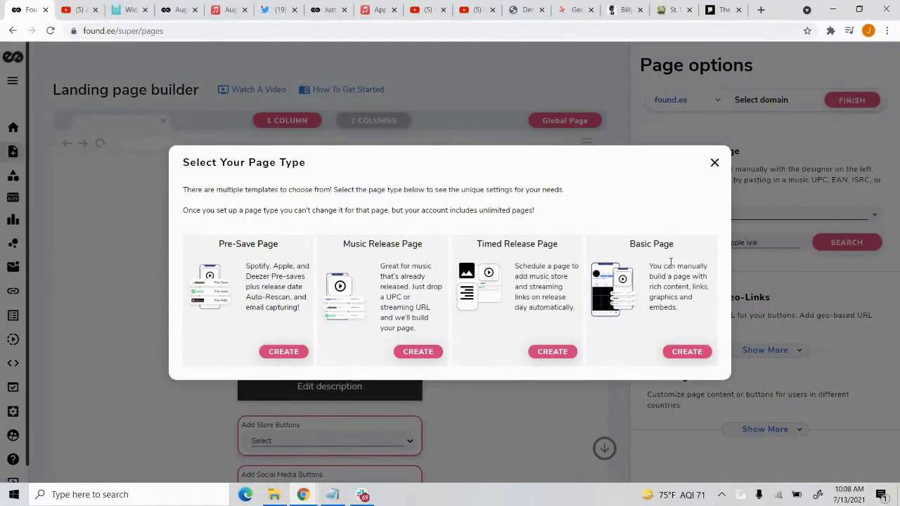
Open the example bio page found.ee/mybiolink in a new browser tab and point out its title.
left_click(760, 10)
type("found.")
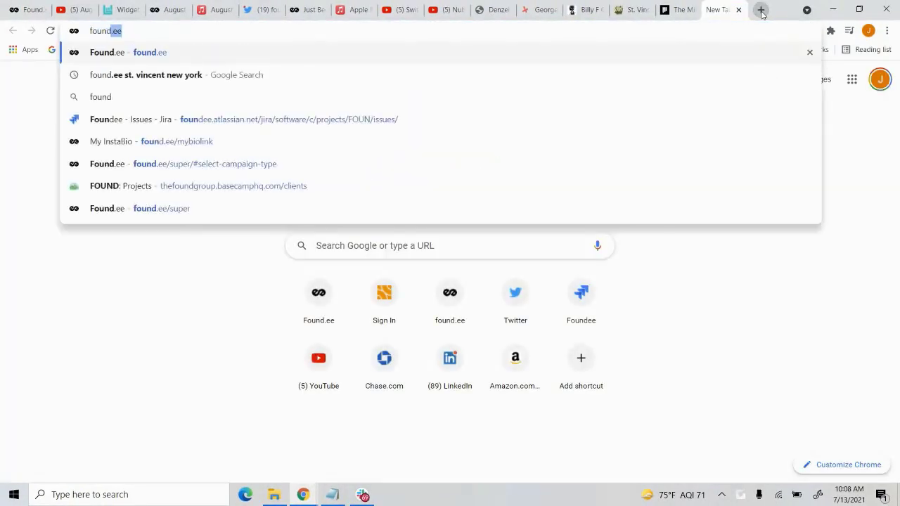
type("ee")
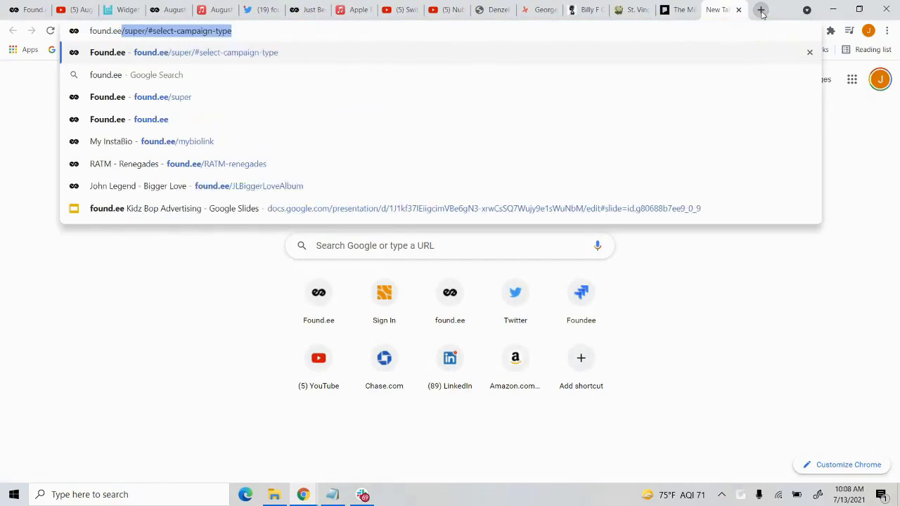
key("Down")
key("Down")
key("Down")
key("Down")
key("Return")
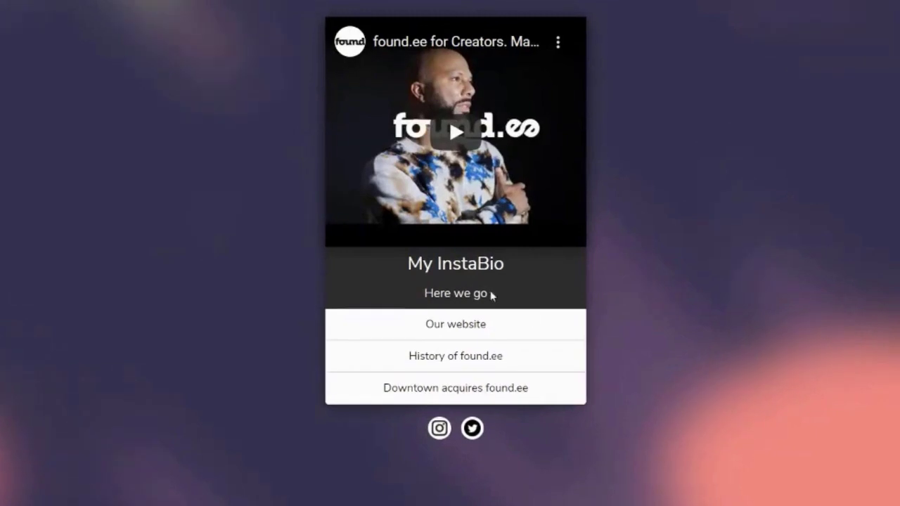
left_click_drag(423, 267, 559, 269)
left_click(559, 269)
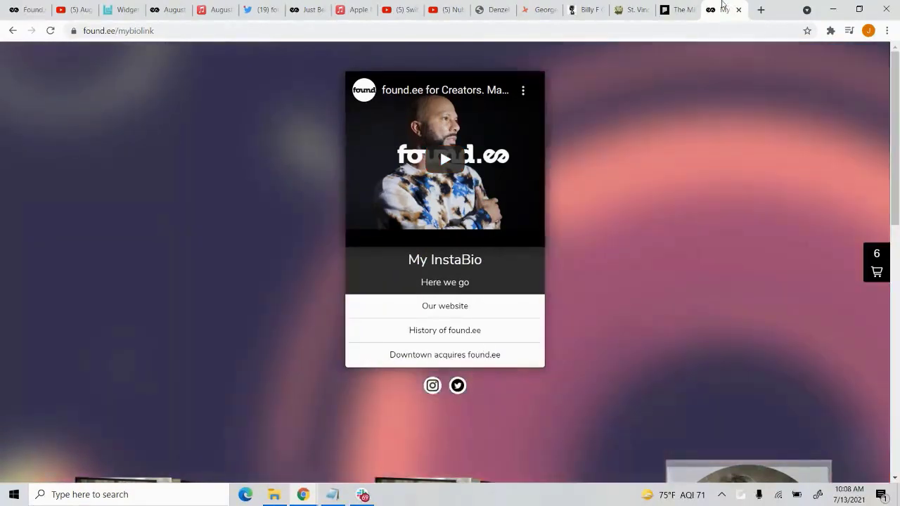
Detach the My InstaBio page into its own window and narrow it to phone width to preview the mobile layout.
left_click_drag(725, 8, 795, 181)
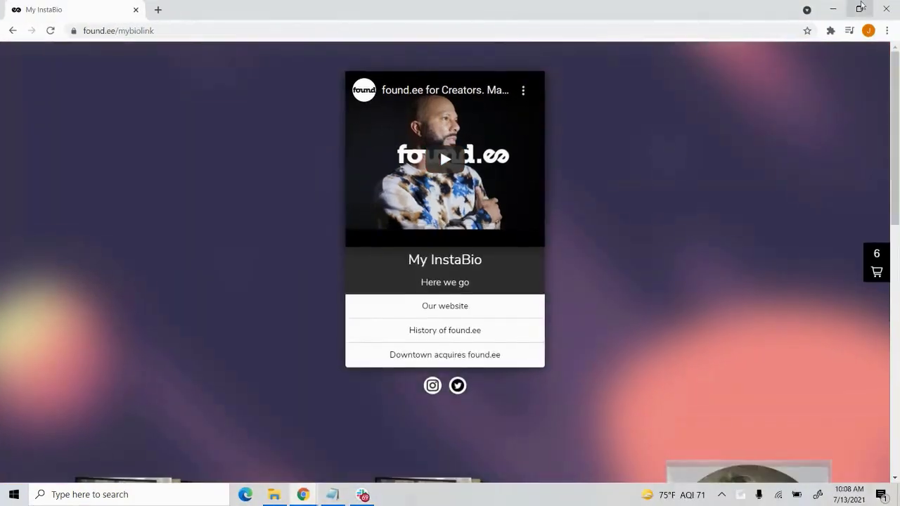
left_click(860, 8)
left_click_drag(788, 242, 728, 88)
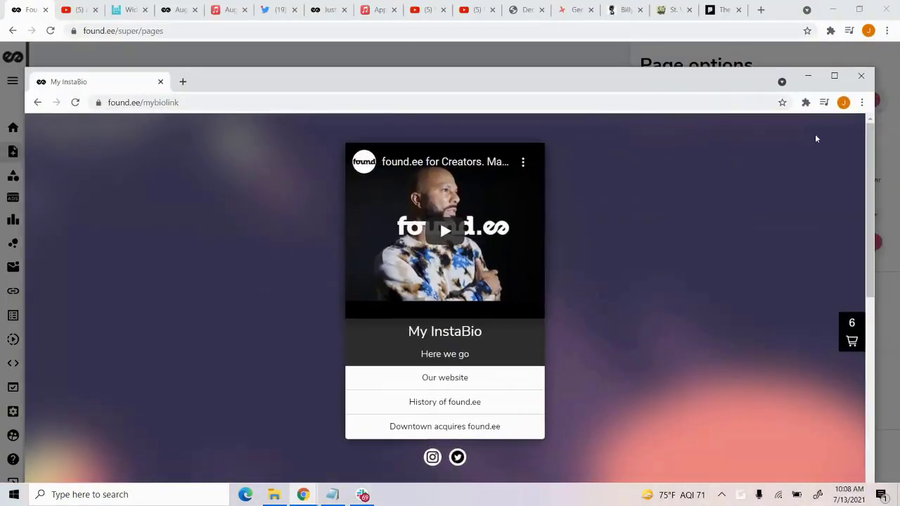
left_click_drag(875, 211, 318, 214)
scroll(278, 217, "down", 3)
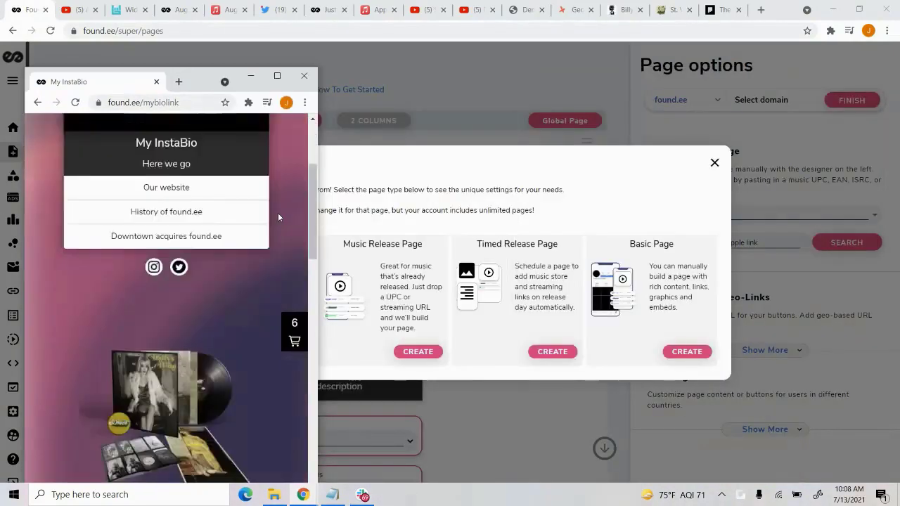
scroll(278, 213, "down", 3)
scroll(278, 170, "up", 4)
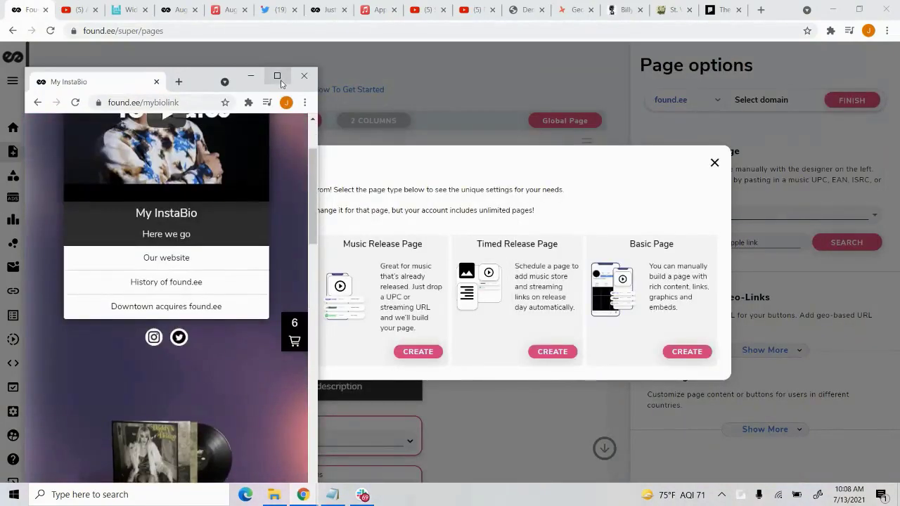
Maximize the My InstaBio window and browse the St. Vincent products embedded below the links.
left_click(280, 81)
scroll(645, 175, "down", 5)
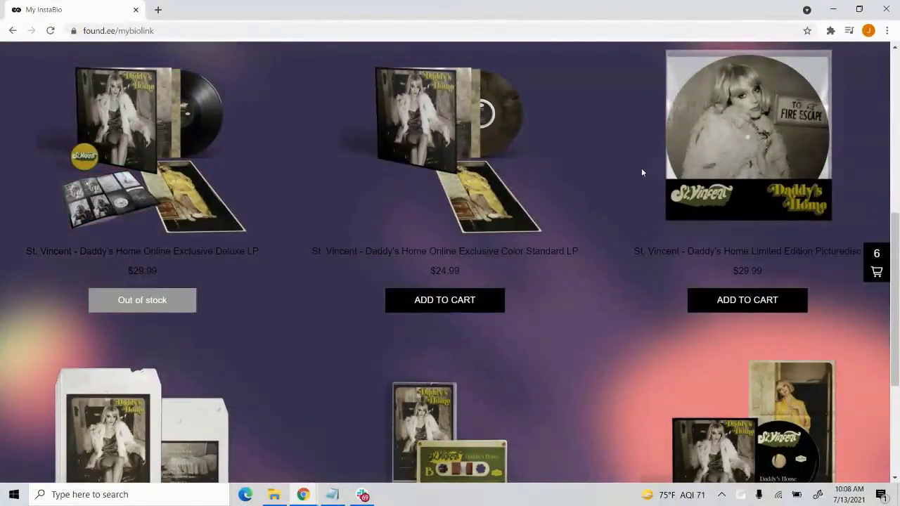
scroll(642, 172, "down", 3)
scroll(641, 172, "up", 4)
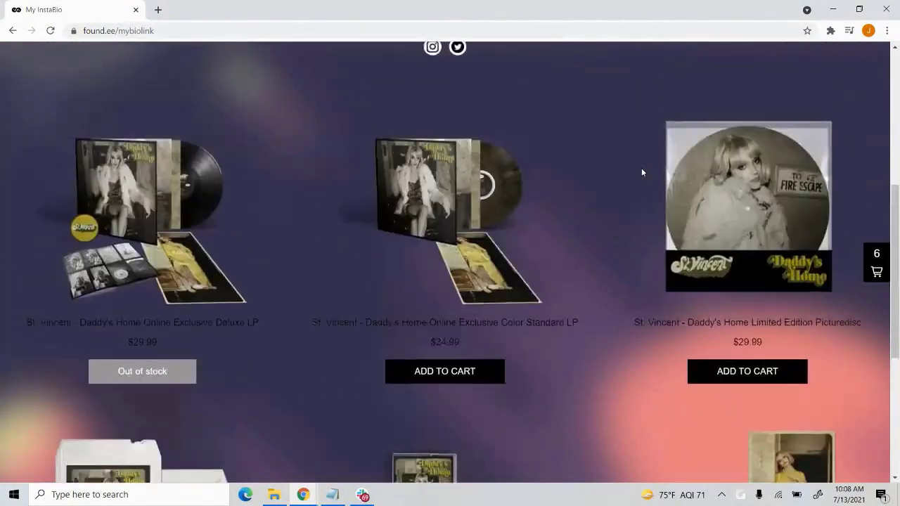
scroll(641, 168, "up", 3)
scroll(645, 175, "down", 5)
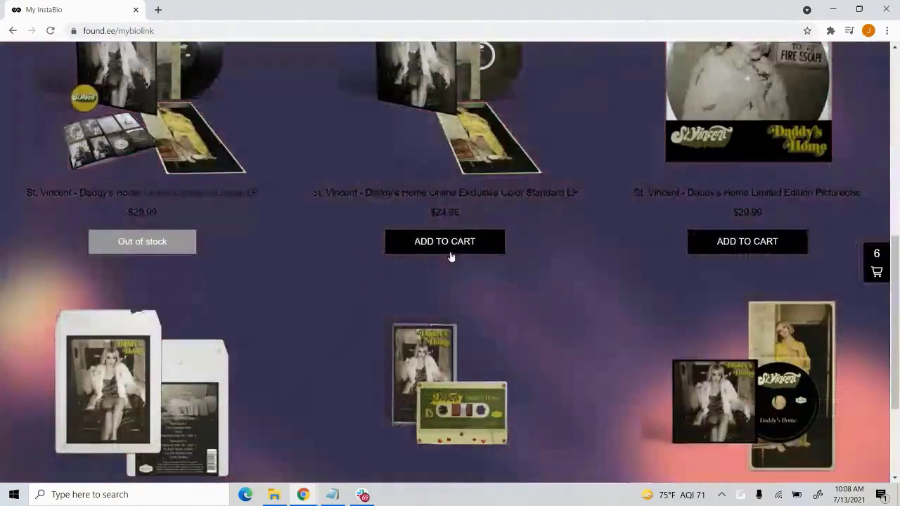
Add the St. Vincent Daddy's Home Online Exclusive Color Standard LP to the cart, and view the checkout window before closing it.
left_click(451, 258)
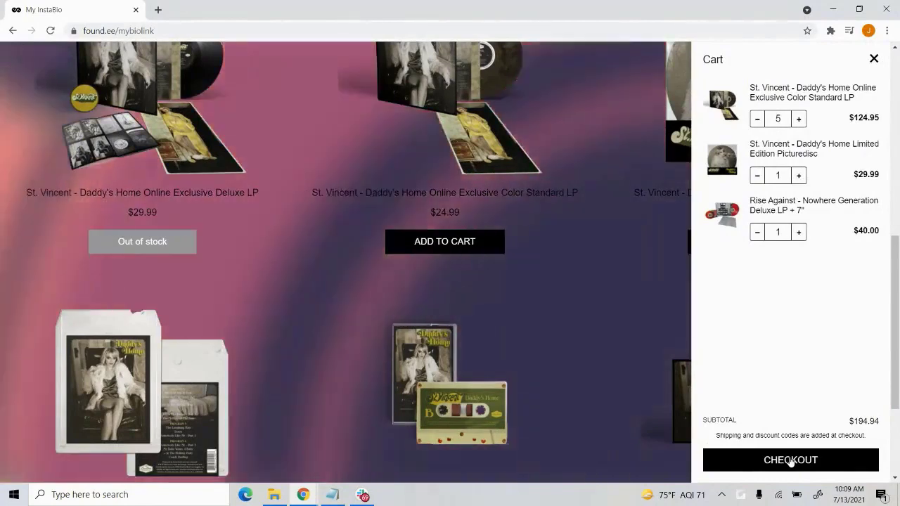
left_click(791, 460)
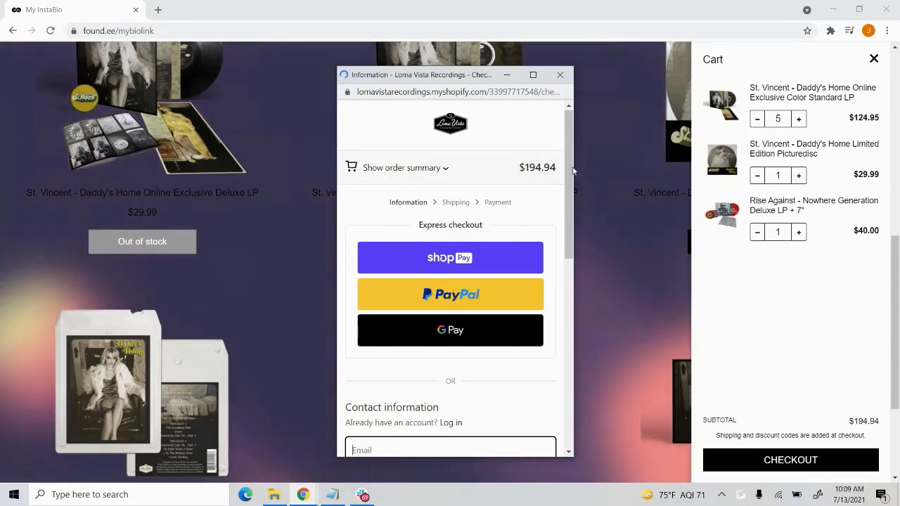
scroll(534, 422, "down", 10)
scroll(539, 211, "up", 10)
left_click(557, 82)
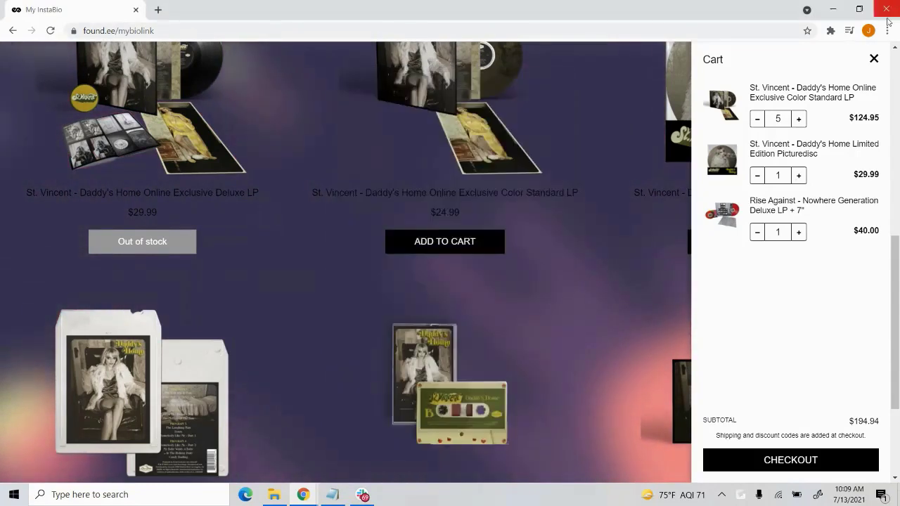
Close the cart and review the video, links and social icons of the My InstaBio page.
left_click(875, 58)
scroll(654, 232, "up", 1)
scroll(648, 225, "up", 8)
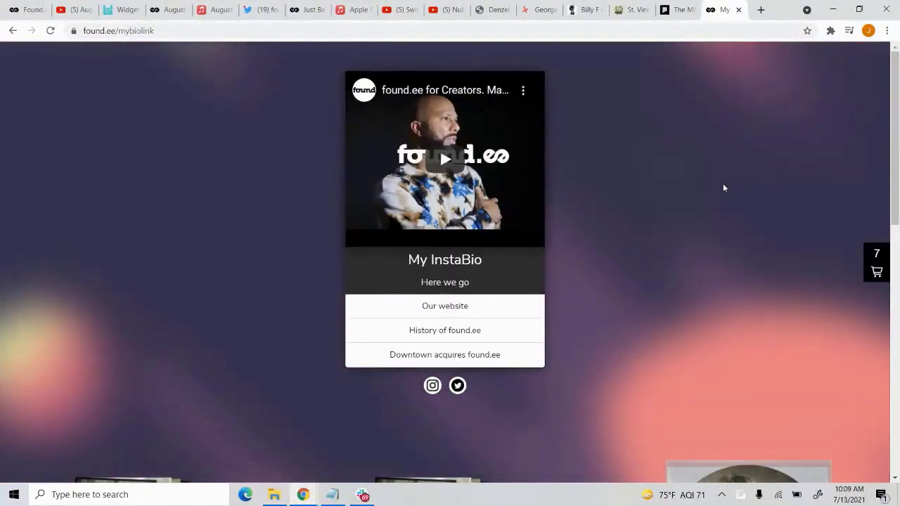
scroll(696, 192, "down", 2)
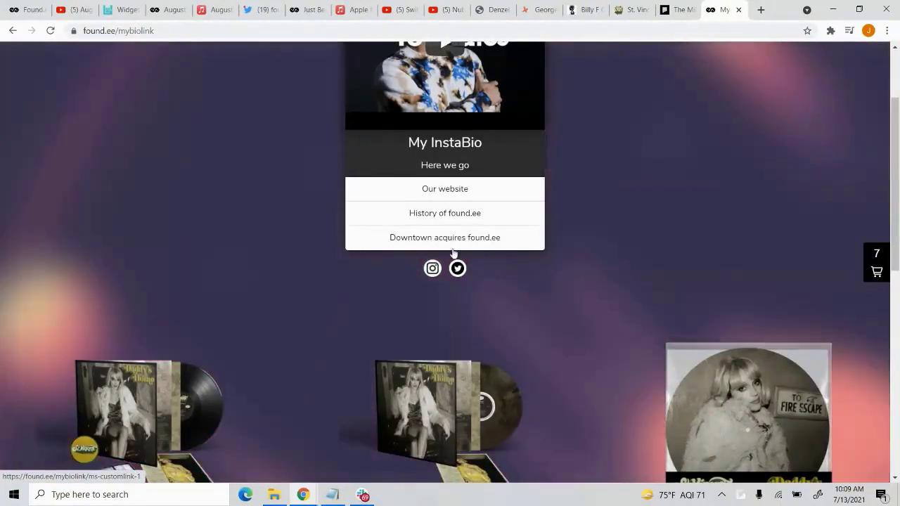
scroll(616, 190, "up", 2)
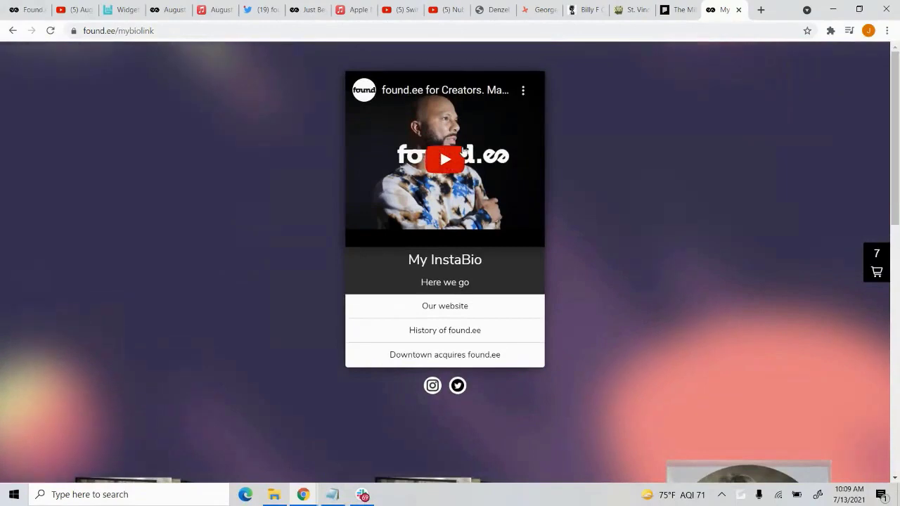
Play a short part of the found.ee video on the My InstaBio page and pause it.
left_click(449, 163)
left_click(366, 237)
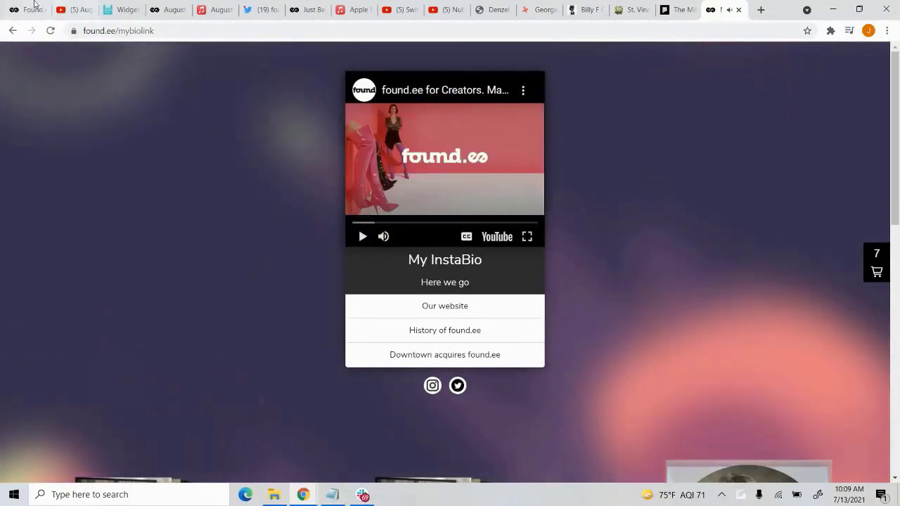
left_click(11, 12)
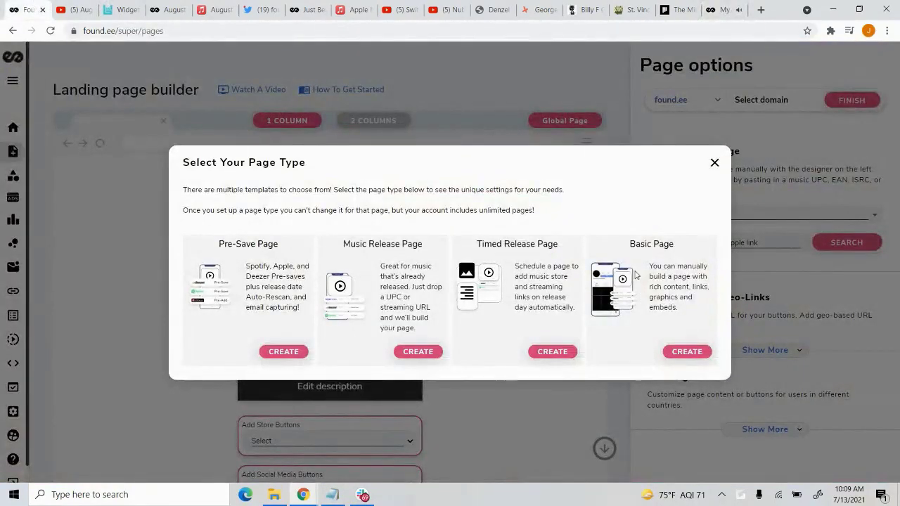
left_click(419, 351)
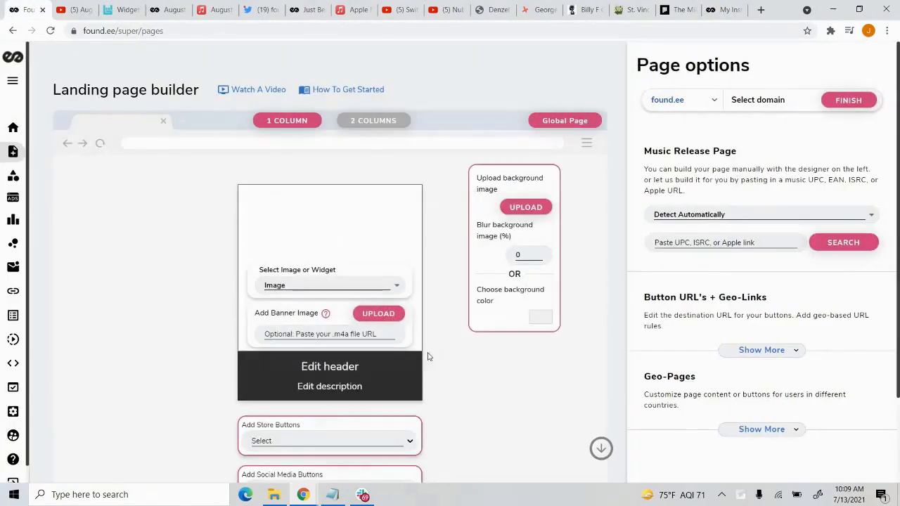
left_click(340, 493)
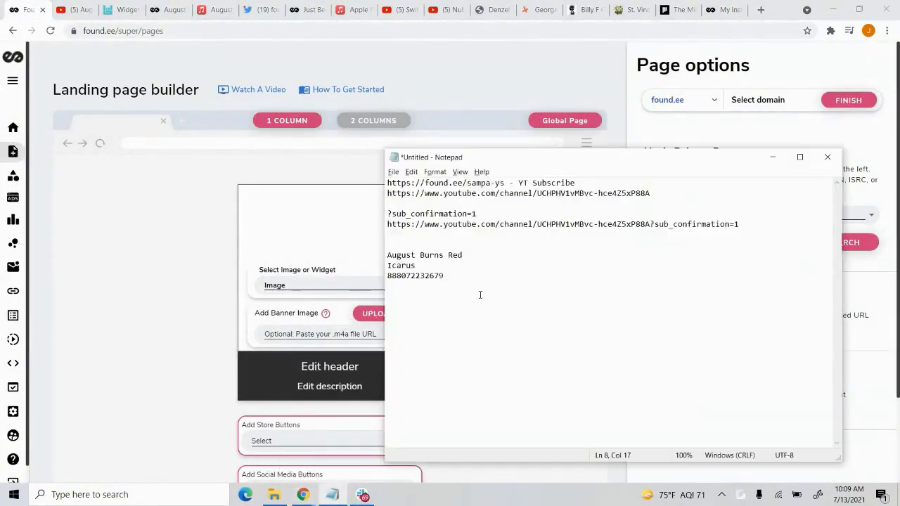
left_click(427, 277)
left_click(183, 265)
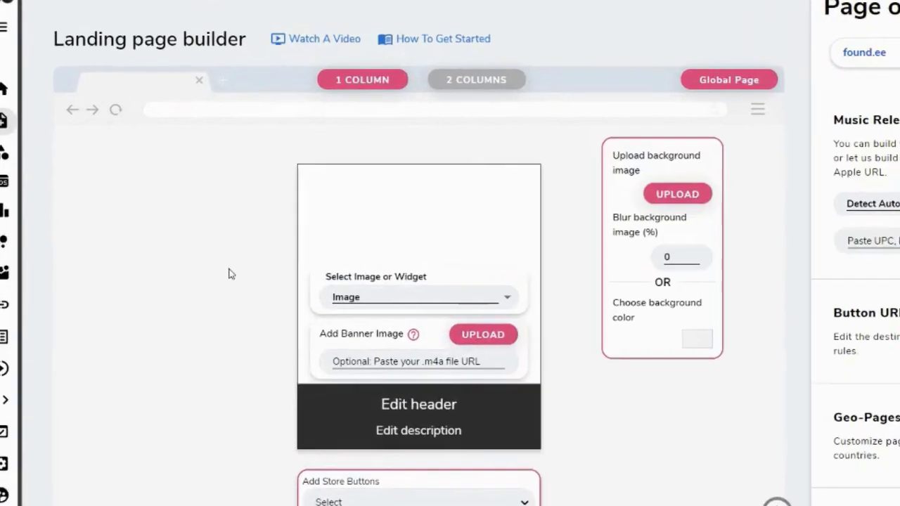
scroll(342, 254, "down", 1)
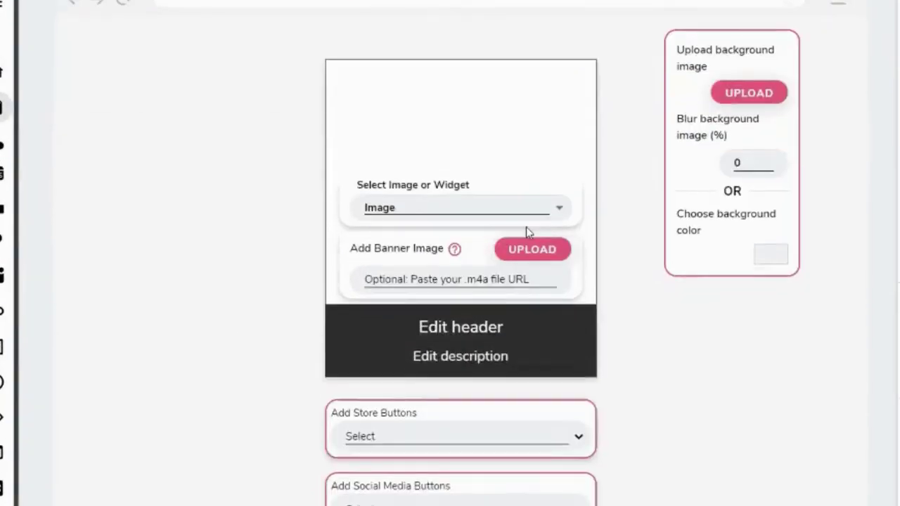
scroll(529, 233, "down", 1)
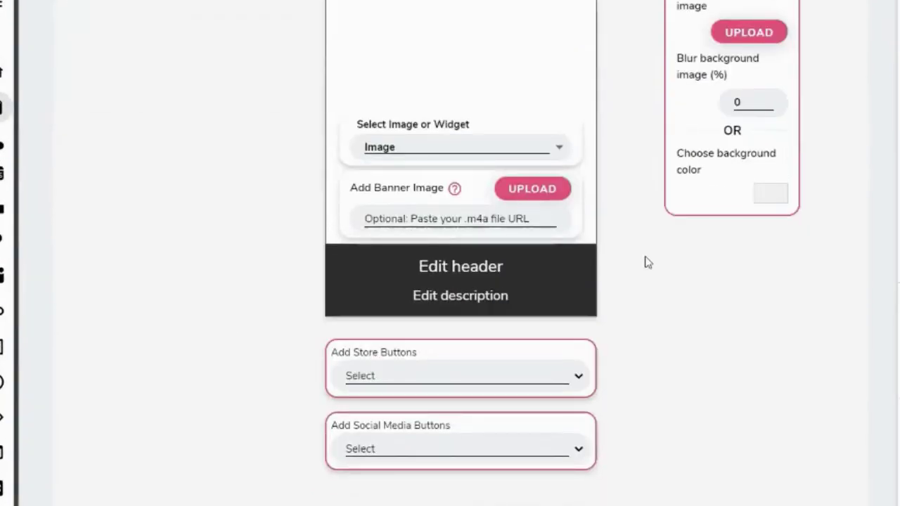
scroll(647, 260, "up", 2)
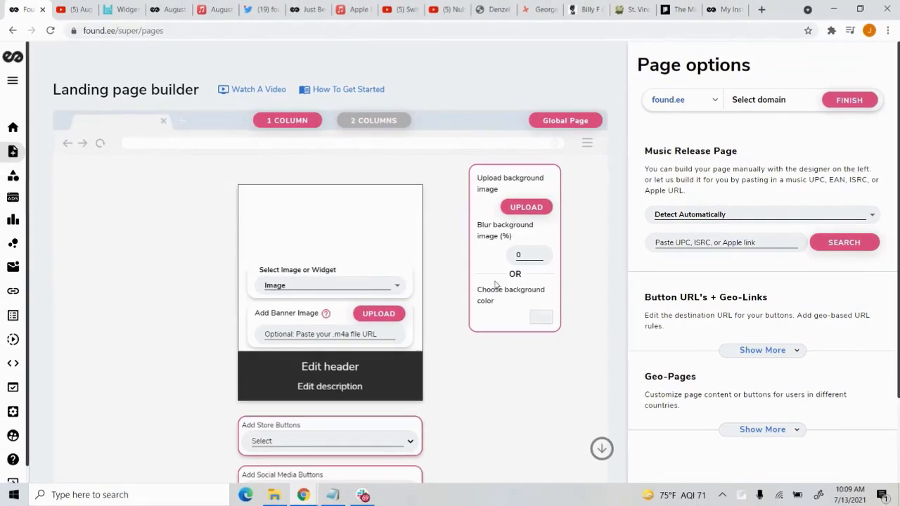
scroll(681, 288, "down", 2)
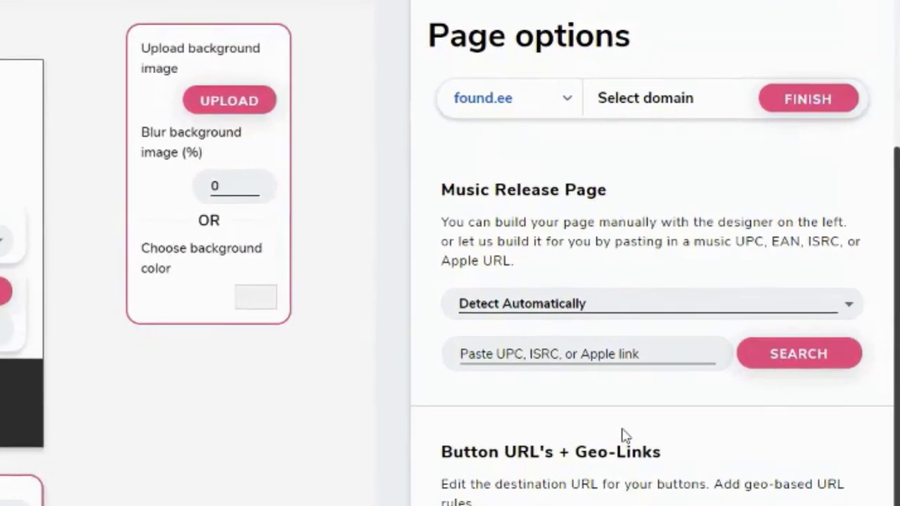
scroll(625, 436, "up", 3)
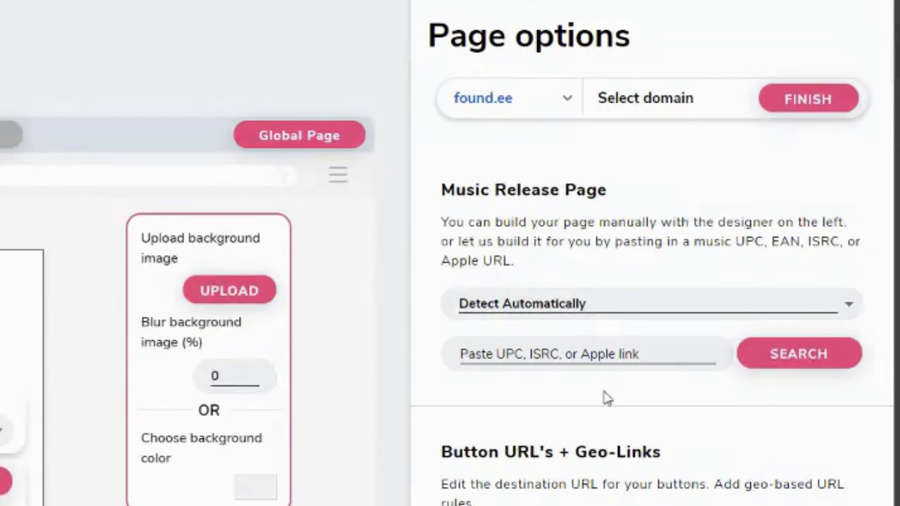
left_click(585, 359)
key("ctrl+v")
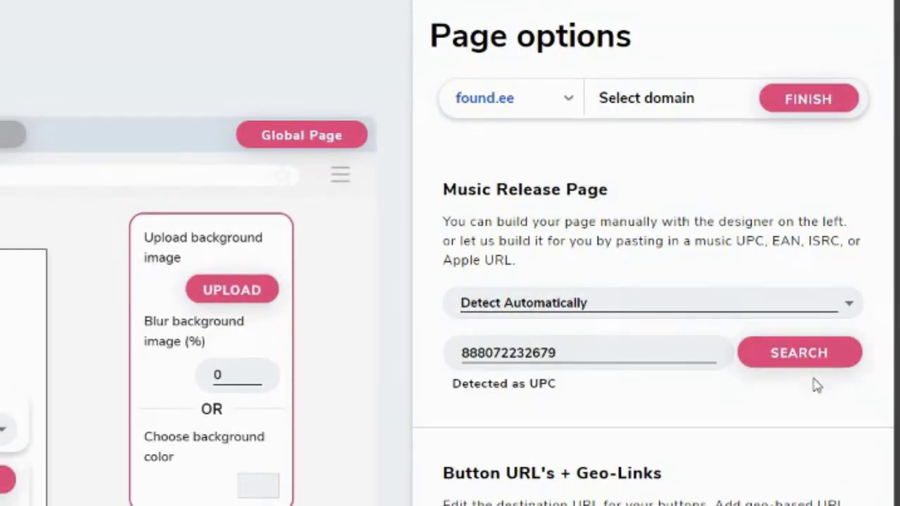
left_click(801, 355)
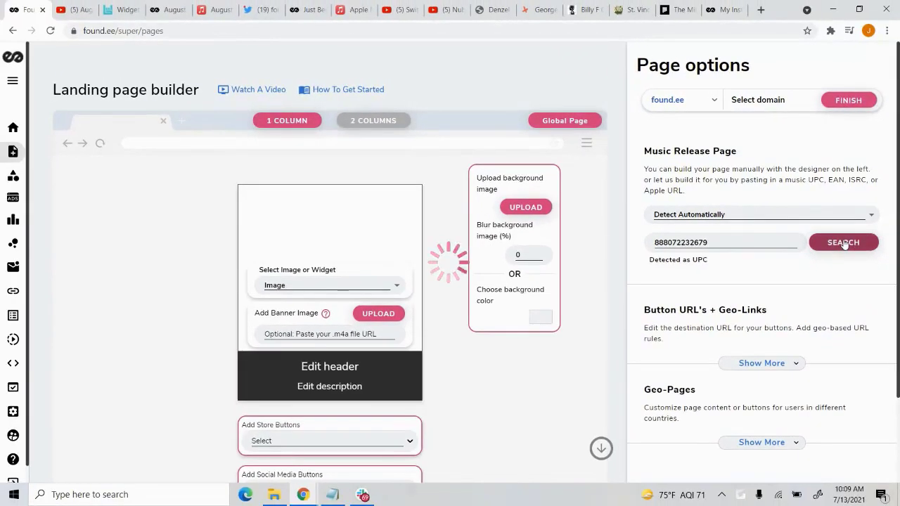
Review the generated August Burns Red page, including its artwork, header, description, store buttons and the matched button URLs.
scroll(844, 244, "down", 8)
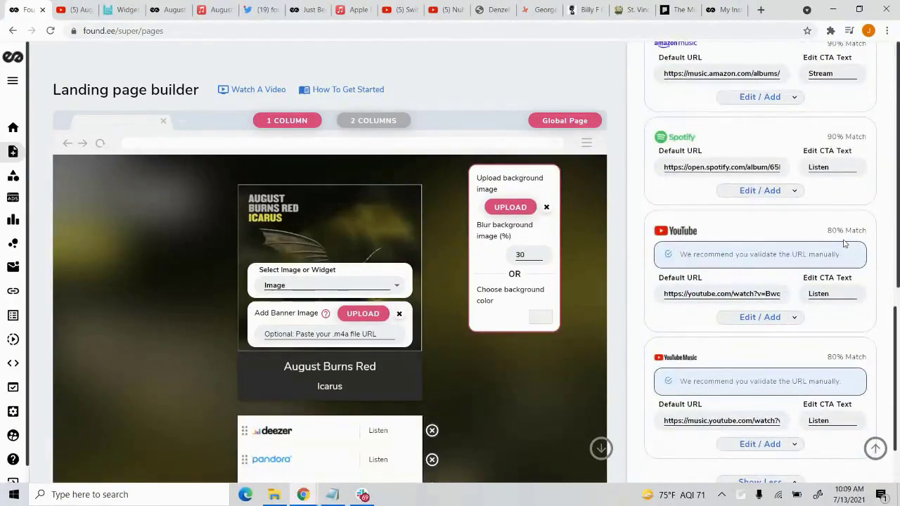
scroll(420, 260, "down", 4)
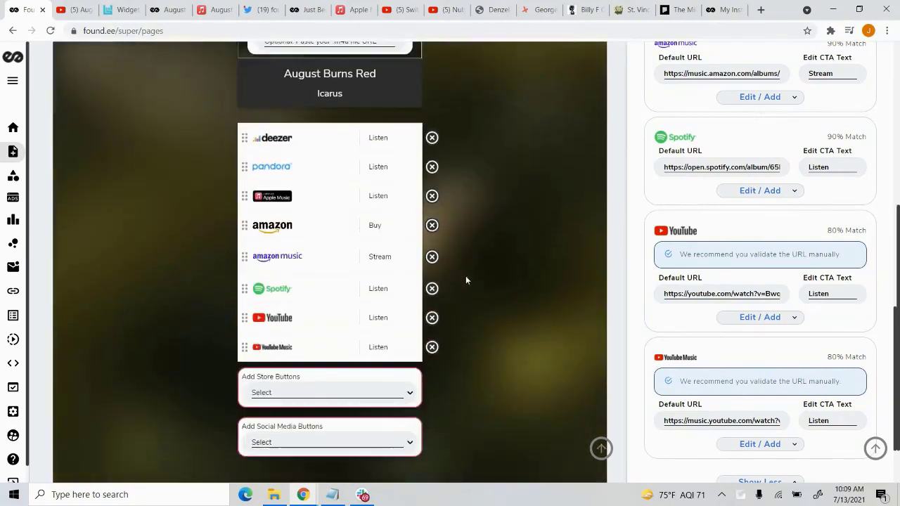
scroll(474, 279, "up", 4)
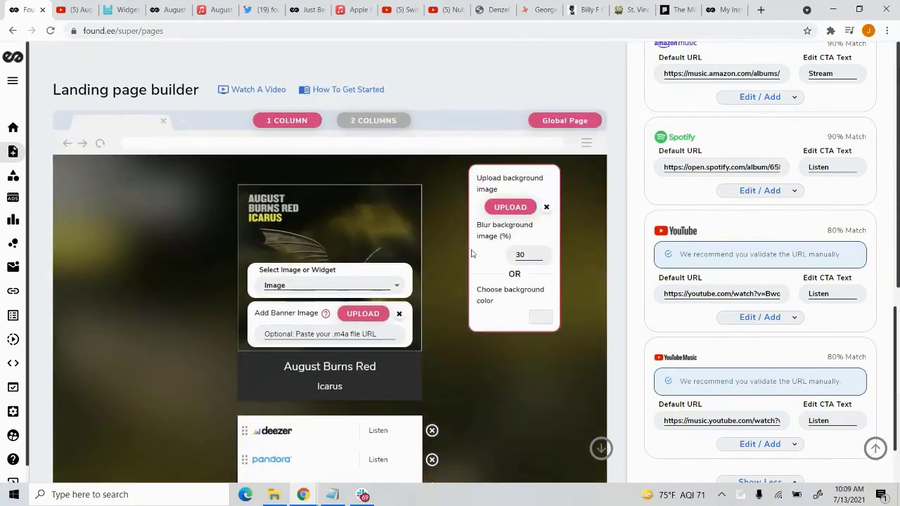
scroll(807, 344, "up", 10)
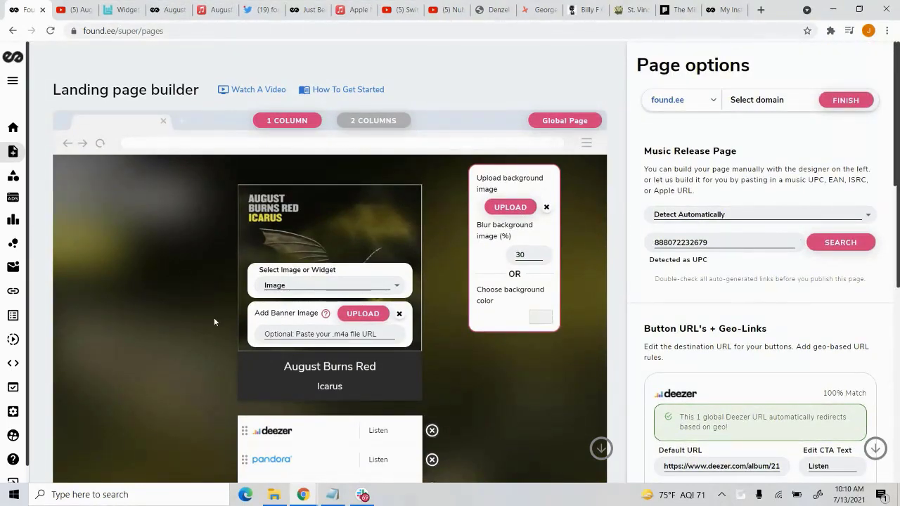
scroll(340, 294, "down", 1)
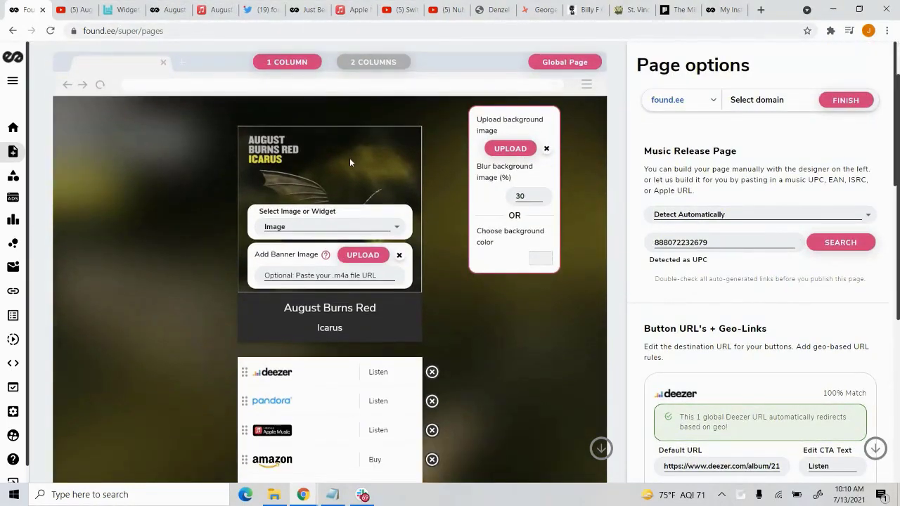
double_click(304, 307)
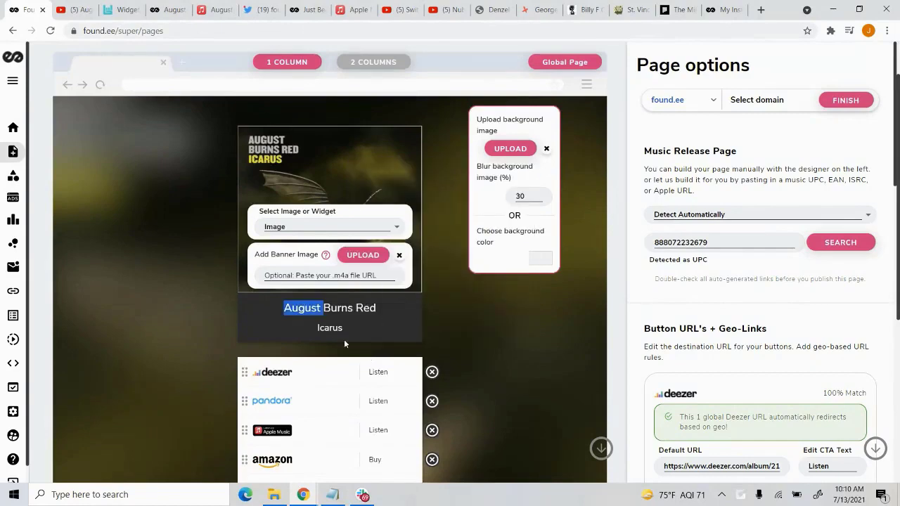
double_click(331, 327)
left_click(496, 339)
Reorder the store buttons to Amazon, Apple Music, YouTube, Amazon Music, Pandora, Spotify, Deezer and YouTube Music.
scroll(266, 339, "down", 3)
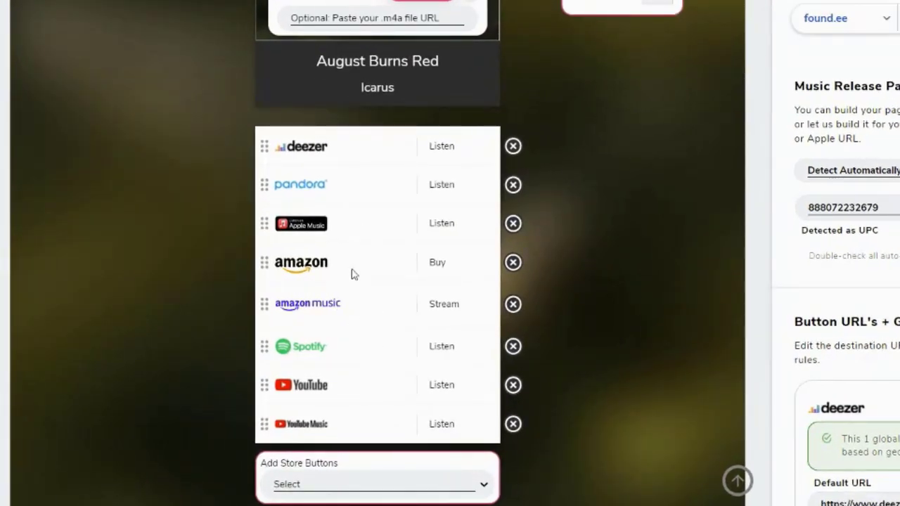
left_click_drag(359, 156, 387, 242)
left_click_drag(343, 351, 411, 274)
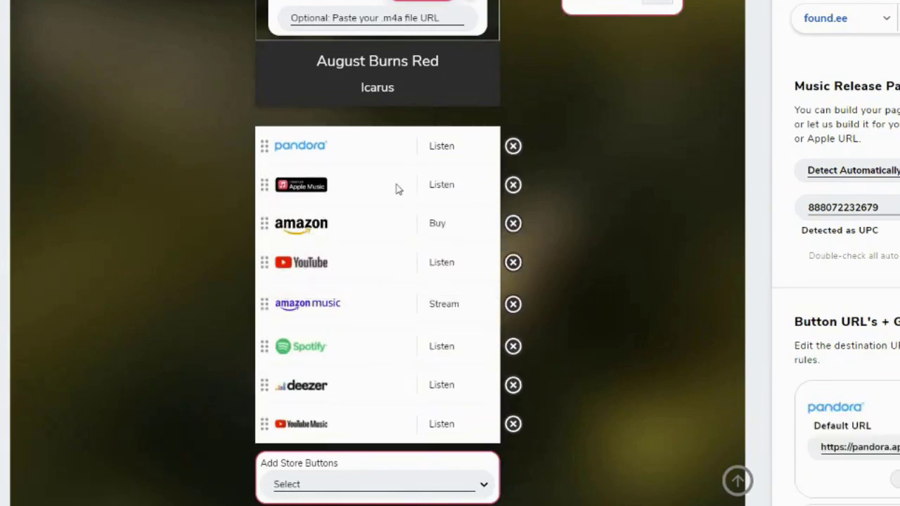
left_click_drag(396, 188, 399, 246)
left_click_drag(379, 157, 388, 294)
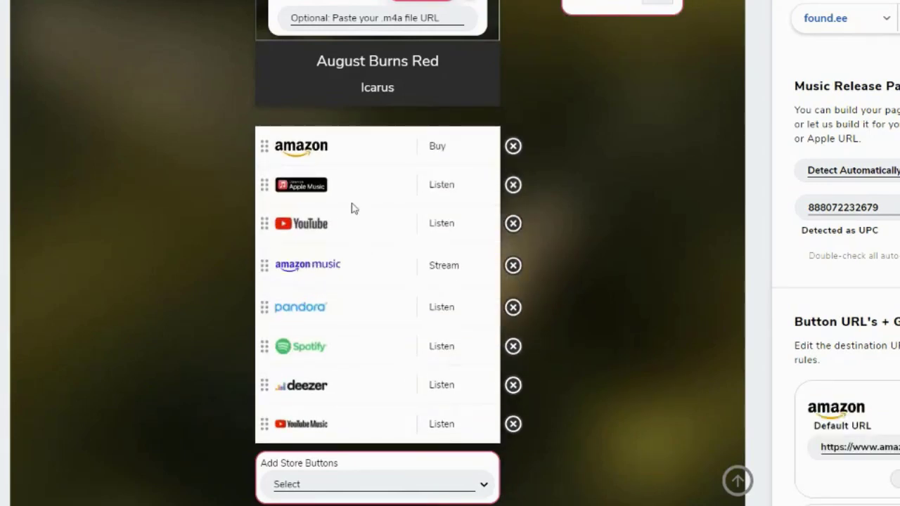
left_click_drag(347, 184, 343, 147)
left_click_drag(389, 205, 379, 152)
Browse the full list of stores and services available as store buttons.
scroll(620, 272, "down", 2)
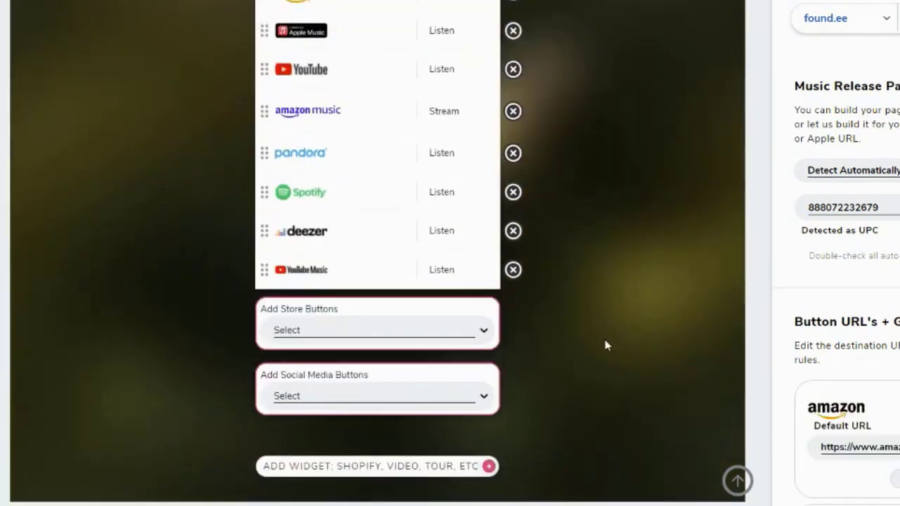
left_click(485, 330)
scroll(348, 207, "down", 1)
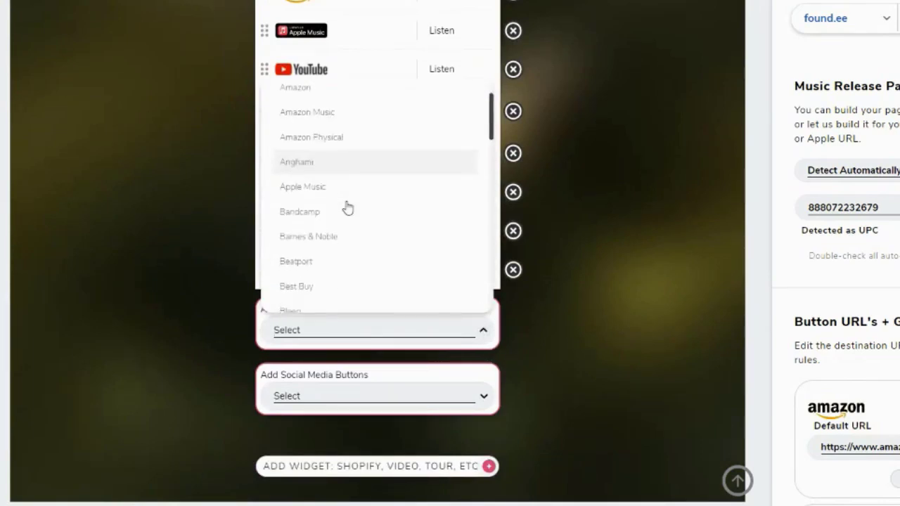
scroll(347, 207, "down", 9)
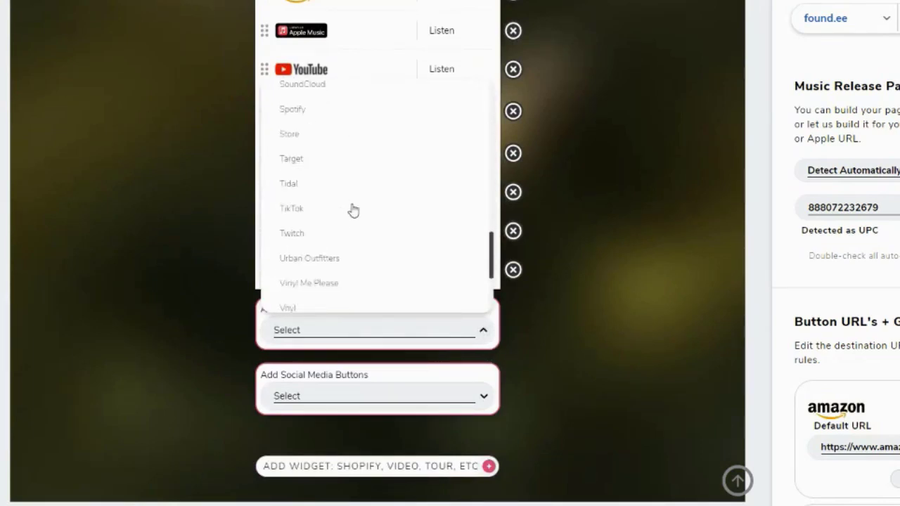
scroll(353, 211, "down", 2)
scroll(353, 211, "up", 15)
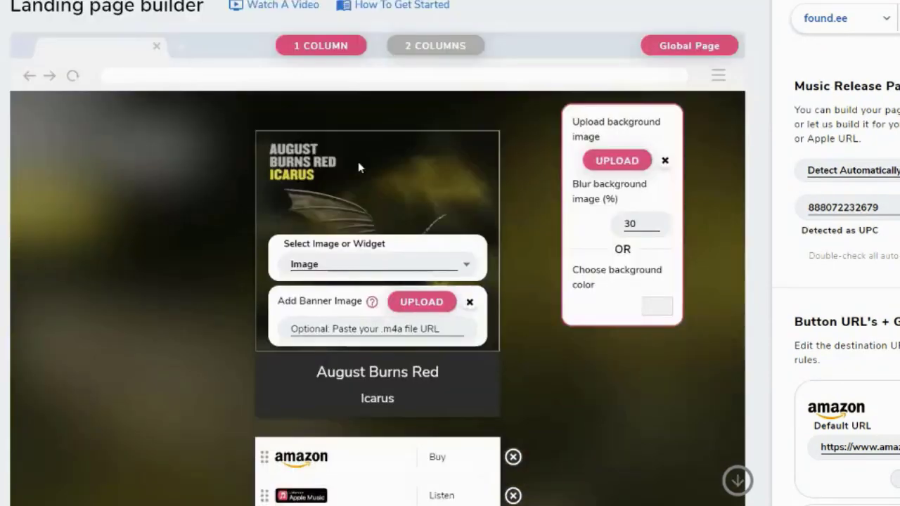
scroll(634, 396, "down", 5)
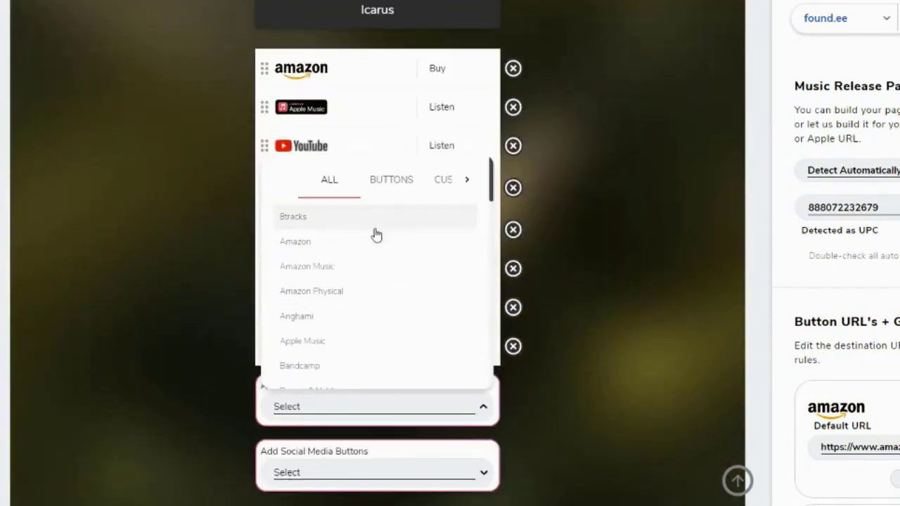
Add an Email Capture button from the custom store button options and remove it from the page again.
left_click(385, 184)
left_click(430, 185)
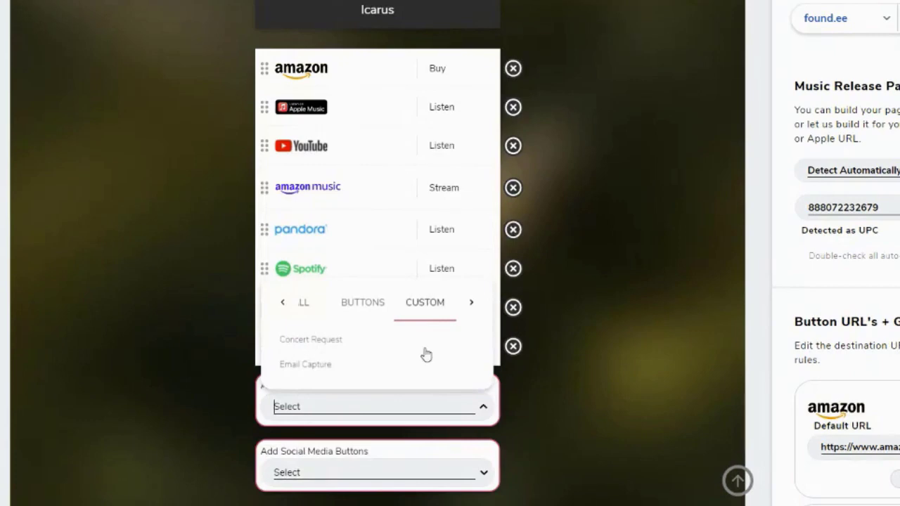
left_click(315, 365)
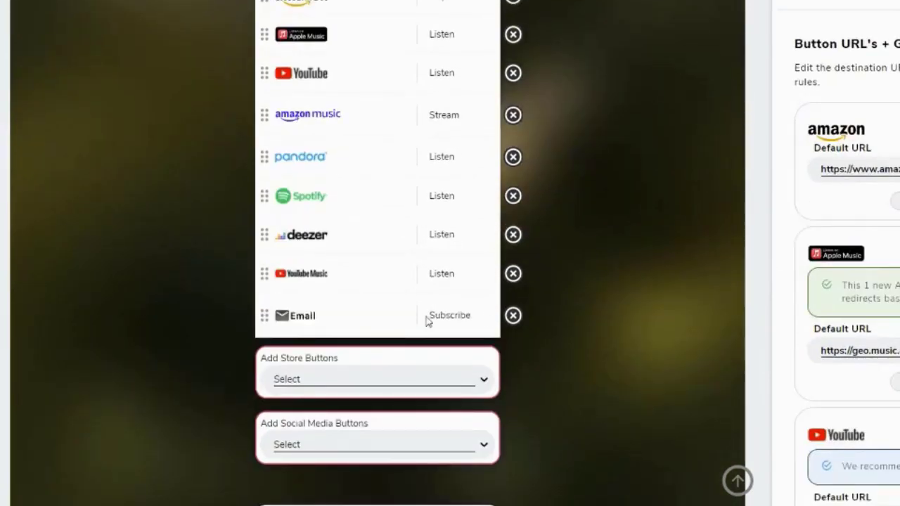
left_click(513, 315)
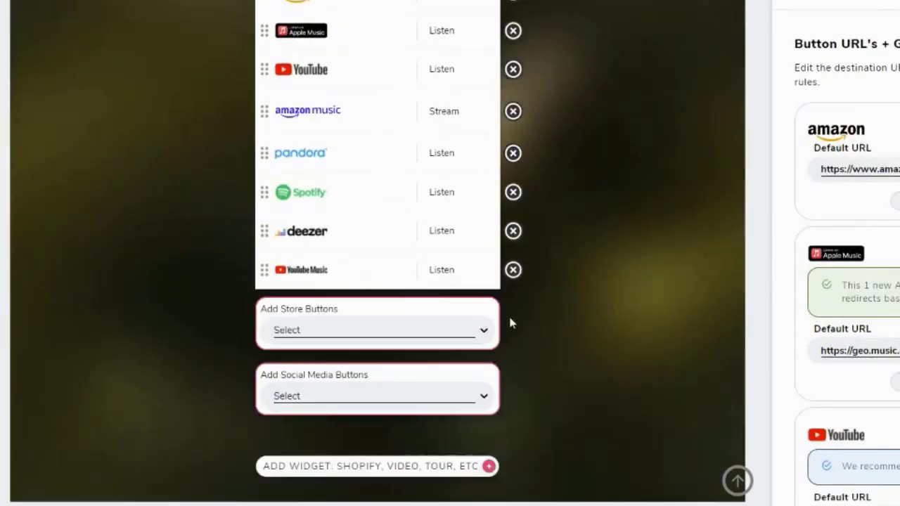
Examine the Text and Create Your Own options for store buttons, and close the list without adding one.
scroll(498, 270, "up", 5)
scroll(422, 253, "down", 5)
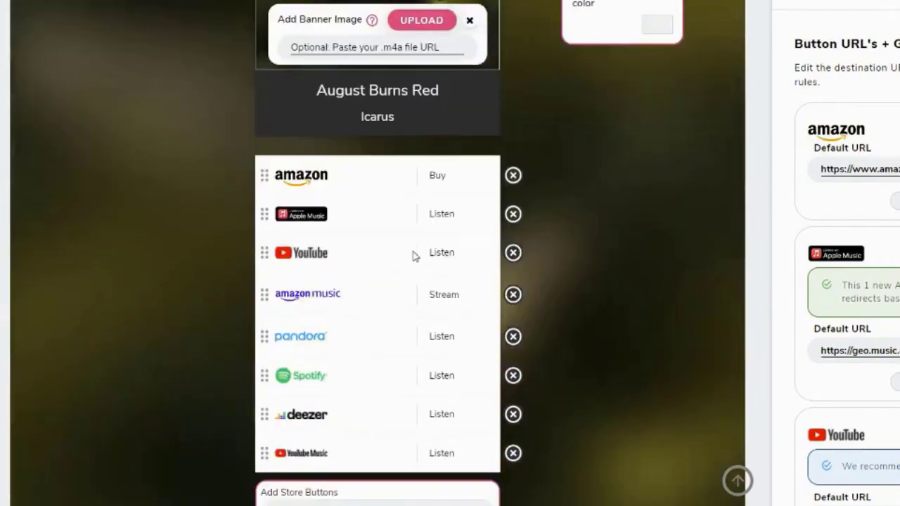
left_click(483, 334)
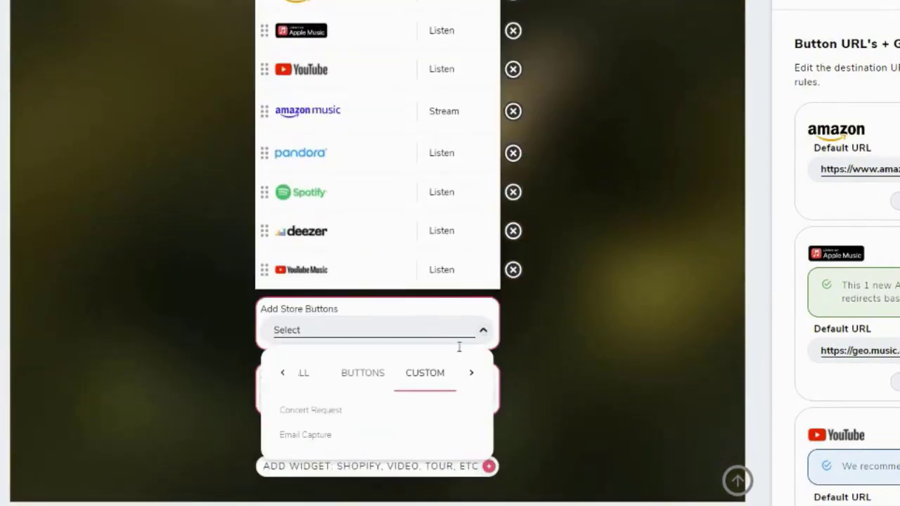
left_click(473, 374)
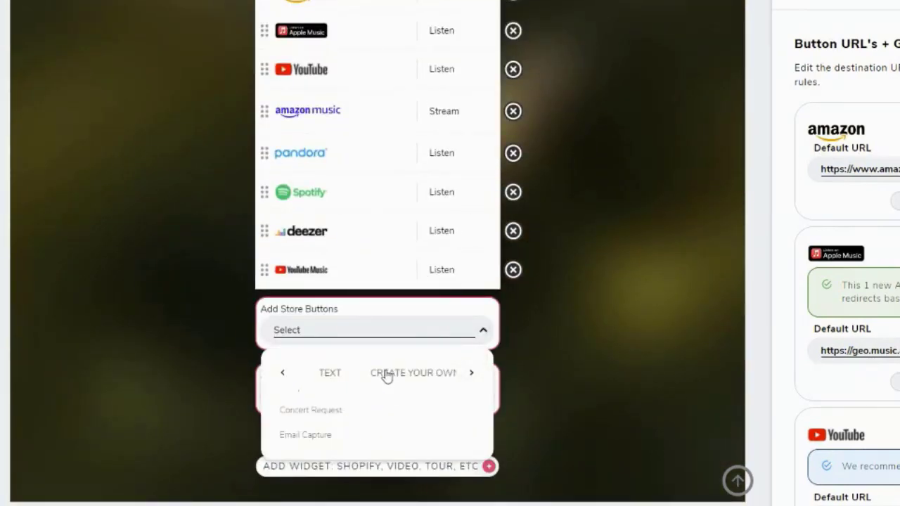
left_click(386, 376)
left_click(322, 375)
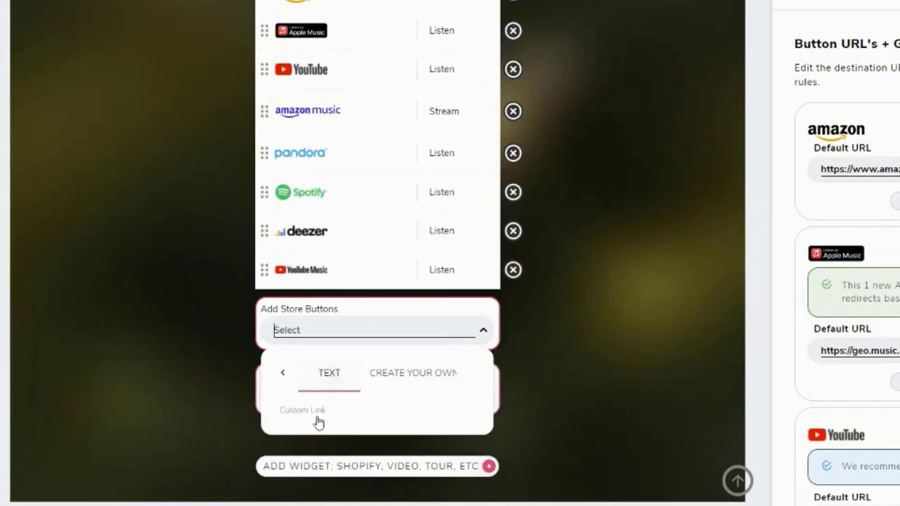
left_click(615, 162)
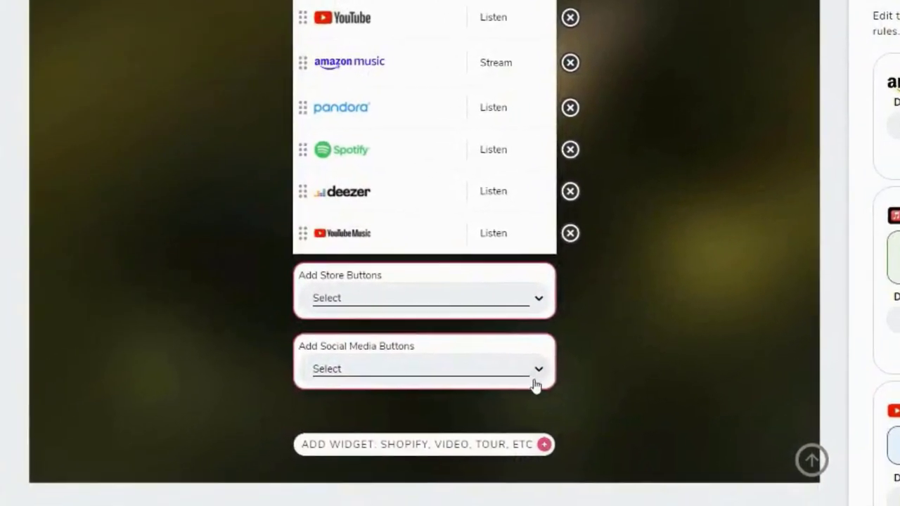
left_click(386, 458)
left_click(406, 281)
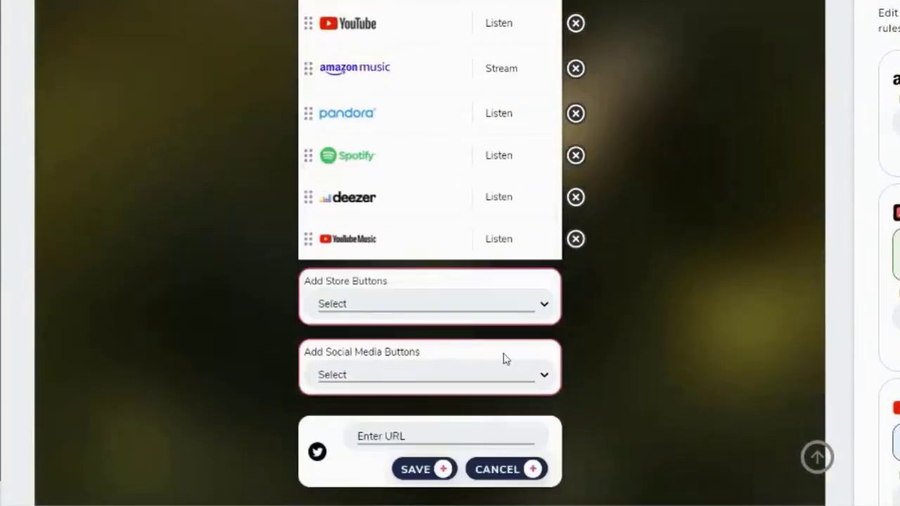
left_click(519, 385)
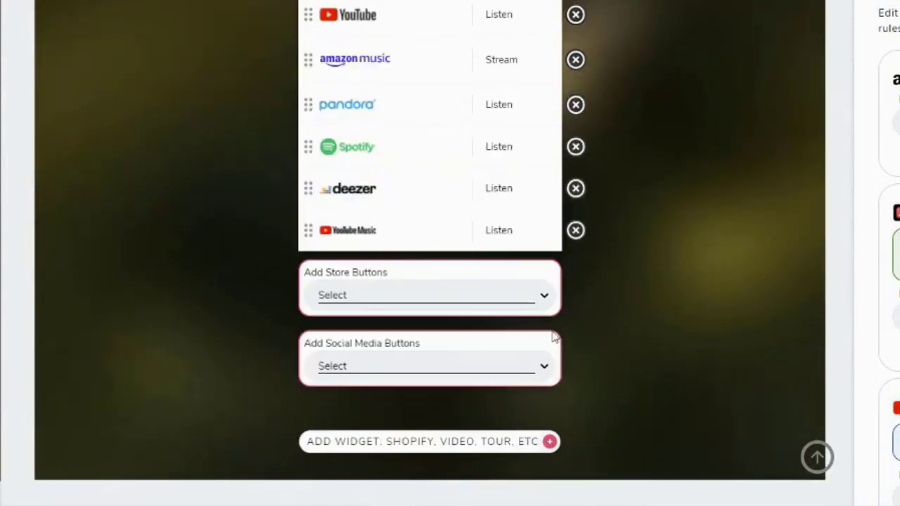
Add a widget beneath the store and social buttons using the Bandsintown tour dates embed code.
left_click(467, 443)
scroll(755, 223, "down", 2)
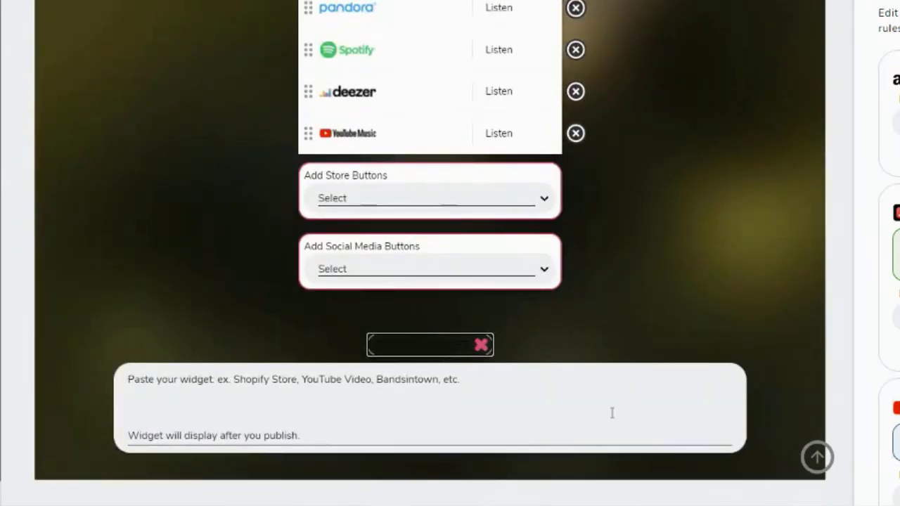
left_click(600, 419)
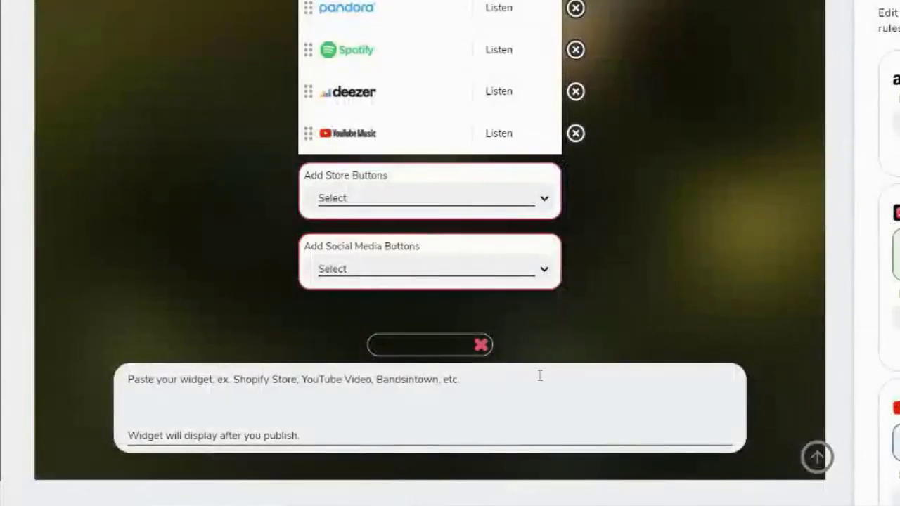
type("<script charset=\"utf-8\" src=\"https://widget.bandsintown.com/main.min.js\"></script><a class=\"bit-widget-initializer\" data-artist-name=\"local natives\" data-display-local-dates=\"false\" data-display-past-dates=\"false\" data-auto-style=\"false\" data-text-color=\"#000000\" data-link-color=\"#00b4b3\" data-background-color=\"rgba(0,0,0,0)\" data-display-limit=\"15\" data-display-start-time=\"false\" data-link-text-color=\"#FFFFFF\" data-display-lineup=\"false\" data-display-play-my-city=\"true\" data-separator-color=\"rgba(124,124,124,0.25)\"></a>")
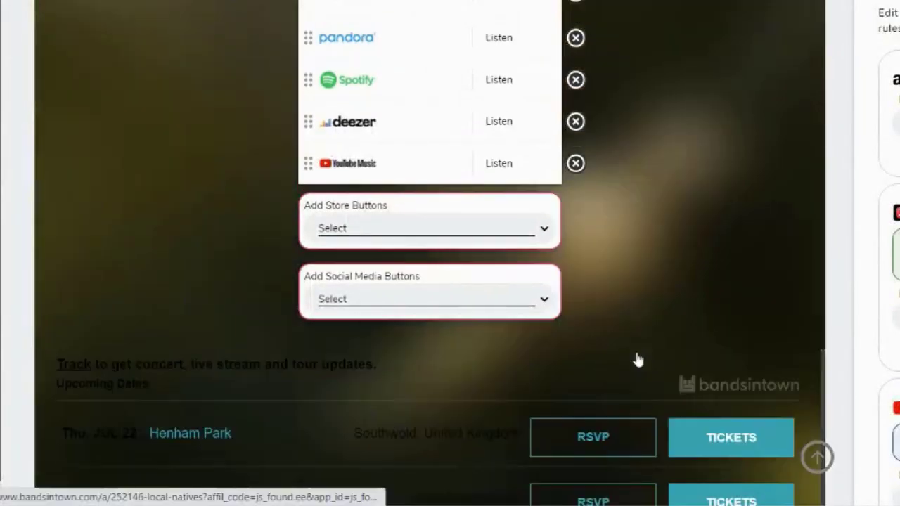
Set the landing page's font color to near-white, leaving the background color picker without choosing a new color.
scroll(648, 338, "up", 10)
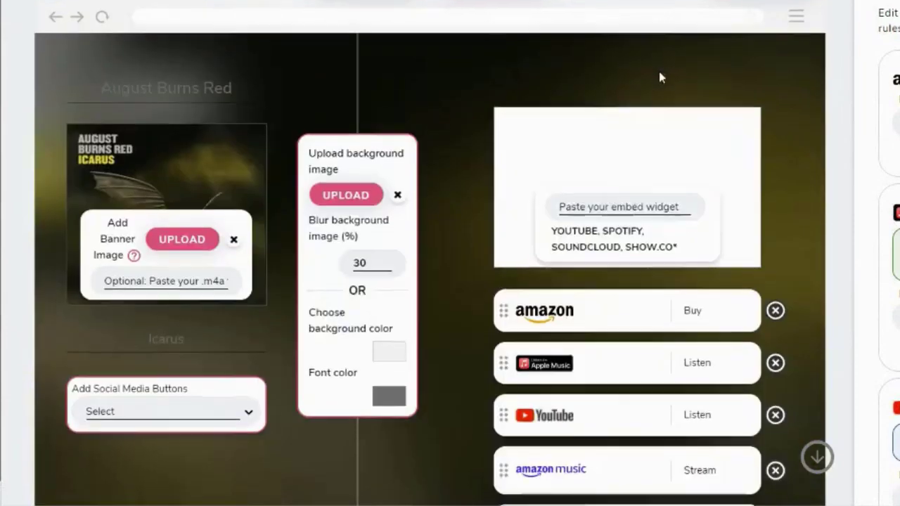
scroll(659, 74, "down", 2)
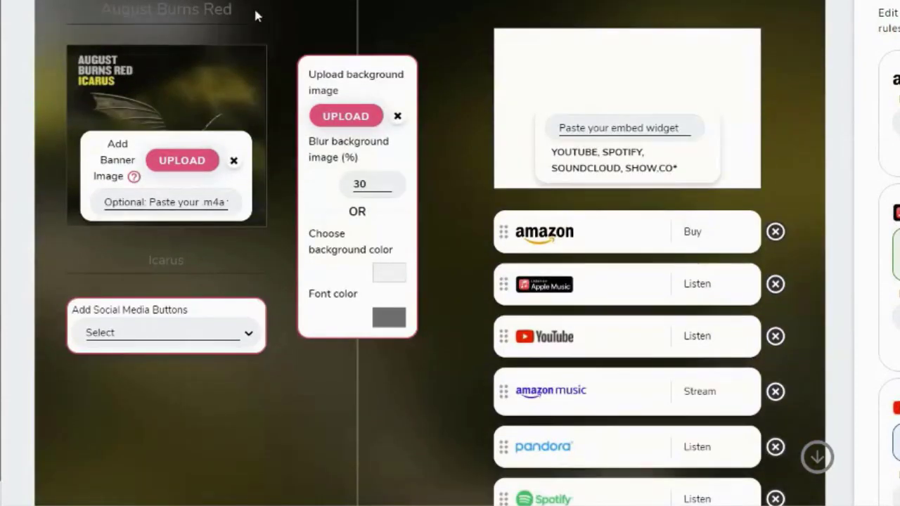
left_click(391, 274)
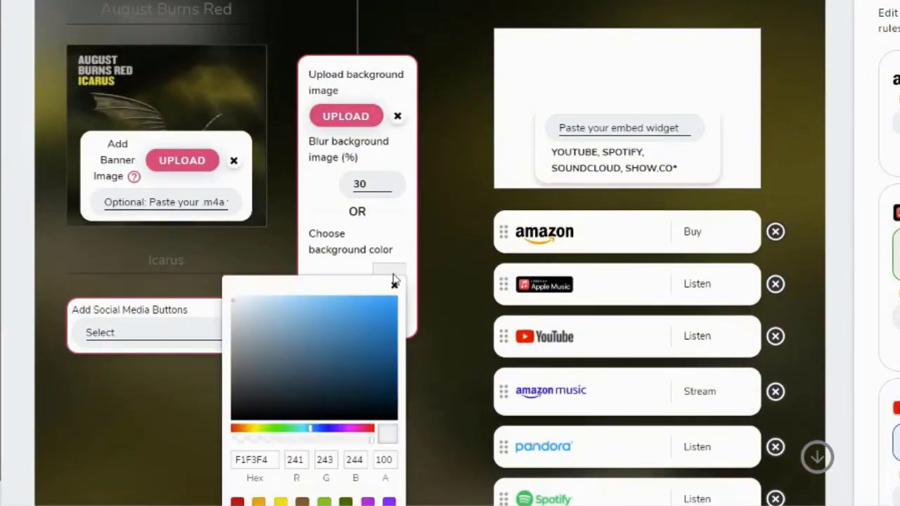
left_click(394, 282)
left_click(391, 317)
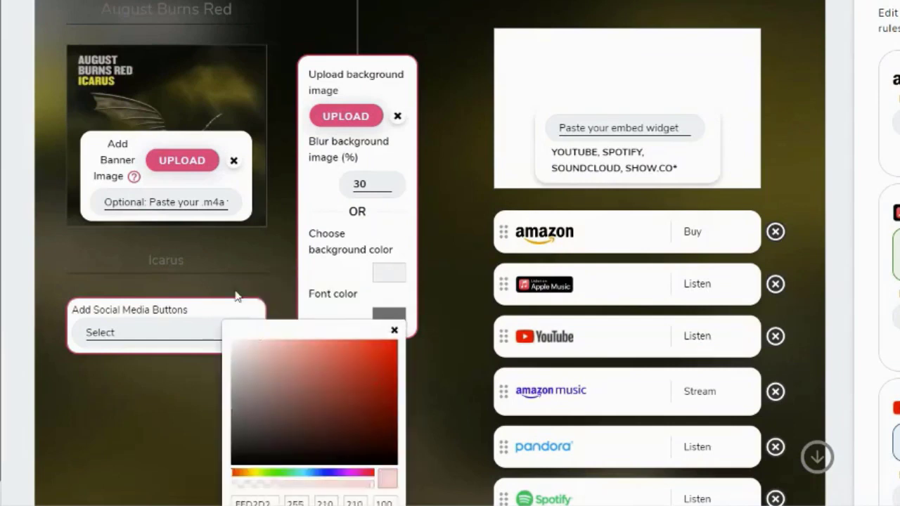
left_click(394, 330)
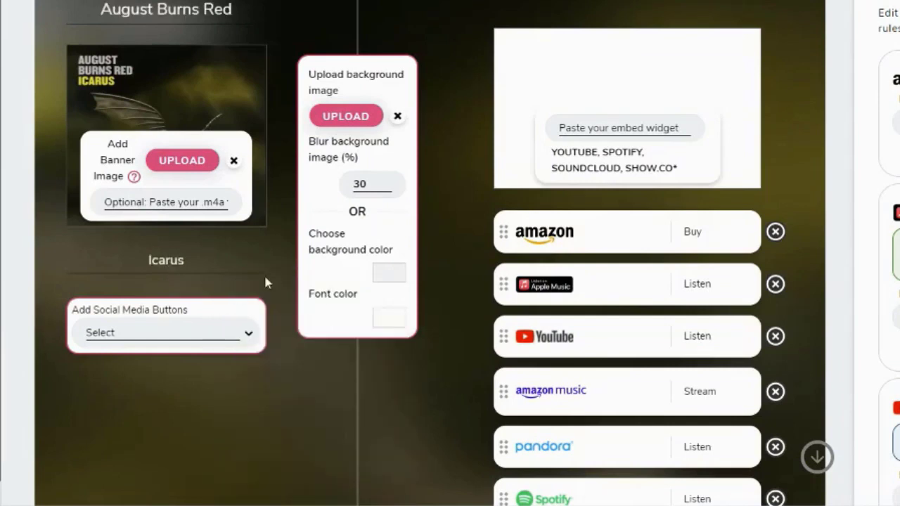
Change the release title beneath the cover art to "Icarus - New Album".
left_click(212, 251)
type("- New ALbum")
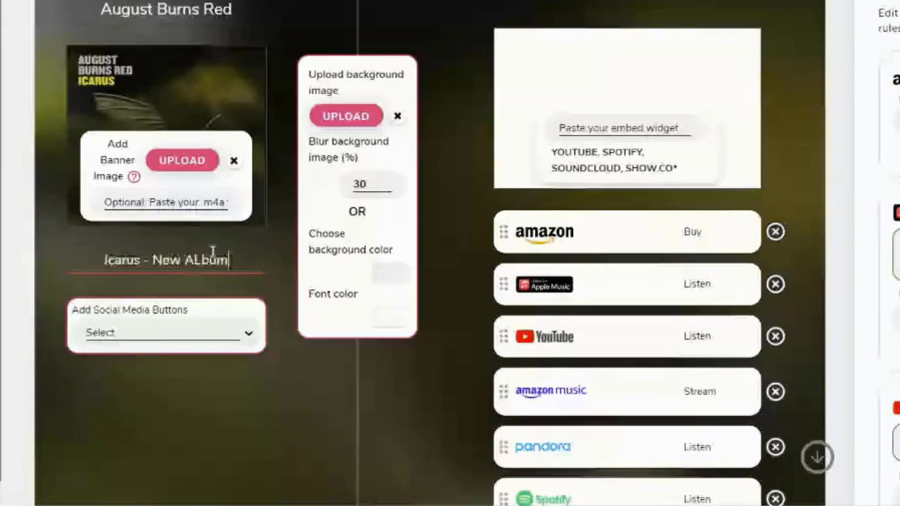
double_click(212, 251)
type("Album")
key("Return")
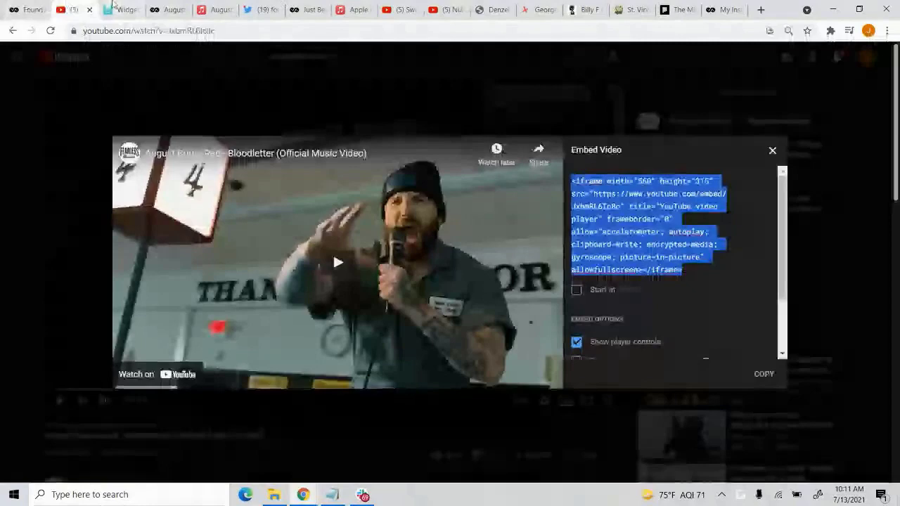
Copy the embed code for "The Narrative" from the Guardians album on Apple Music and paste it into the landing page's embed widget.
left_click(218, 8)
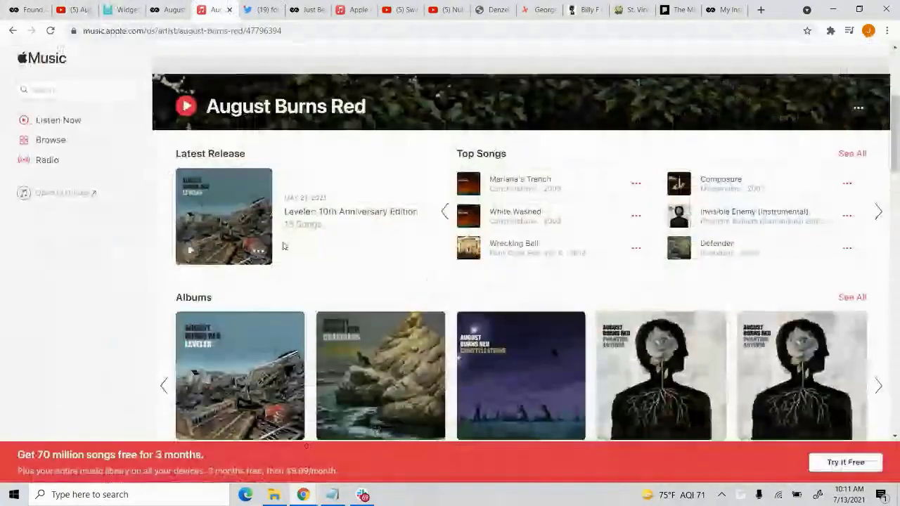
scroll(284, 245, "down", 2)
left_click(383, 262)
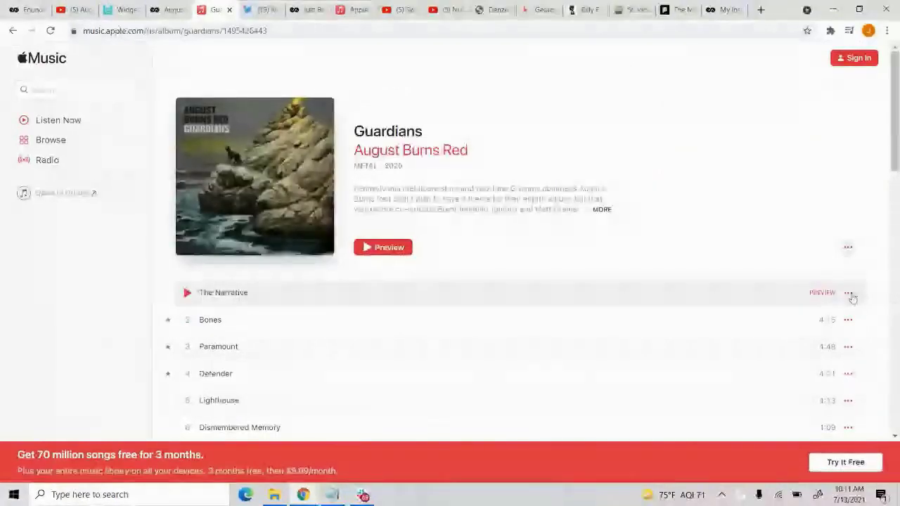
left_click(850, 295)
mouse_move(814, 283)
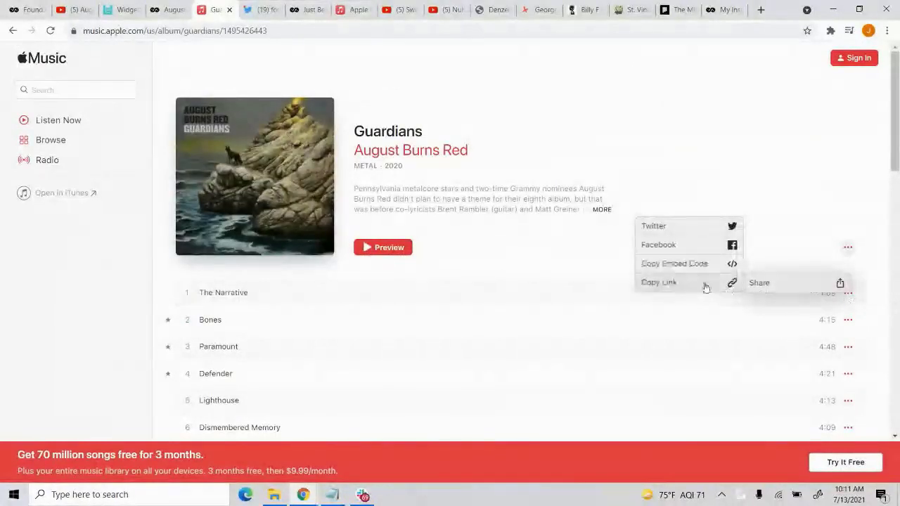
left_click(682, 264)
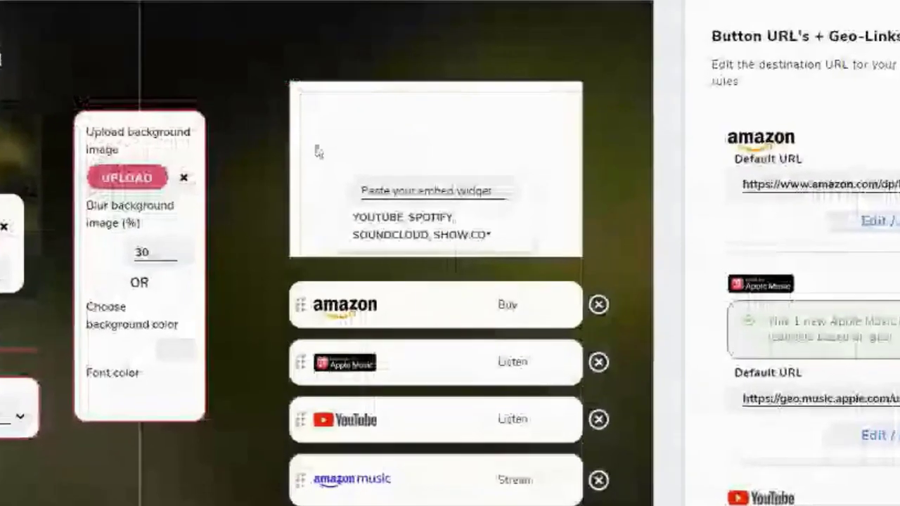
left_click(379, 188)
key("ctrl+v")
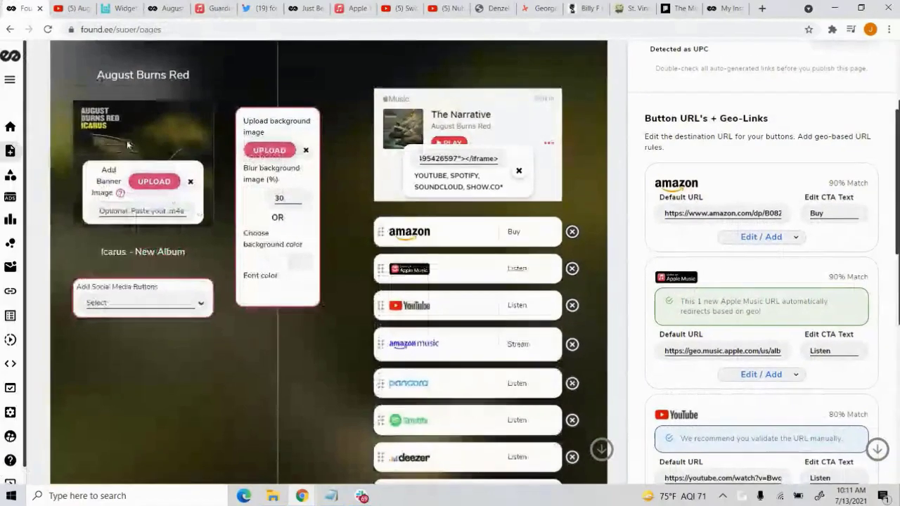
Save the finished landing page on the found.ee domain, dismiss the confirmation, and view the published page.
scroll(581, 193, "up", 3)
scroll(811, 169, "up", 5)
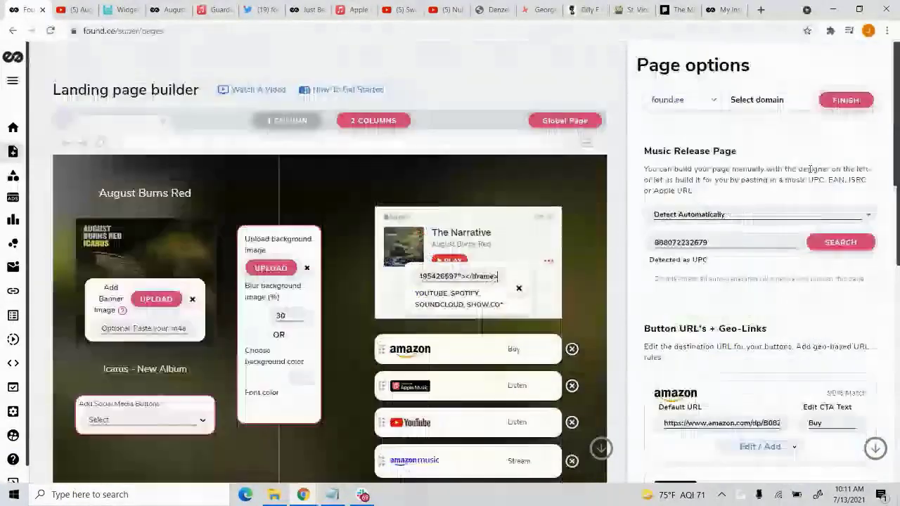
left_click(847, 100)
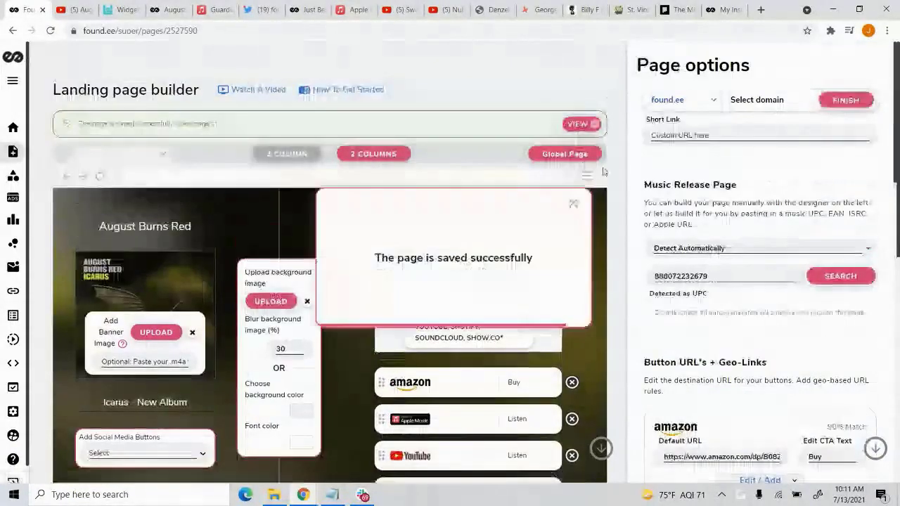
left_click(557, 202)
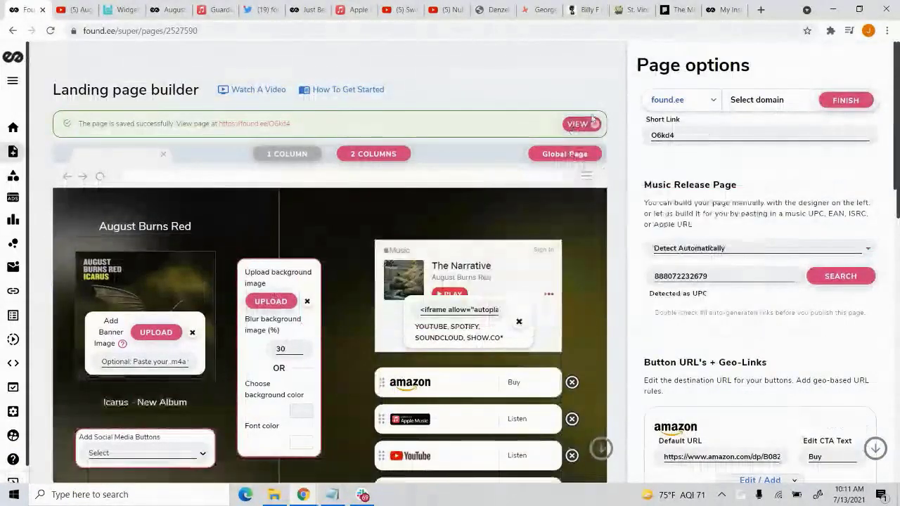
left_click(595, 124)
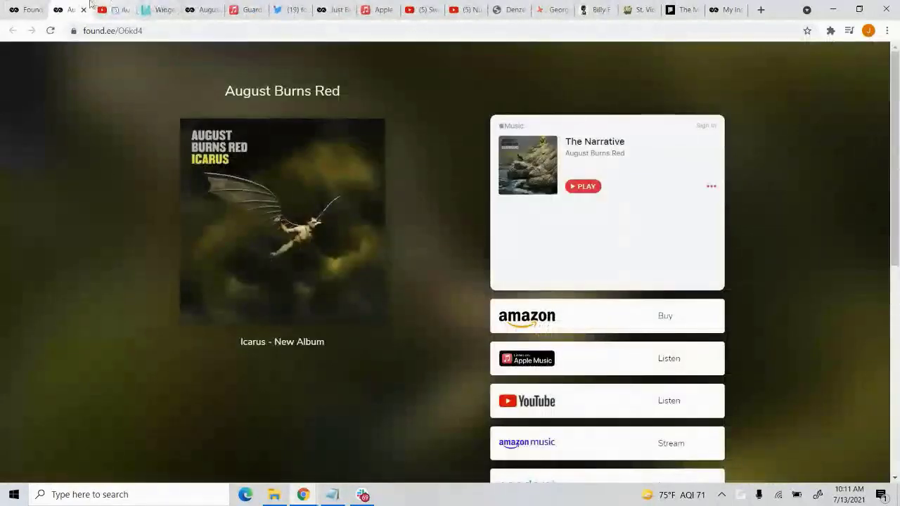
Examine the published Icarus page from the cover art and music player down through the store buttons and tour dates.
scroll(474, 208, "down", 5)
scroll(474, 208, "up", 5)
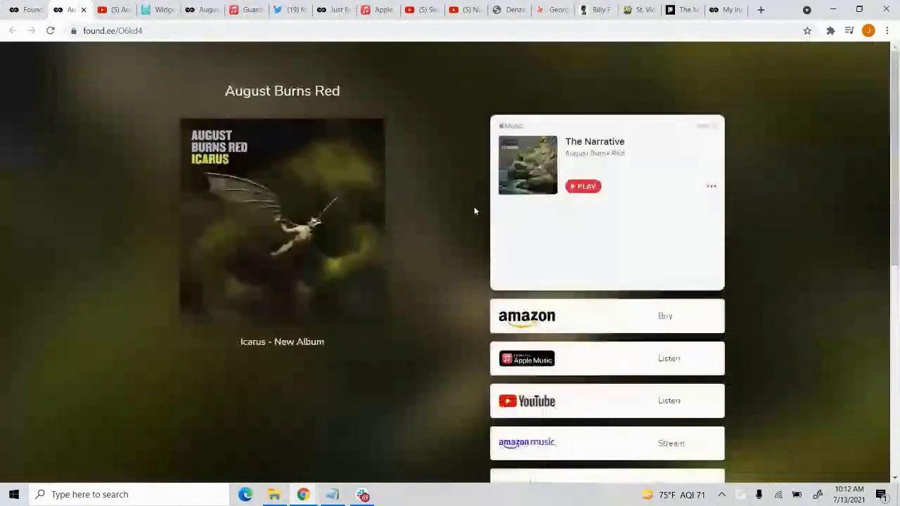
scroll(474, 208, "down", 5)
scroll(474, 211, "down", 2)
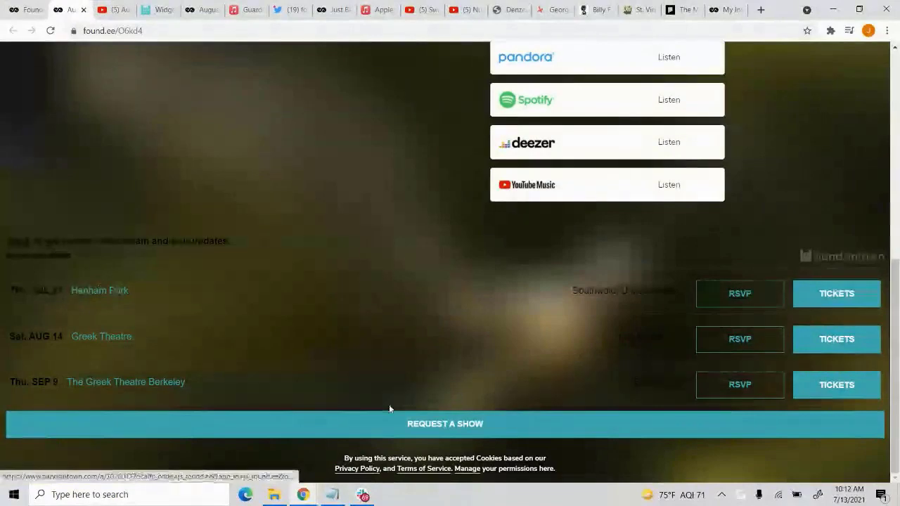
scroll(400, 373, "up", 5)
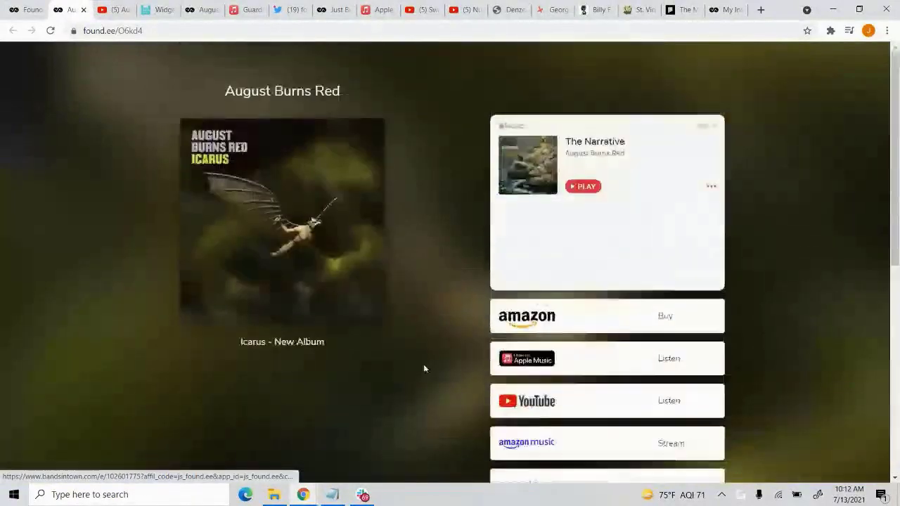
scroll(424, 368, "down", 1)
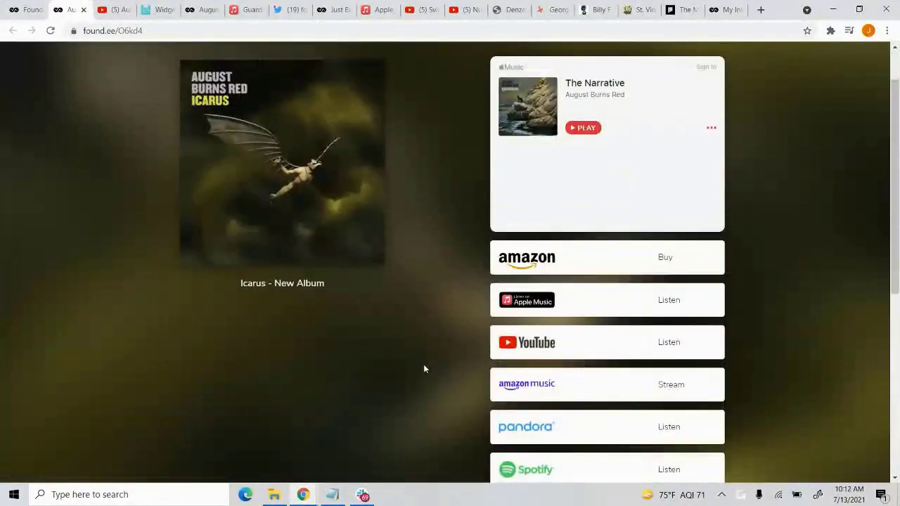
scroll(424, 368, "down", 4)
scroll(373, 261, "up", 4)
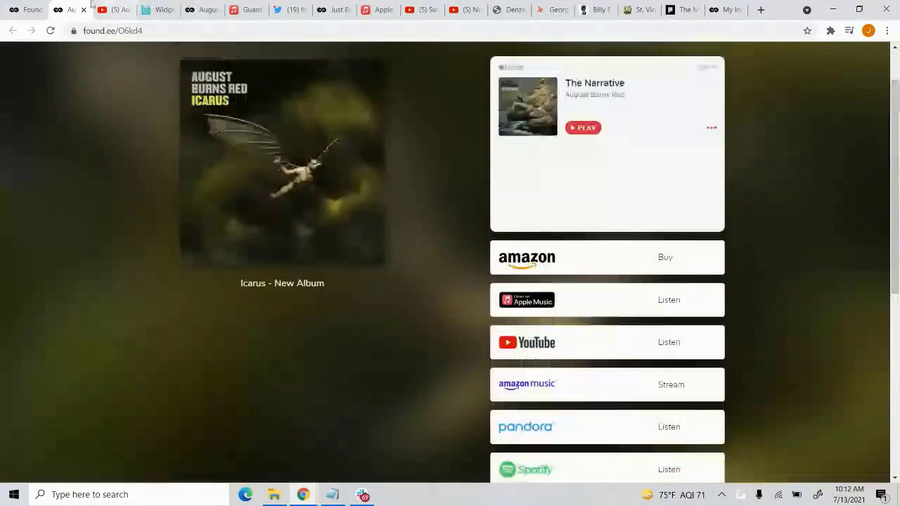
Detach the published page into its own window, narrow it to phone width, and examine the mobile layout.
left_click_drag(70, 9, 890, 368)
left_click(859, 9)
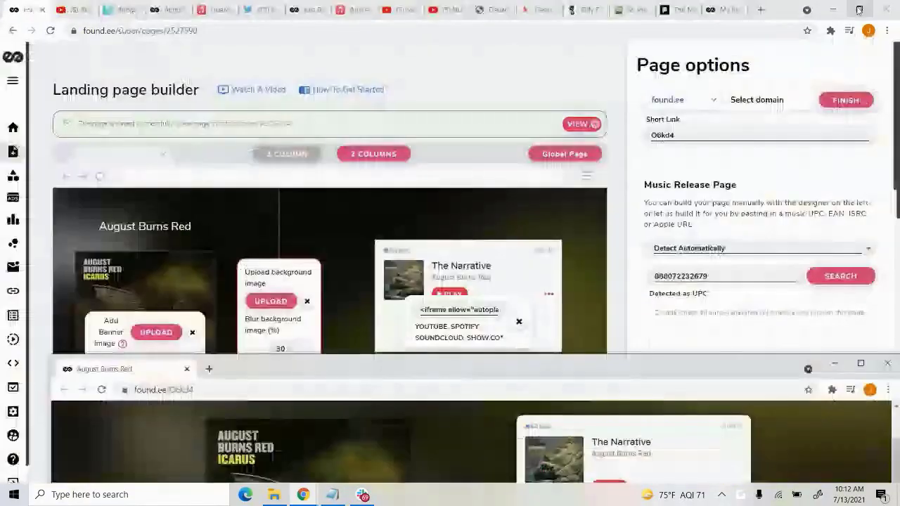
left_click_drag(721, 367, 714, 64)
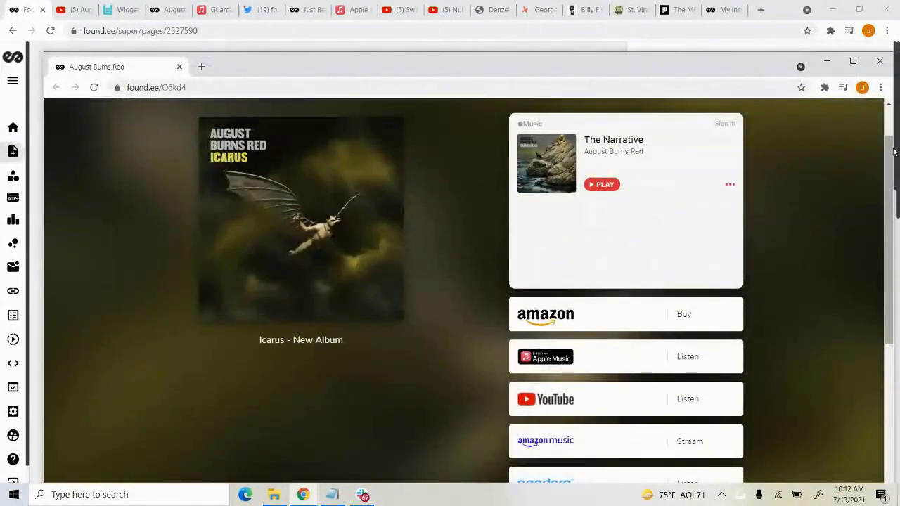
left_click_drag(892, 151, 336, 176)
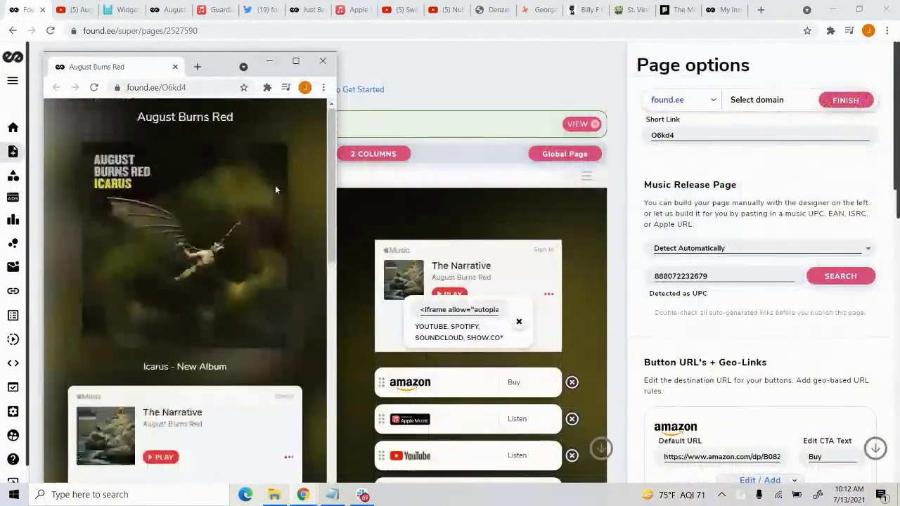
scroll(313, 168, "down", 10)
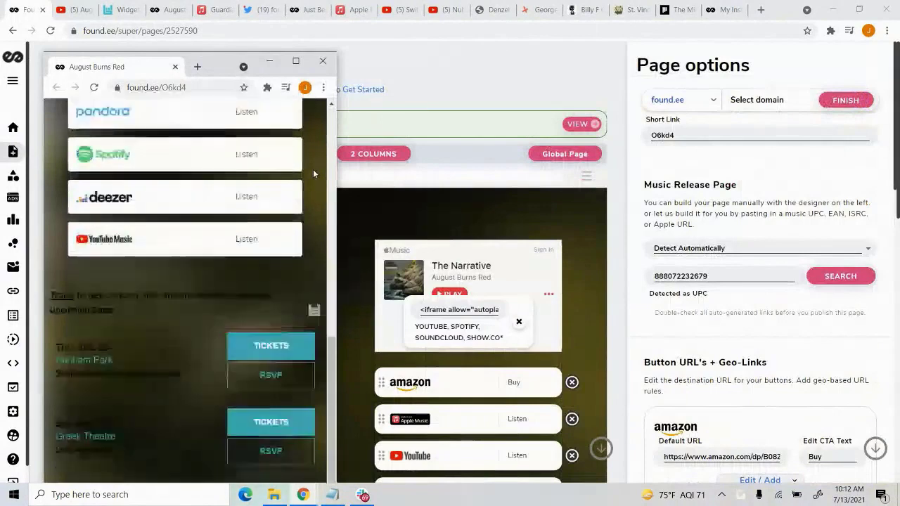
scroll(313, 172, "down", 2)
scroll(313, 175, "up", 12)
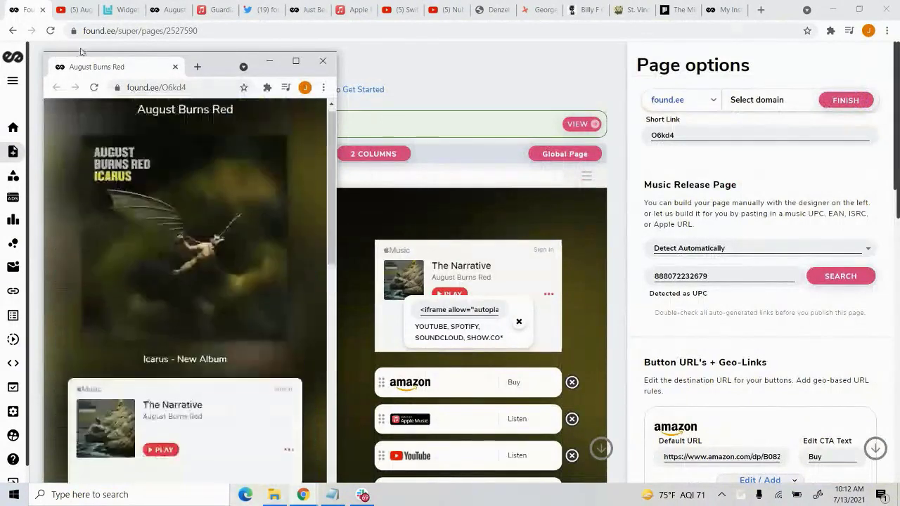
Review the published page at full width and move its tab back into the main browser window.
left_click(295, 61)
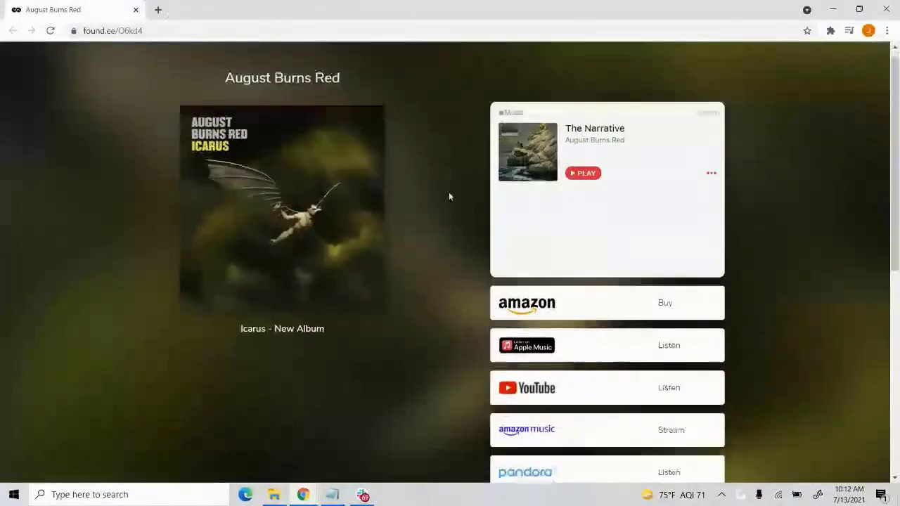
scroll(448, 197, "down", 10)
scroll(440, 196, "up", 12)
left_click_drag(101, 6, 271, 10)
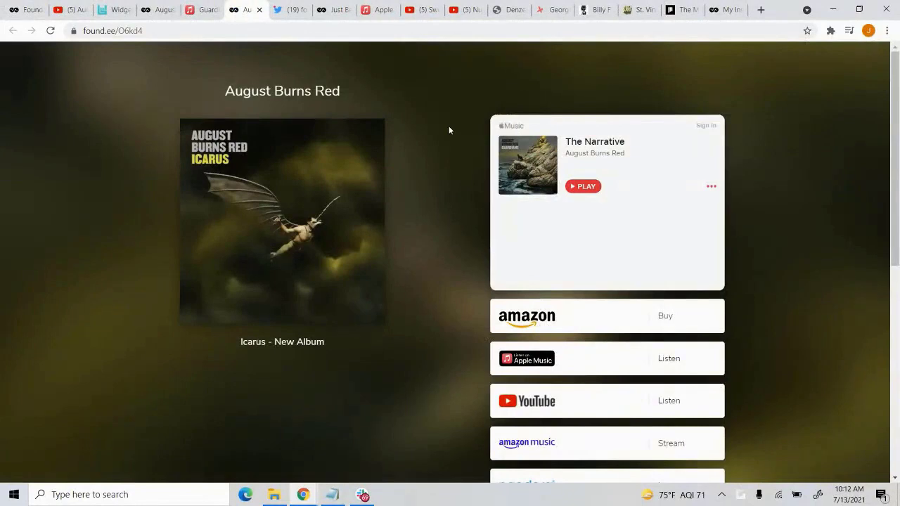
Return from the published page to the landing page builder and open the found.ee Dashboard.
left_click(12, 7)
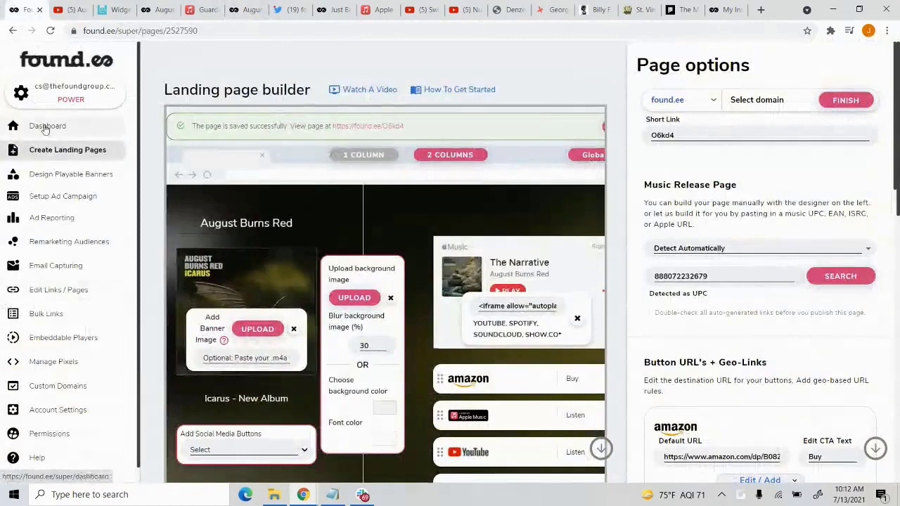
left_click(45, 128)
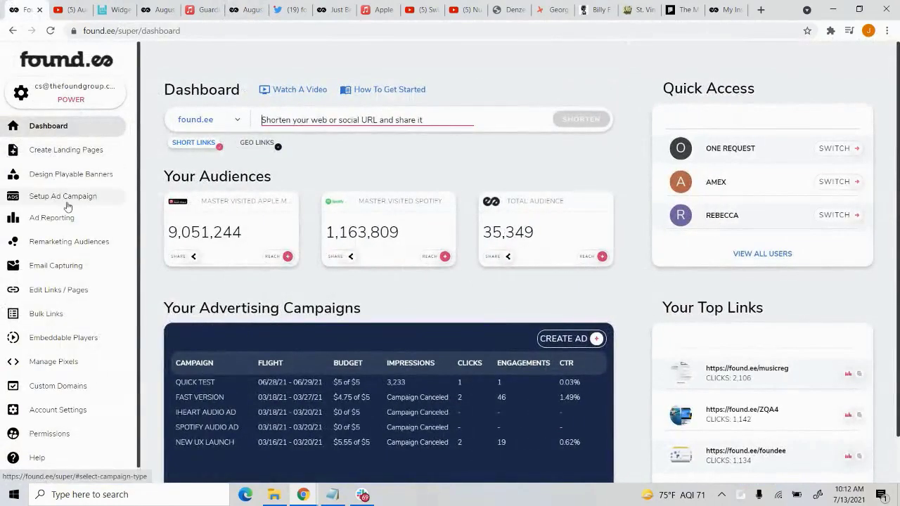
Create a new landing page of the Pre-Save Page type and review its default store buttons and release settings.
left_click(55, 147)
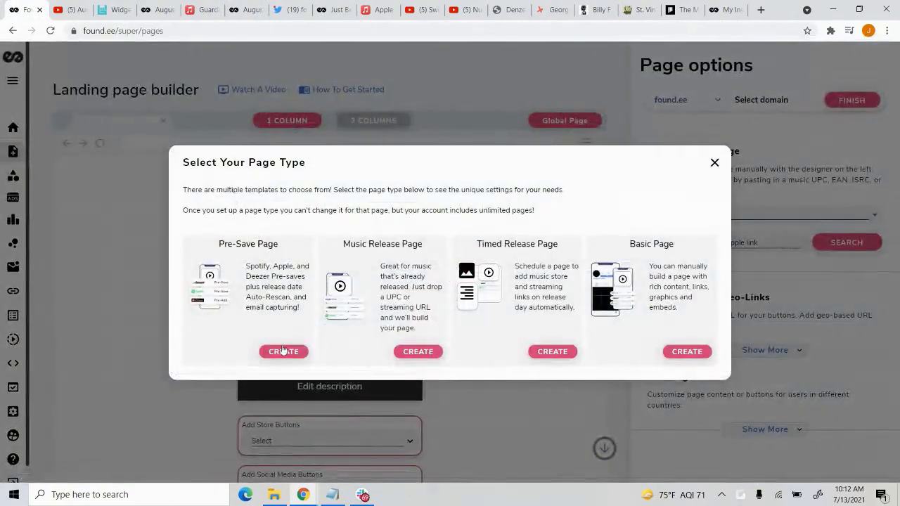
left_click(282, 359)
scroll(453, 368, "down", 3)
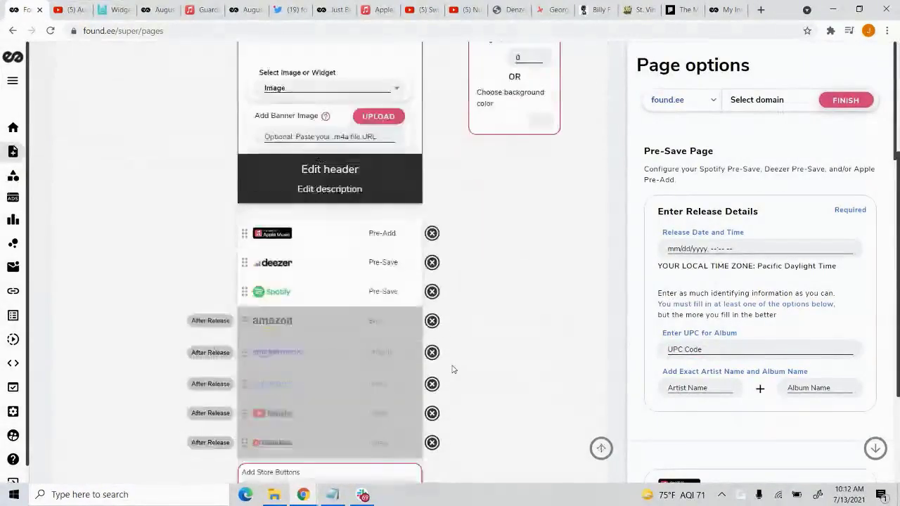
scroll(462, 369, "down", 2)
scroll(796, 264, "down", 1)
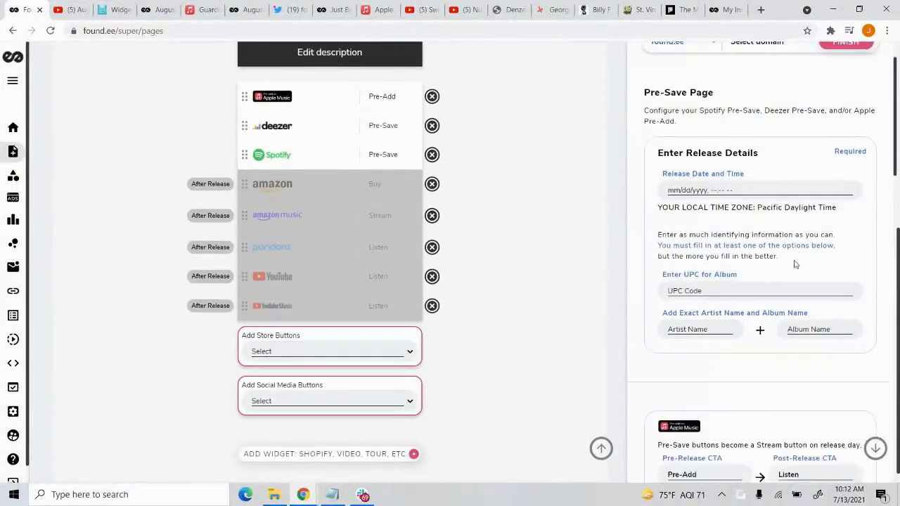
scroll(796, 264, "up", 1)
scroll(601, 245, "up", 5)
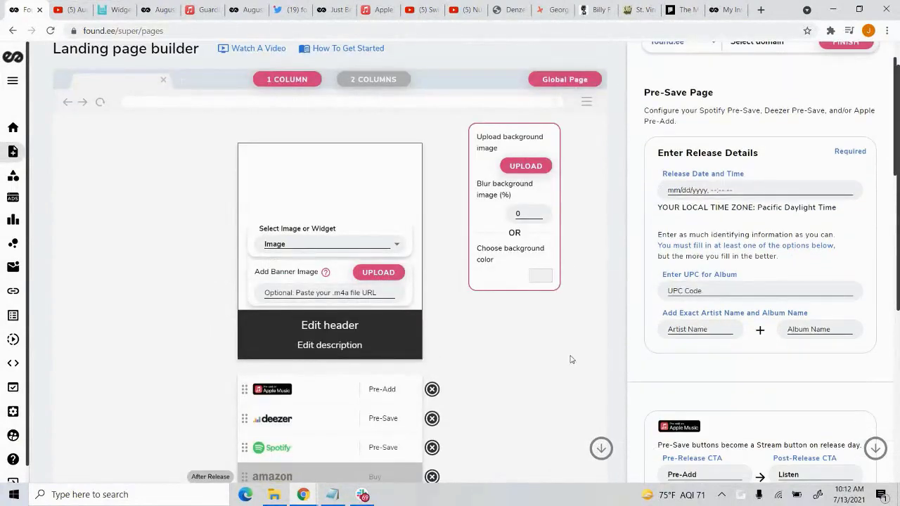
Check the album's artist, title and UPC in the Notepad notes and return to the landing page builder.
key("alt+Tab")
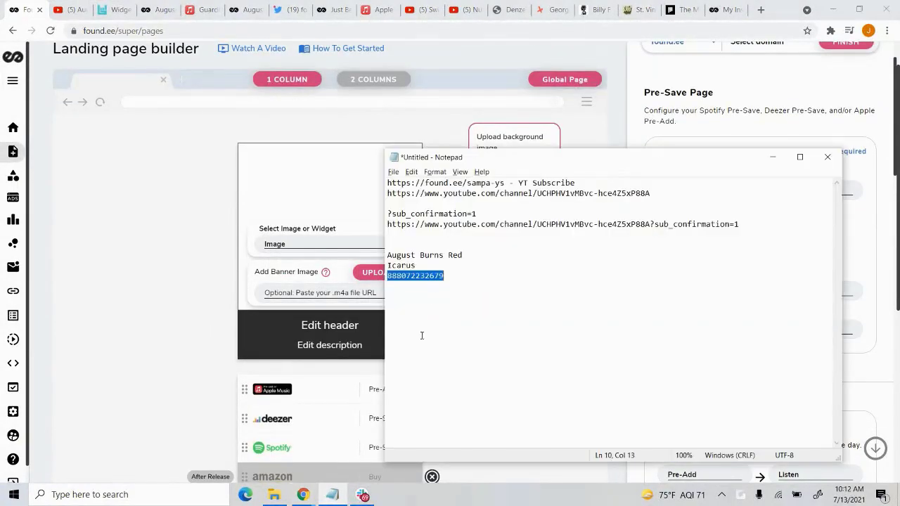
left_click(213, 280)
scroll(658, 194, "up", 1)
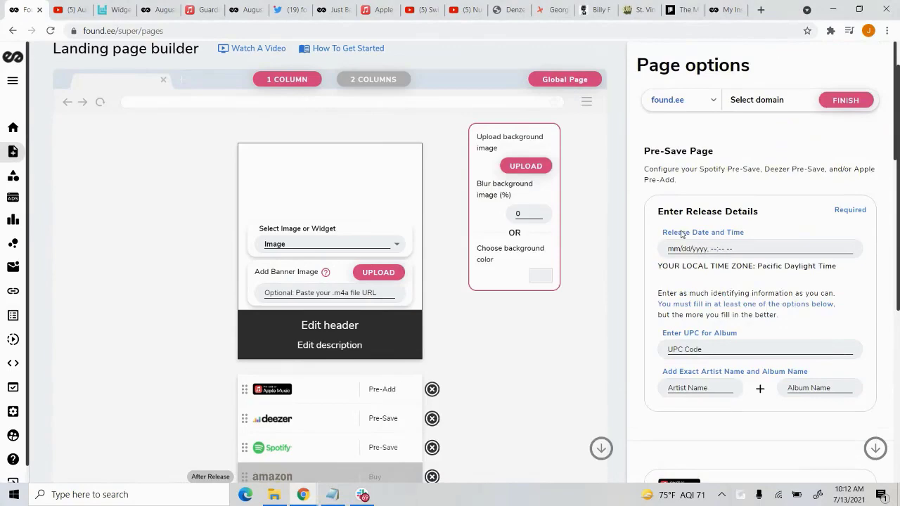
Set the album's release date and time to 08/19/2021, 10:42 PM.
scroll(402, 249, "up", 1)
scroll(422, 252, "down", 1)
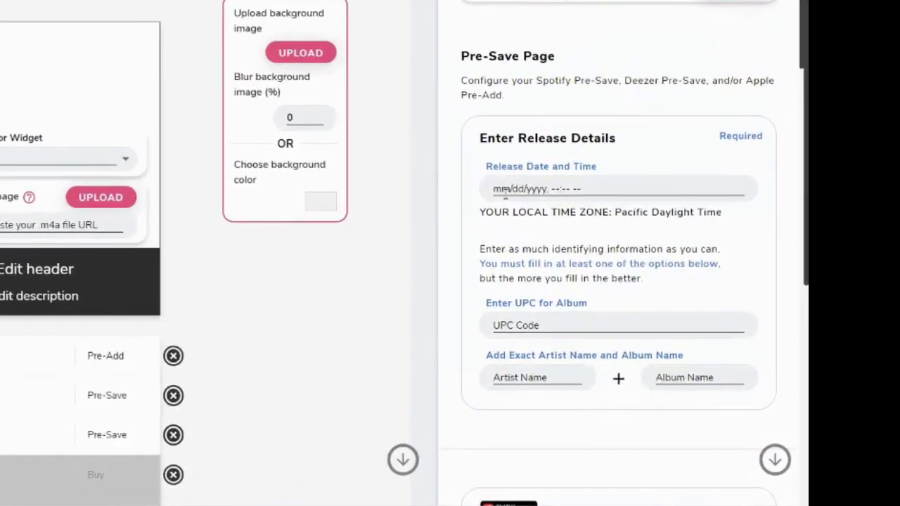
left_click(505, 190)
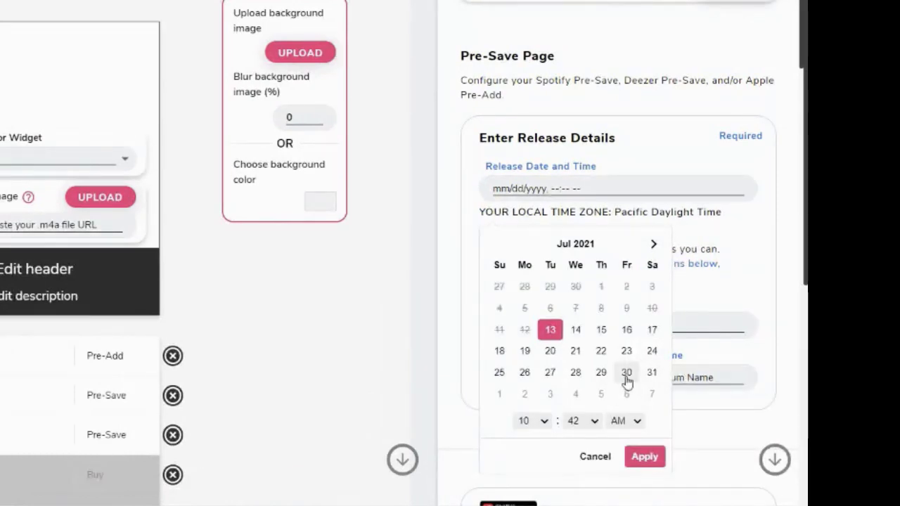
left_click(654, 248)
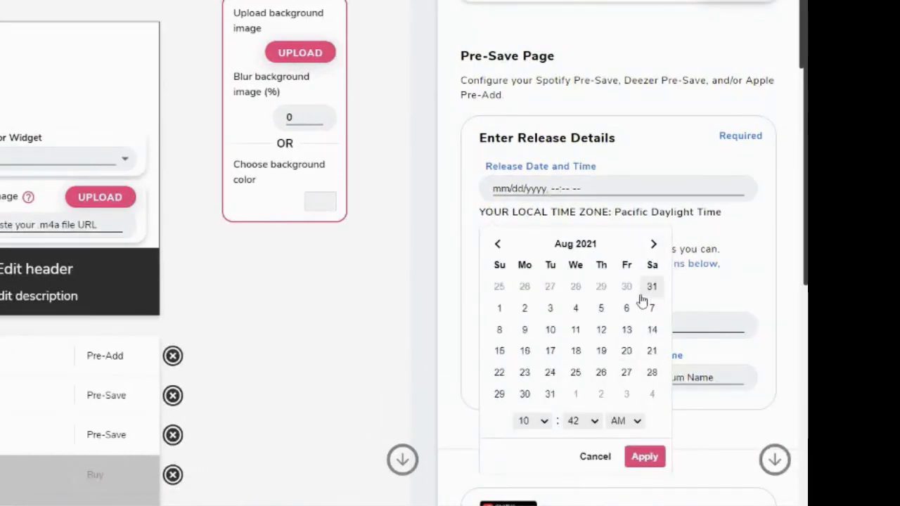
left_click(625, 351)
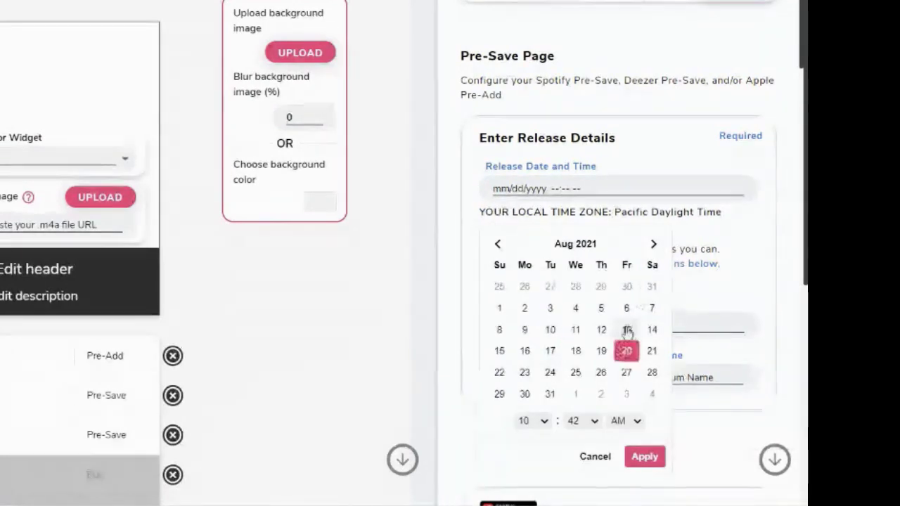
left_click(626, 420)
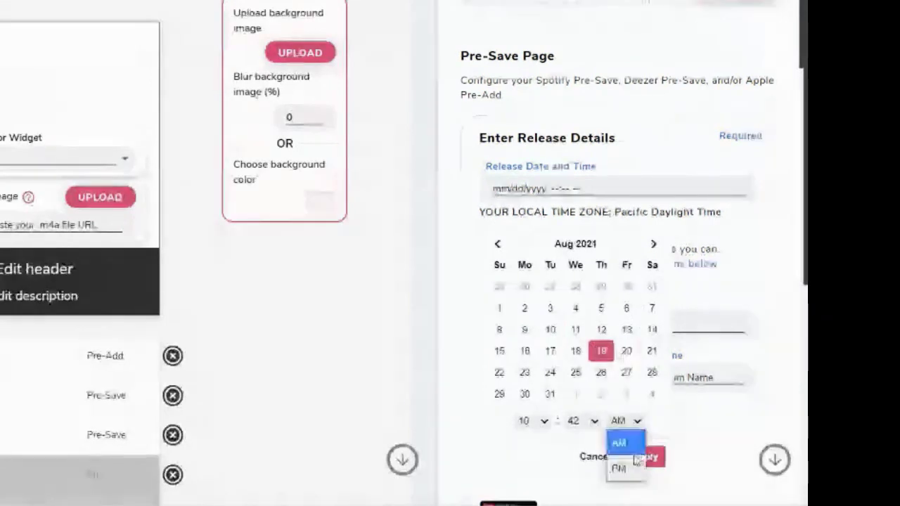
left_click(637, 466)
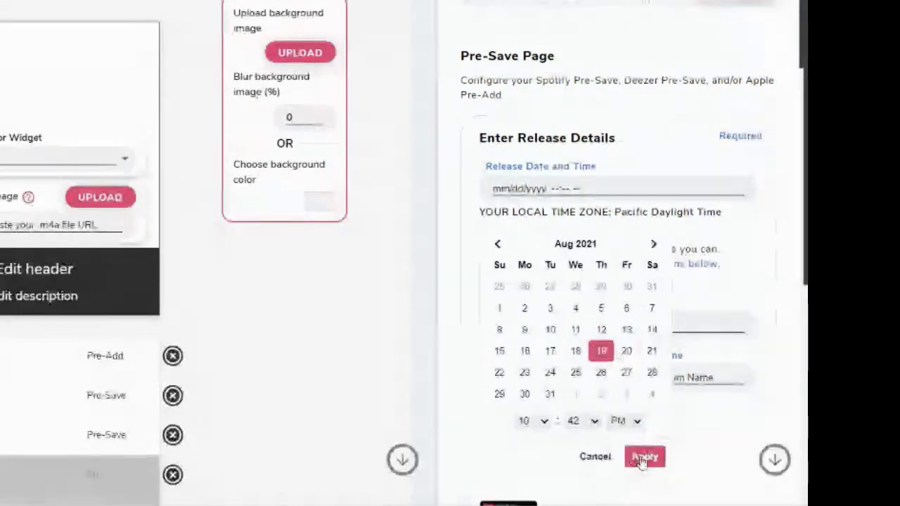
left_click(641, 459)
left_click_drag(730, 214, 483, 214)
left_click(508, 217)
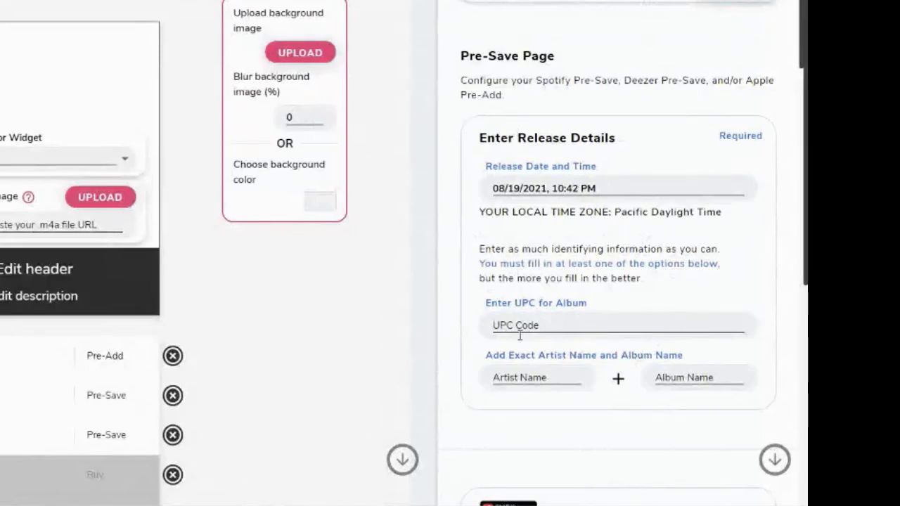
scroll(520, 336, "down", 1)
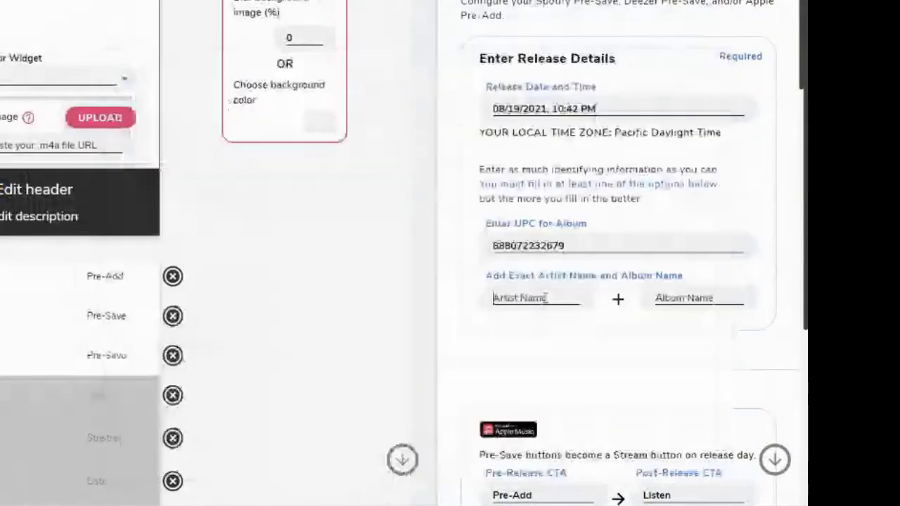
type("ust Burns Red")
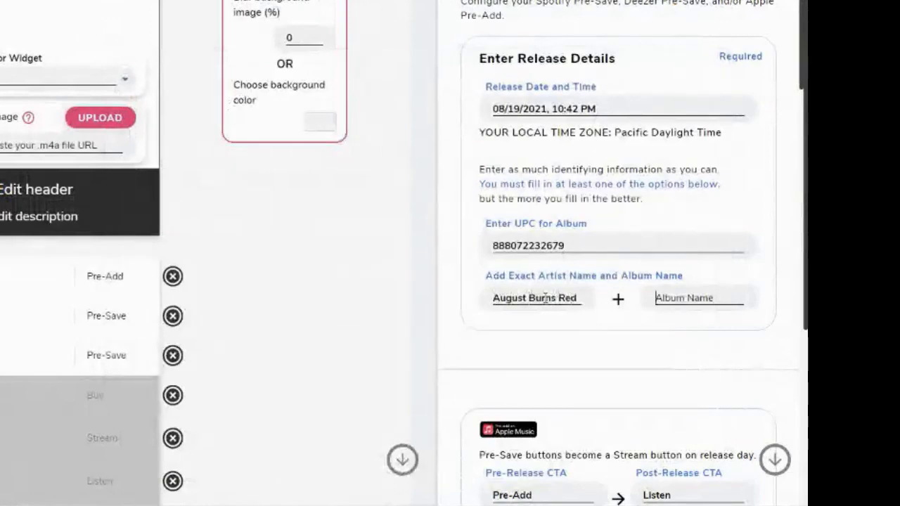
type("Icarus")
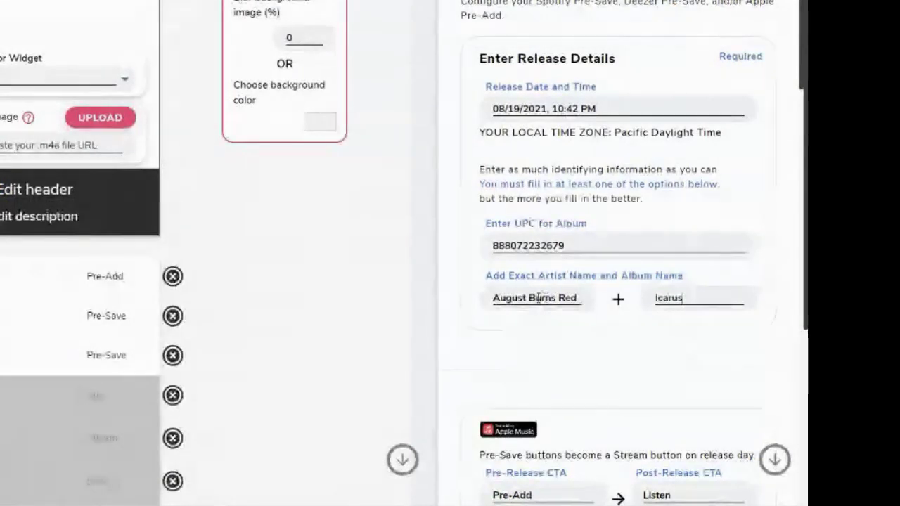
Examine the Apple Music pre-add settings, including the optional album, artist and playlist URLs for fans to auto-follow.
scroll(757, 159, "down", 3)
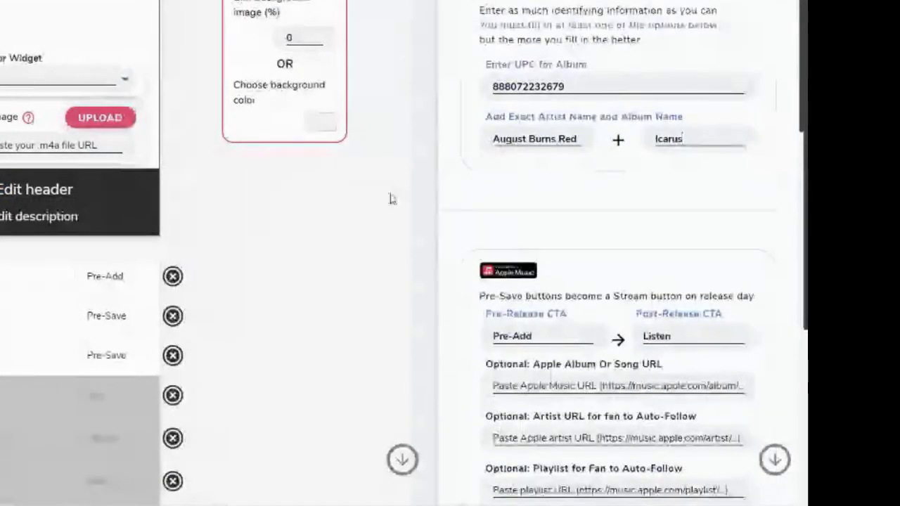
scroll(563, 299, "down", 3)
scroll(563, 229, "down", 2)
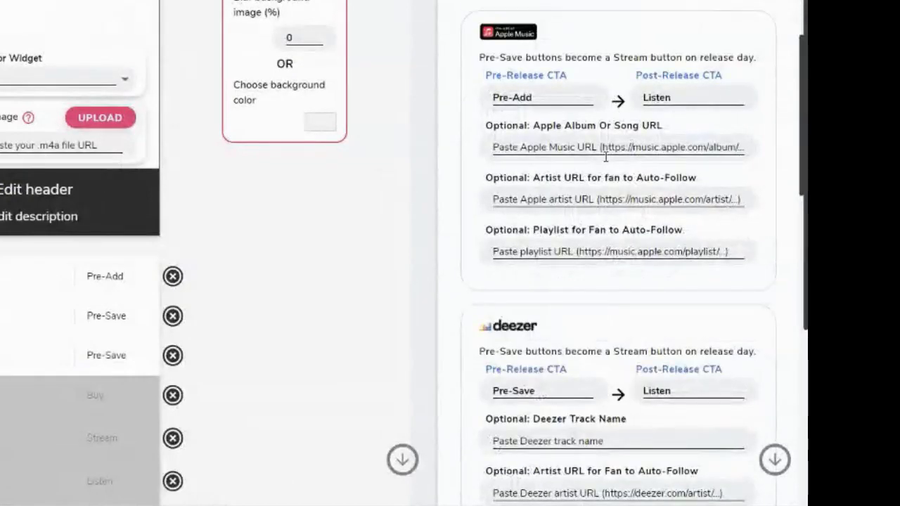
scroll(605, 156, "up", 6)
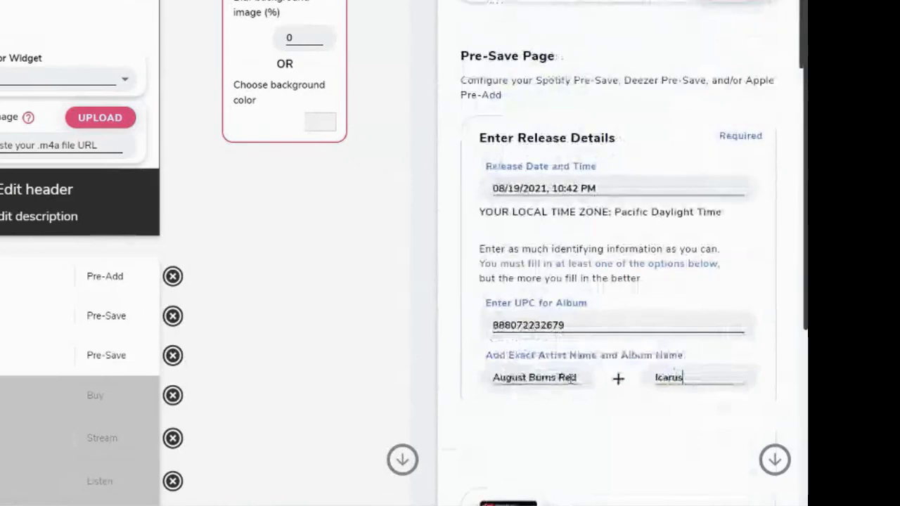
scroll(567, 246, "down", 2)
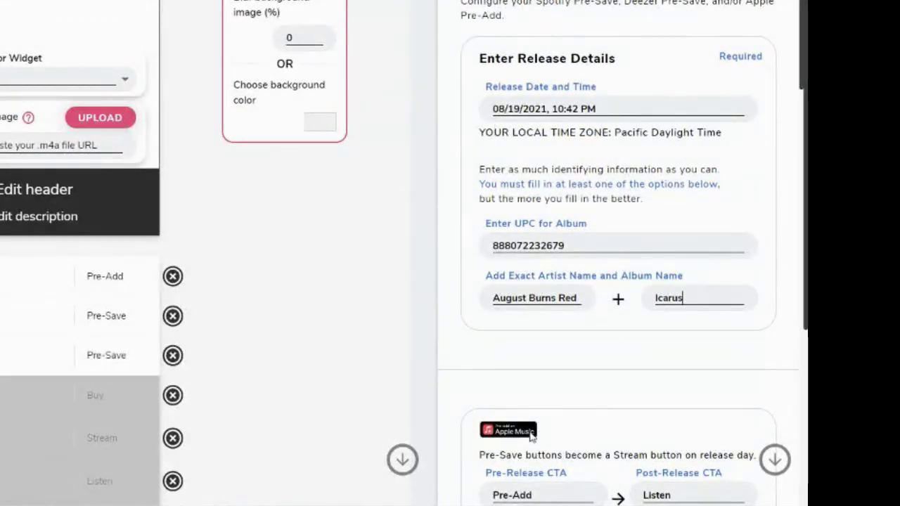
scroll(501, 329, "down", 1)
scroll(500, 327, "down", 3)
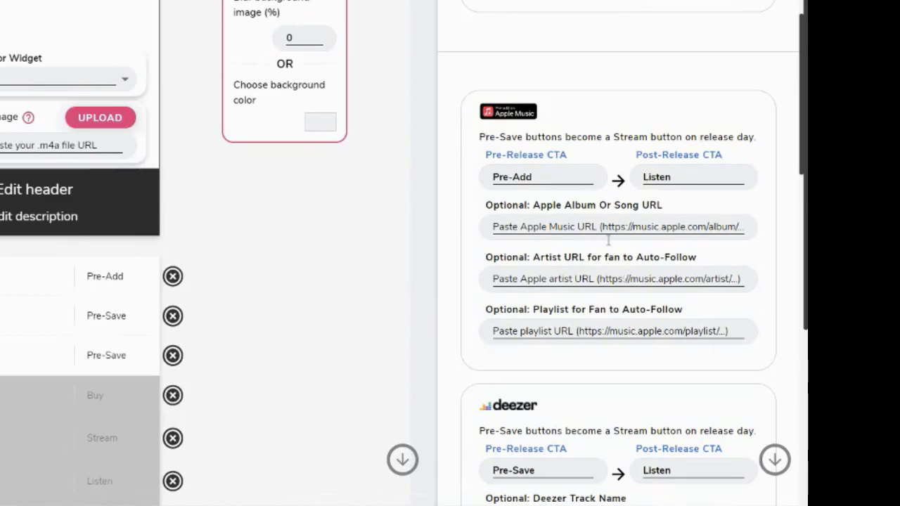
left_click(588, 237)
left_click(588, 283)
Set August Burns Red as the artist for fans to follow in the Spotify pre-save settings.
scroll(601, 322, "down", 5)
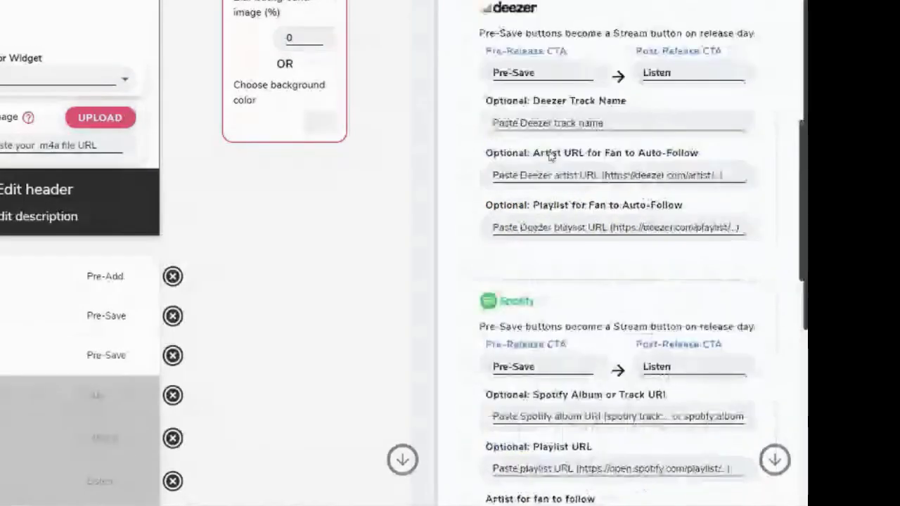
scroll(550, 156, "down", 3)
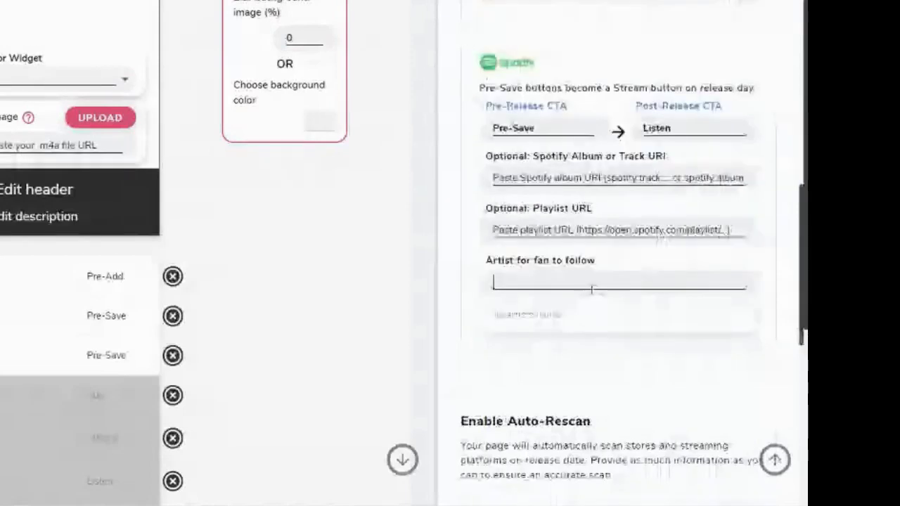
type("august")
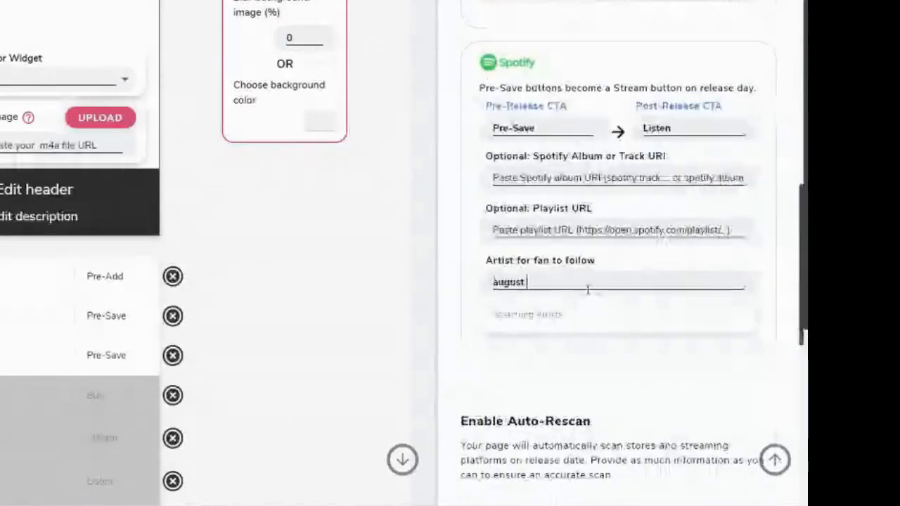
left_click(575, 305)
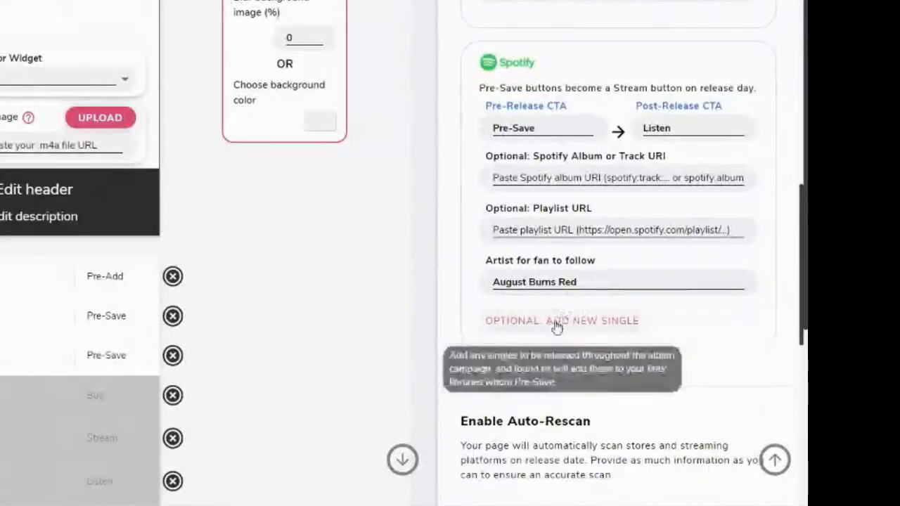
Add an optional new single to the Spotify pre-save settings and review the surrounding store options.
left_click(583, 322)
scroll(631, 289, "down", 1)
scroll(631, 289, "up", 3)
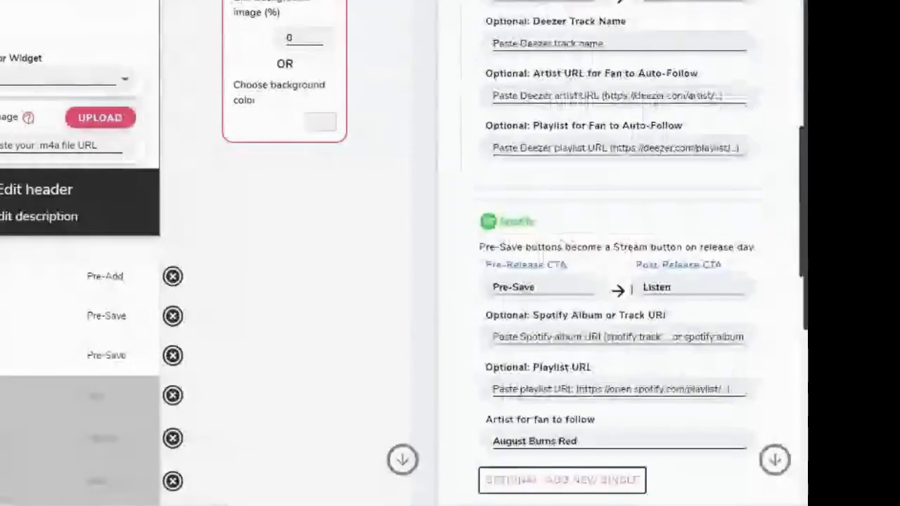
scroll(633, 289, "up", 6)
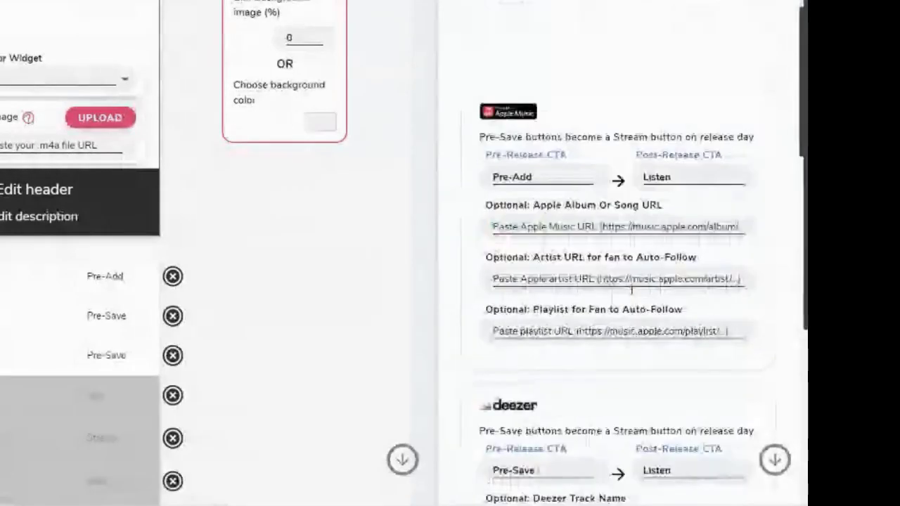
scroll(632, 289, "down", 8)
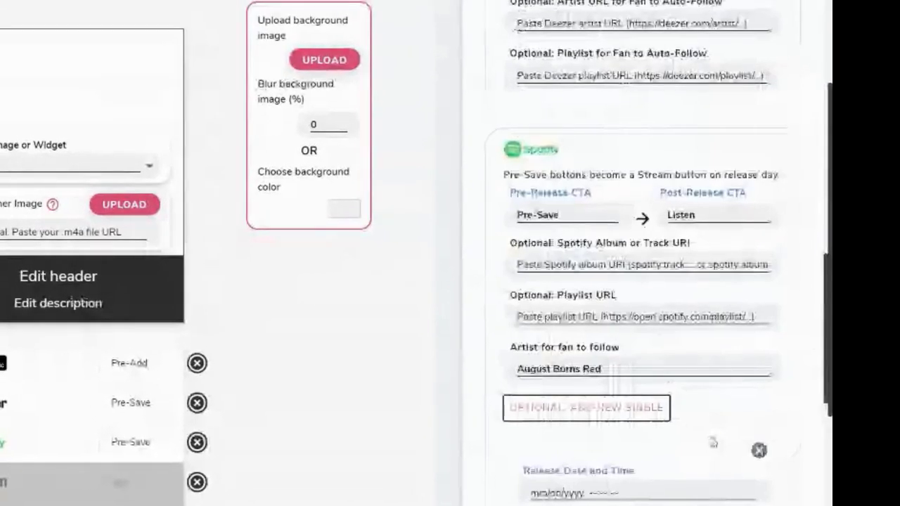
scroll(714, 442, "down", 3)
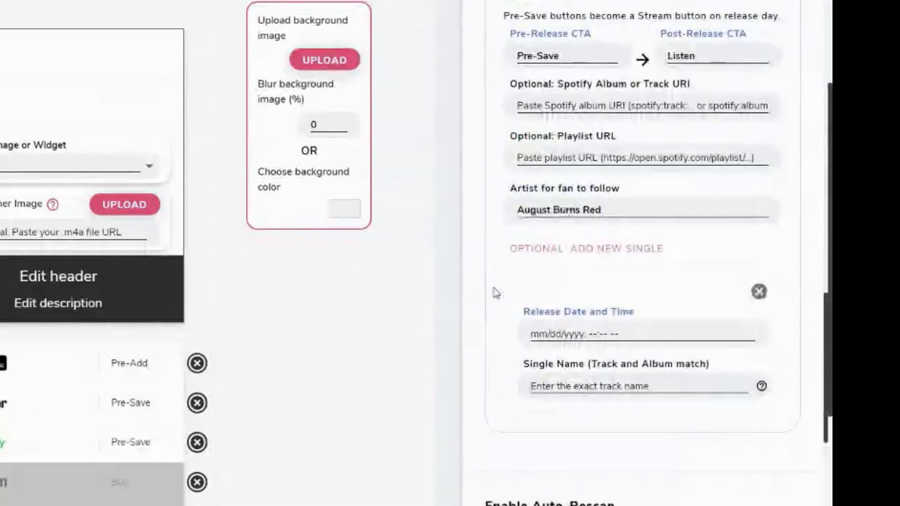
Set the new single's release date and time to 07/15/2021, 9:00 PM and open its name for entry.
left_click(541, 332)
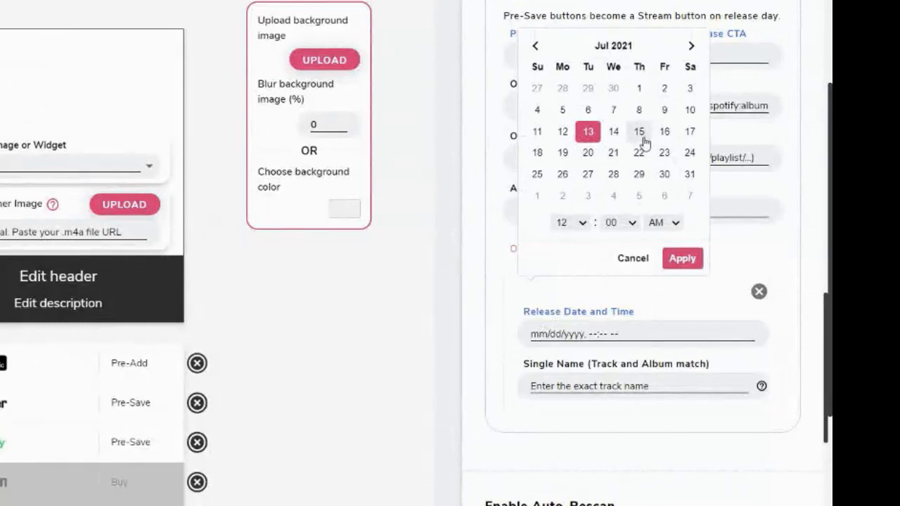
left_click(640, 134)
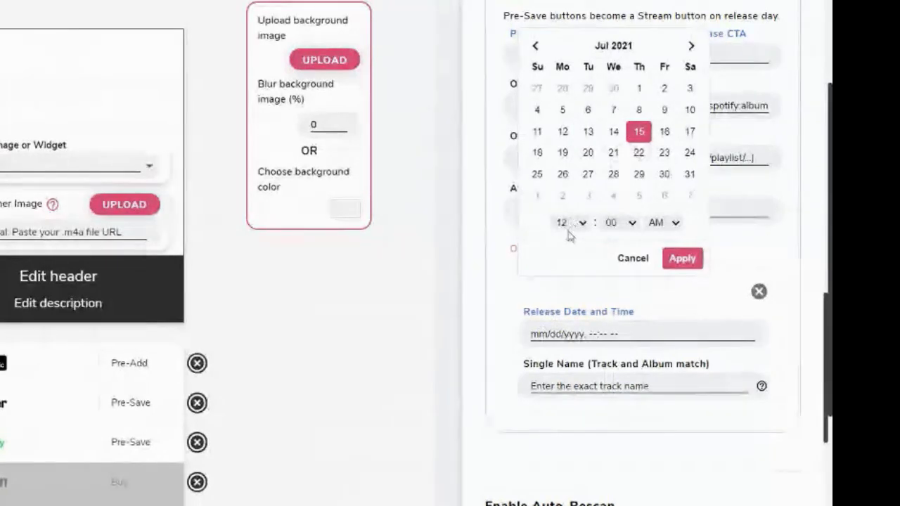
left_click(661, 225)
left_click(581, 225)
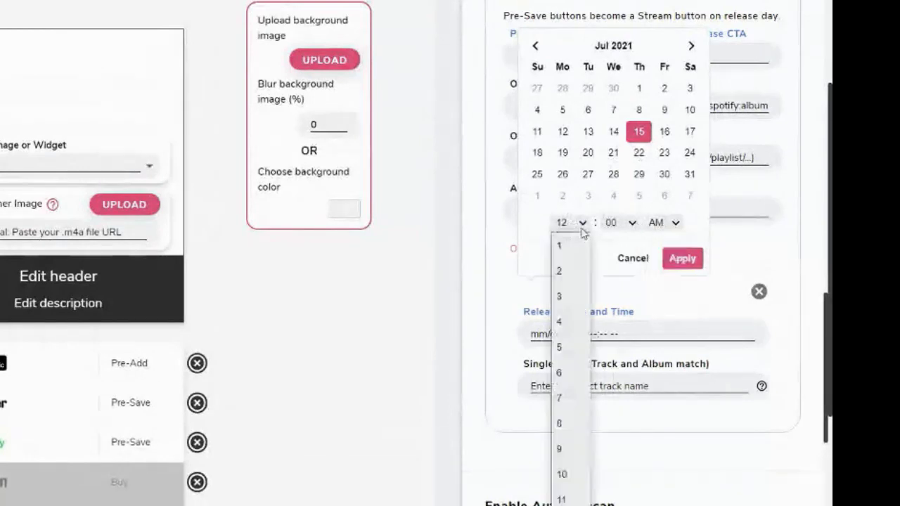
left_click(573, 449)
left_click(665, 223)
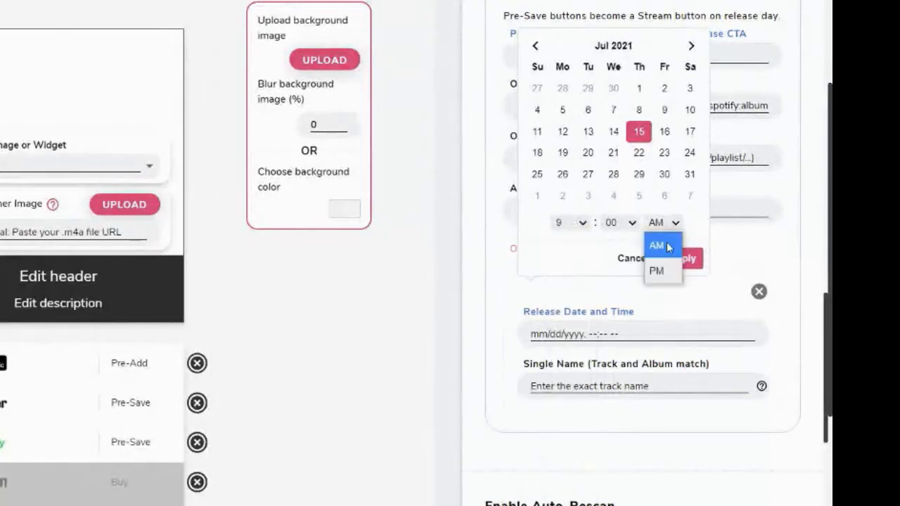
left_click(657, 270)
left_click(688, 261)
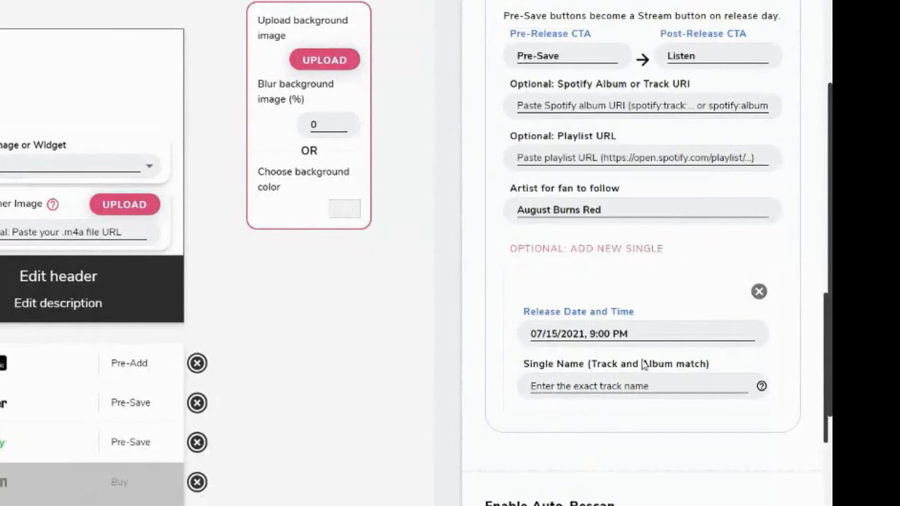
left_click(644, 384)
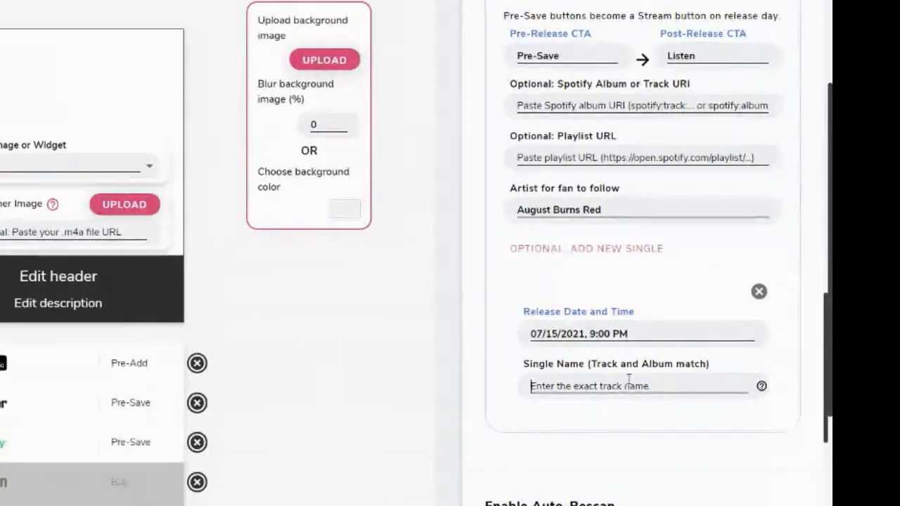
Name the first Spotify single This Song and add a second optional single.
type("This Song")
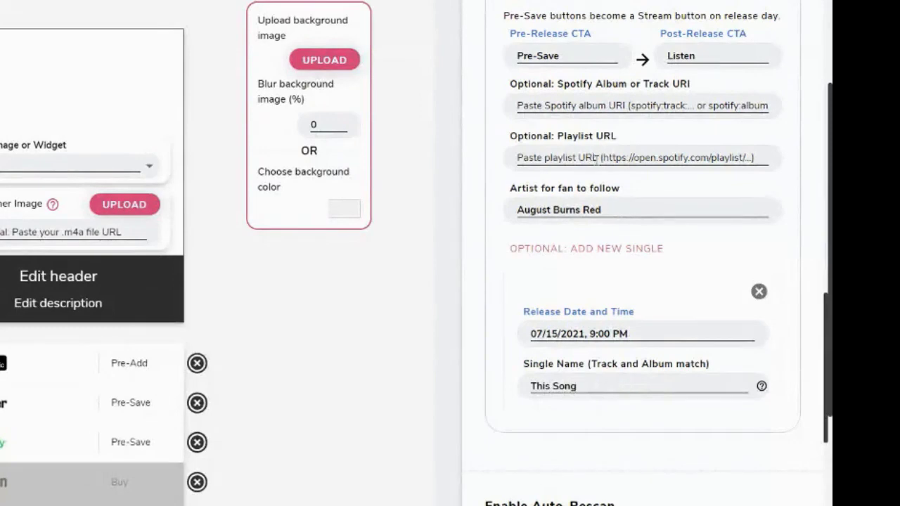
left_click(587, 249)
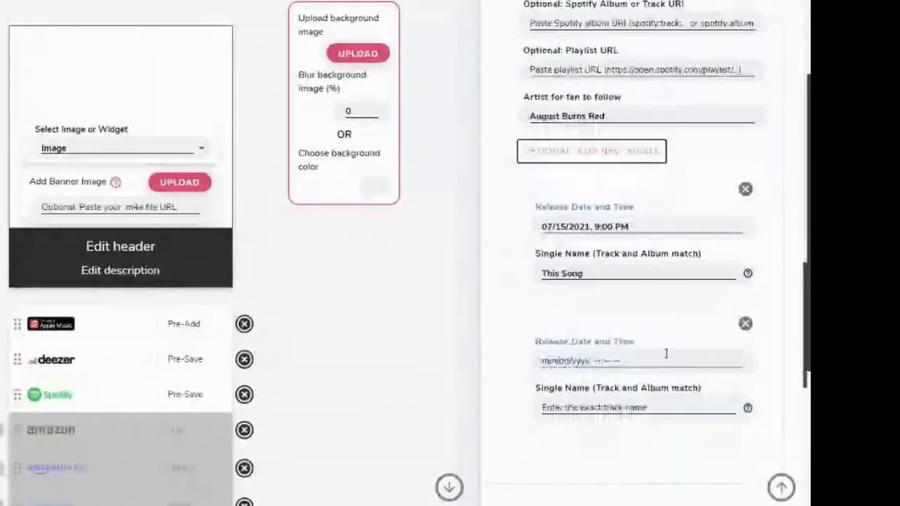
Set the second single's release date and time to 07/22/2021, 9:00 PM and name it Hear Me Now.
scroll(666, 353, "down", 1)
left_click(567, 289)
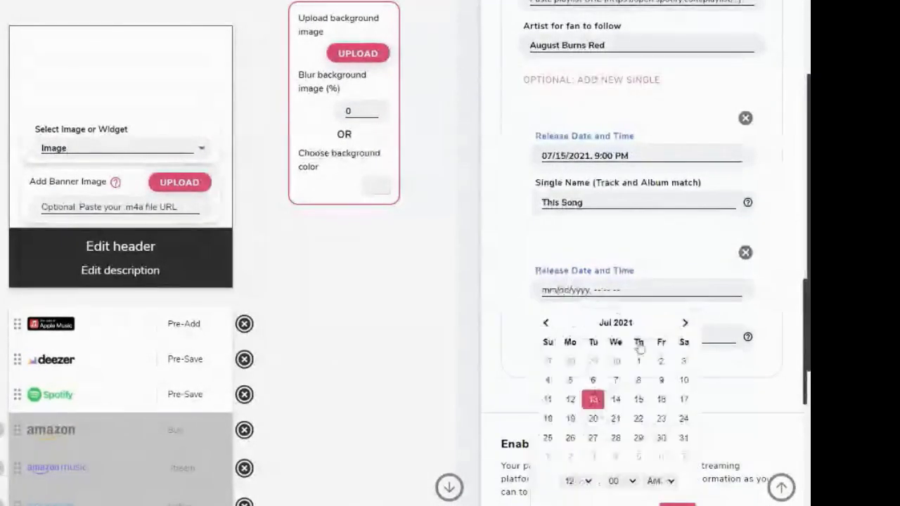
left_click(638, 418)
left_click(575, 481)
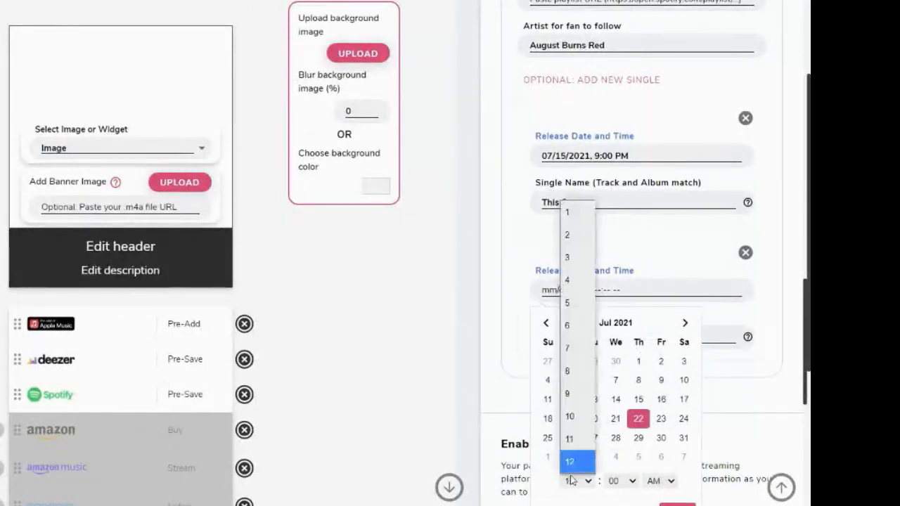
left_click(569, 394)
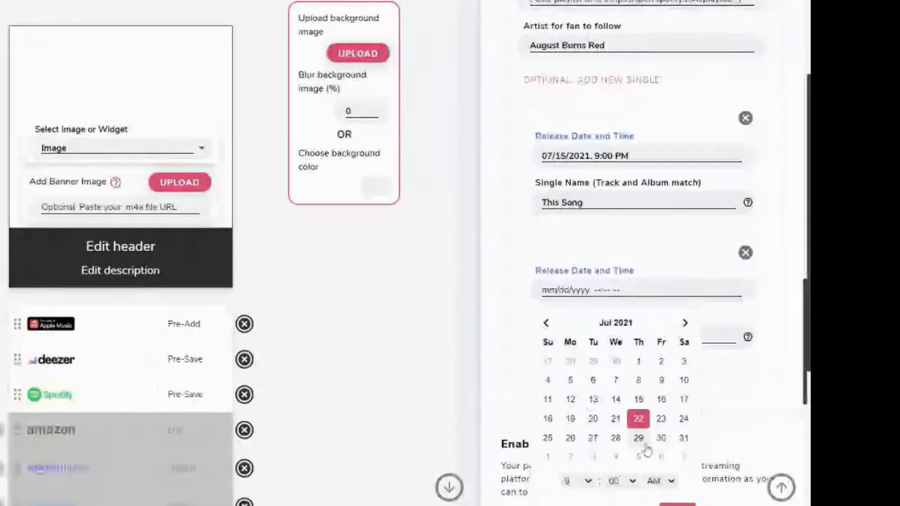
left_click(670, 481)
left_click(654, 461)
left_click(671, 503)
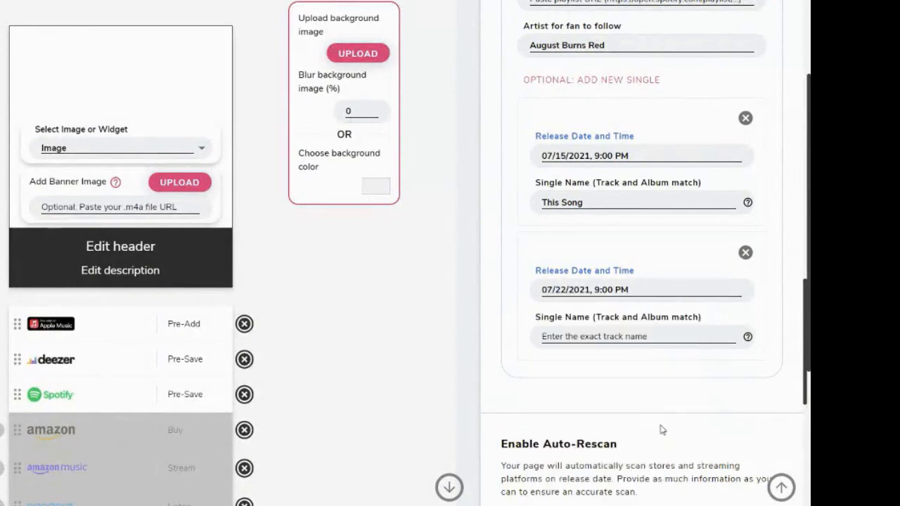
left_click(632, 344)
type("H")
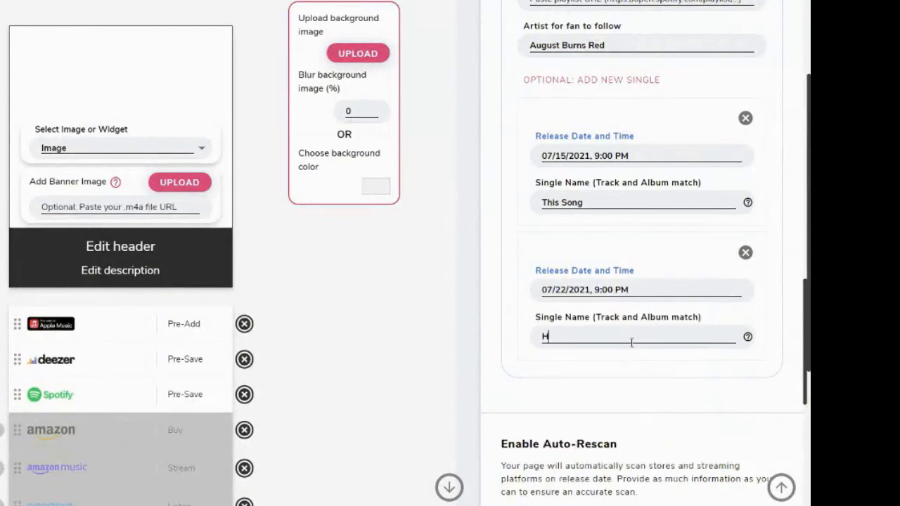
type("ear Me Now")
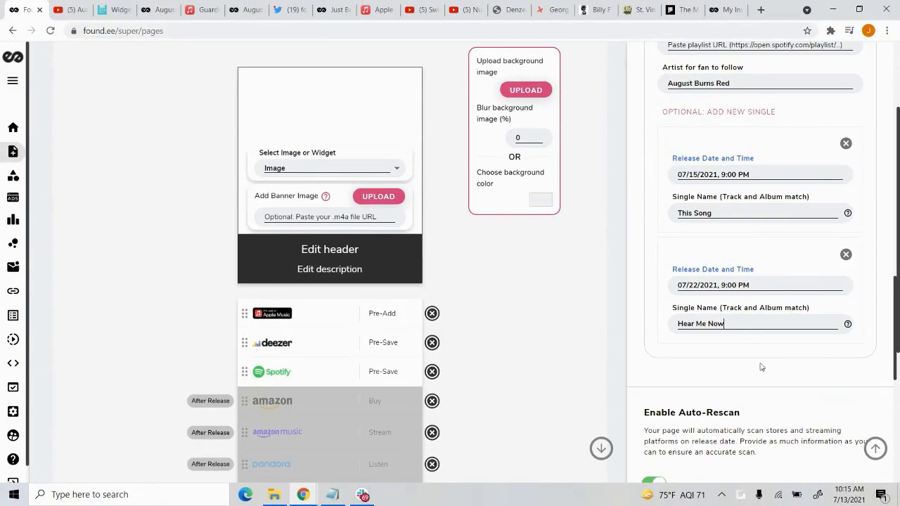
Change the page banner from an image to a widget and paste the August Burns Red YouTube video's embed code.
scroll(654, 394, "down", 2)
scroll(768, 384, "down", 5)
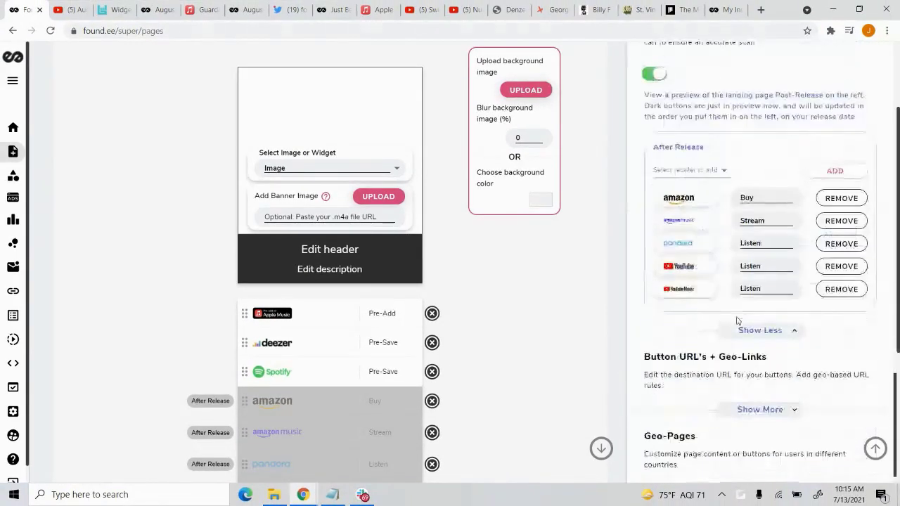
scroll(500, 235, "up", 2)
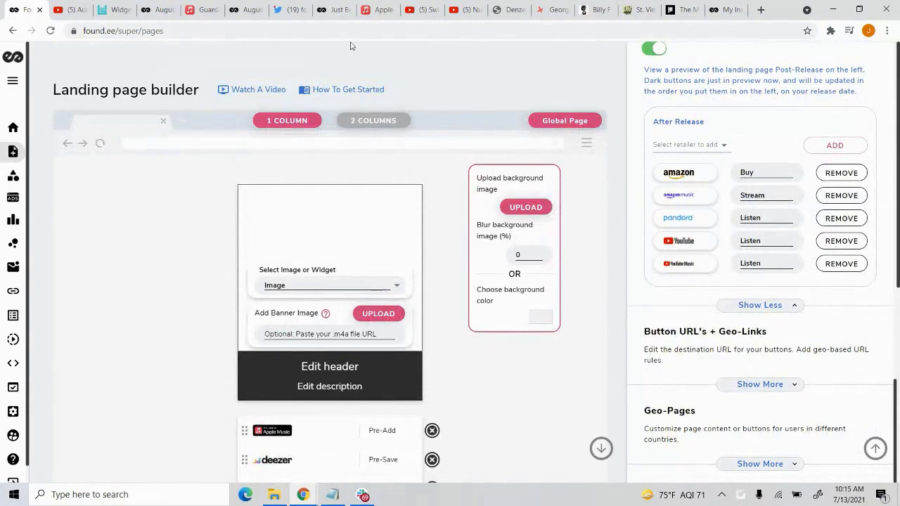
left_click(71, 10)
left_click(30, 9)
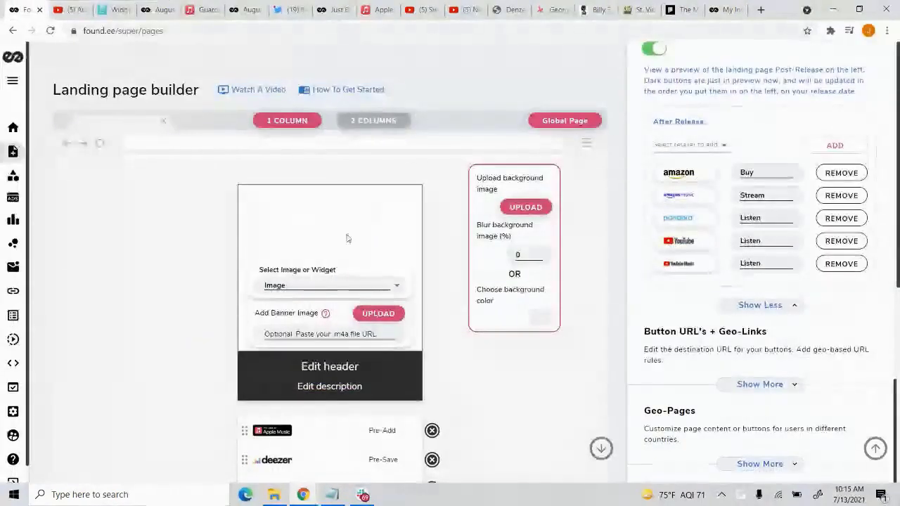
left_click(334, 285)
left_click(327, 303)
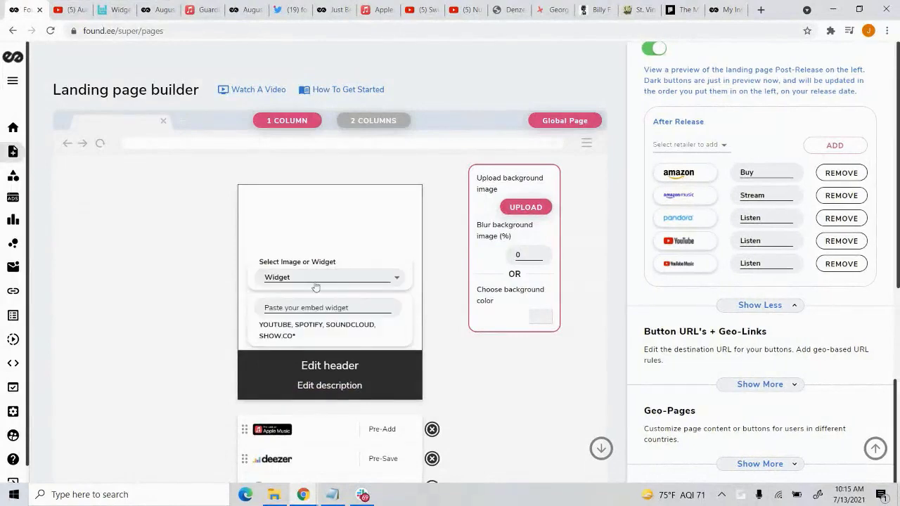
key("ctrl+v")
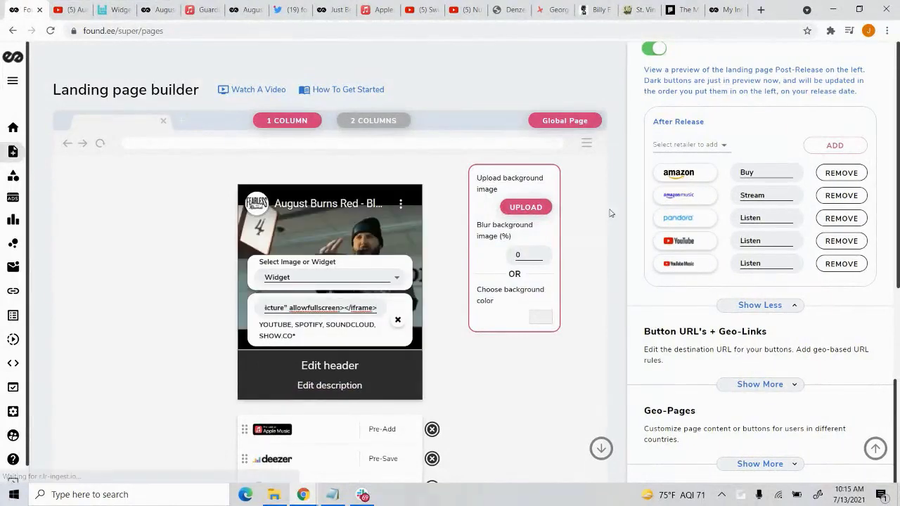
Upload ed_300x250 as the page's background image and set its blur to 30%.
scroll(512, 222, "down", 1)
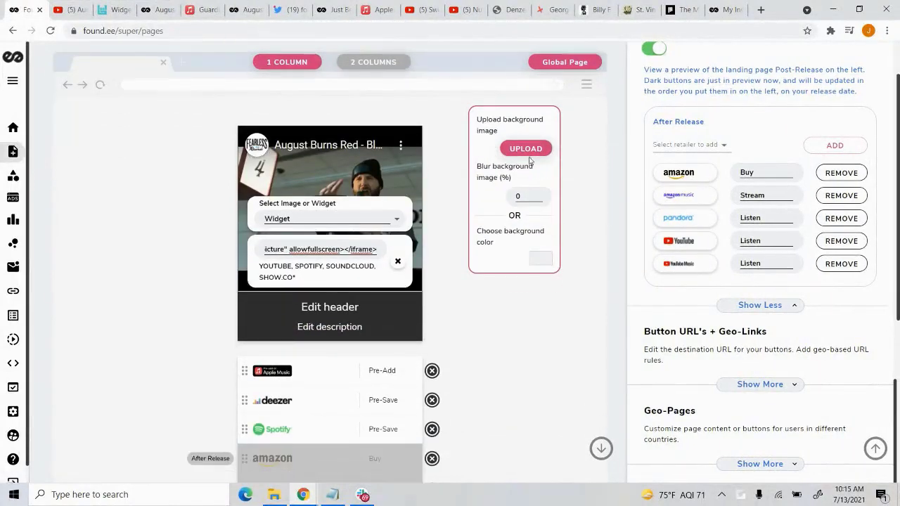
left_click(528, 152)
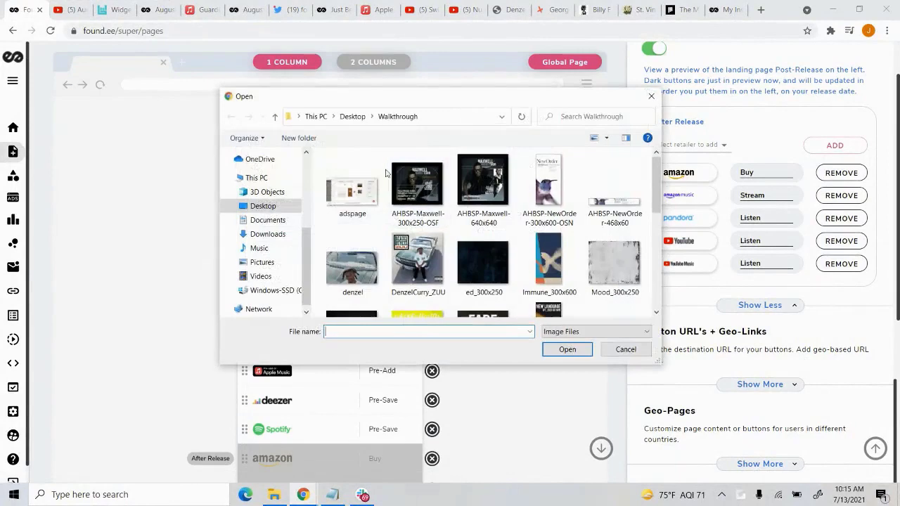
double_click(489, 256)
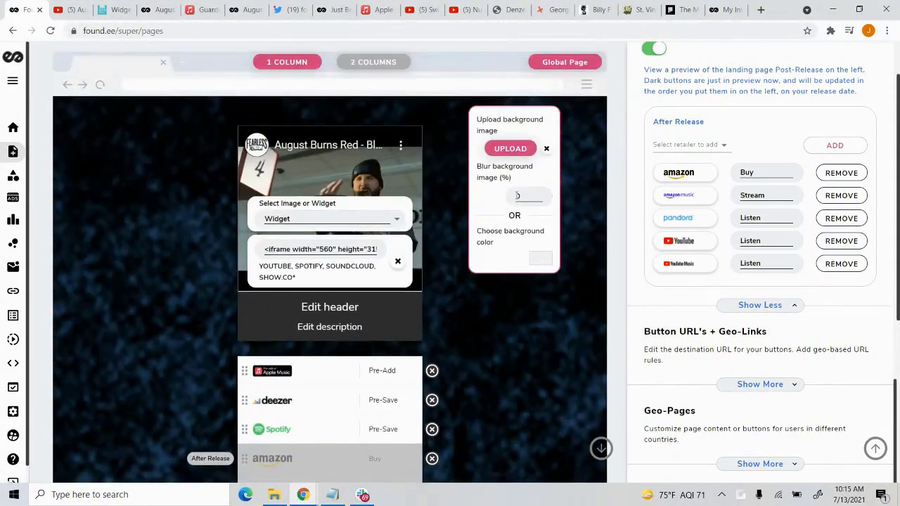
left_click(517, 195)
type("3")
scroll(457, 250, "down", 2)
scroll(456, 256, "up", 3)
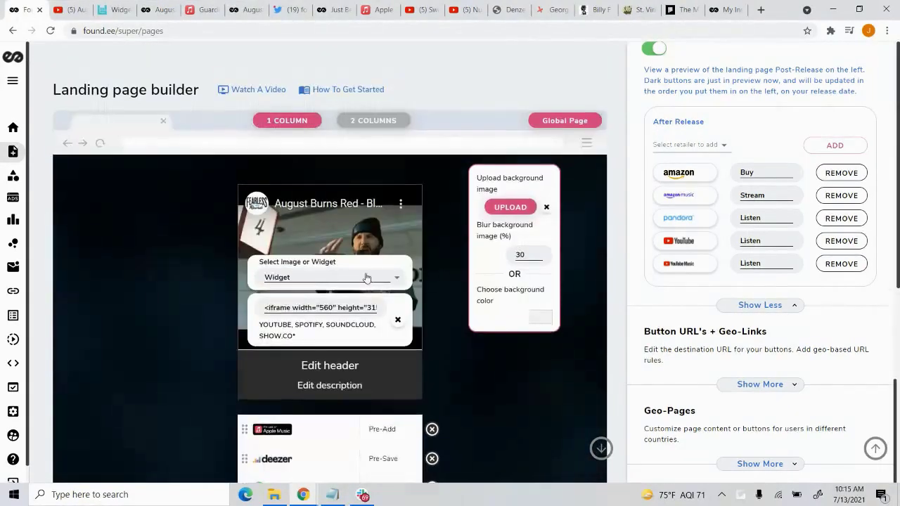
Set the page header to August Burns Red and the description to Icarus Coming Soon.
scroll(359, 290, "down", 2)
left_click(329, 255)
type("Augu")
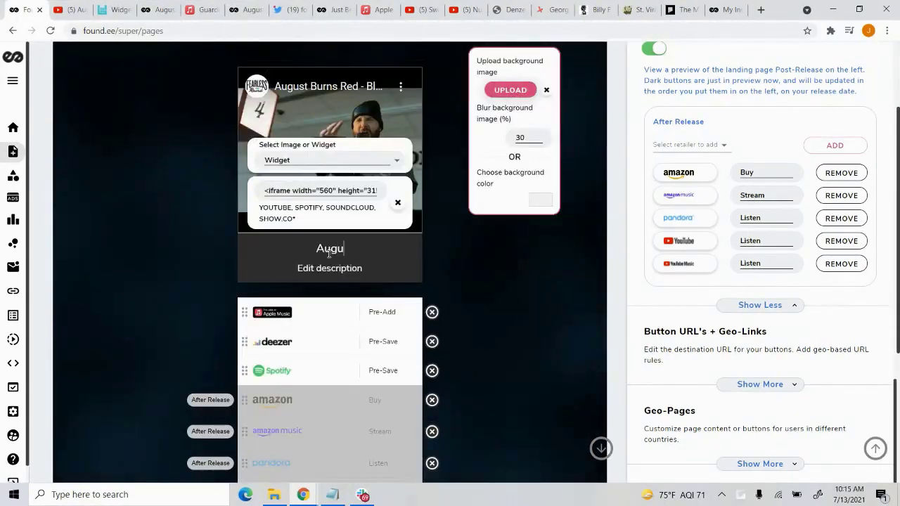
type("st Burns Red")
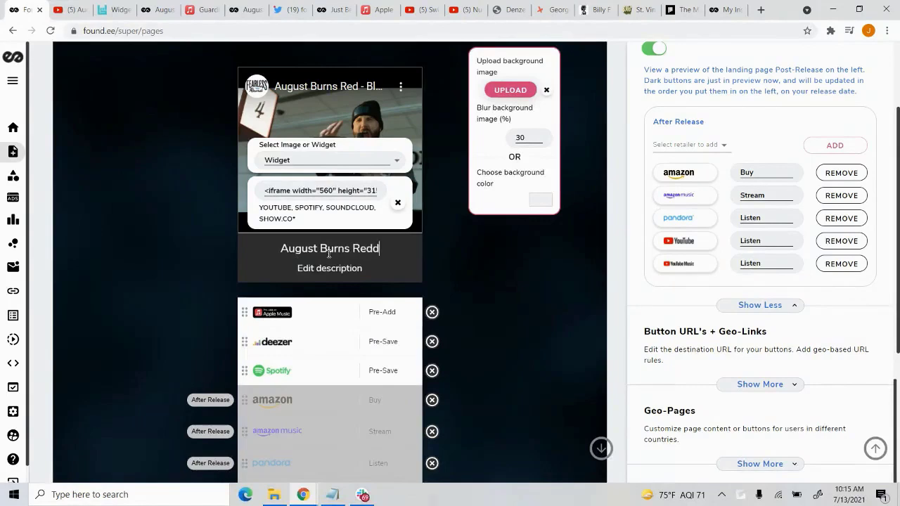
key("Tab")
type("Icarus Com")
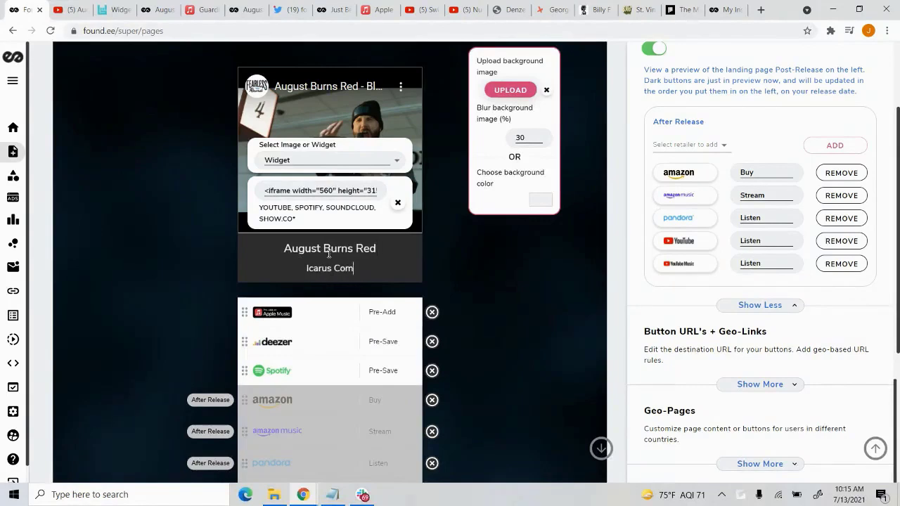
type("ing Soon")
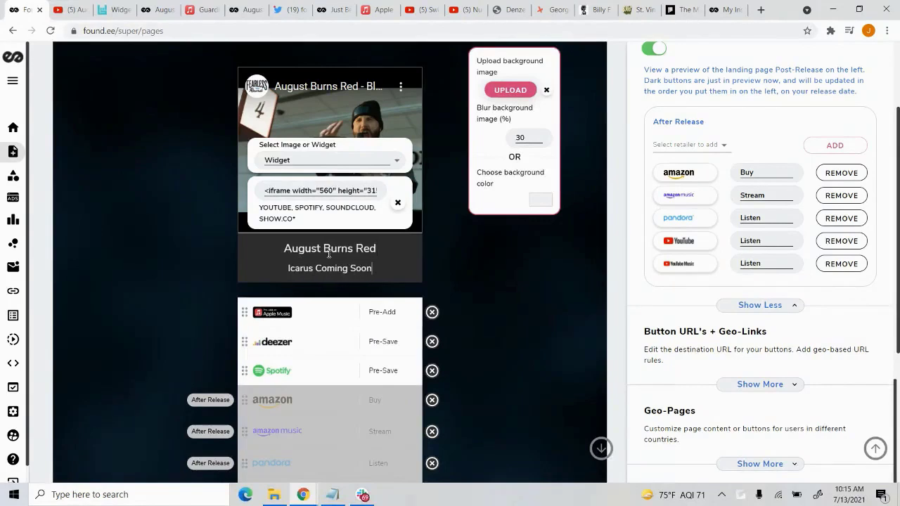
Reorder the store buttons so the after-release Amazon button sits between Apple Music and Deezer.
scroll(318, 304, "down", 3)
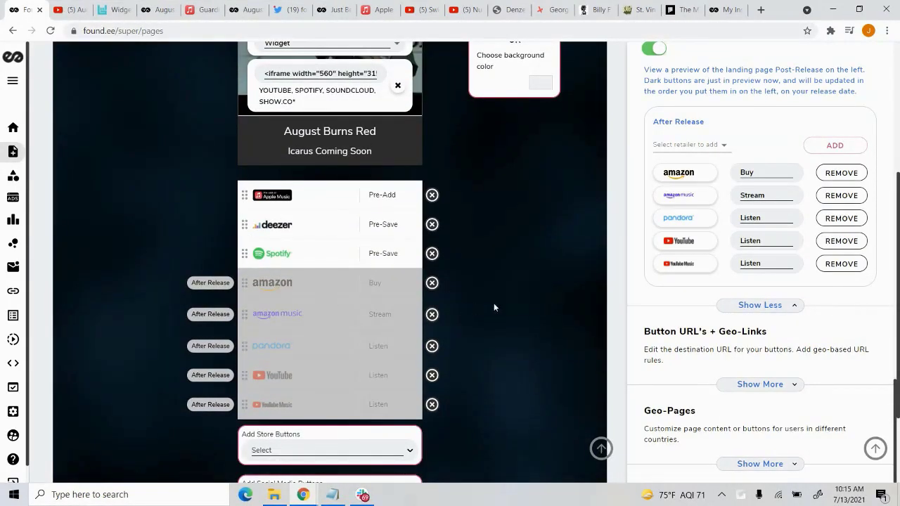
right_click(335, 201)
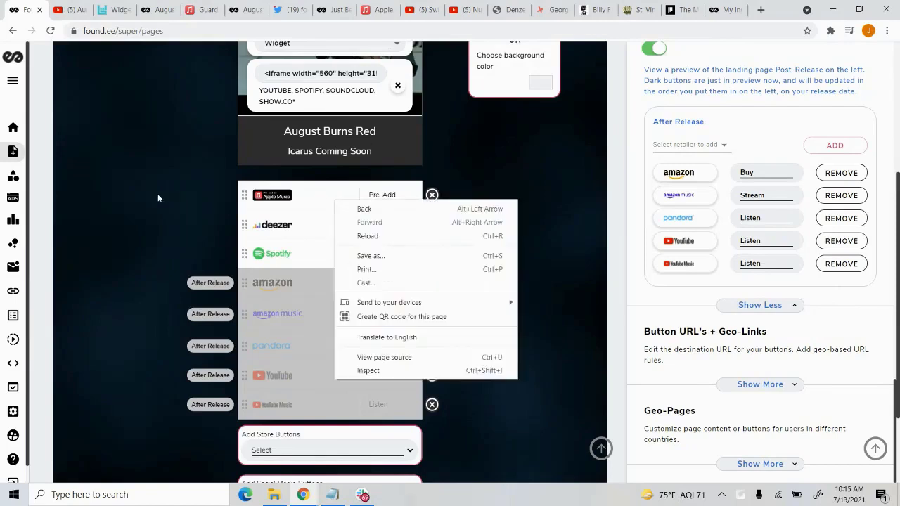
key("Escape")
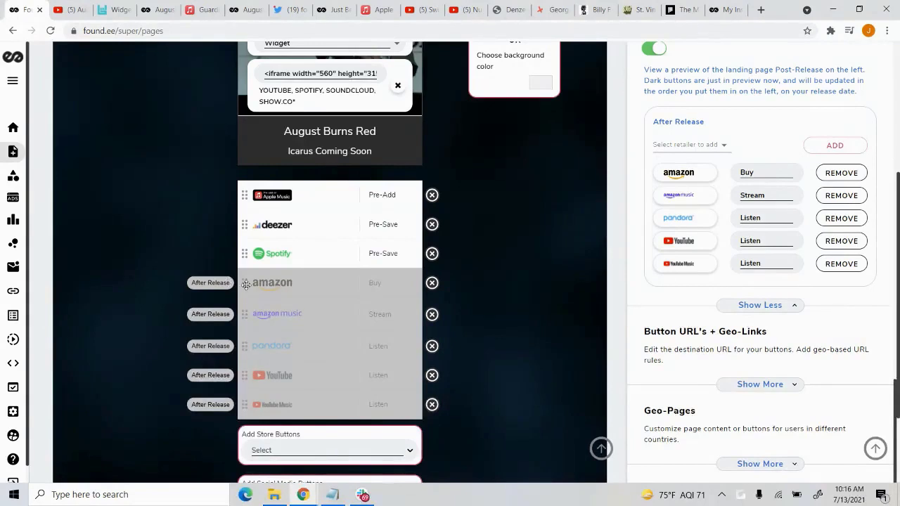
left_click_drag(245, 283, 321, 360)
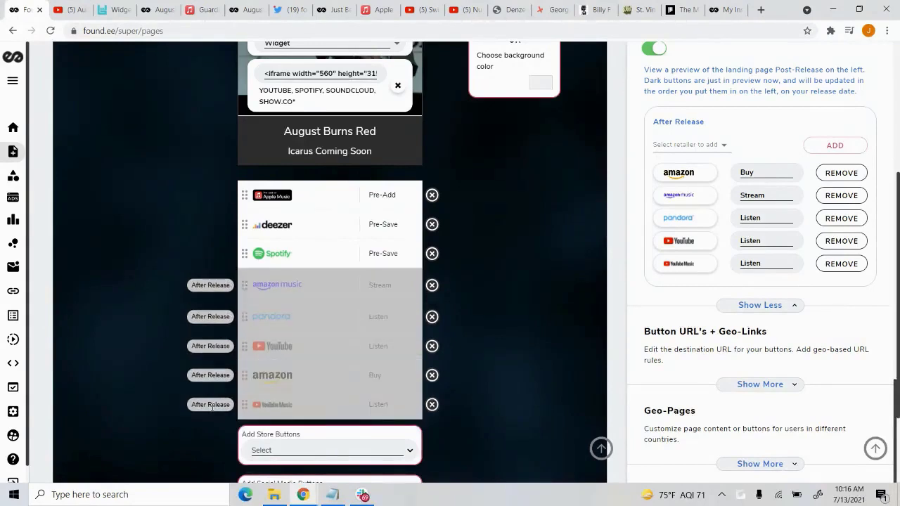
left_click_drag(246, 375, 361, 315)
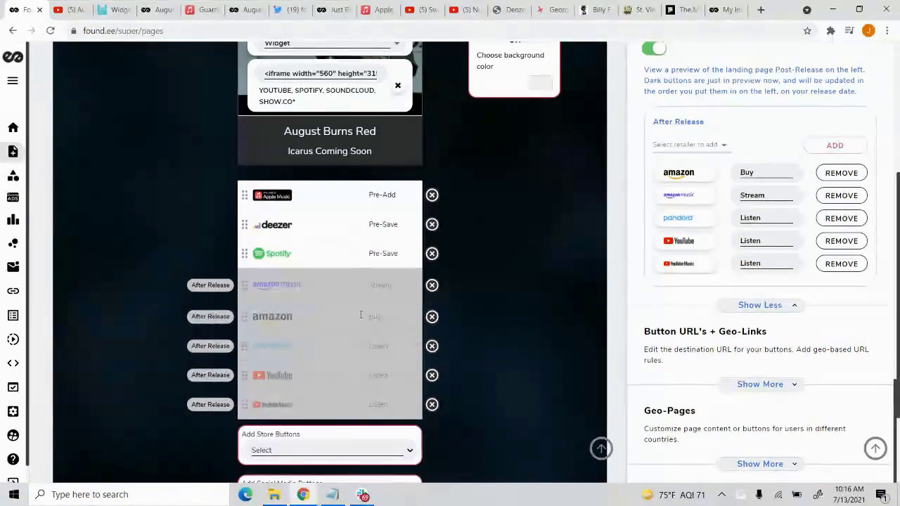
left_click_drag(243, 316, 239, 224)
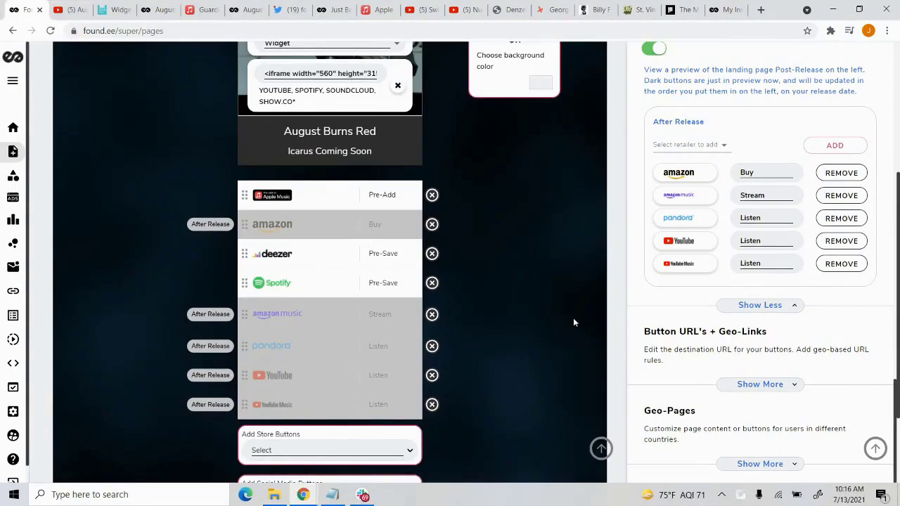
scroll(388, 314, "down", 2)
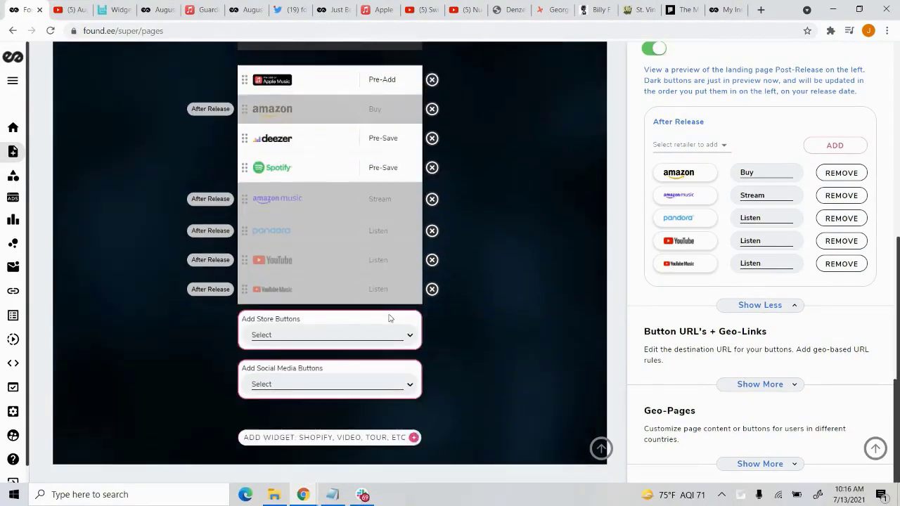
left_click(380, 446)
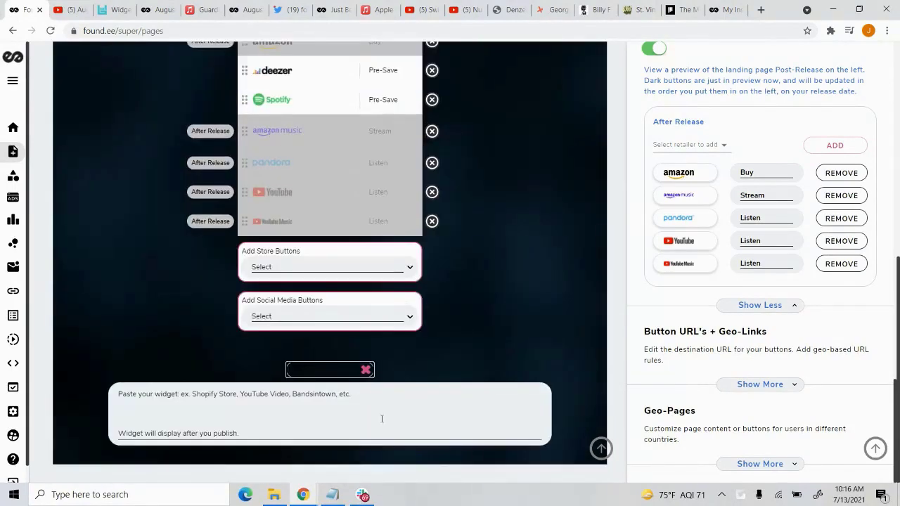
left_click(366, 370)
Finish and save the Pre-Save page and open its published found.ee link.
left_click(728, 377)
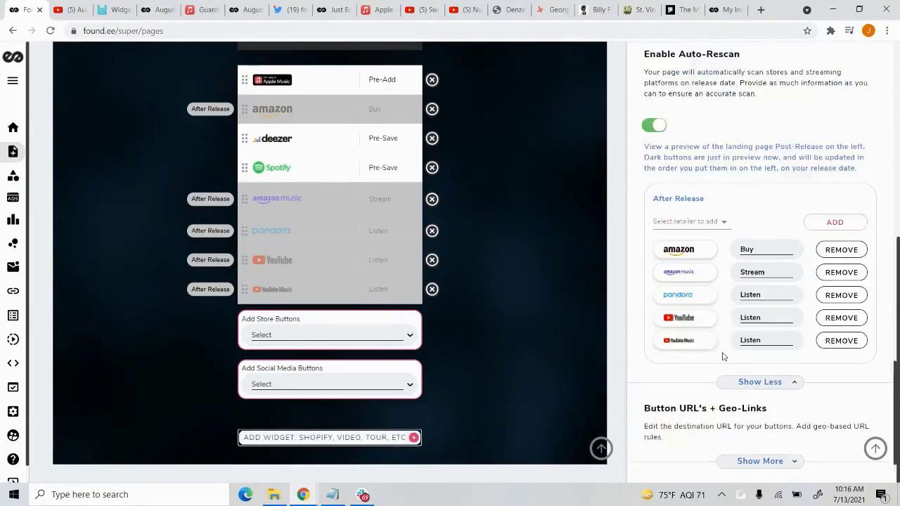
scroll(554, 252, "up", 5)
scroll(758, 261, "up", 10)
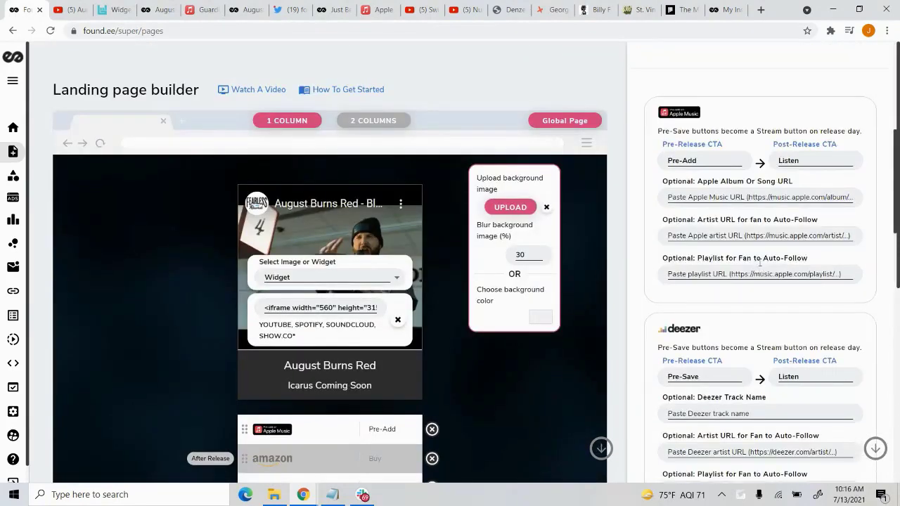
scroll(782, 124, "up", 1)
left_click(830, 100)
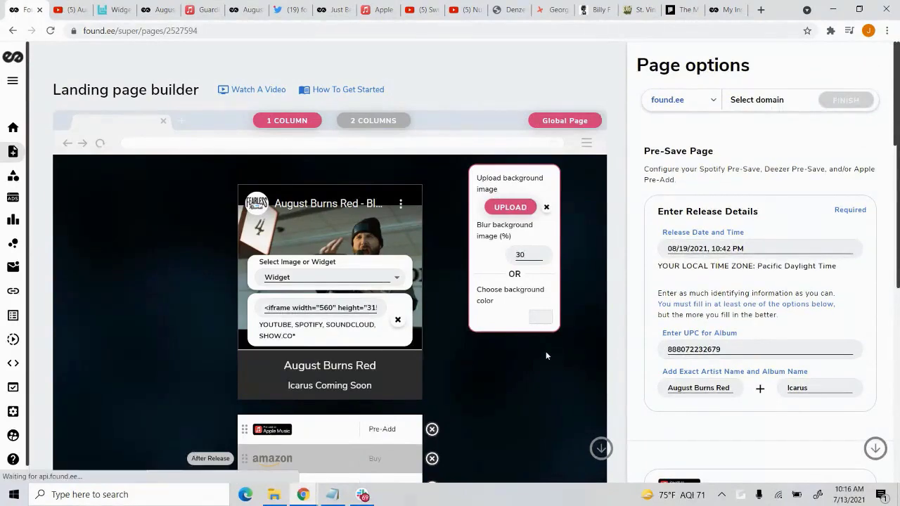
left_click(566, 202)
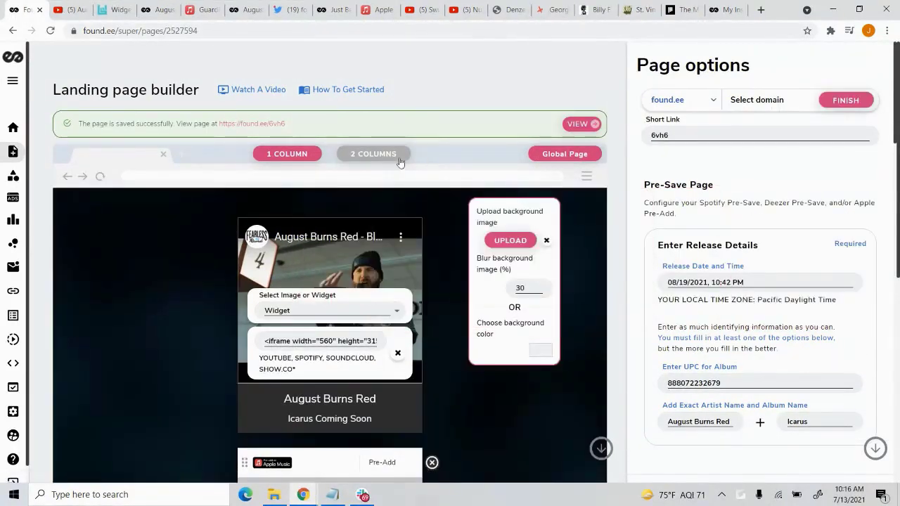
left_click(278, 123)
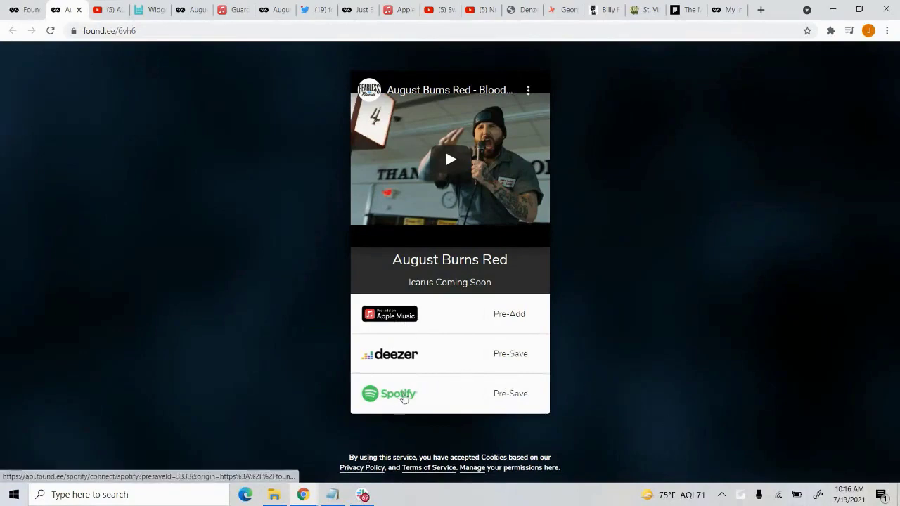
Review the Spotify pre-save settings and scheduled singles in the landing page builder alongside the published Pre-Save page.
left_click(28, 9)
scroll(750, 281, "down", 8)
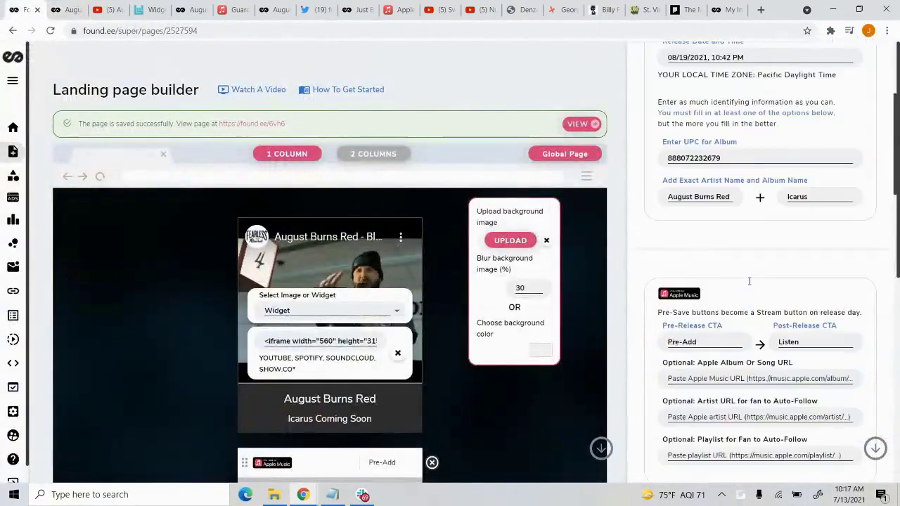
scroll(750, 282, "down", 9)
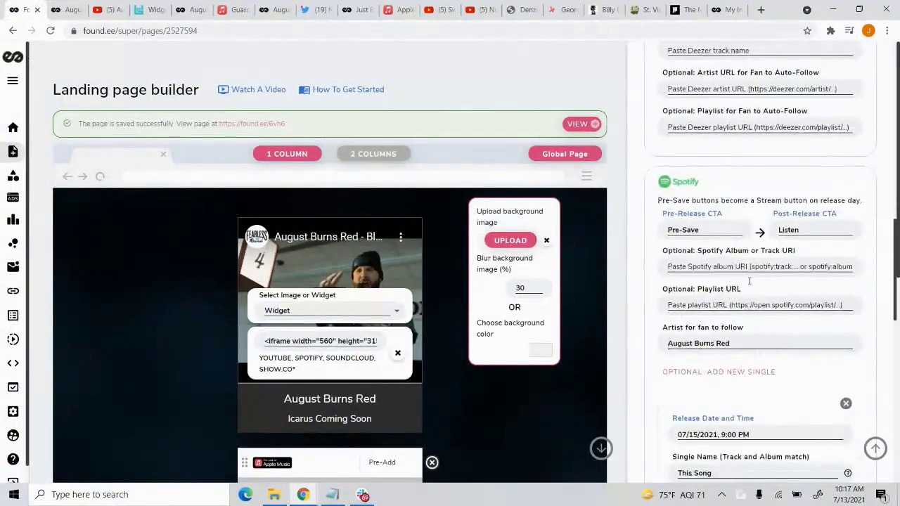
scroll(750, 282, "down", 1)
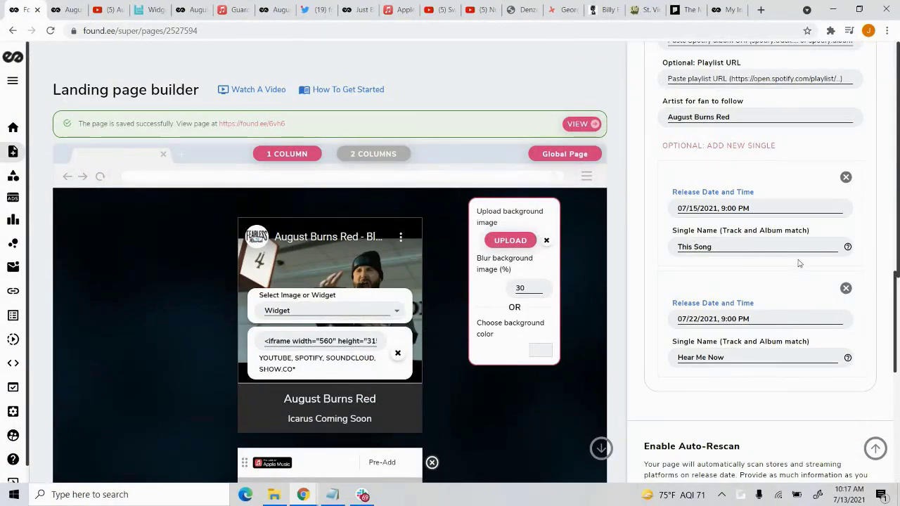
scroll(799, 274, "up", 3)
scroll(798, 274, "down", 2)
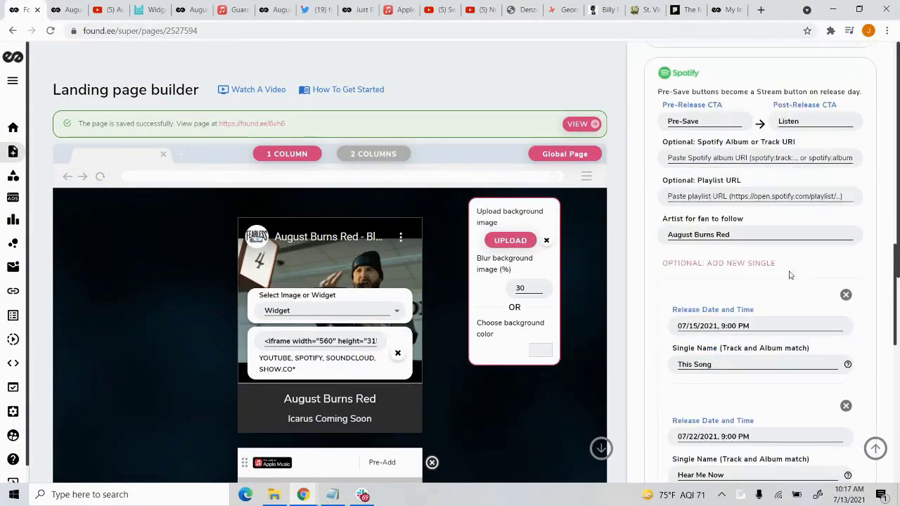
left_click(69, 10)
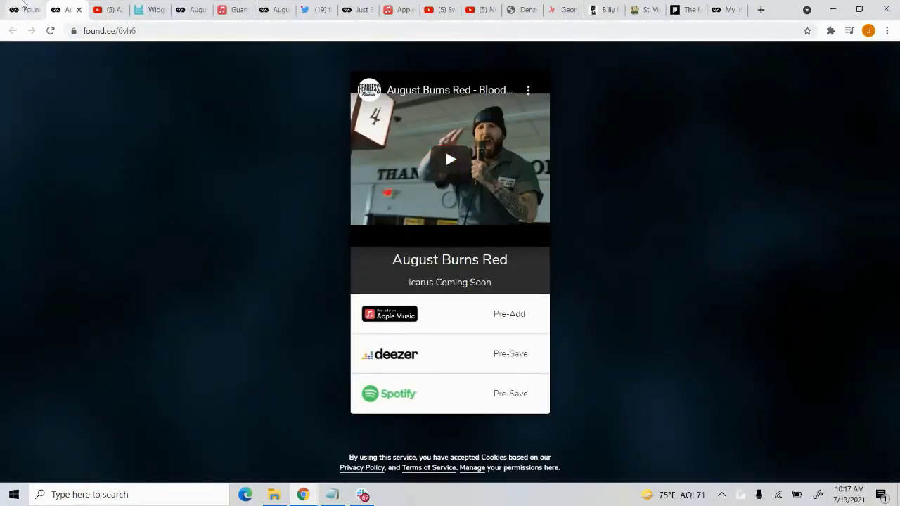
left_click(23, 6)
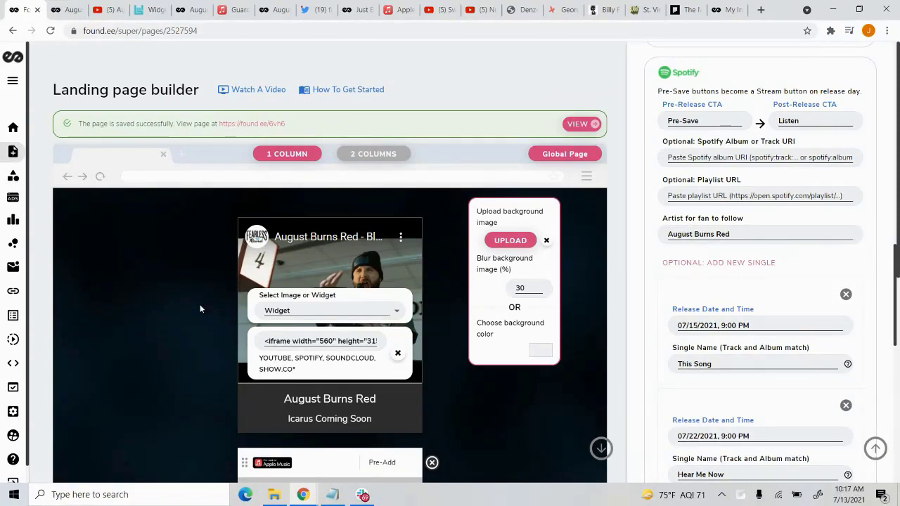
Review the store buttons in the landing page preview and open the account Dashboard.
scroll(200, 306, "down", 2)
scroll(180, 300, "down", 3)
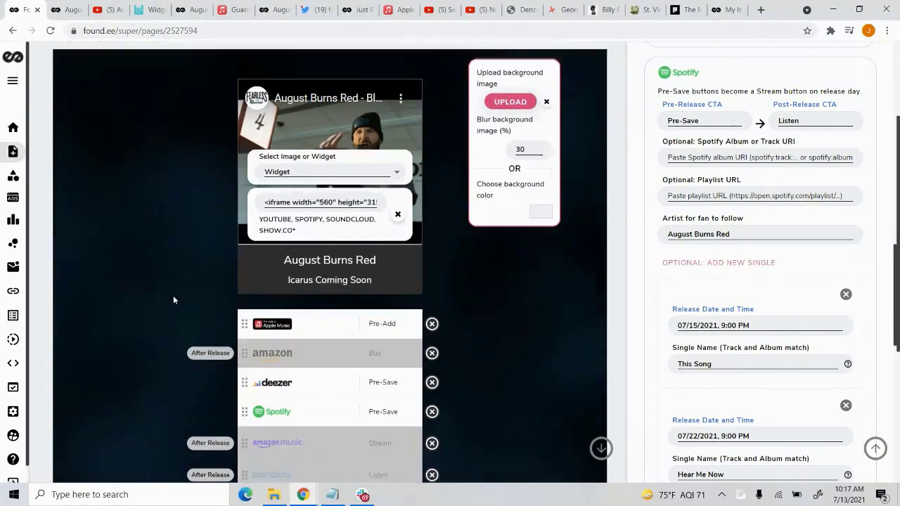
scroll(164, 300, "up", 3)
scroll(163, 300, "up", 3)
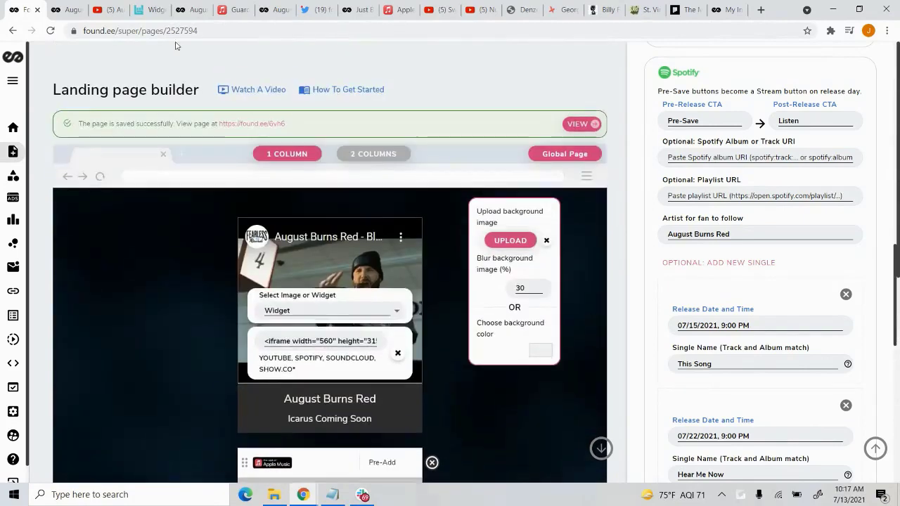
mouse_move(38, 146)
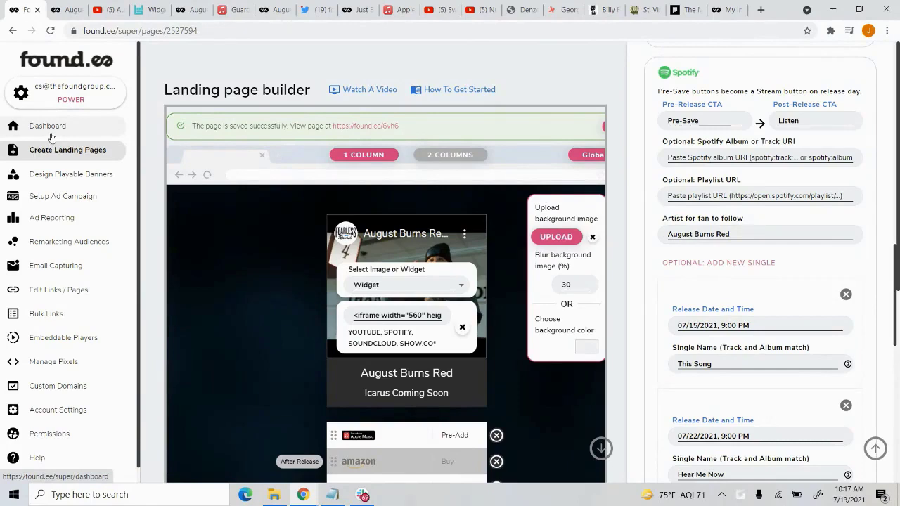
left_click(50, 136)
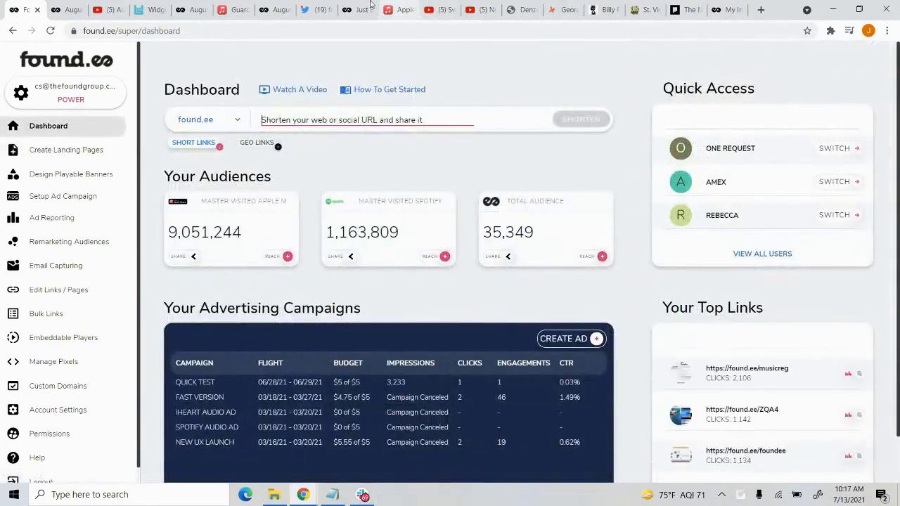
Compare the published August Burns Red landing pages and return to the Dashboard.
left_click(346, 9)
left_click(190, 9)
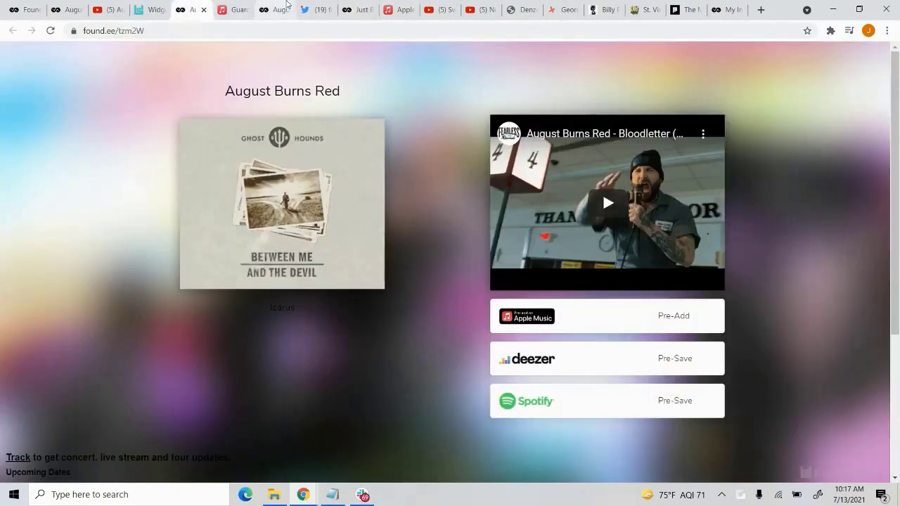
left_click(275, 6)
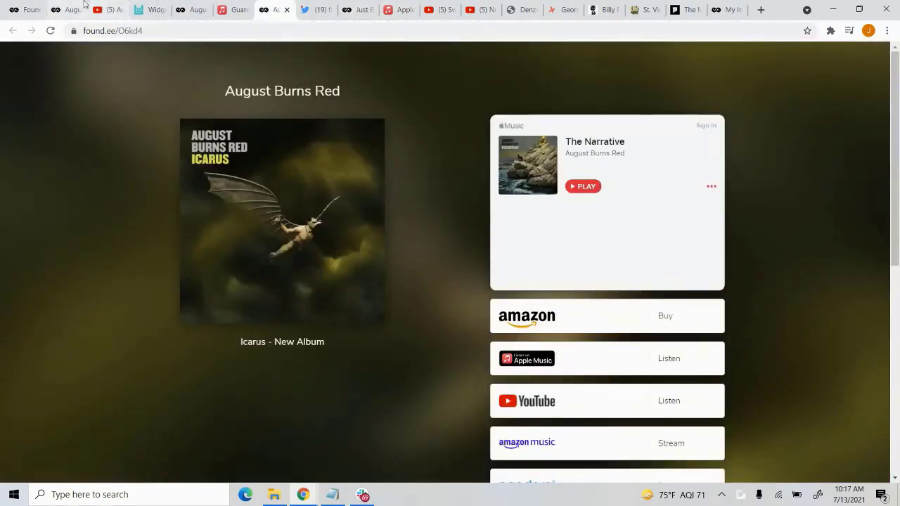
left_click(65, 7)
left_click(28, 9)
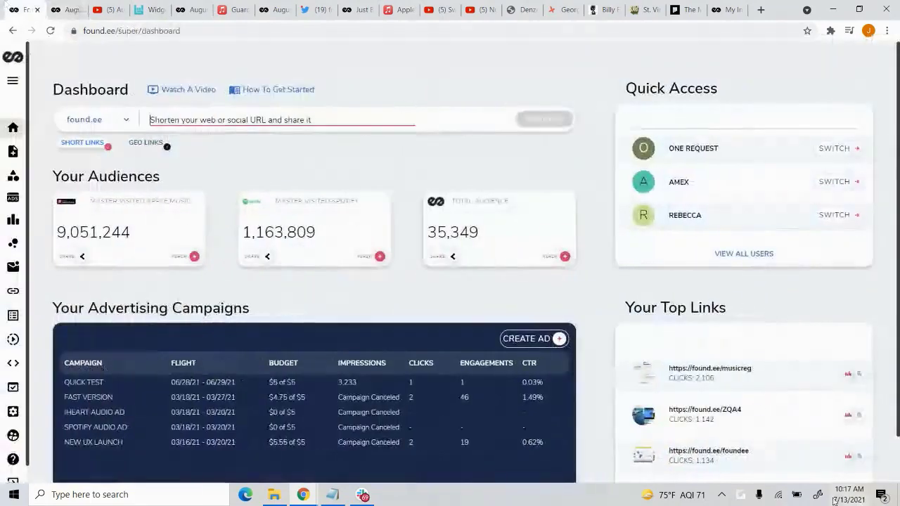
Browse the Twitter search results for found.ee and open Andrea von Kampen's That Spell landing page.
left_click(313, 9)
scroll(530, 317, "down", 4)
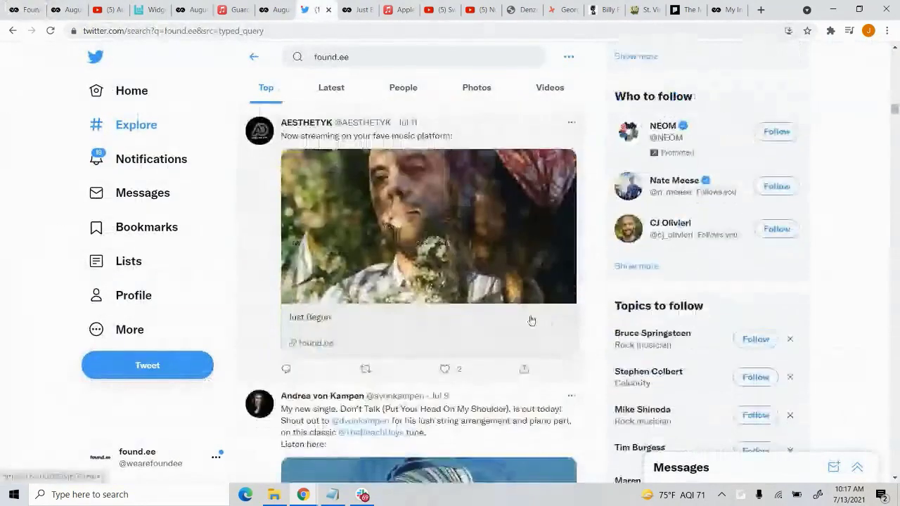
scroll(531, 317, "down", 3)
scroll(522, 311, "down", 2)
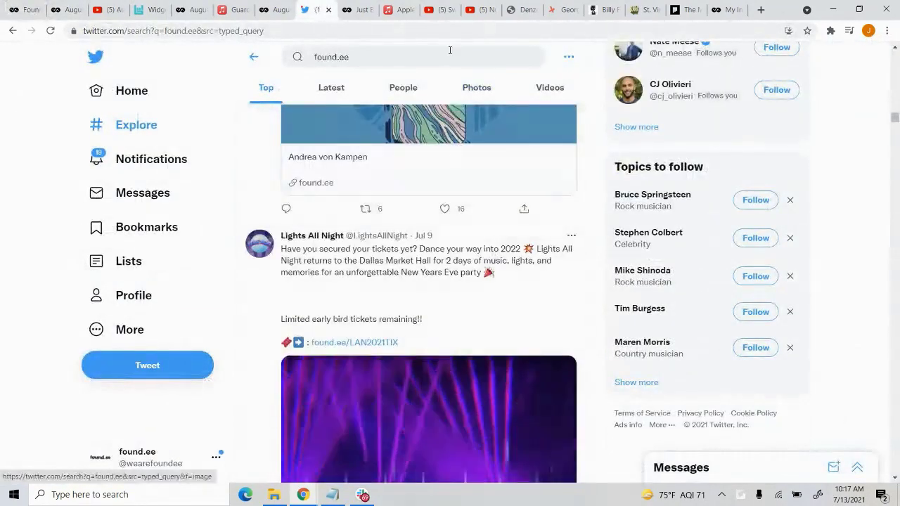
left_click(456, 124)
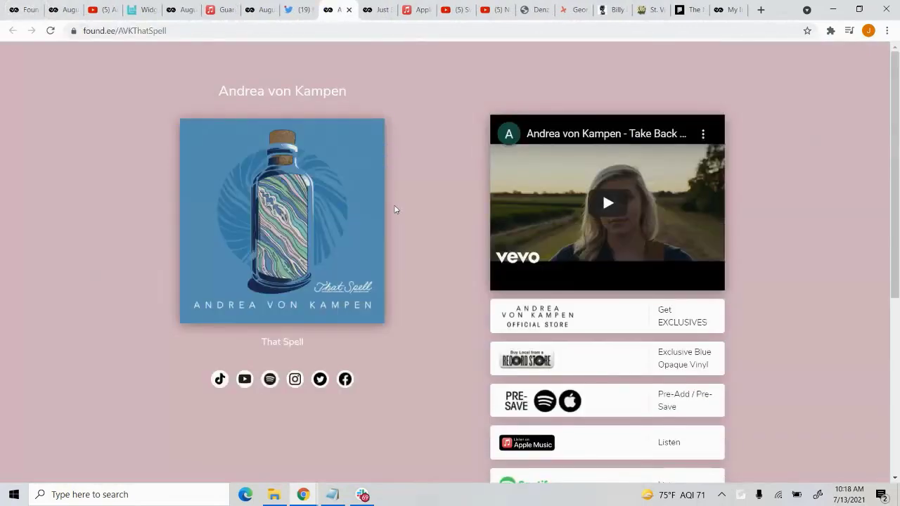
Examine the store embedded in the That Spell page, including the details of the Album + T-Shirt Bundle.
scroll(405, 213, "down", 1)
scroll(408, 214, "down", 10)
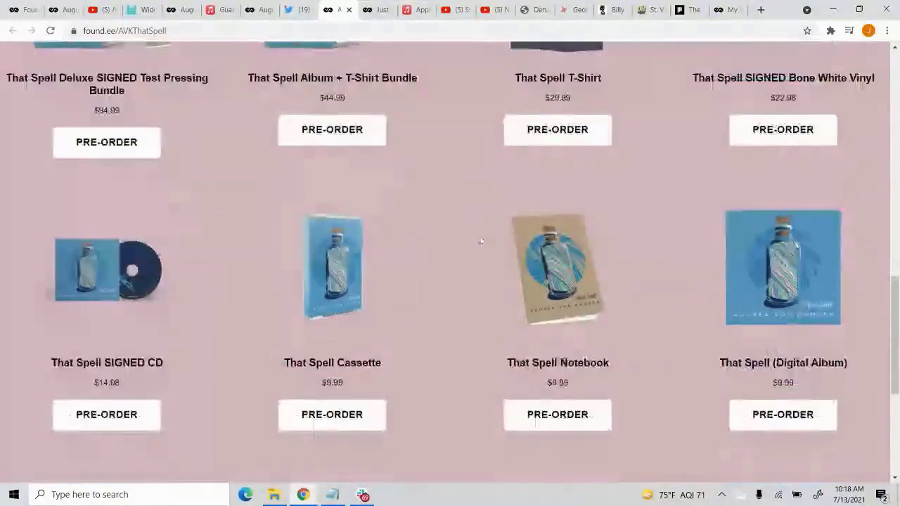
scroll(366, 291, "up", 2)
left_click(329, 254)
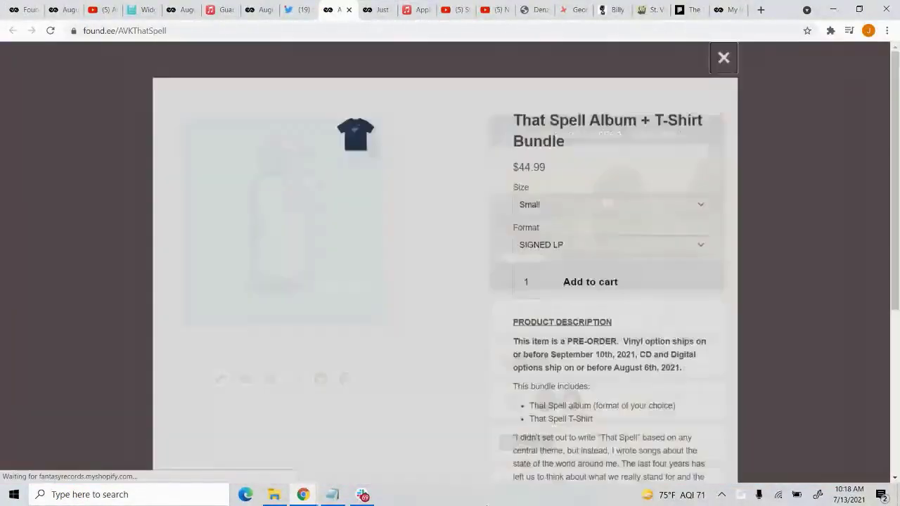
scroll(532, 105, "down", 4)
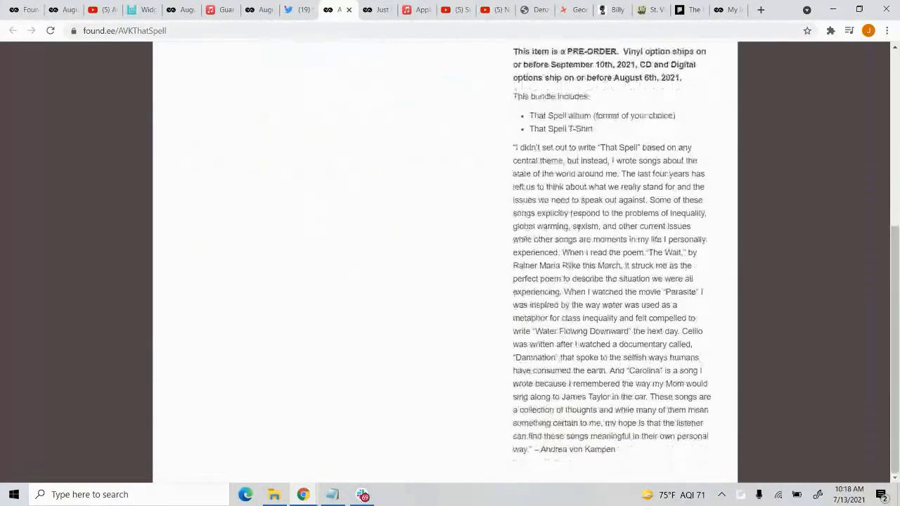
scroll(583, 228, "up", 5)
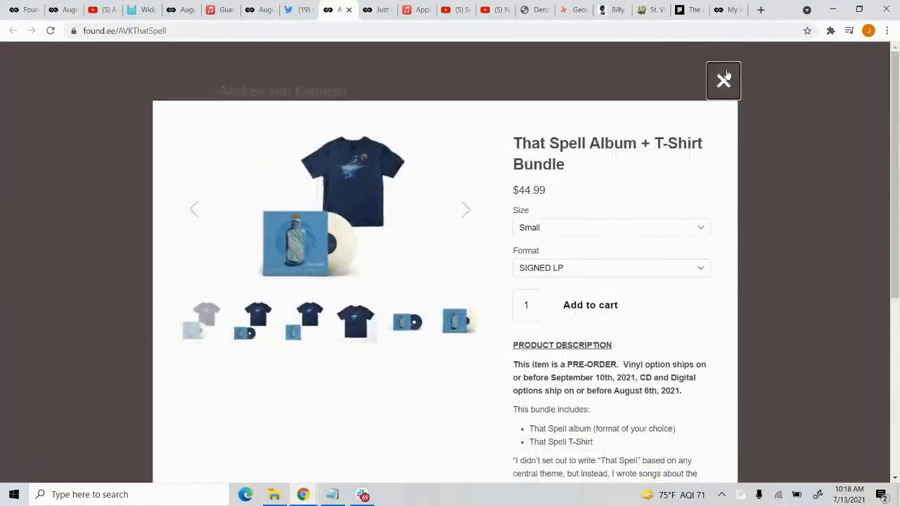
left_click(723, 80)
scroll(397, 408, "down", 6)
scroll(399, 405, "up", 5)
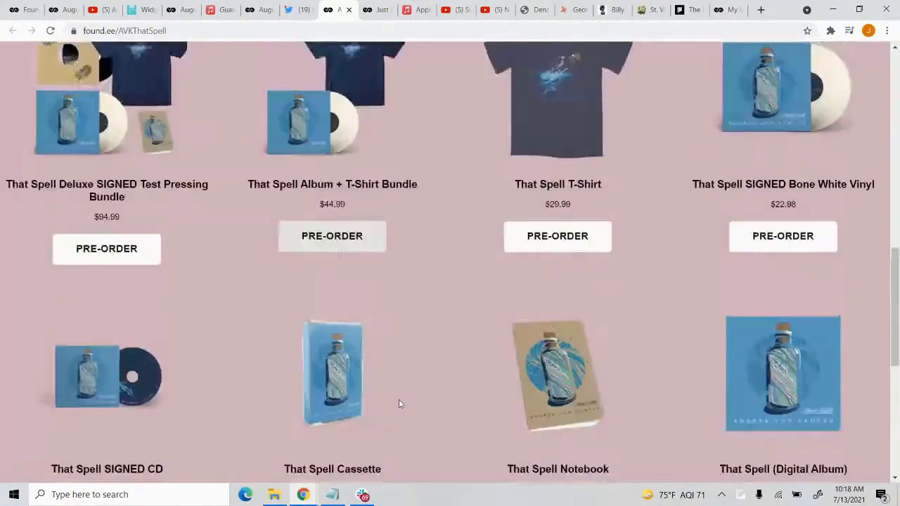
scroll(399, 404, "up", 10)
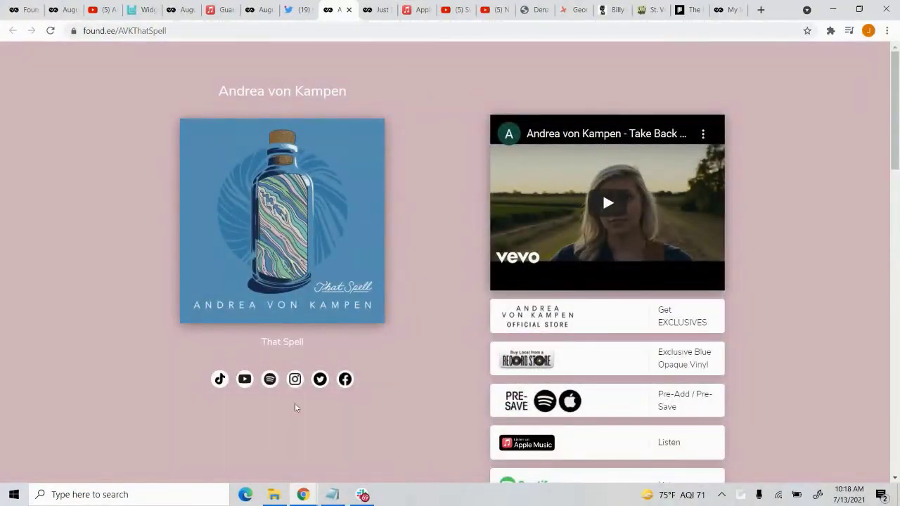
Go back to the found.ee dashboard, open Email Capturing and start designing a new modal.
left_click(24, 10)
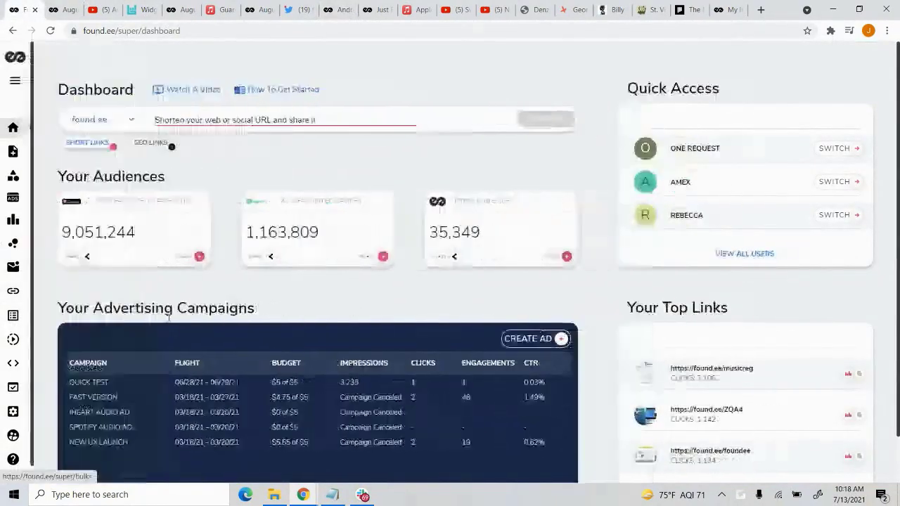
mouse_move(11, 153)
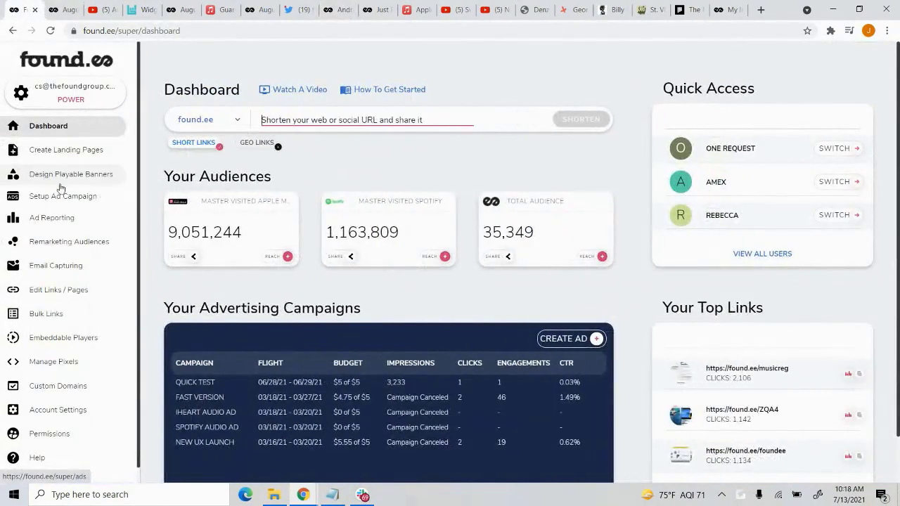
left_click(73, 266)
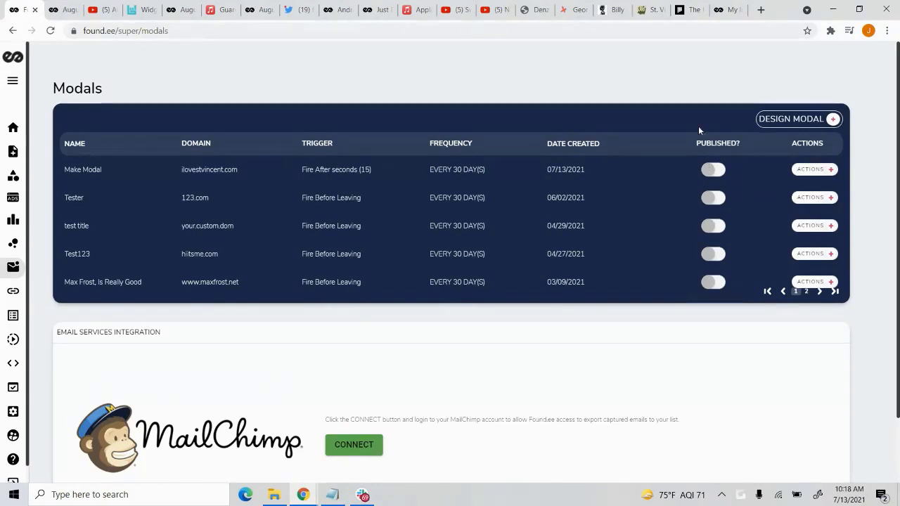
left_click(776, 119)
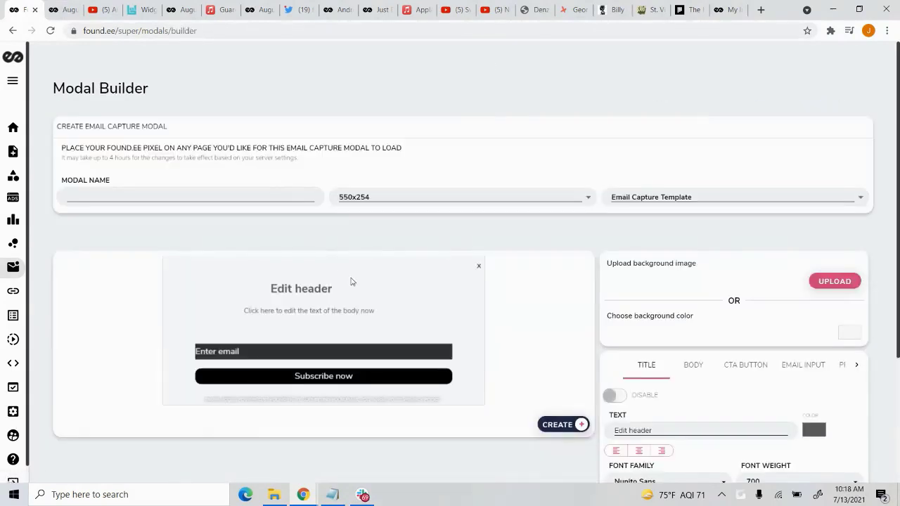
Try the 572x410 modal size and restore the 550x254 size.
left_click(490, 198)
left_click(486, 258)
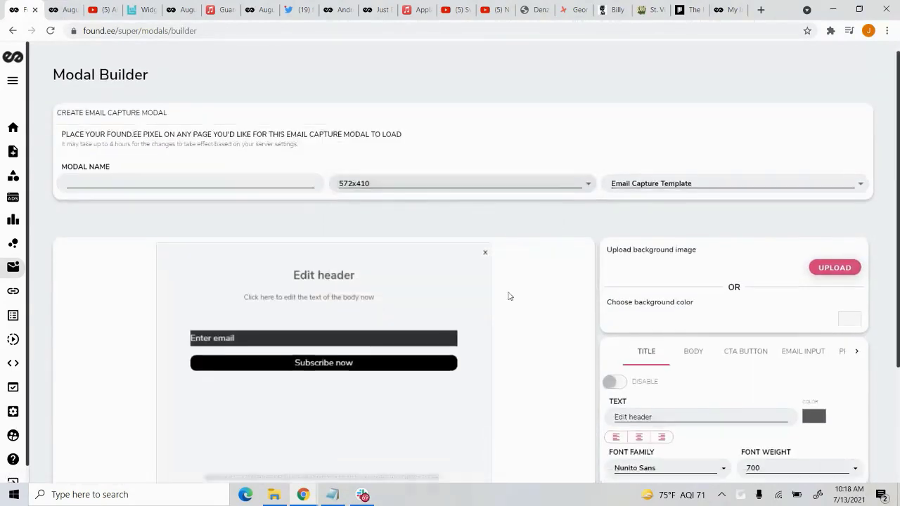
scroll(506, 282, "down", 2)
scroll(506, 282, "up", 2)
left_click(401, 197)
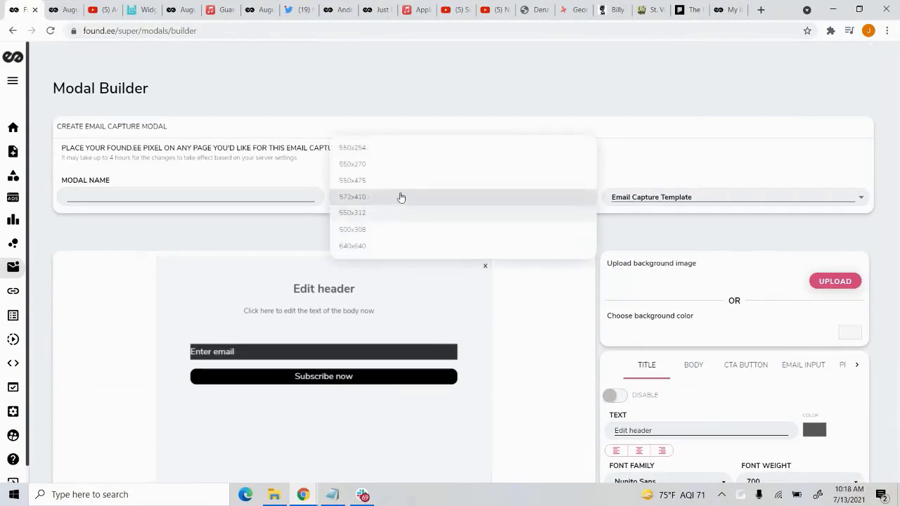
left_click(401, 150)
Rearrange the modal elements, offsetting the header, placing the email field just beneath it and the Subscribe now button above the privacy text.
scroll(391, 249, "down", 2)
left_click_drag(339, 173, 279, 165)
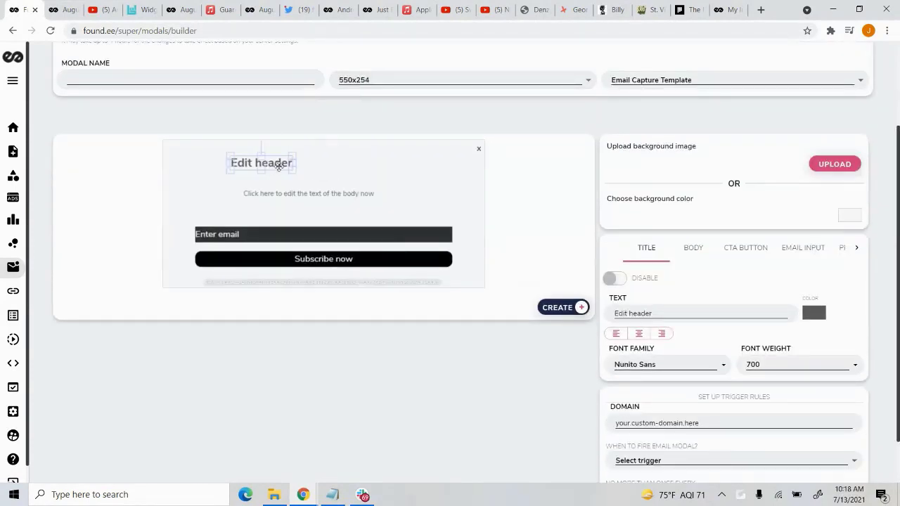
left_click_drag(333, 194, 362, 193)
left_click_drag(399, 230, 362, 226)
left_click_drag(396, 285, 412, 286)
left_click_drag(352, 207, 395, 219)
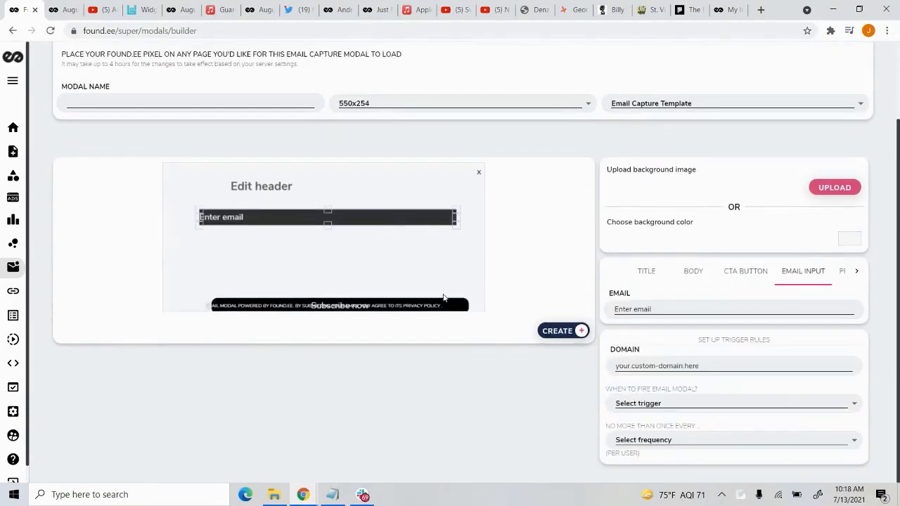
left_click_drag(444, 304, 468, 237)
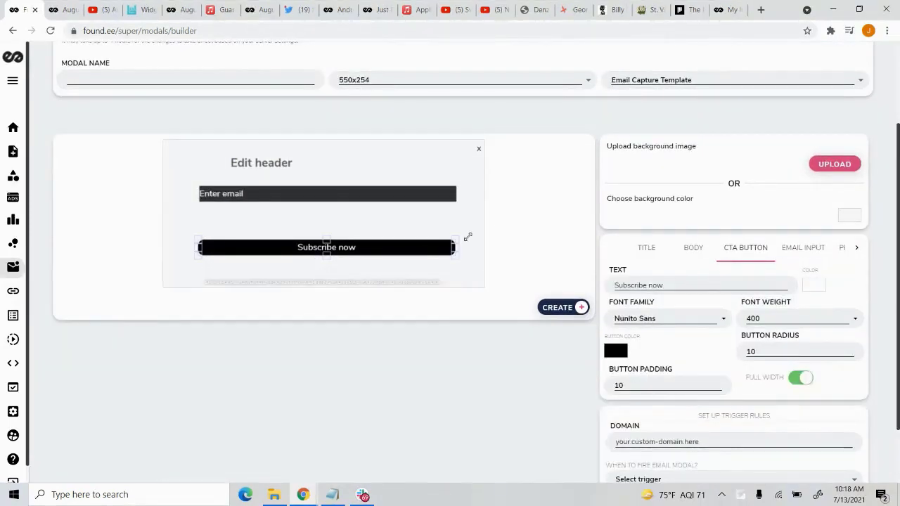
Change the modal's header text to Hey Fans and open the settings of the email input and the Subscribe now button.
left_click(265, 162)
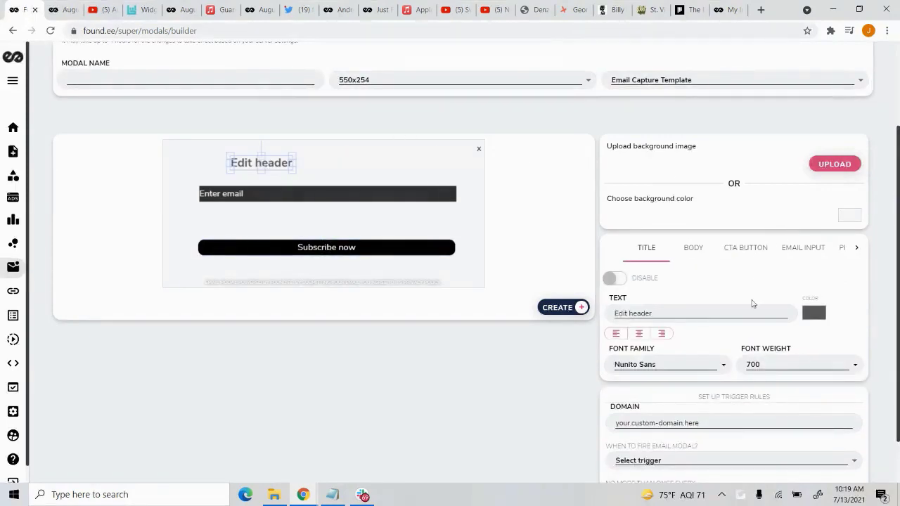
key("ctrl+a")
type("Hey Fan")
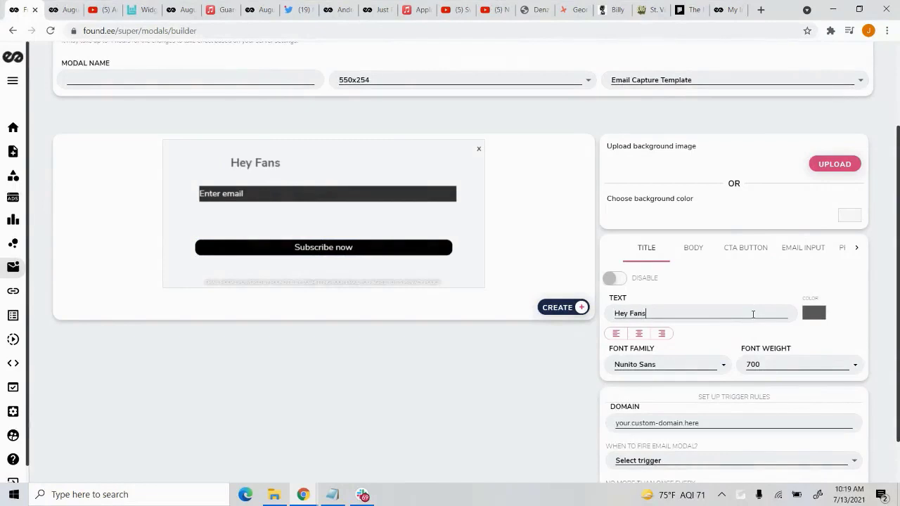
left_click(394, 201)
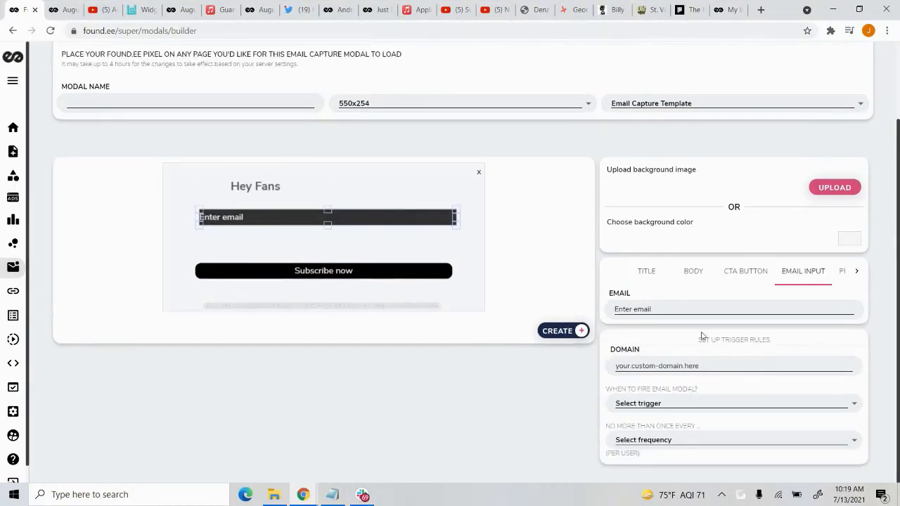
left_click(387, 274)
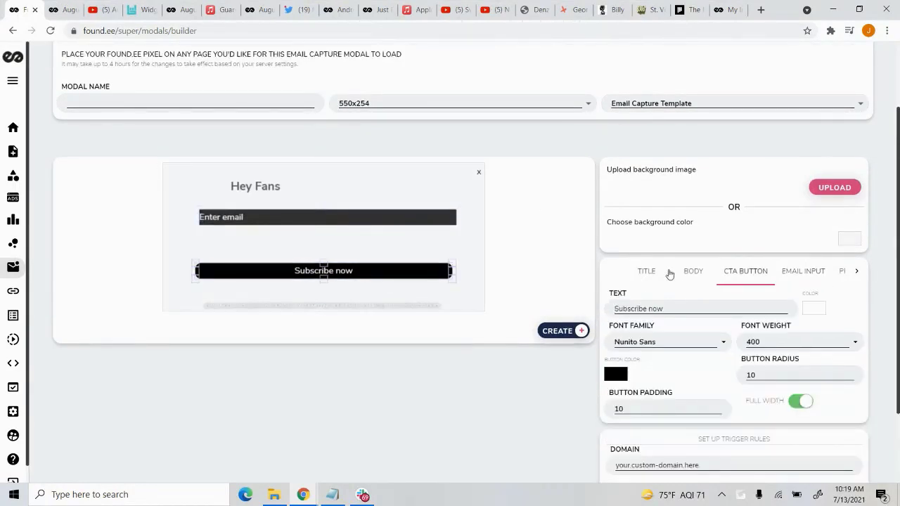
Move the Hey Fans header back to the horizontal center of the modal, above the email field.
left_click(467, 207)
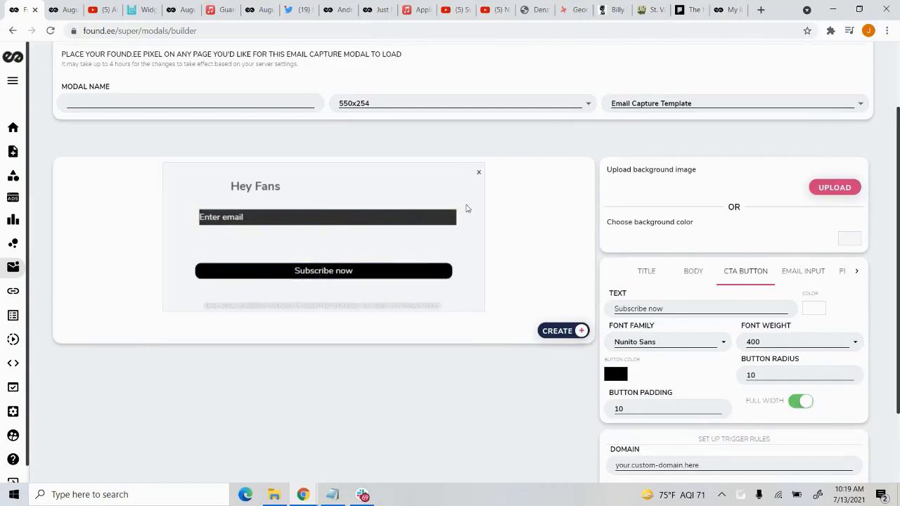
left_click_drag(254, 183, 333, 180)
left_click(476, 198)
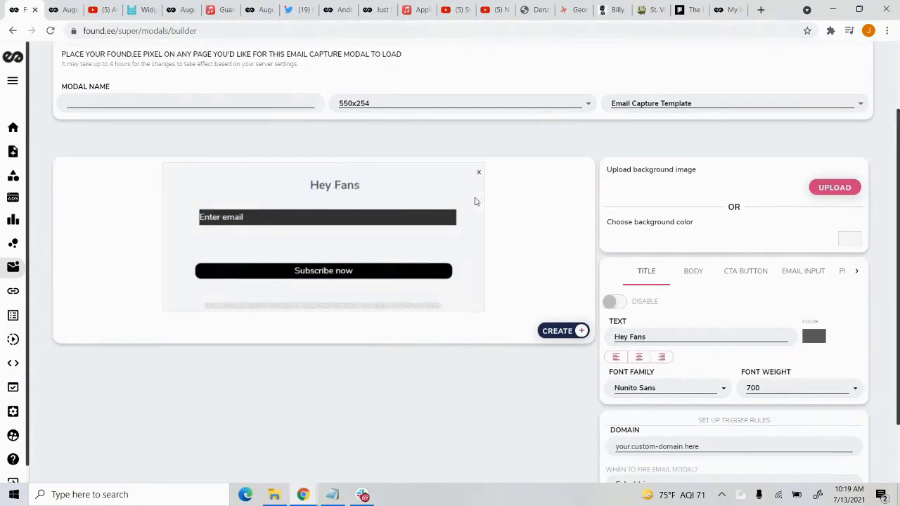
Enter ilovestvincent.com as the domain in the modal's trigger rules.
scroll(477, 198, "up", 2)
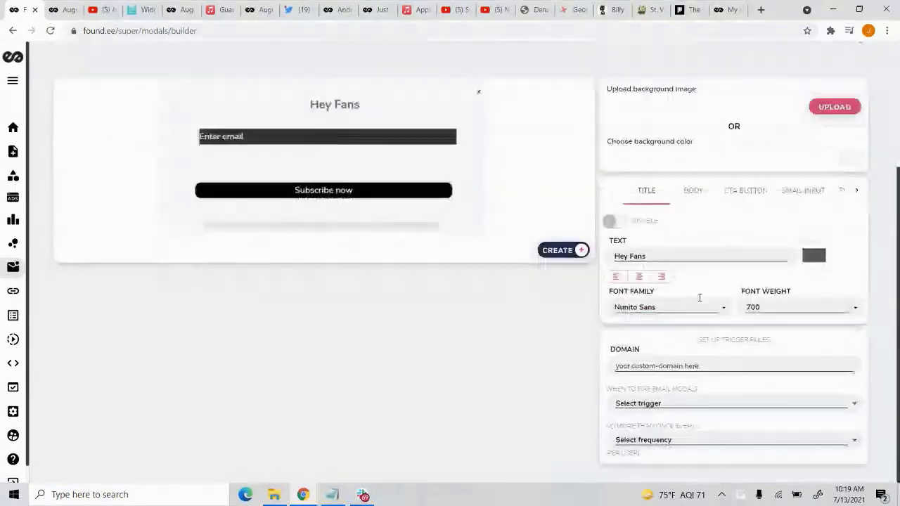
scroll(699, 297, "down", 3)
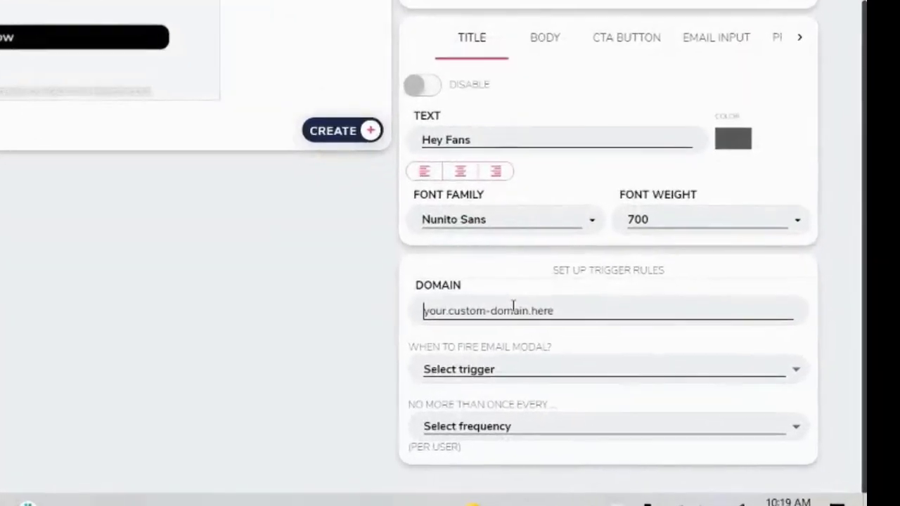
type("ilovestvinc")
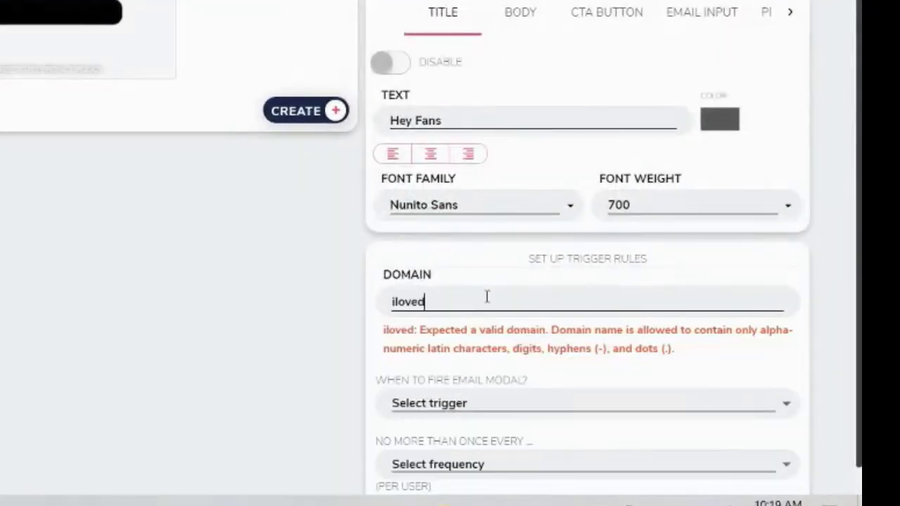
type("ent.com")
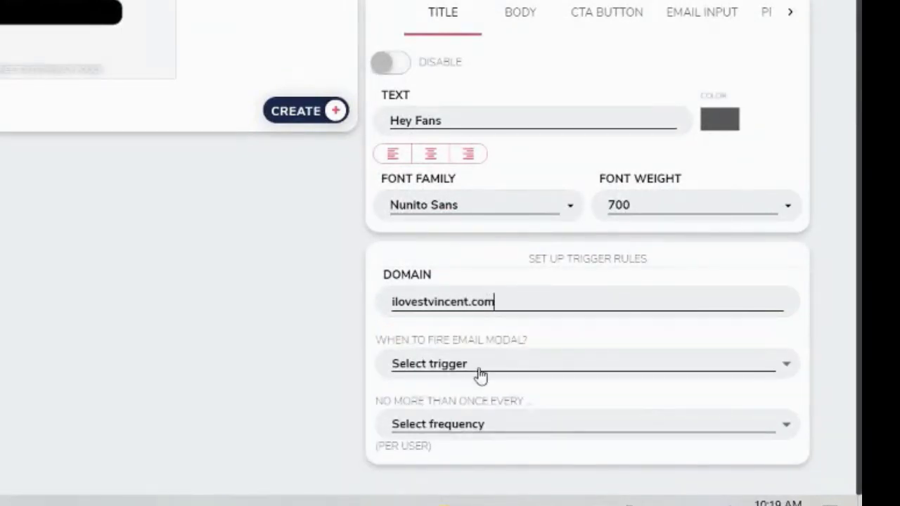
Set the modal to Fire Before Leaving Page, limited to ONCE PER 30 DAYS per user.
left_click(478, 374)
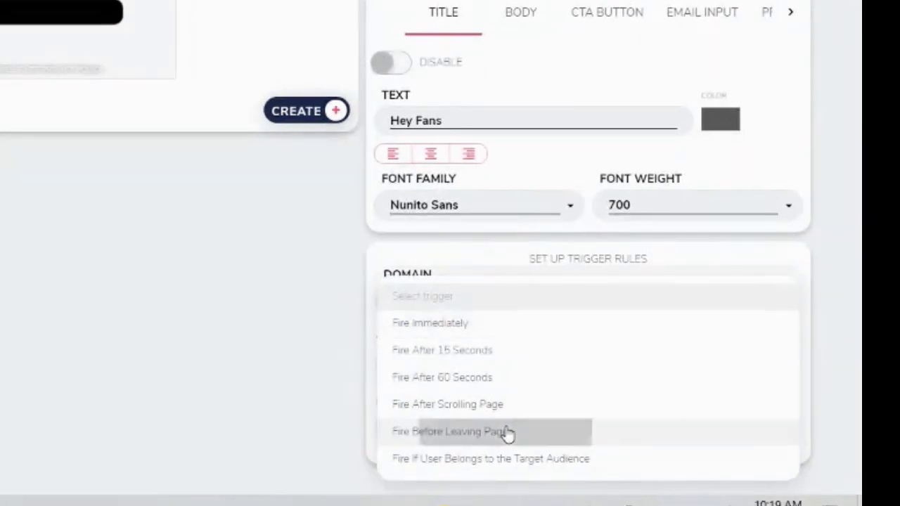
left_click(506, 432)
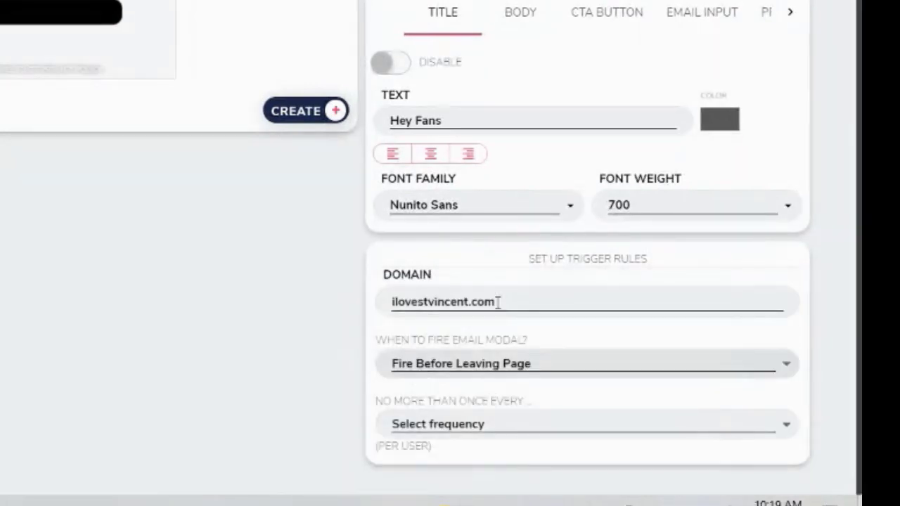
left_click(453, 422)
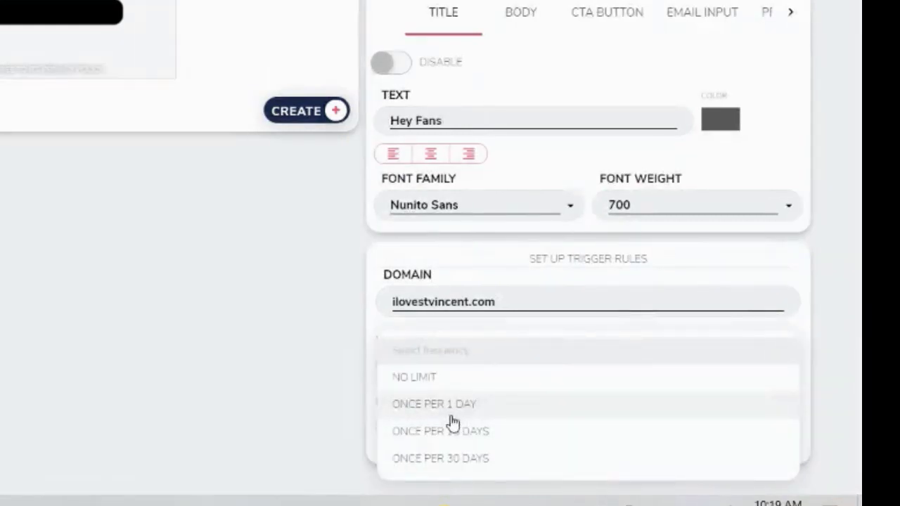
left_click(422, 461)
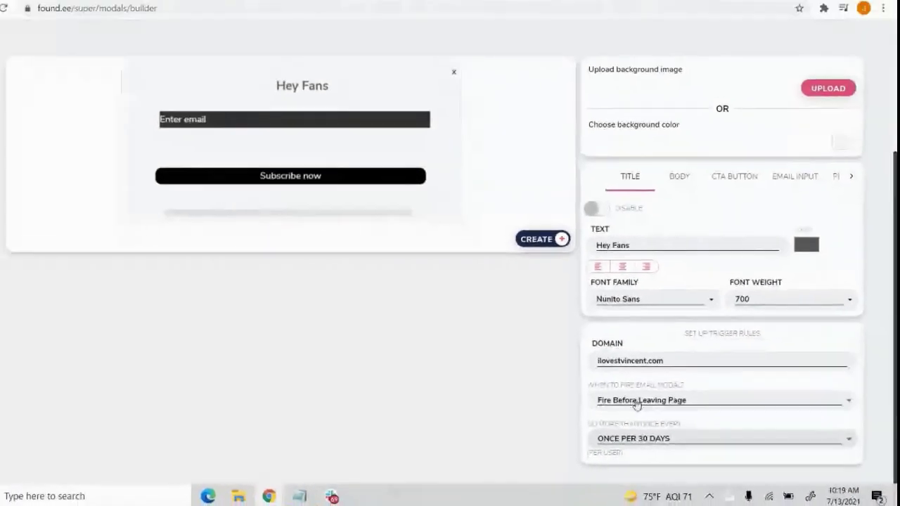
Load denzelcurry.com in an incognito window to view its mailing list modal, accept the cookies and close the window.
scroll(582, 365, "up", 3)
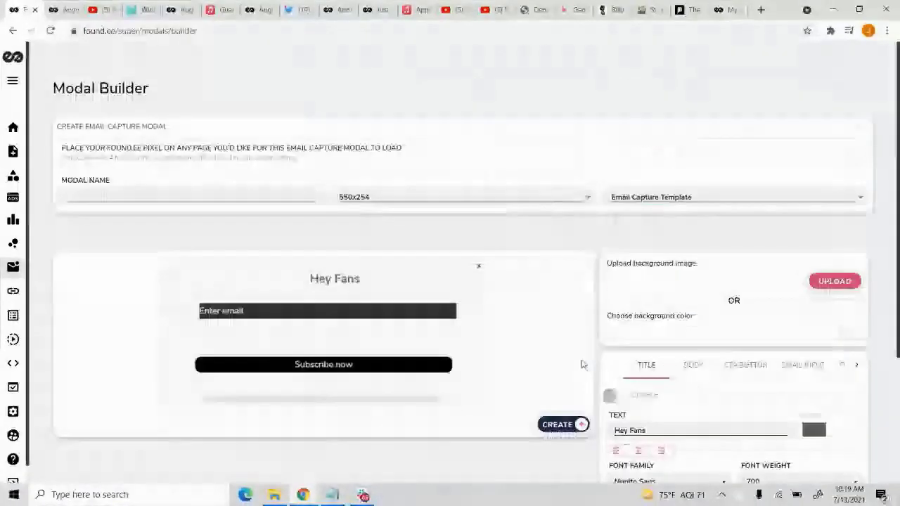
left_click(637, 9)
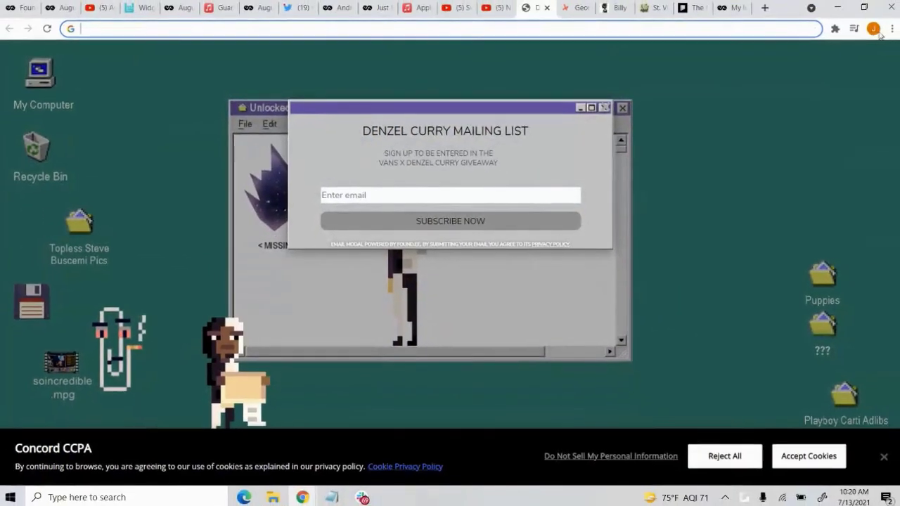
left_click(891, 29)
left_click(787, 75)
type("https://denzelcurry.com/")
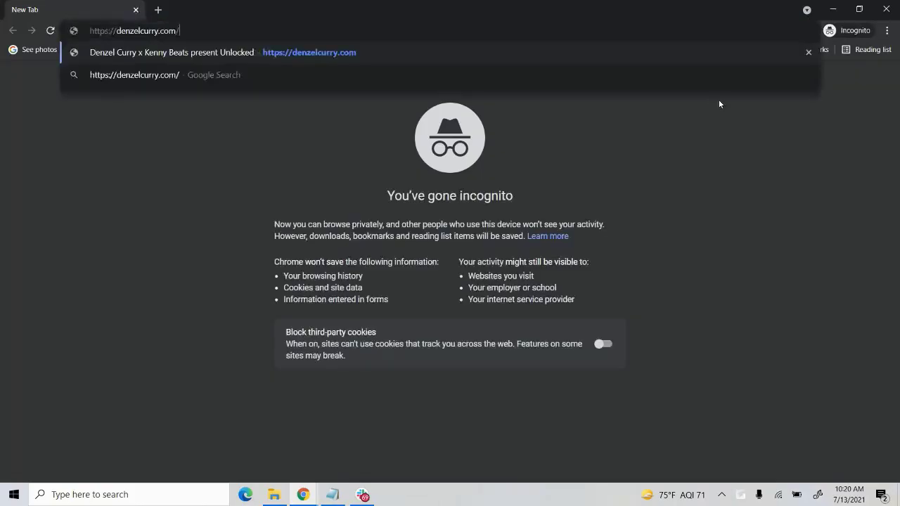
key("Return")
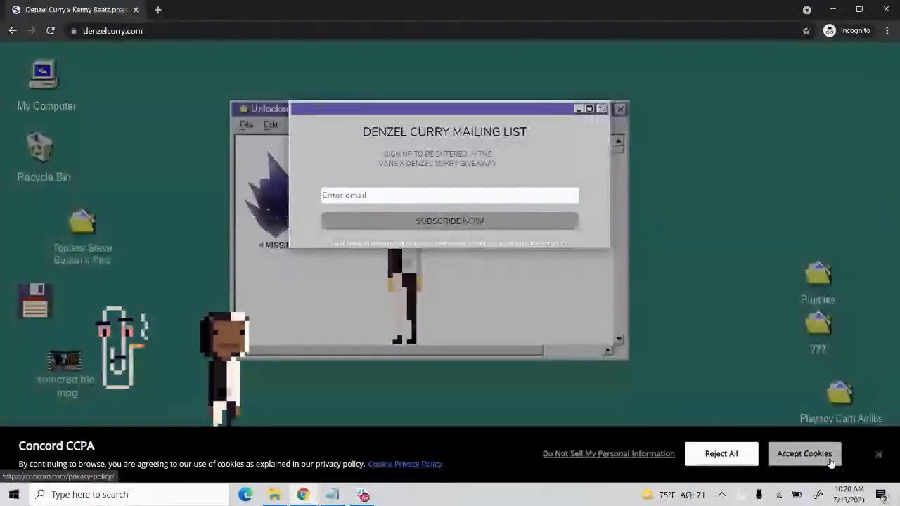
left_click(830, 460)
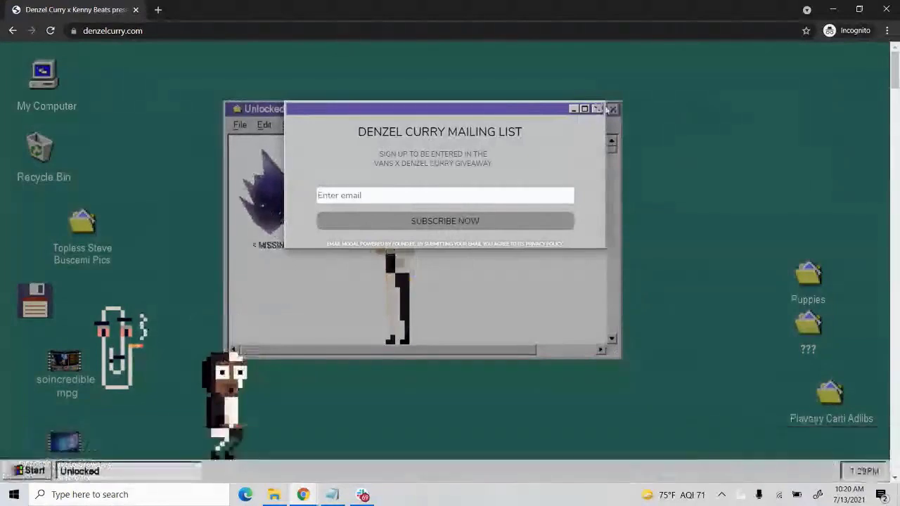
left_click(887, 9)
left_click(650, 9)
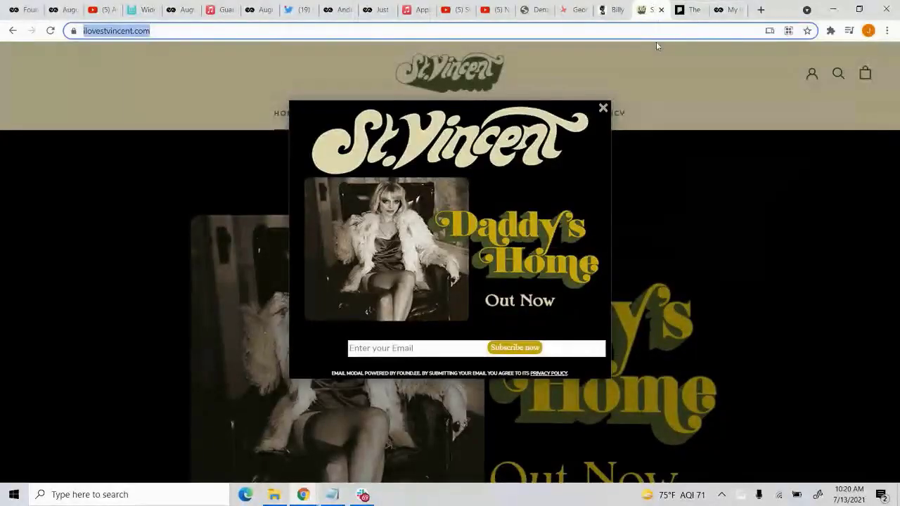
key("ctrl+c")
left_click(888, 30)
left_click(840, 75)
key("ctrl+v")
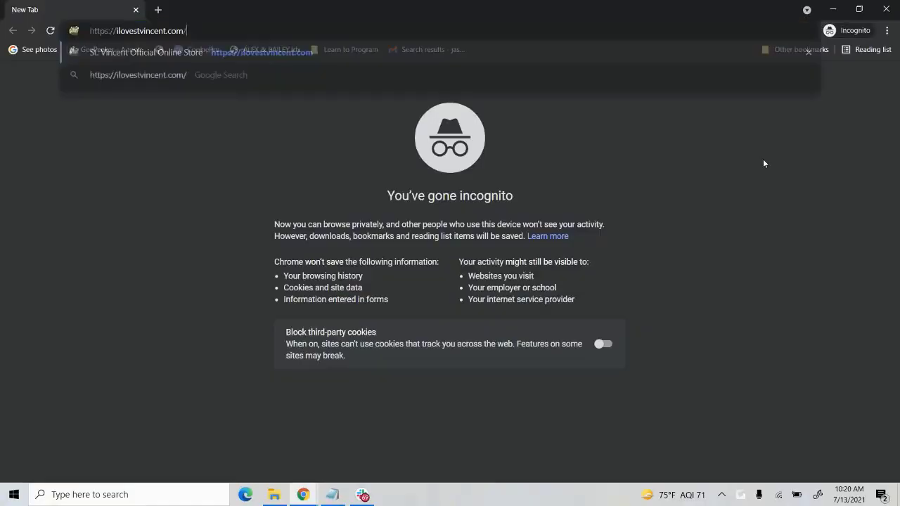
key("Return")
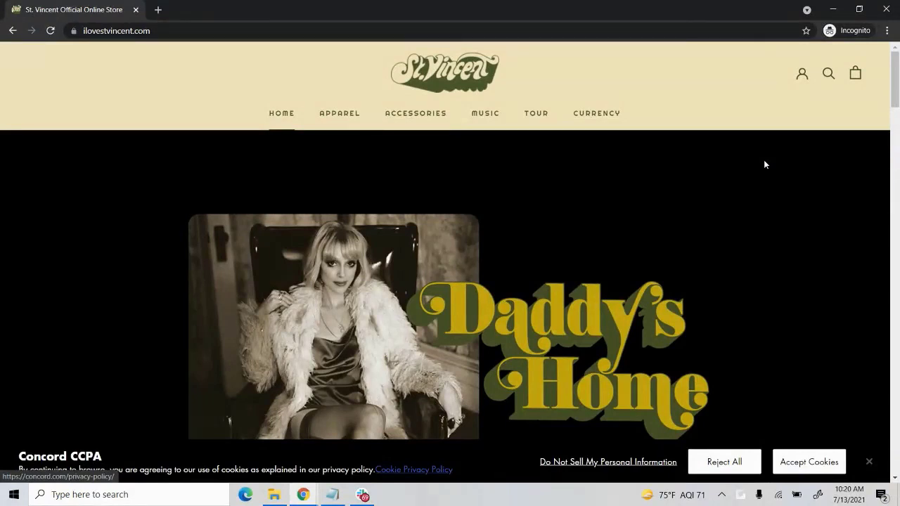
Examine the St. Vincent store page down to its footer and the Daddy's Home email capture modal, and dismiss the modal.
scroll(765, 164, "down", 10)
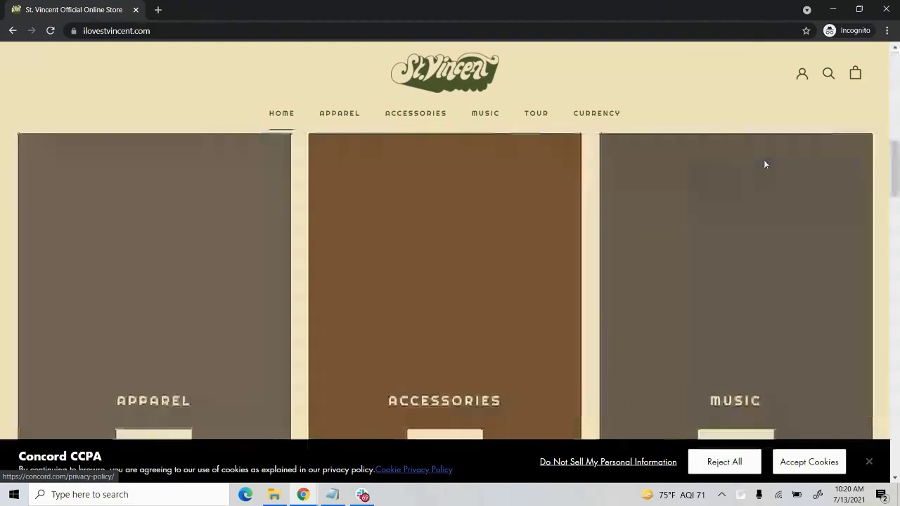
scroll(766, 166, "down", 10)
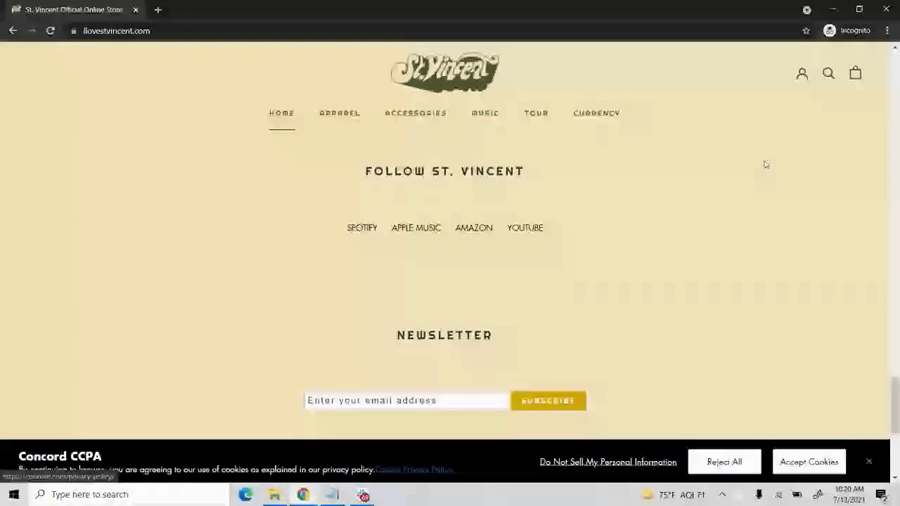
scroll(766, 165, "down", 2)
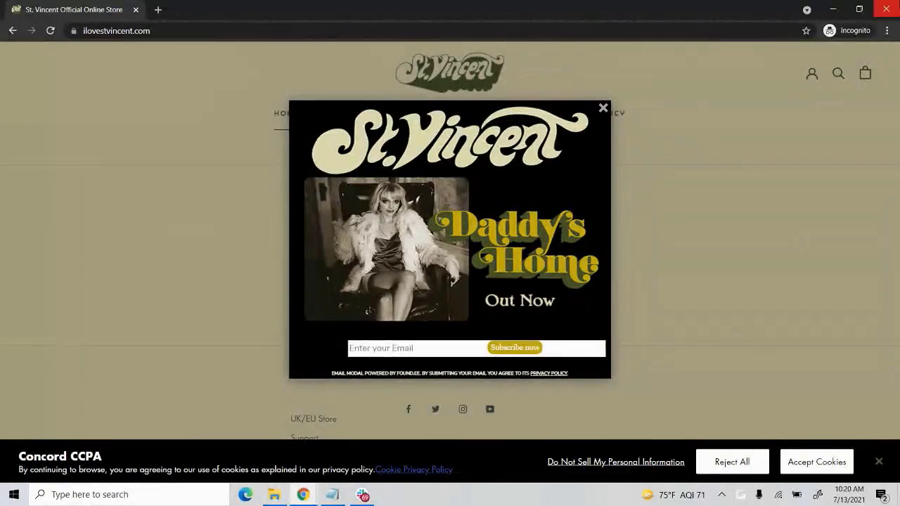
right_click(529, 159)
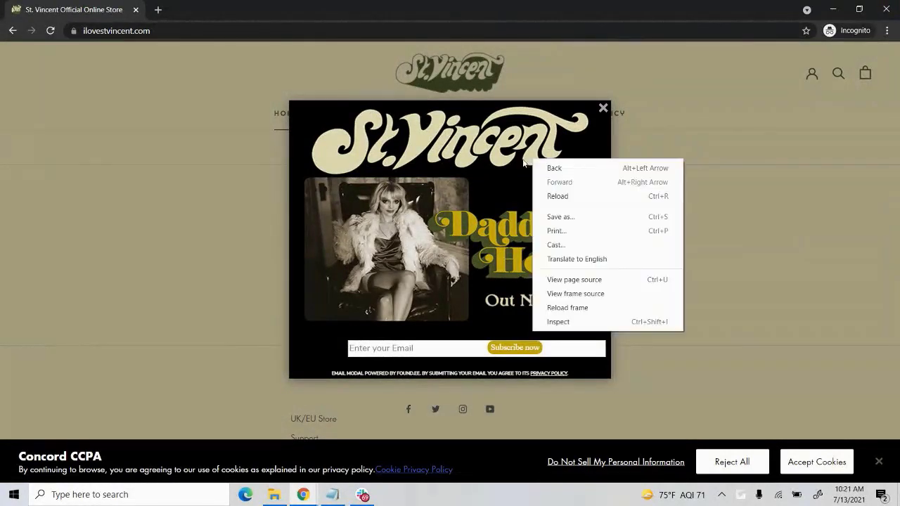
left_click(523, 162)
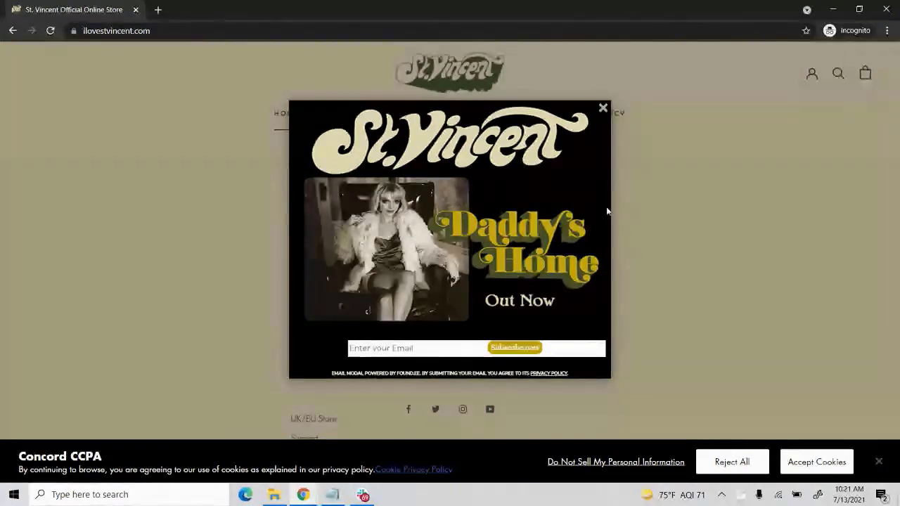
left_click(423, 348)
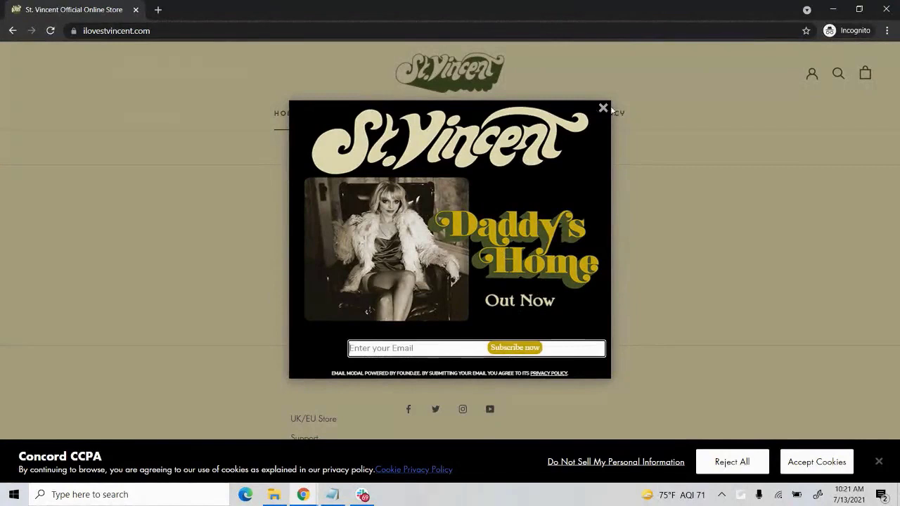
left_click(603, 108)
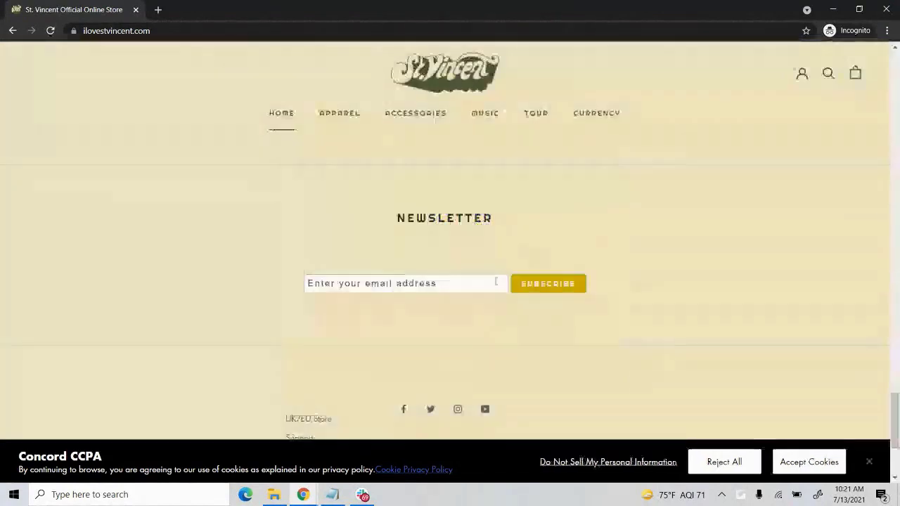
Inspect the email field of the store's Newsletter form and close the incognito window.
right_click(397, 284)
left_click(343, 358)
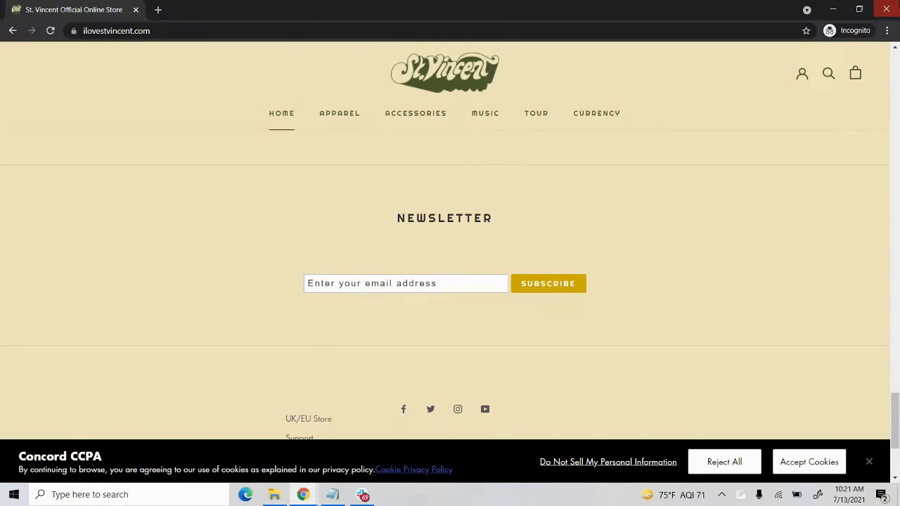
left_click(886, 9)
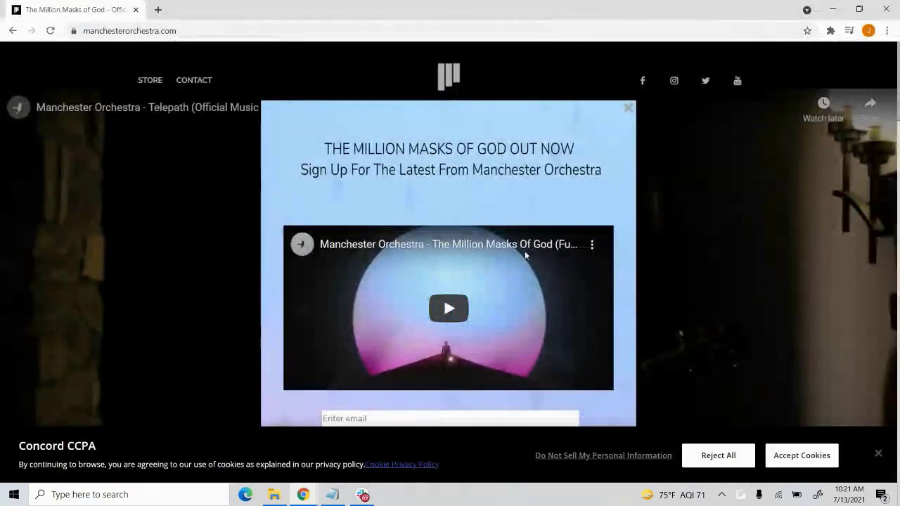
Accept the cookies on manchesterorchestra.com, examine the sign-up modal with its embedded video and close that window.
left_click(771, 456)
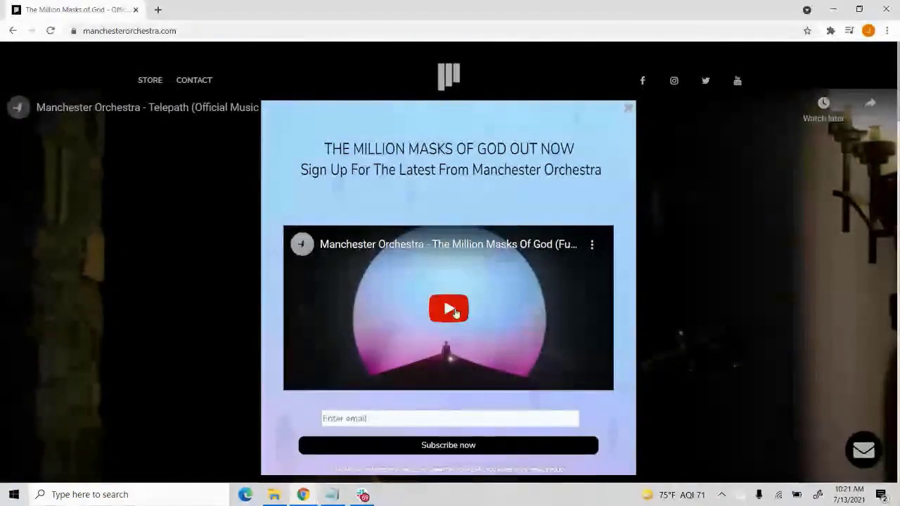
right_click(457, 310)
left_click(394, 209)
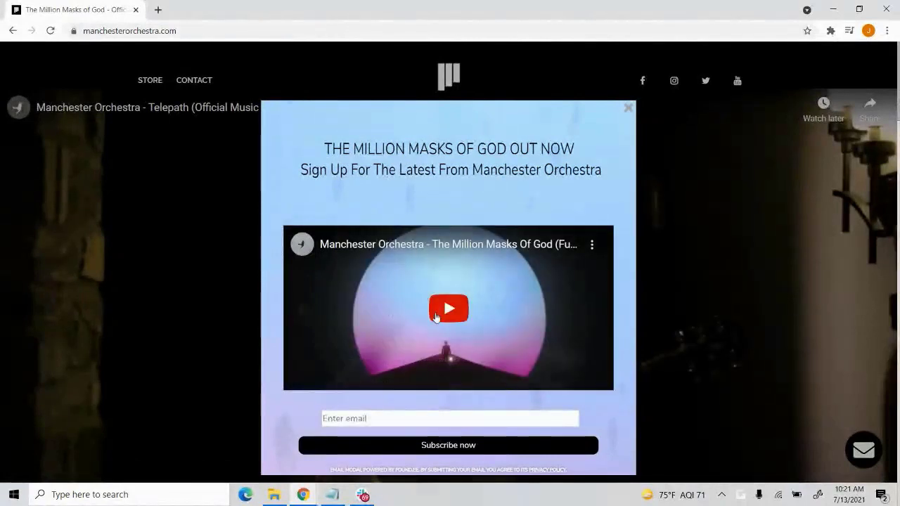
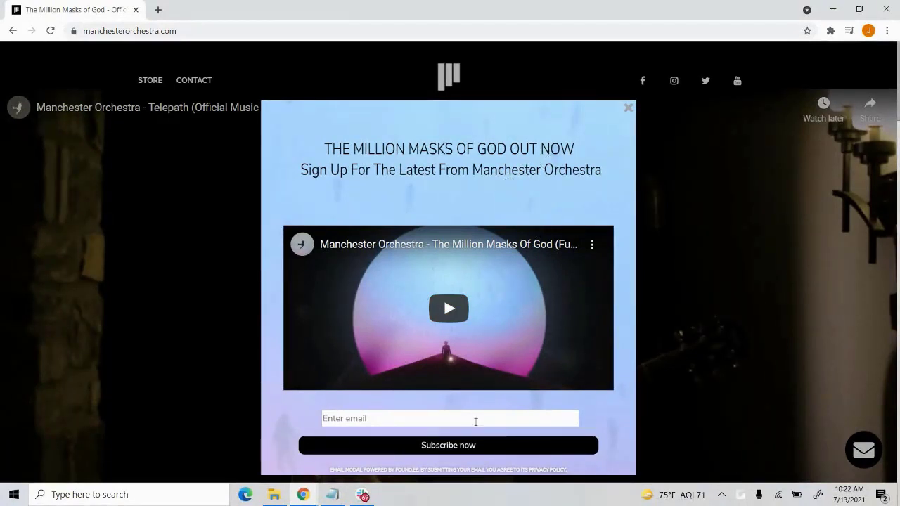
left_click(888, 5)
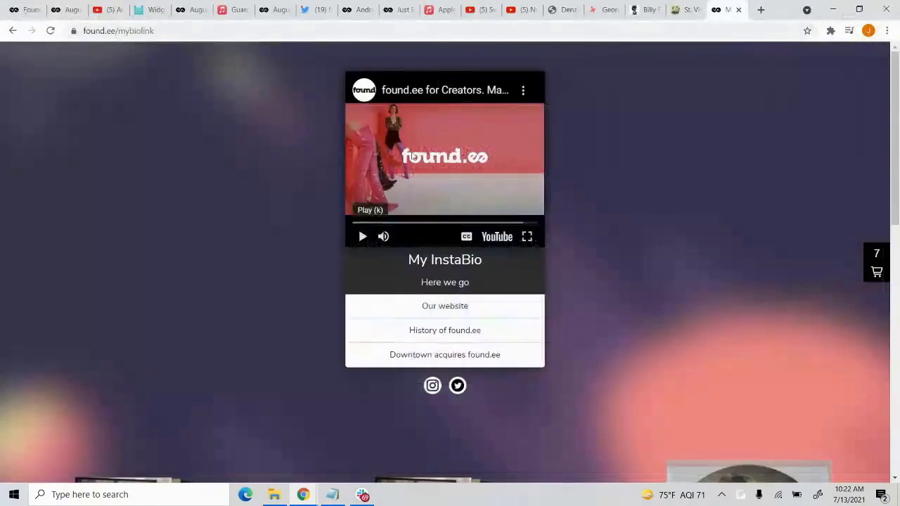
In the Modal Builder, set the trigger to Fire If User Belongs to the Target Audience with the Visited Apple Music segment.
left_click(41, 6)
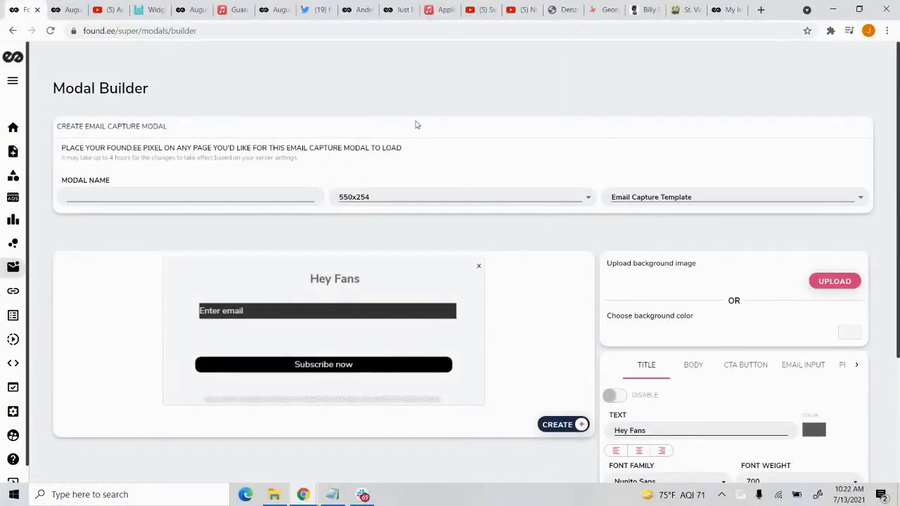
scroll(562, 165, "down", 3)
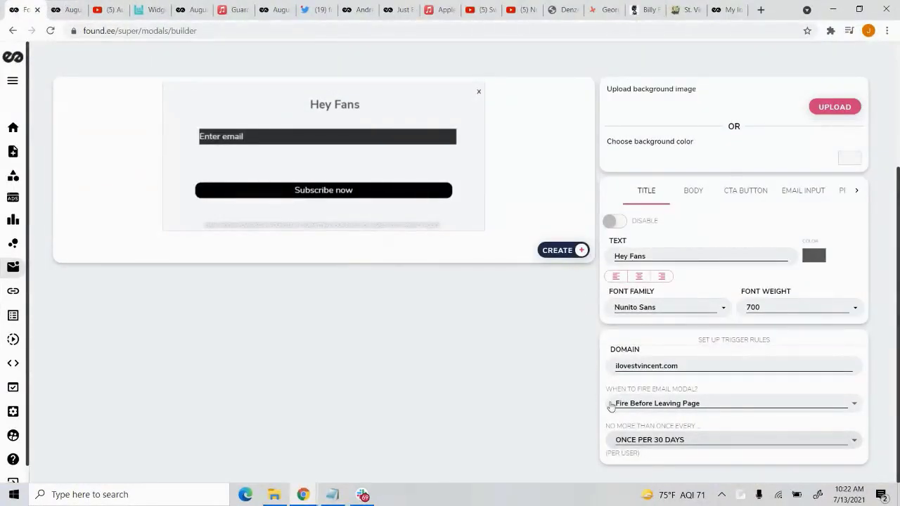
left_click(635, 403)
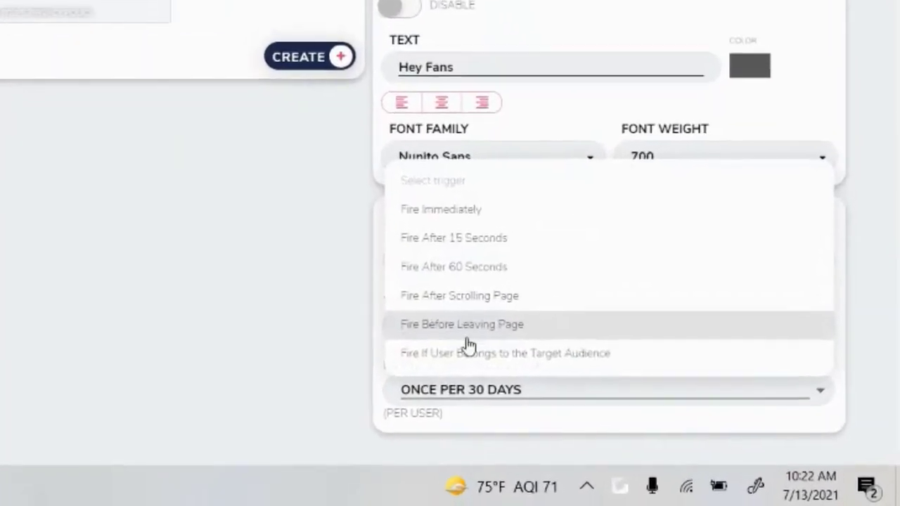
left_click(504, 353)
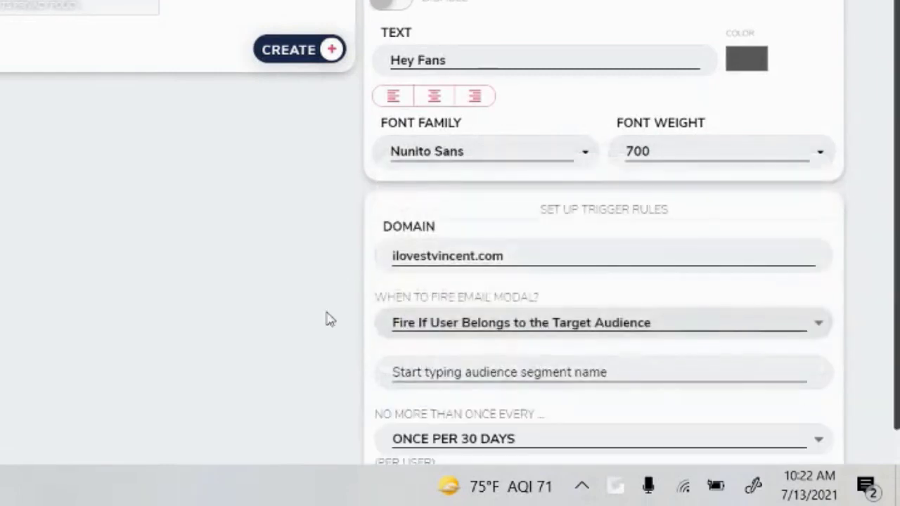
scroll(314, 308, "down", 1)
left_click(467, 315)
type("apple")
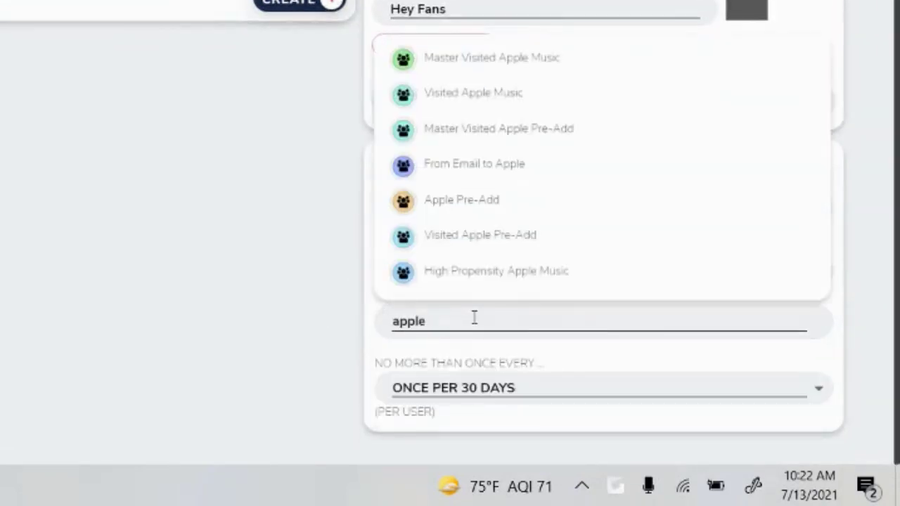
left_click(446, 94)
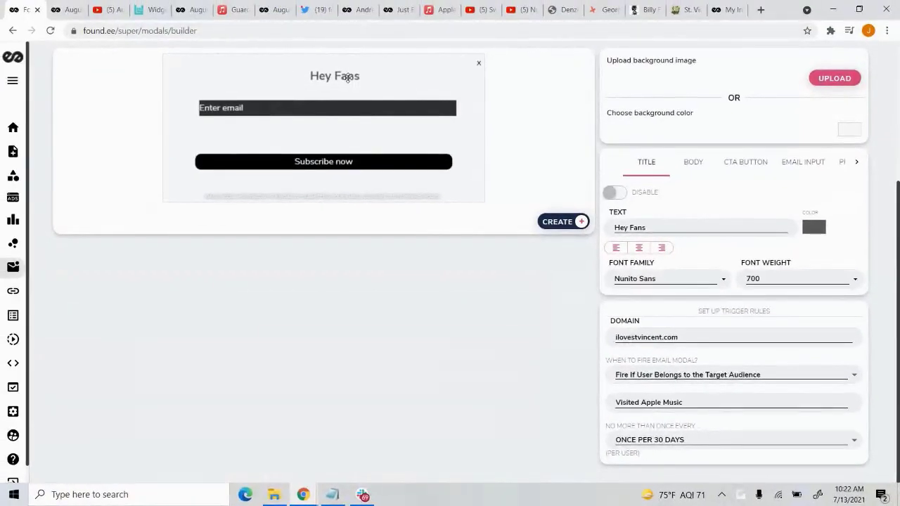
left_click(348, 77)
Review the music service links on the August Burns Red landing pages and return to the Modal Builder.
left_click(197, 5)
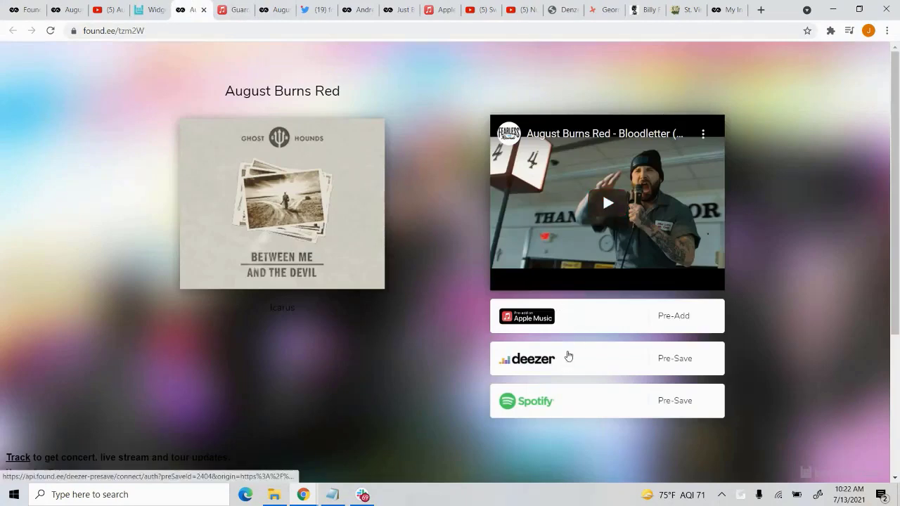
left_click(70, 9)
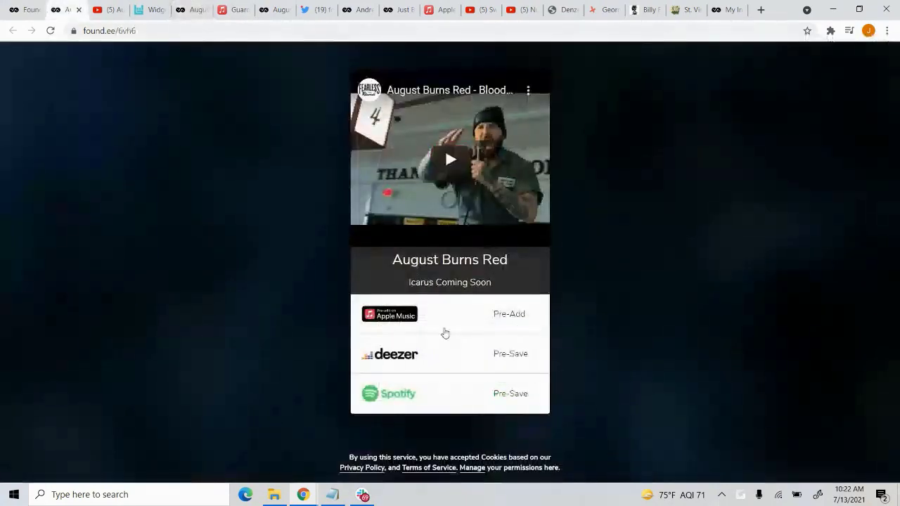
left_click(234, 9)
left_click(275, 9)
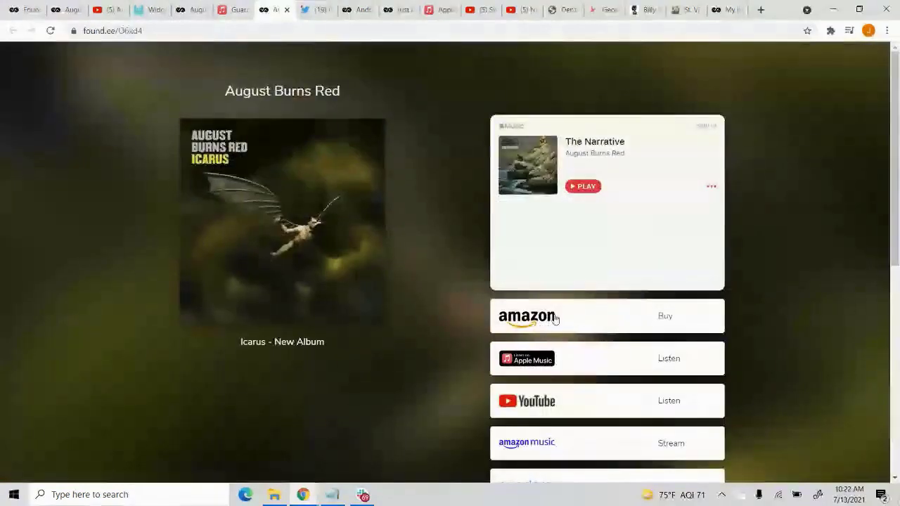
scroll(572, 418, "down", 3)
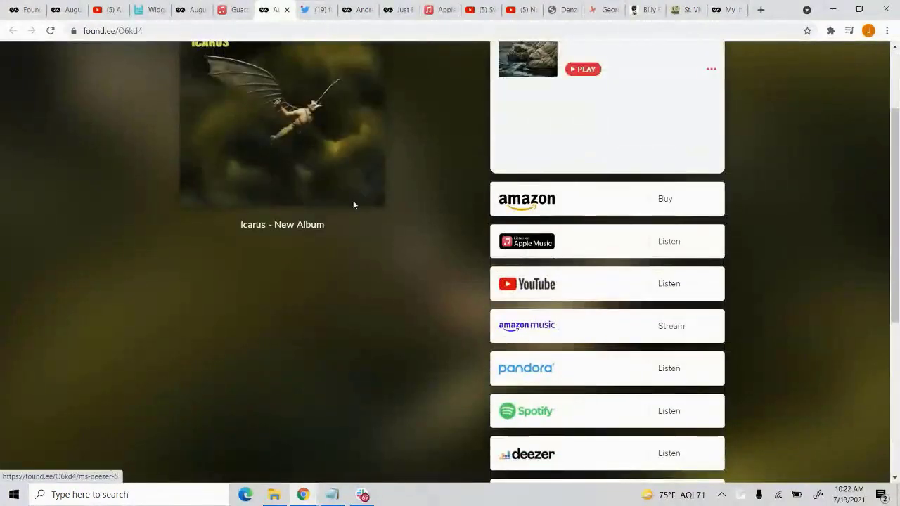
left_click(22, 7)
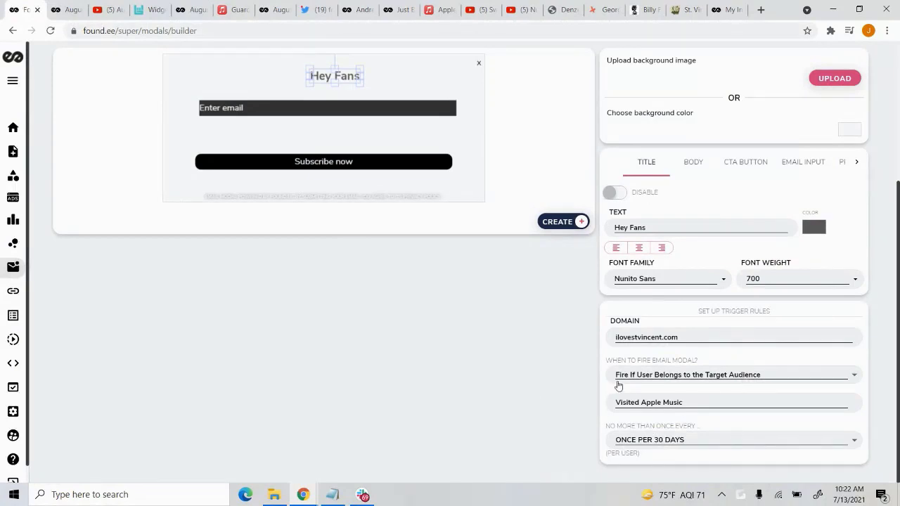
Switch the email modal's trigger to Fire Immediately and back to Fire If User Belongs to the Target Audience.
left_click(673, 385)
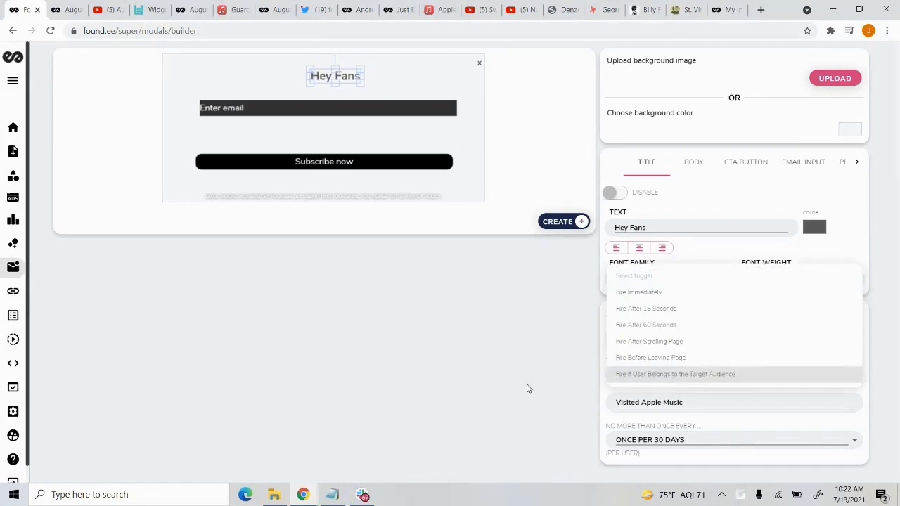
left_click(530, 389)
left_click(701, 380)
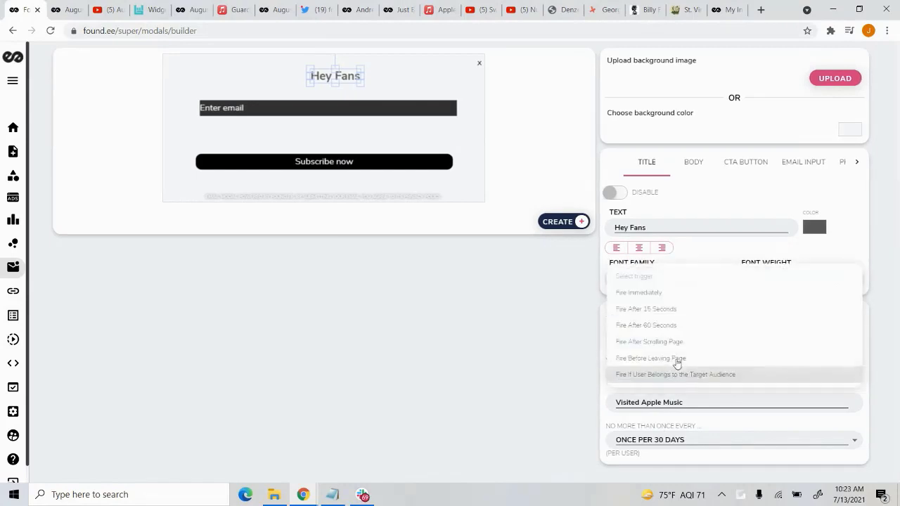
left_click(653, 294)
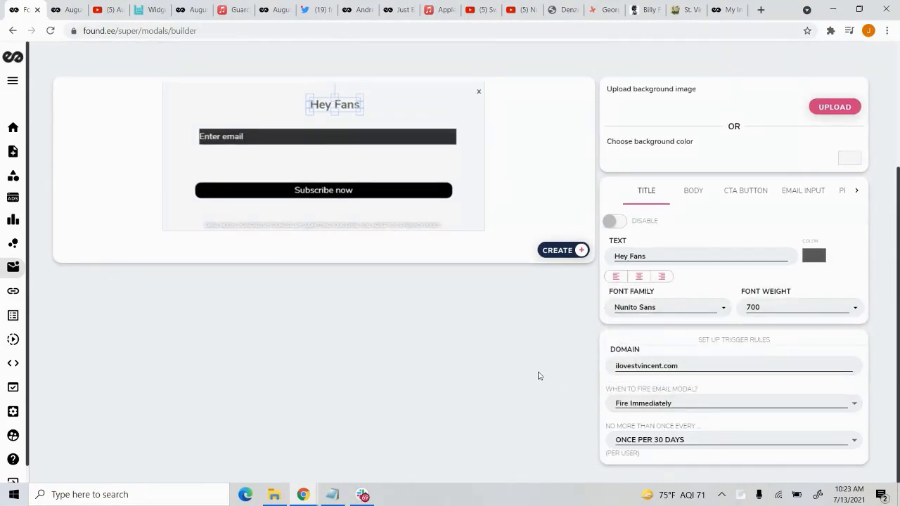
left_click(685, 401)
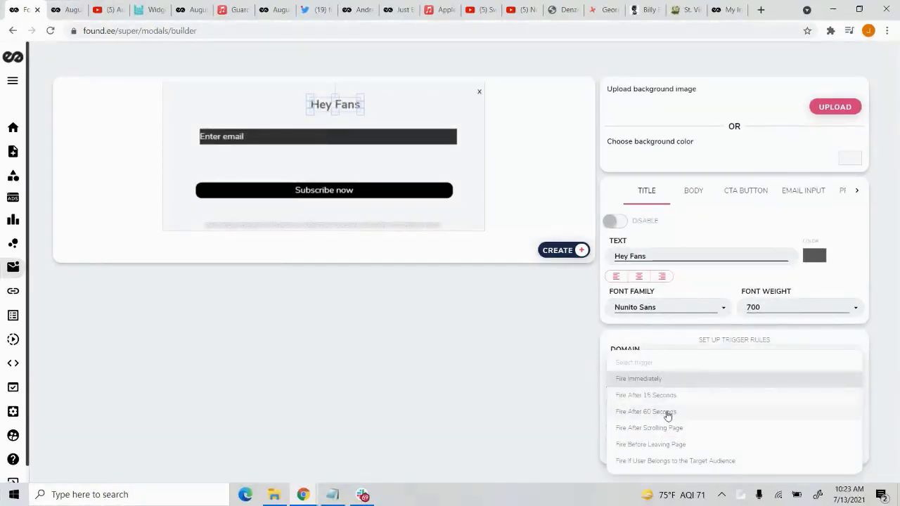
left_click(690, 460)
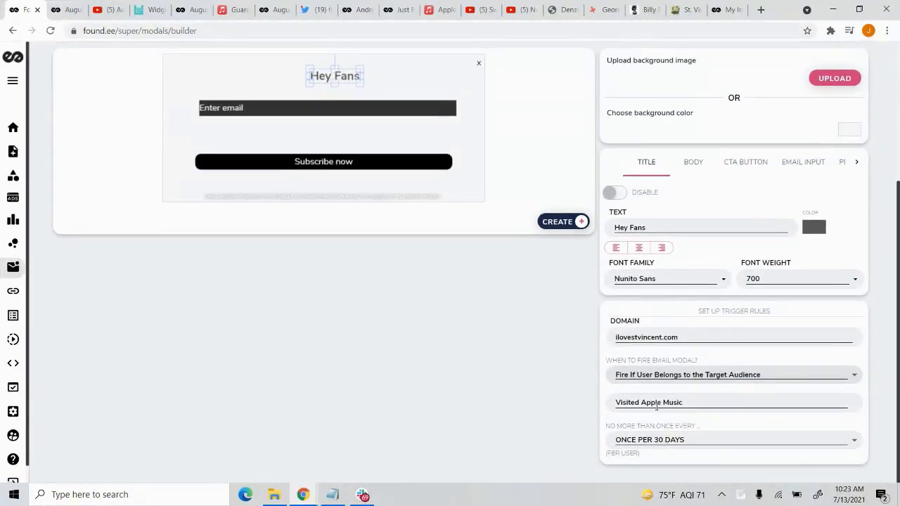
Set the email modal's per-user frequency cap to NO LIMIT.
triple_click(655, 404)
left_click(543, 392)
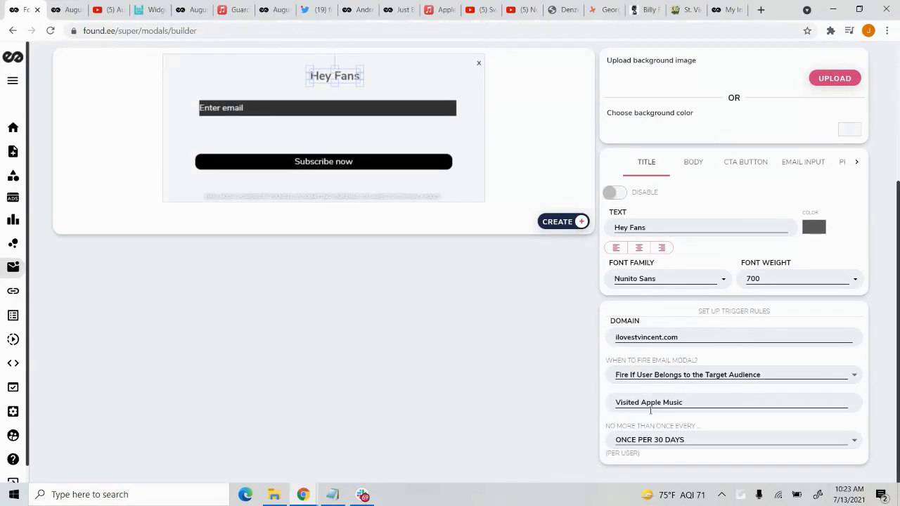
left_click(669, 441)
left_click(646, 387)
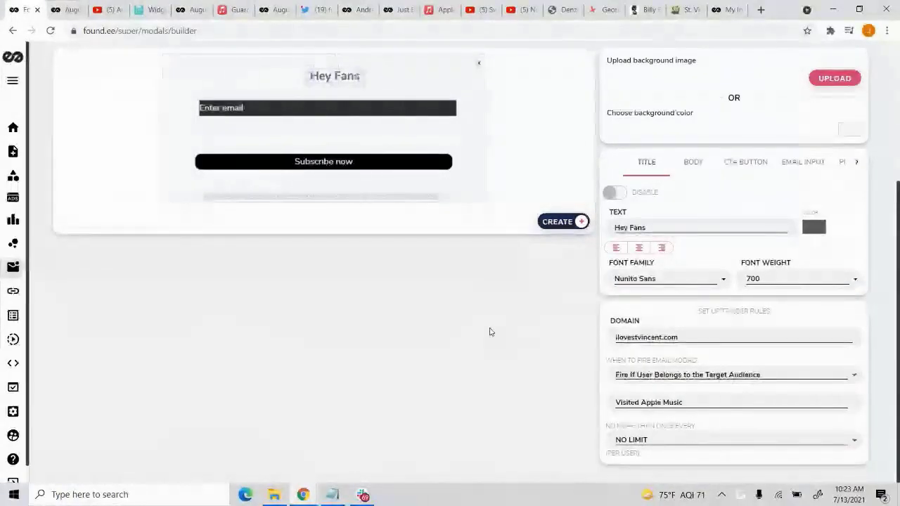
Open the found.ee dashboard and check the YouTube subscribe links in the Notepad notes.
scroll(490, 332, "up", 3)
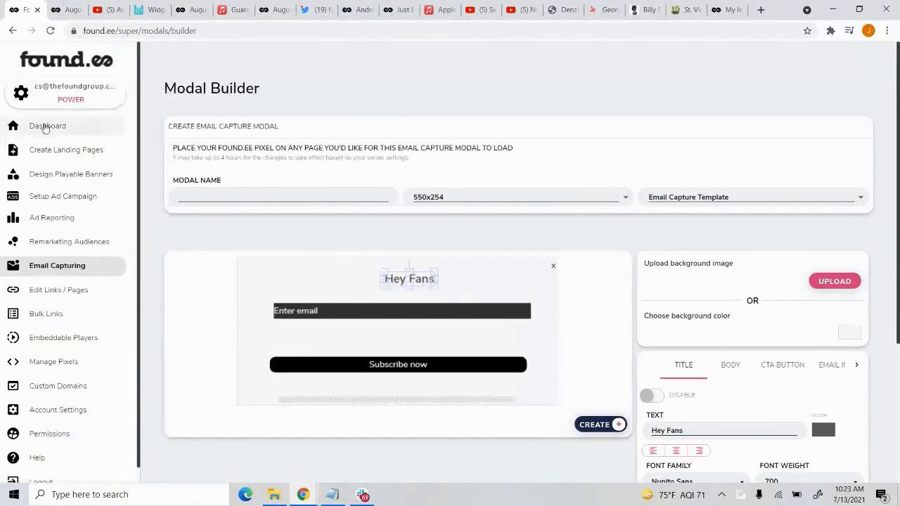
left_click(44, 126)
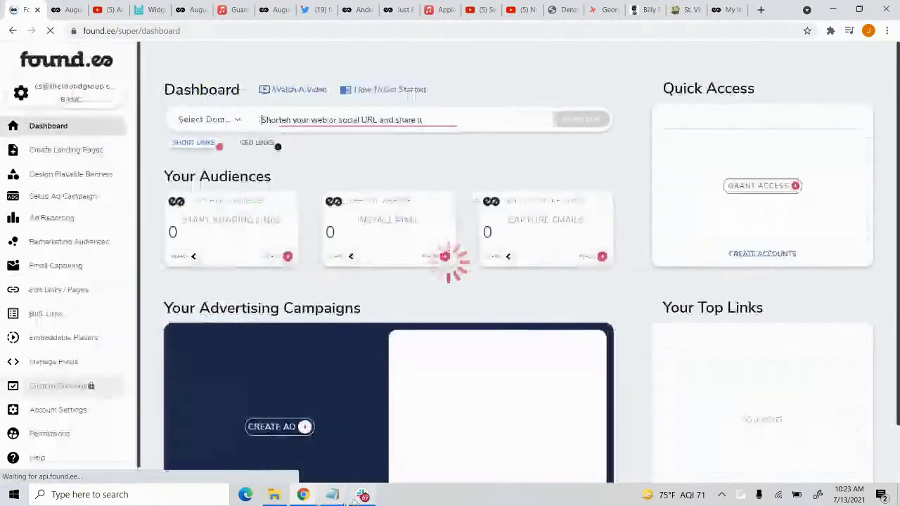
left_click(333, 494)
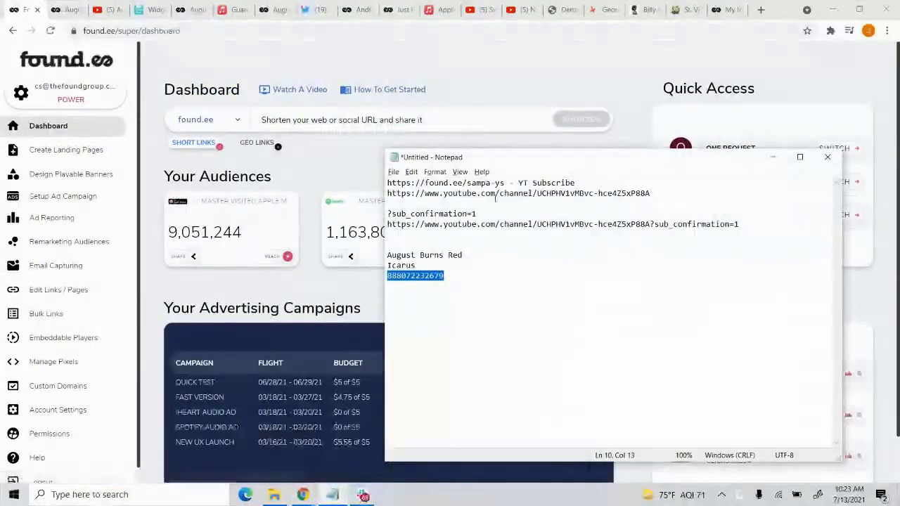
left_click(568, 59)
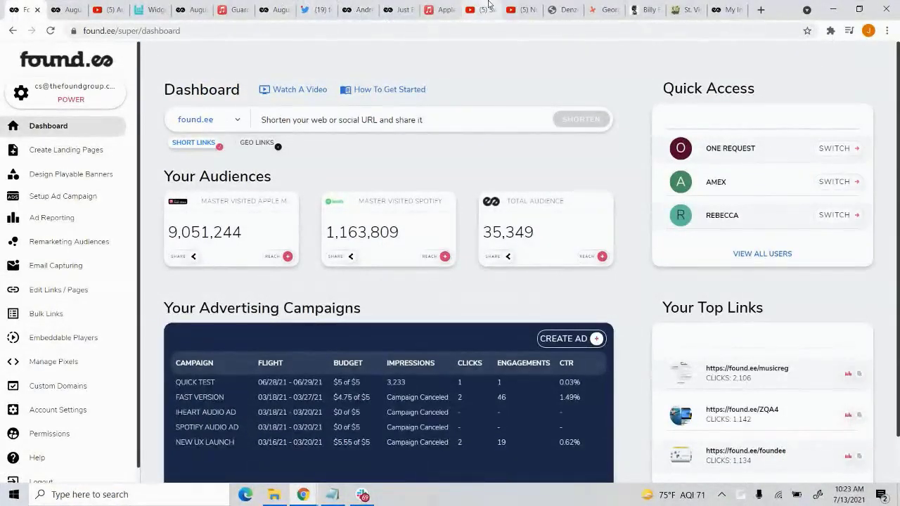
Examine the found.ee links in the featured video description on Switchfoot's YouTube channel and return to the dashboard.
left_click(489, 8)
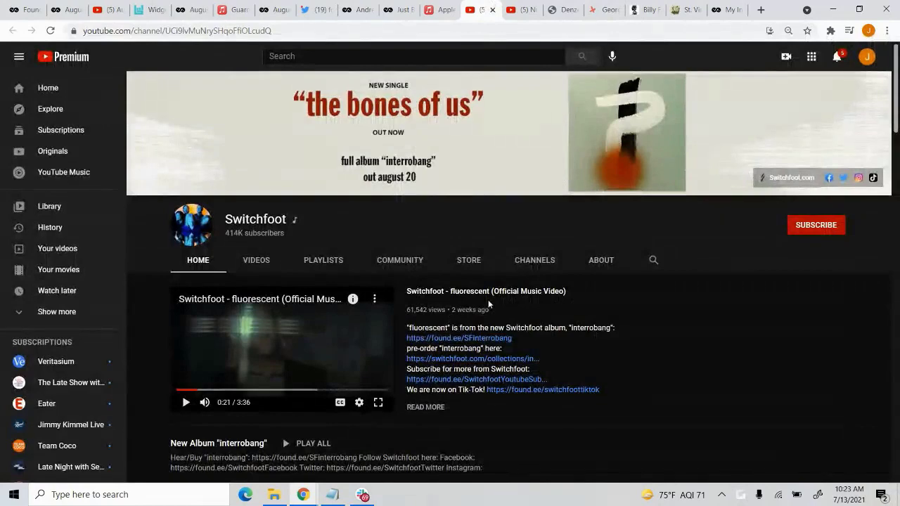
scroll(489, 300, "down", 1)
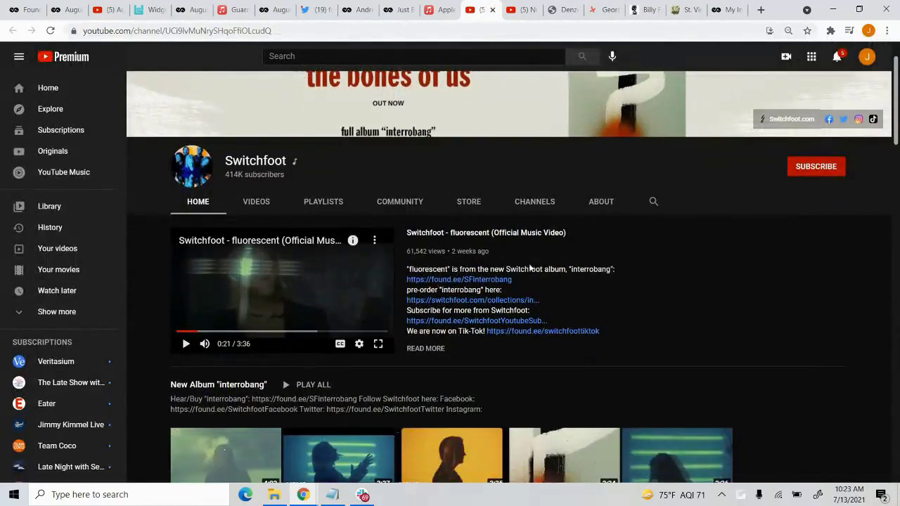
left_click_drag(523, 286, 399, 281)
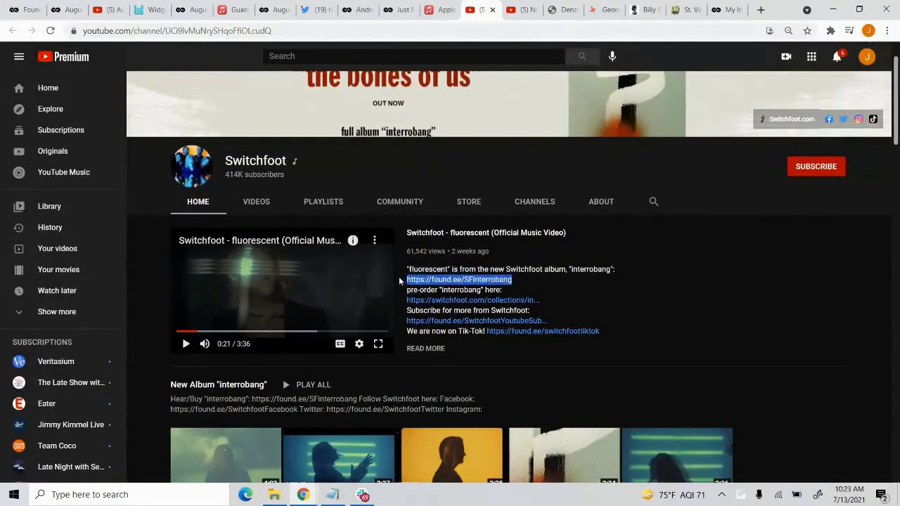
left_click(593, 281)
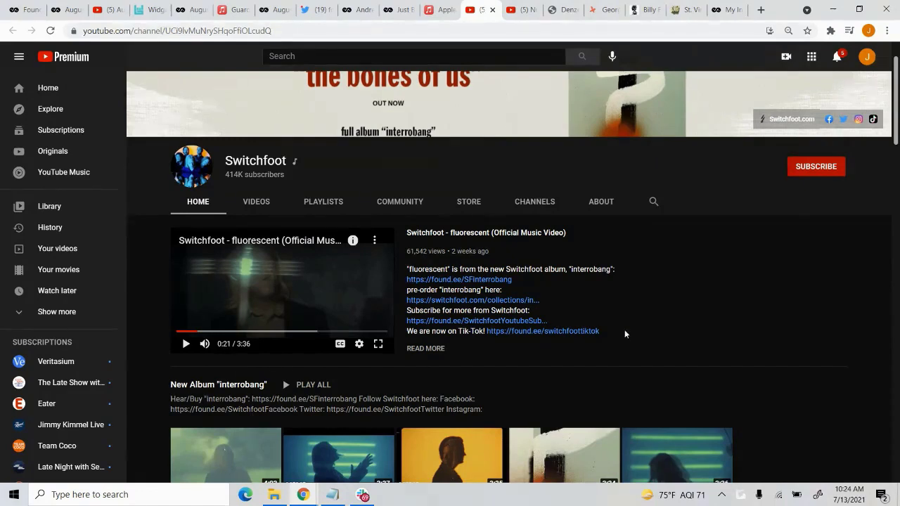
scroll(643, 347, "up", 1)
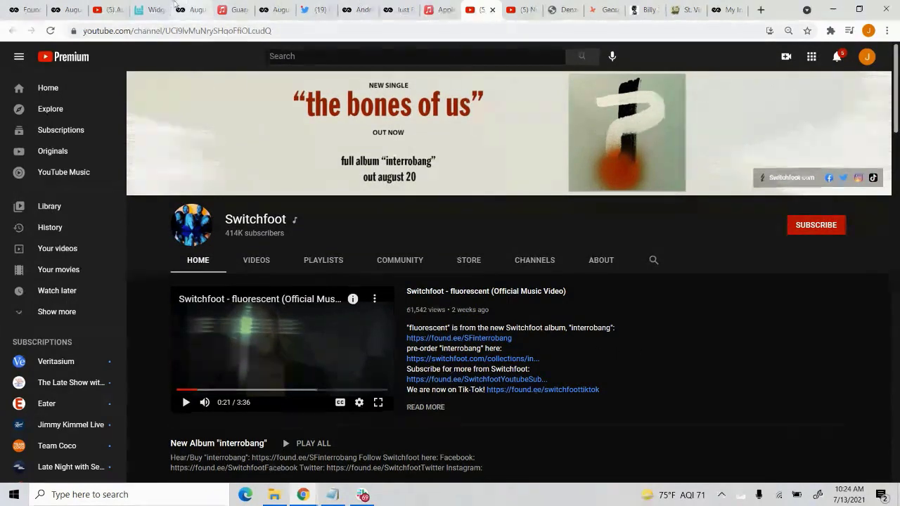
left_click(32, 9)
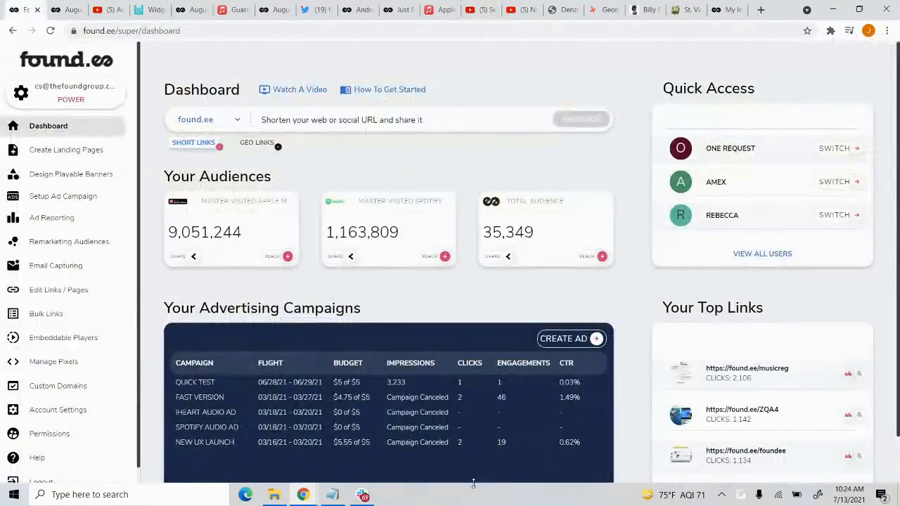
left_click(362, 495)
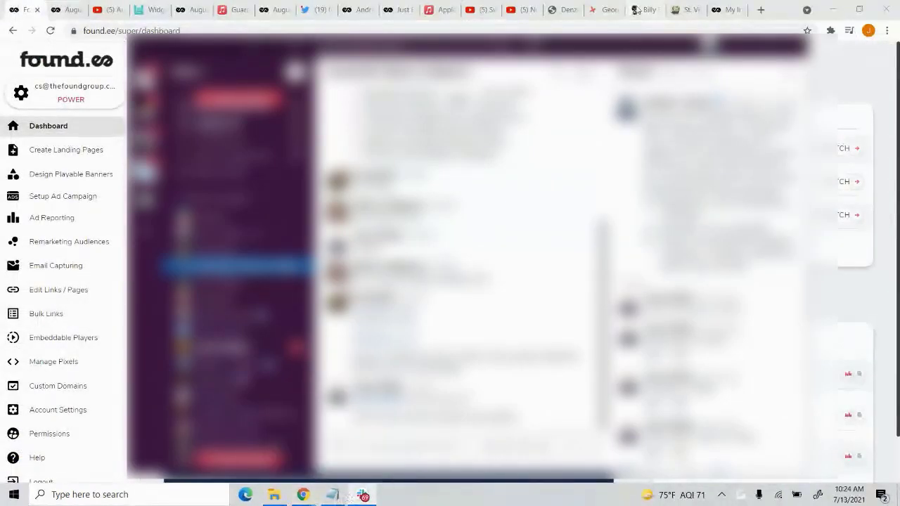
left_click(640, 10)
left_click(32, 9)
left_click(65, 10)
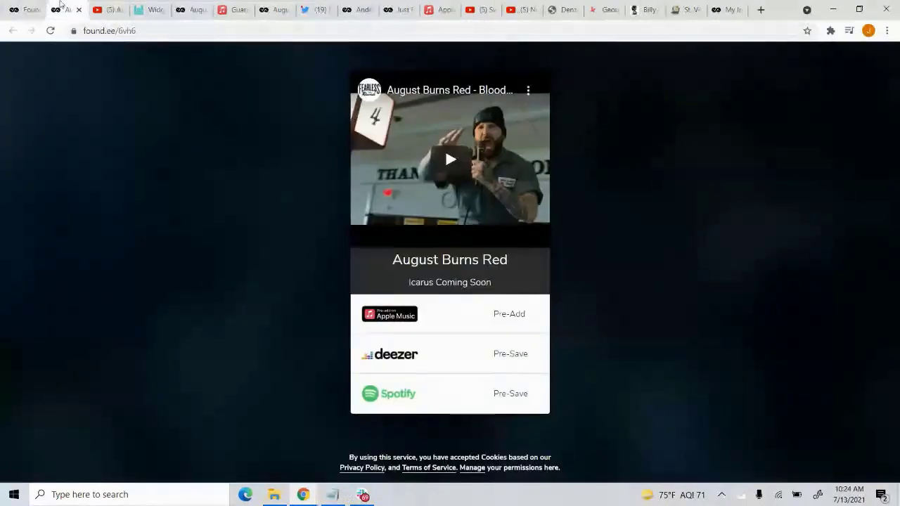
left_click(32, 9)
Copy the YouTube channel URL ending in ?sub_confirmation=1 from the Notepad notes.
left_click(329, 500)
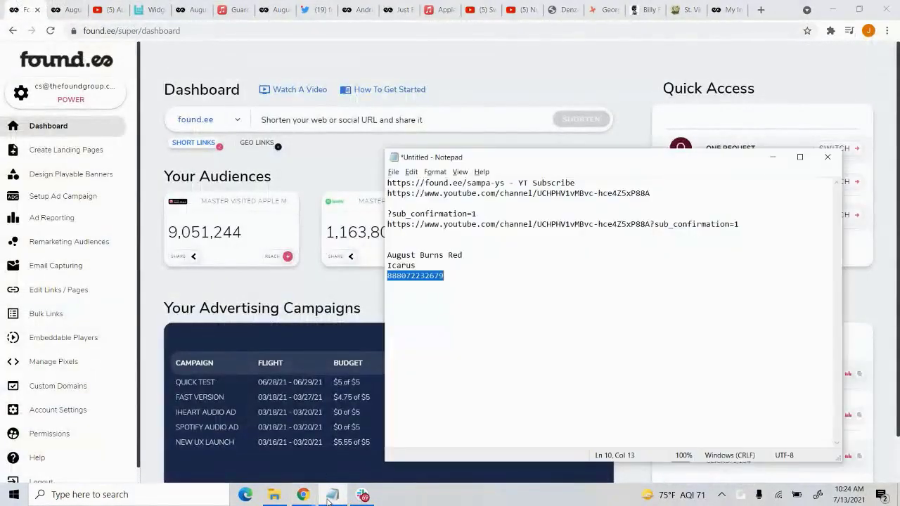
left_click(754, 225)
left_click(373, 224, "shift")
key("ctrl+c")
left_click(382, 137)
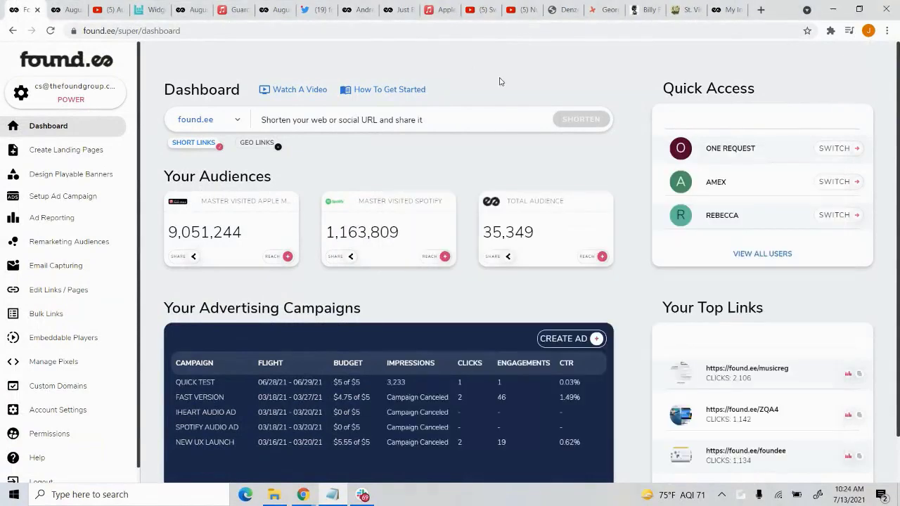
Shorten the copied YouTube subscription URL with the found.ee domain and open the resulting short link.
left_click(427, 120)
key("ctrl+v")
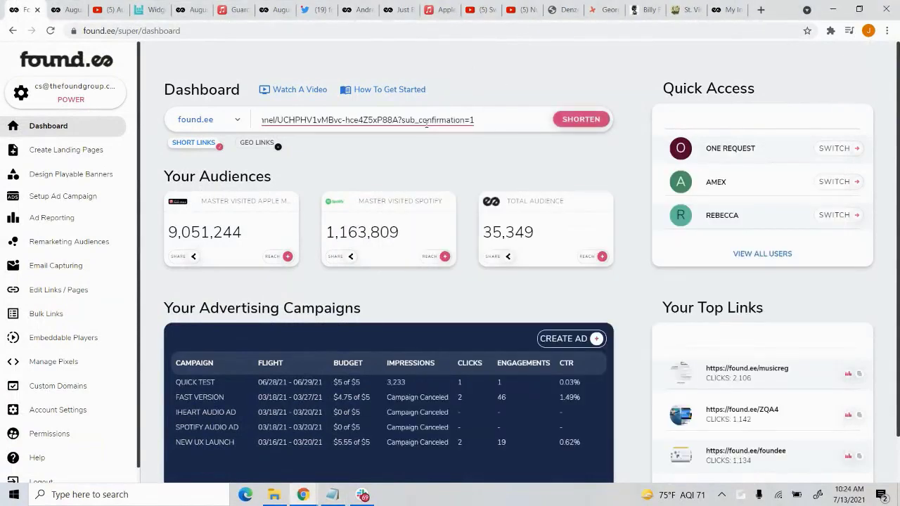
left_click(562, 121)
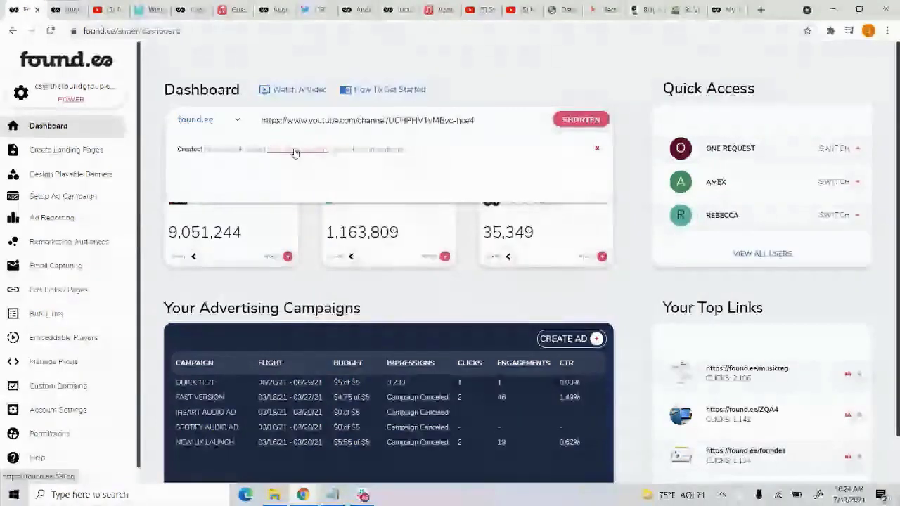
left_click(296, 149)
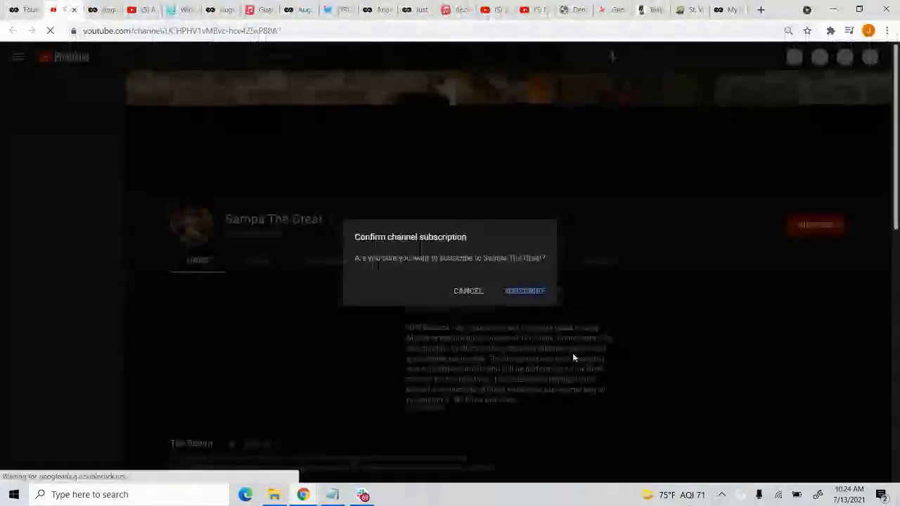
Confirm the subscription to the Sampa The Great channel and close its YouTube tab.
left_click_drag(353, 236, 528, 260)
left_click(507, 291)
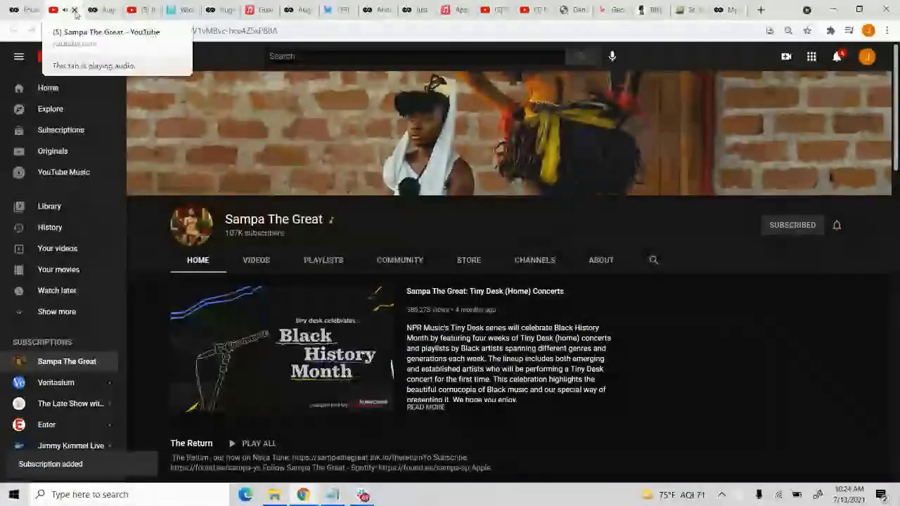
left_click(75, 10)
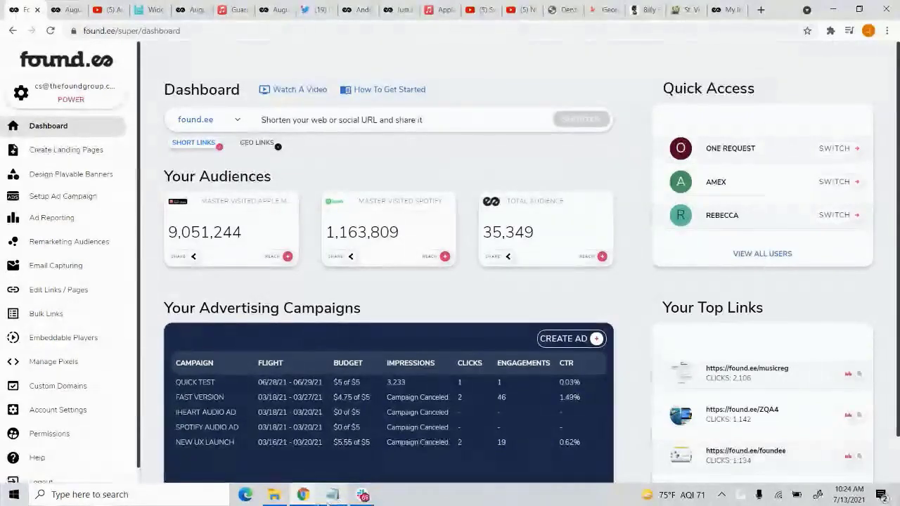
In the Notepad notes, insert a blank line between ?sub_confirmation=1 and the full subscription URL, and highlight the parameter.
left_click(332, 495)
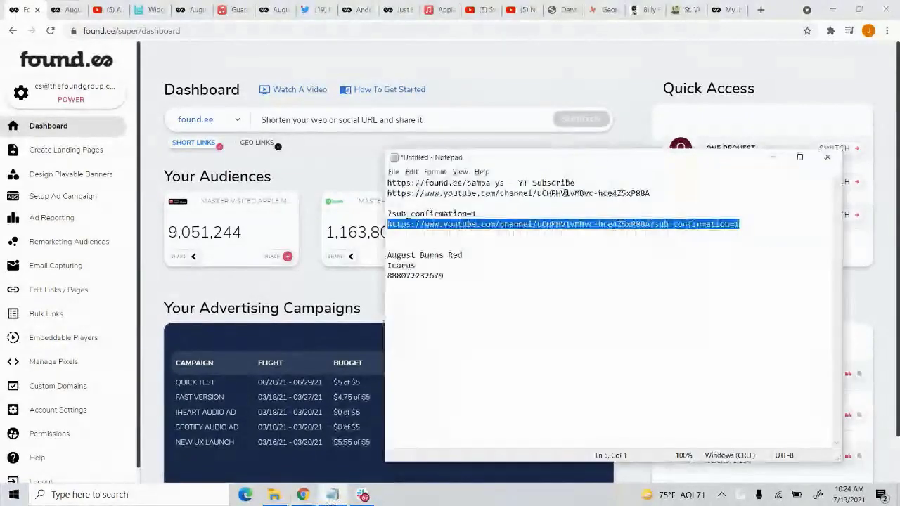
left_click(482, 208)
key("Return")
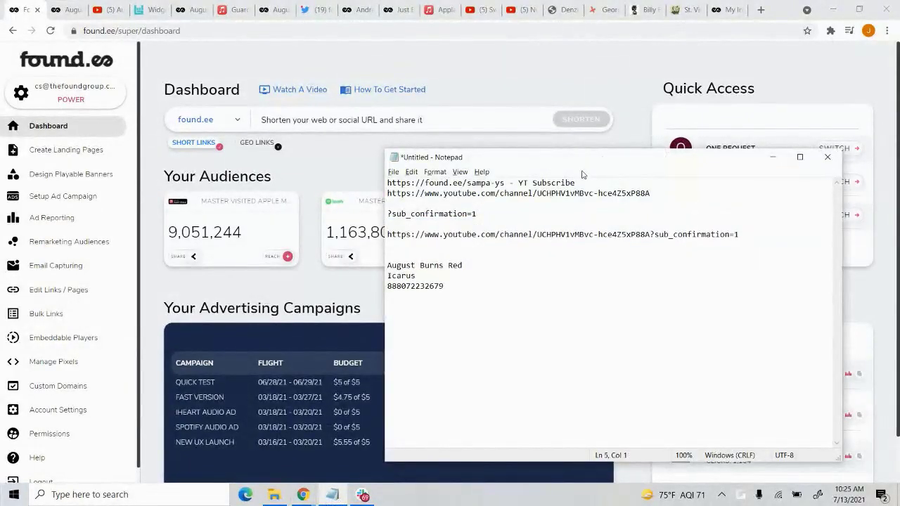
key("Up")
key("shift+End")
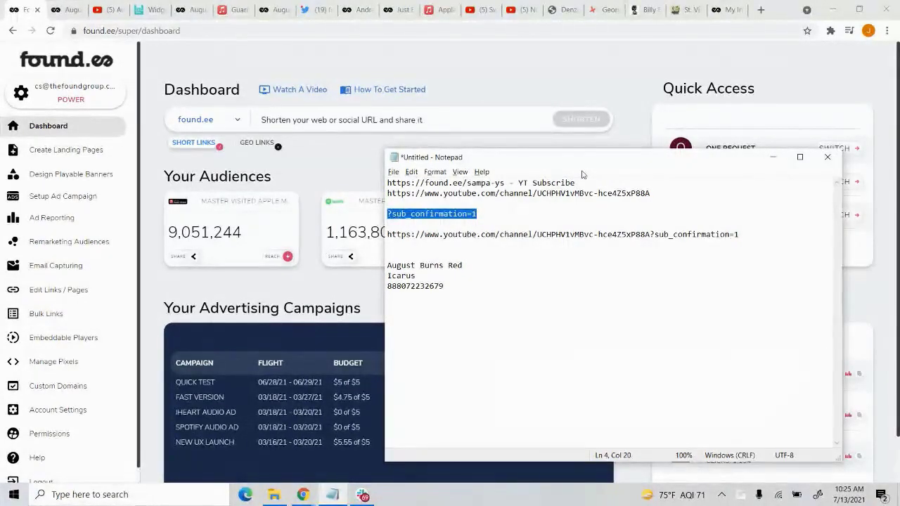
Move the plain YouTube channel URL to the line directly above ?sub_confirmation=1.
left_click_drag(650, 193, 374, 196)
key("ctrl+c")
key("BackSpace")
left_click(410, 202)
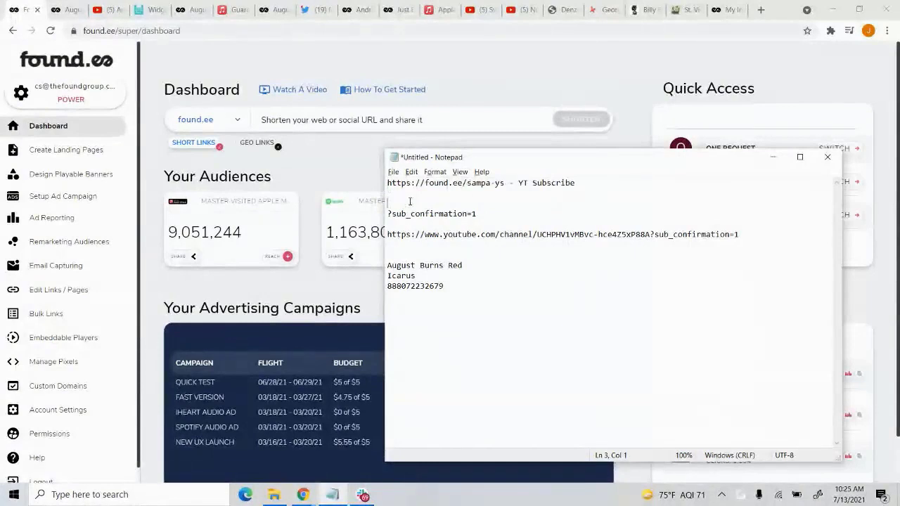
key("ctrl+v")
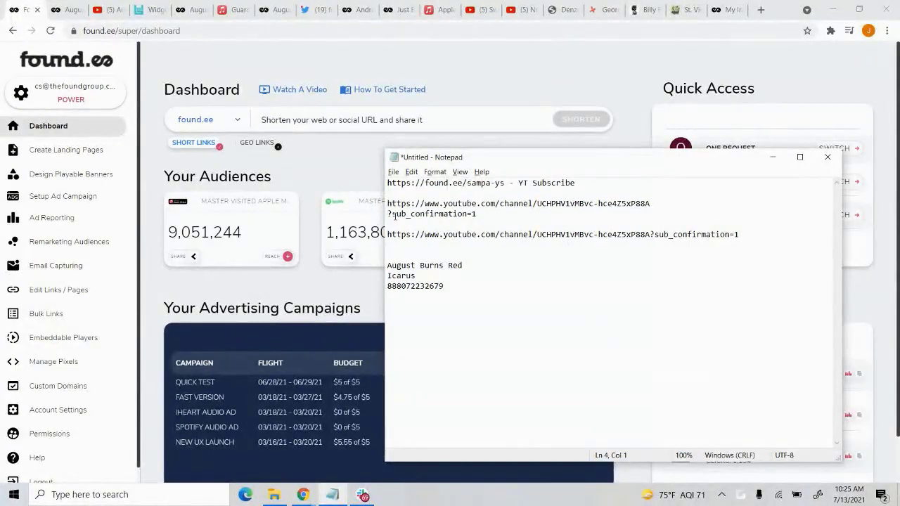
Append ?sub_confirmation=1 to the end of the channel URL, highlight the combined link, and return to the found.ee dashboard.
key("shift+End")
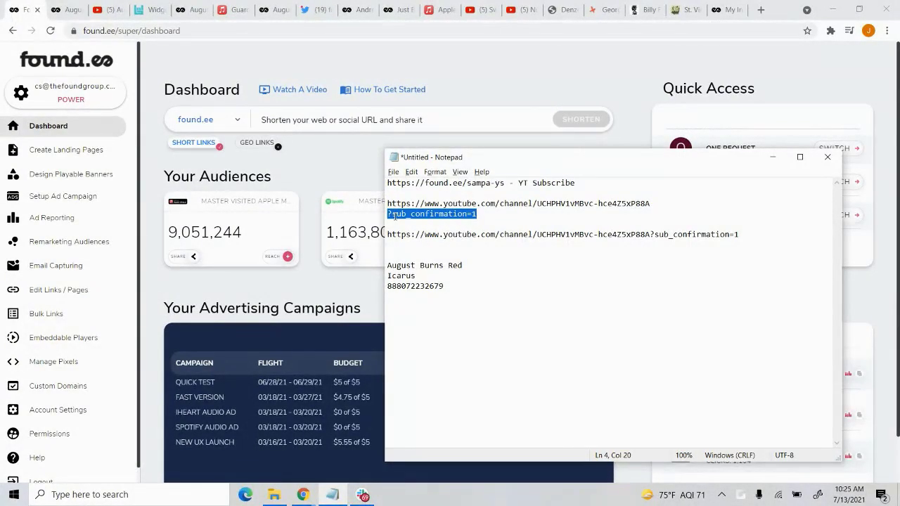
key("Home")
key("BackSpace")
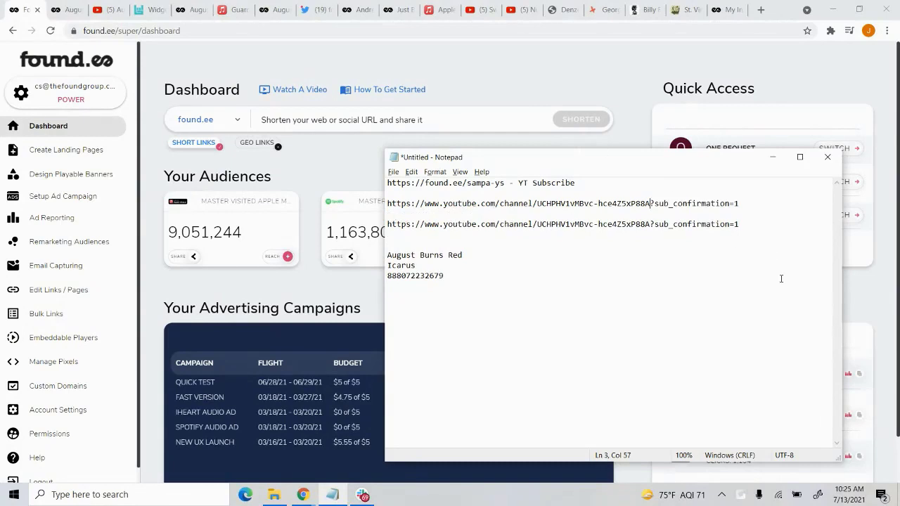
left_click_drag(741, 205, 378, 206)
left_click(461, 86)
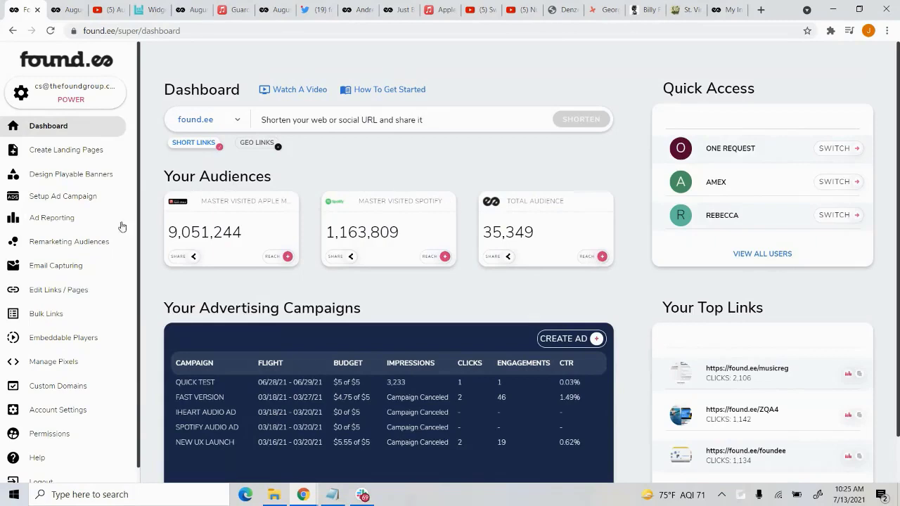
Open the found.ee account settings and enter 00000f as the general Amazon affiliate ID.
scroll(105, 302, "down", 1)
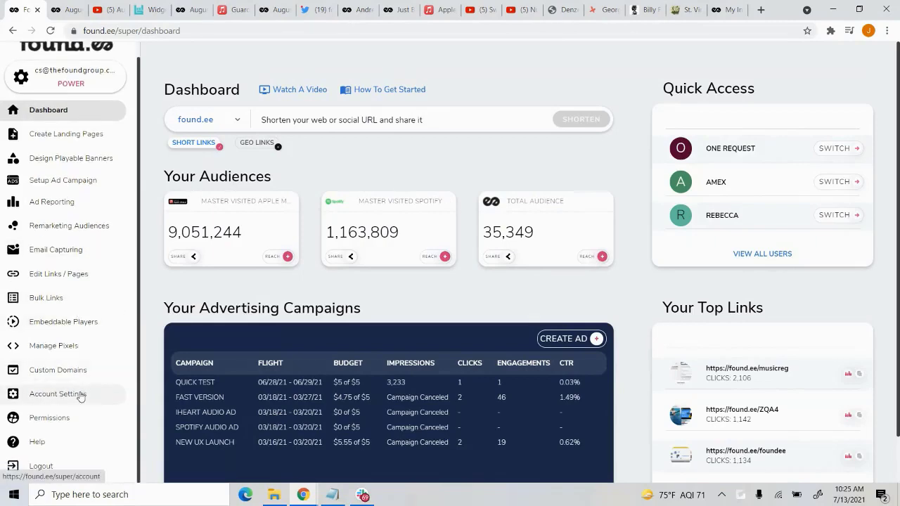
left_click(81, 397)
scroll(585, 343, "down", 1)
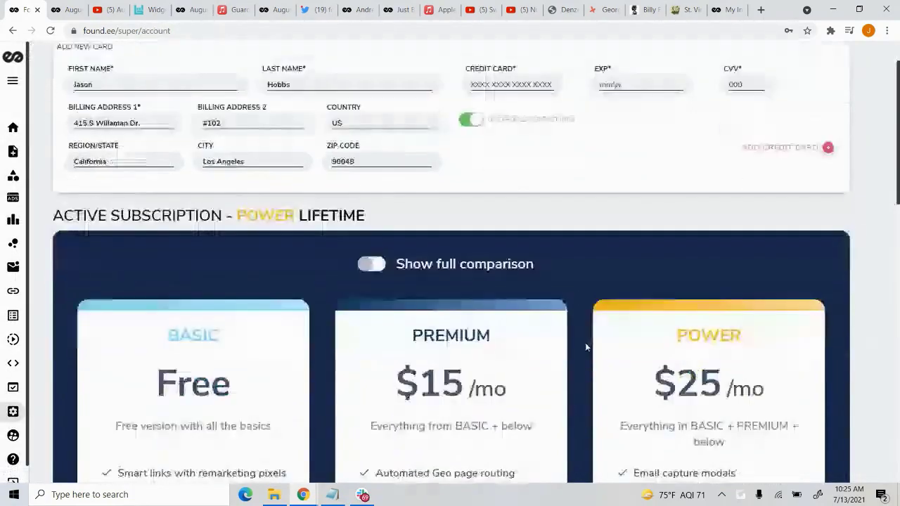
scroll(585, 343, "down", 10)
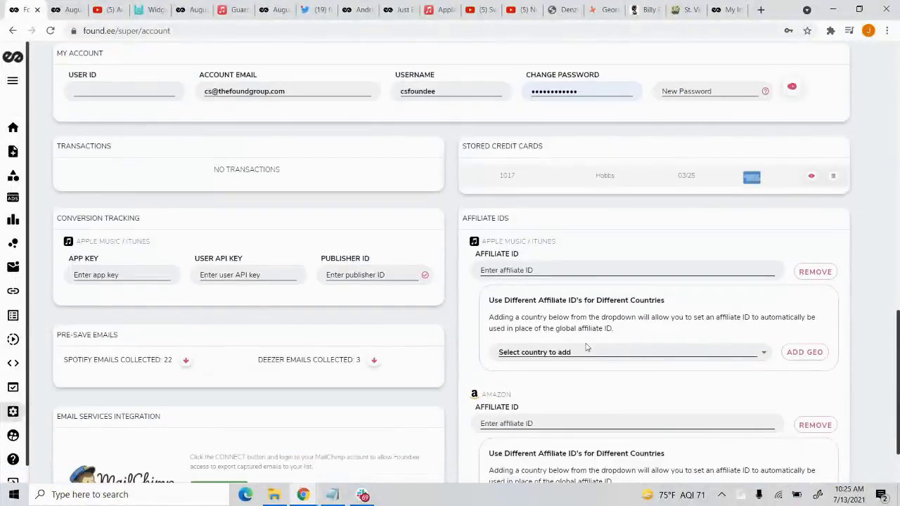
scroll(586, 347, "down", 1)
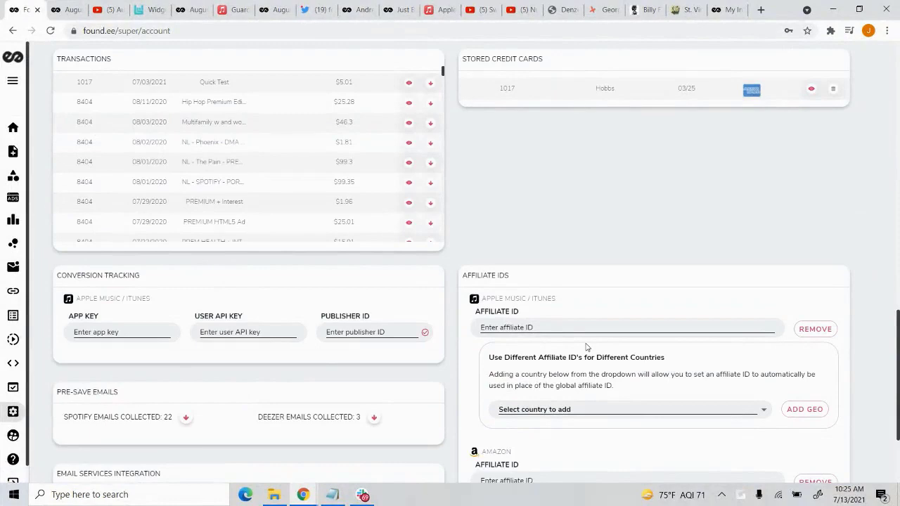
scroll(587, 347, "down", 3)
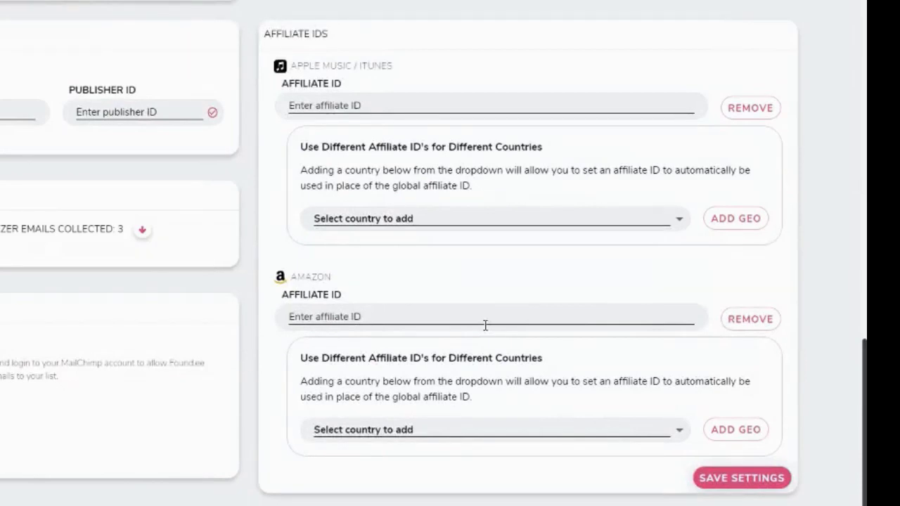
type("00000")
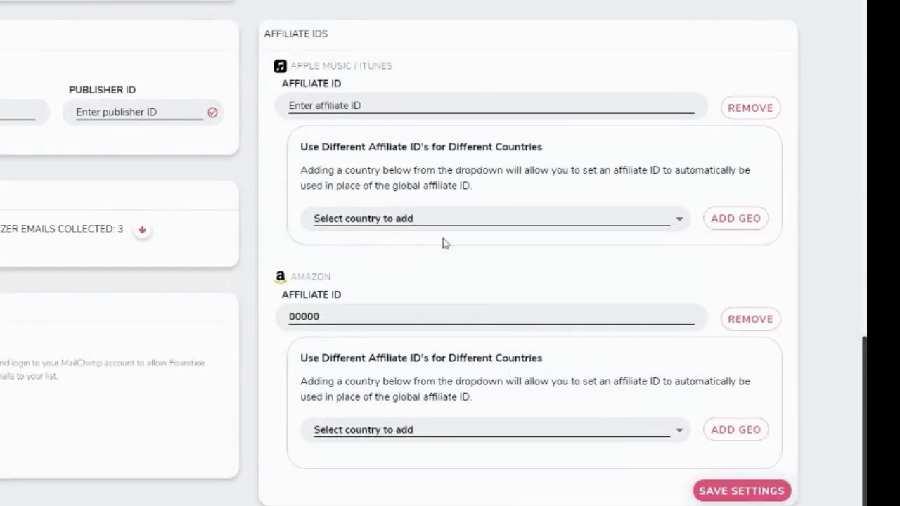
double_click(351, 316)
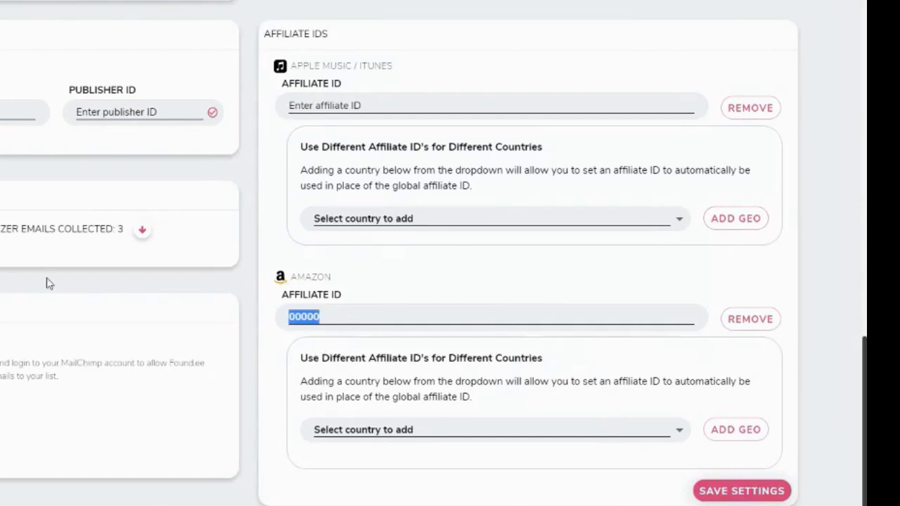
left_click(422, 325)
type("f")
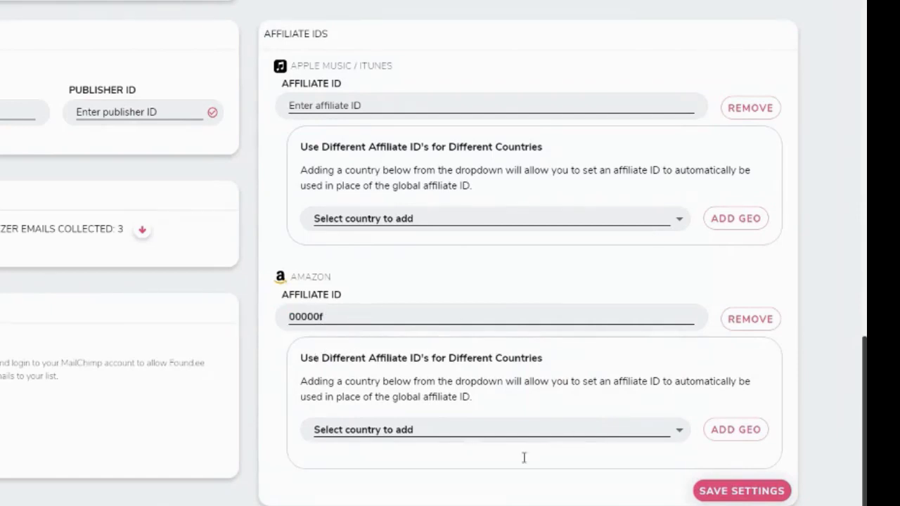
Add Australia as a country-specific Amazon entry with the affiliate ID 234ouiasdfj.
left_click(635, 432)
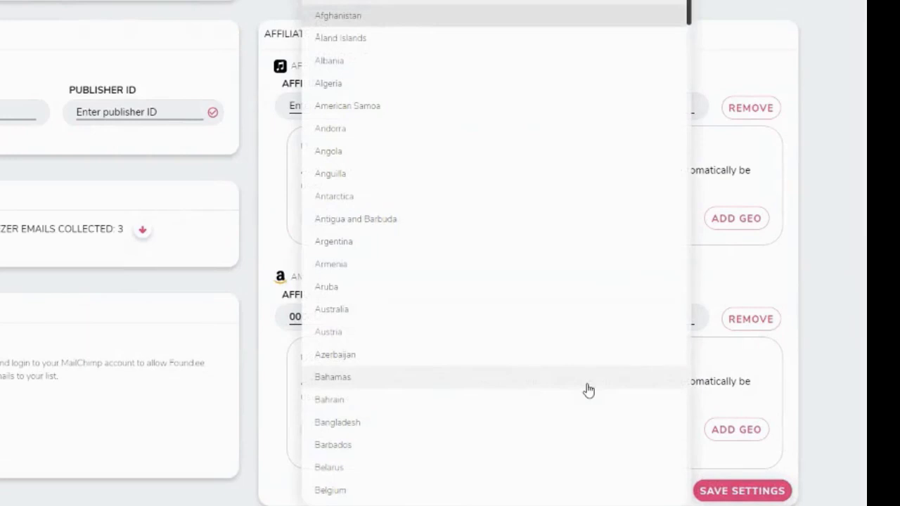
left_click(532, 311)
scroll(847, 494, "down", 1)
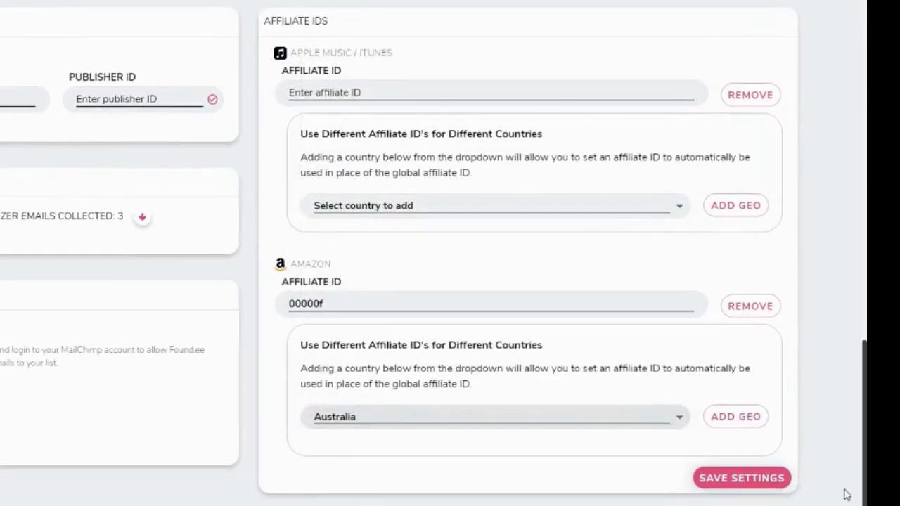
left_click(724, 418)
scroll(620, 345, "down", 1)
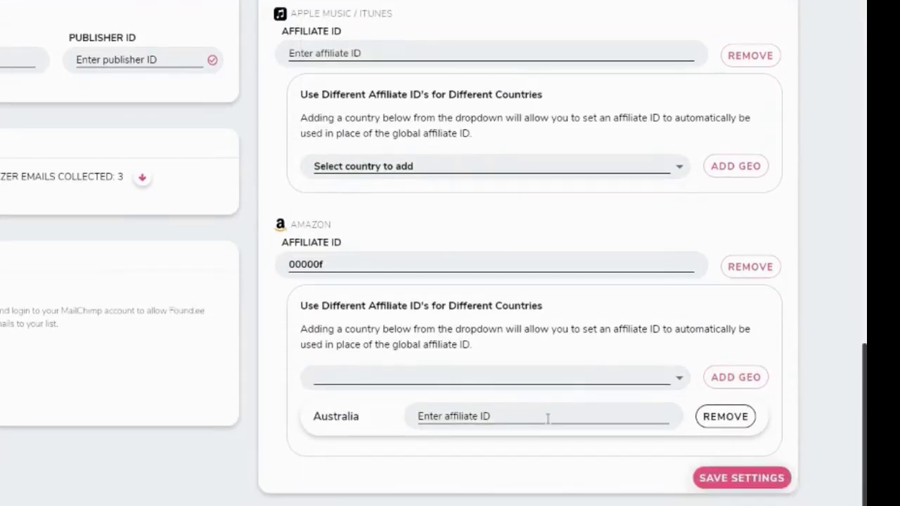
type("234ouiasdfj")
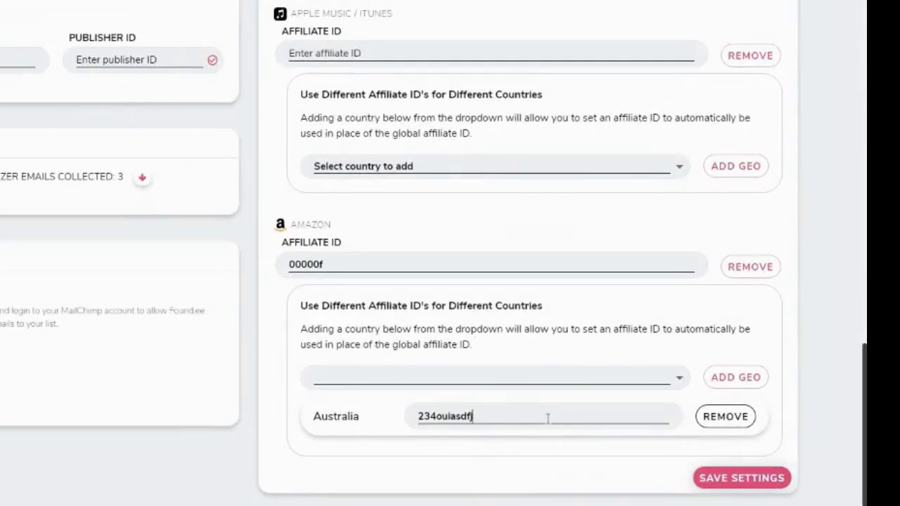
Add Bermuda as a country-specific Amazon entry with the affiliate ID afsd89.
left_click(647, 377)
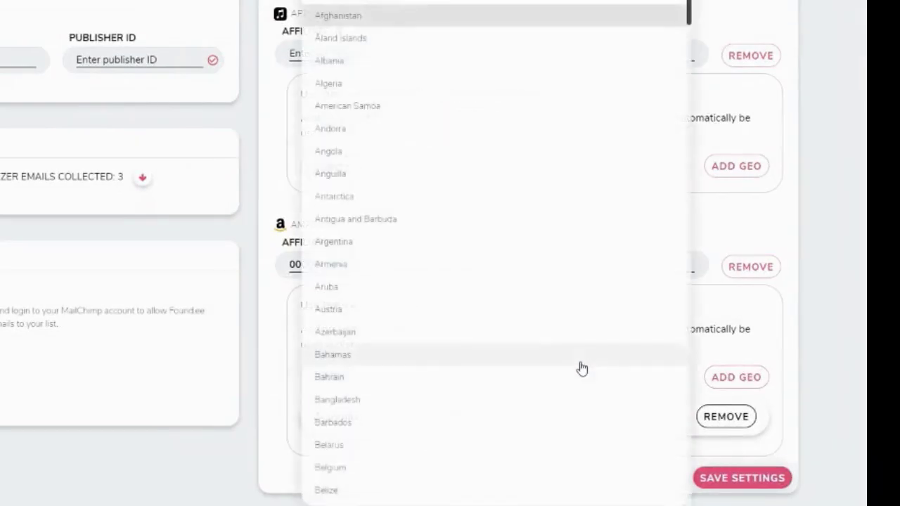
scroll(492, 387, "down", 3)
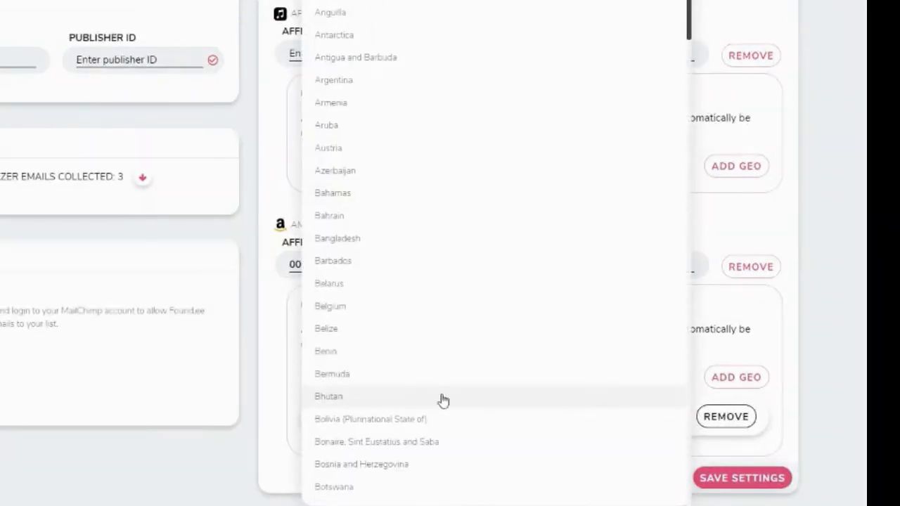
left_click(369, 373)
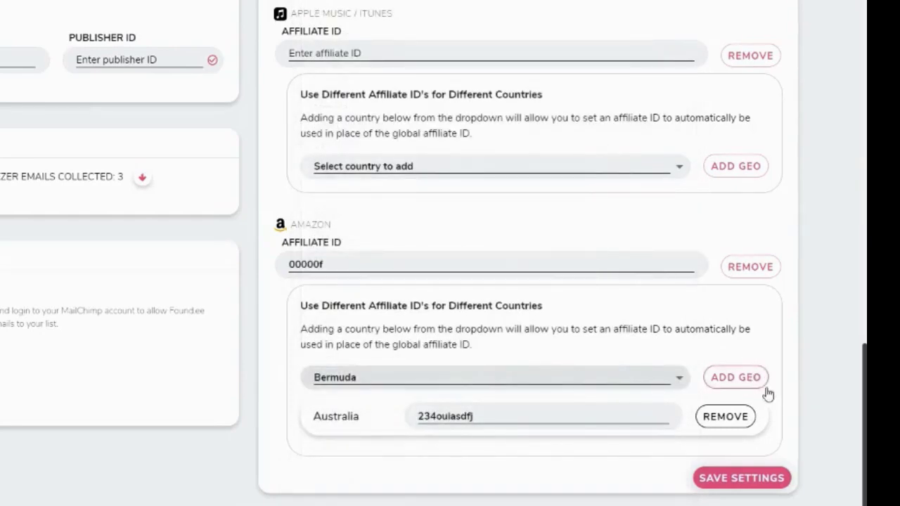
left_click(764, 369)
left_click(515, 471)
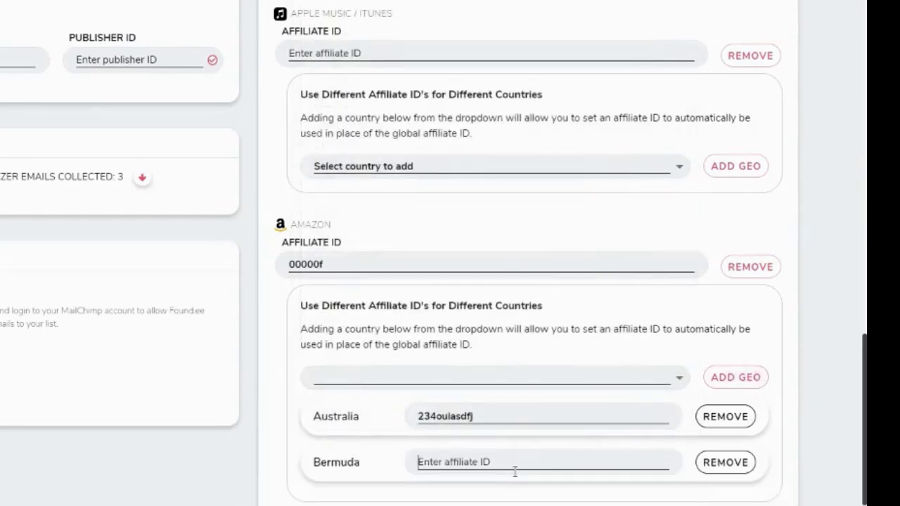
type("afsd89")
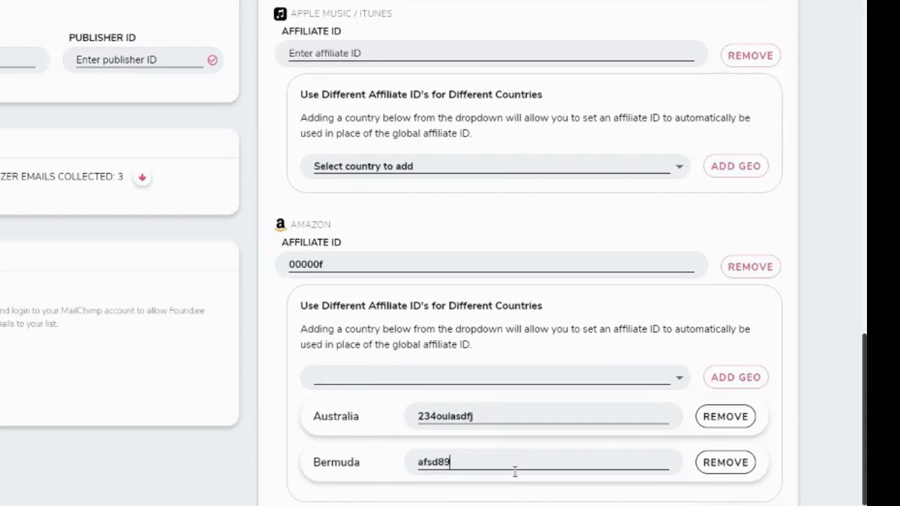
Review the general Amazon affiliate ID and browse the countries available for country-specific IDs.
left_click_drag(352, 260, 196, 262)
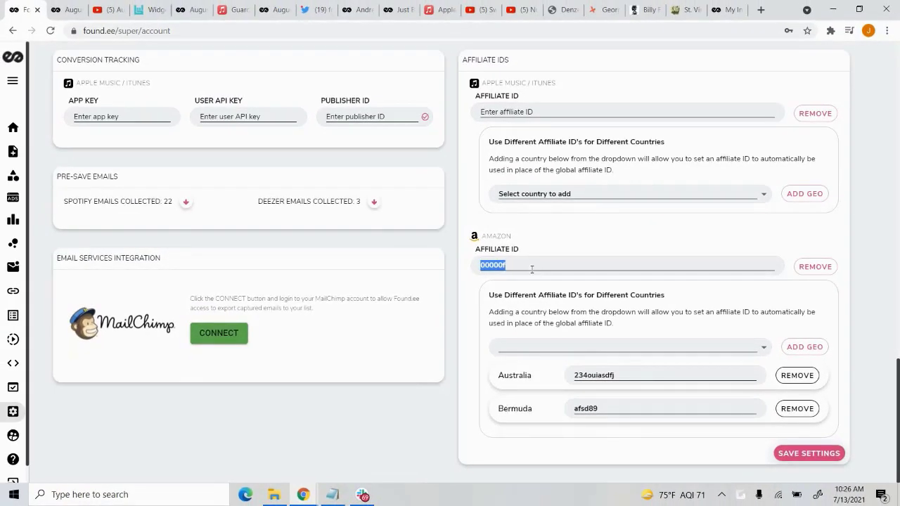
left_click(842, 311)
left_click(658, 347)
scroll(639, 309, "down", 12)
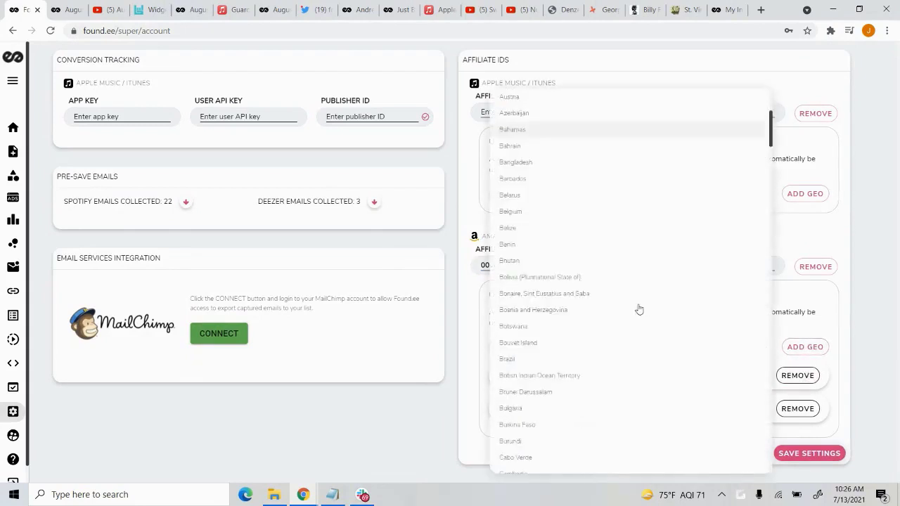
left_click(799, 328)
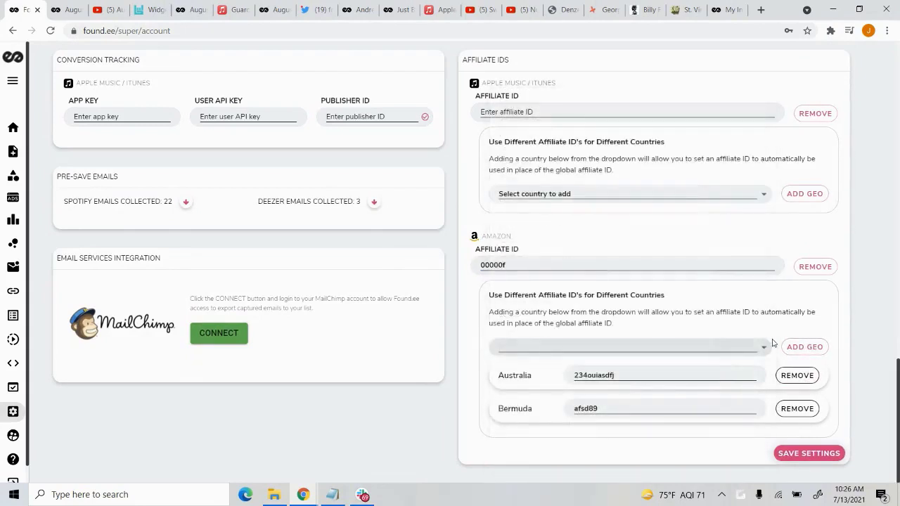
Remove the Australia entry from the Amazon country-specific affiliate IDs.
double_click(523, 268)
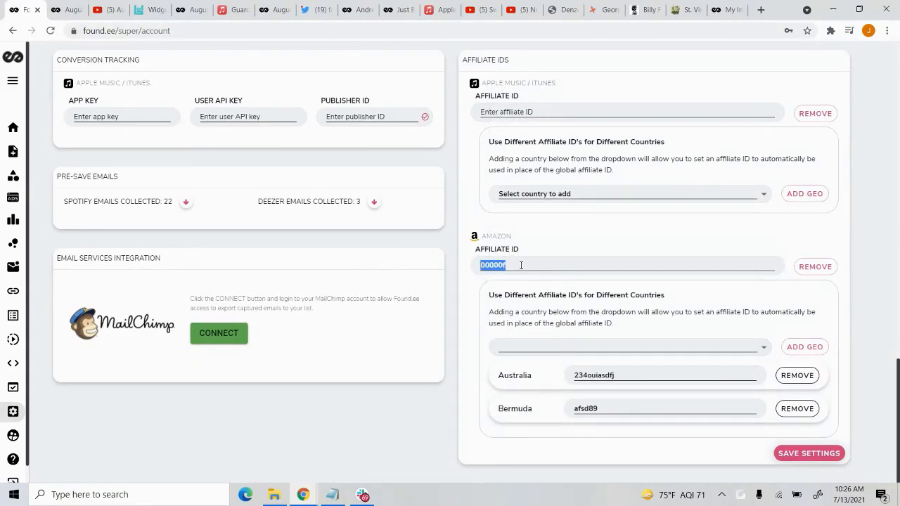
left_click(521, 266)
double_click(793, 382)
left_click(786, 381)
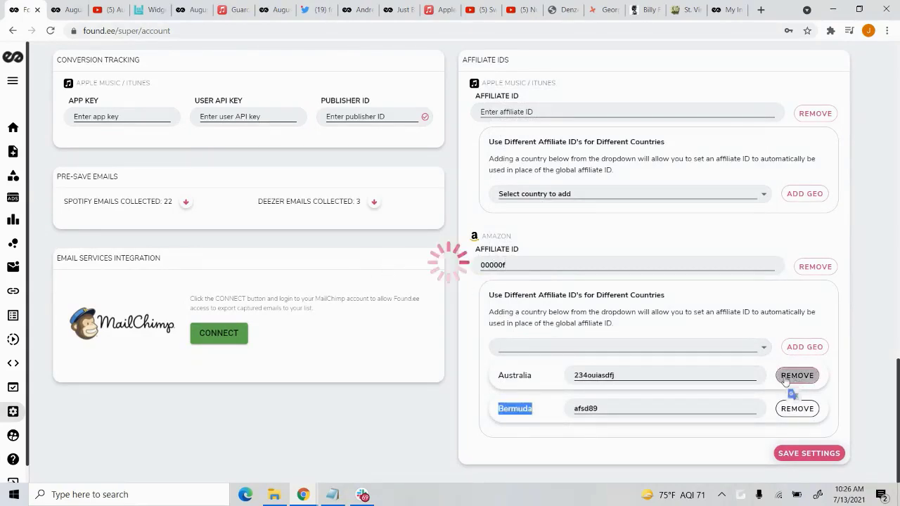
Leave the account settings and go back to the found.ee dashboard.
mouse_move(10, 180)
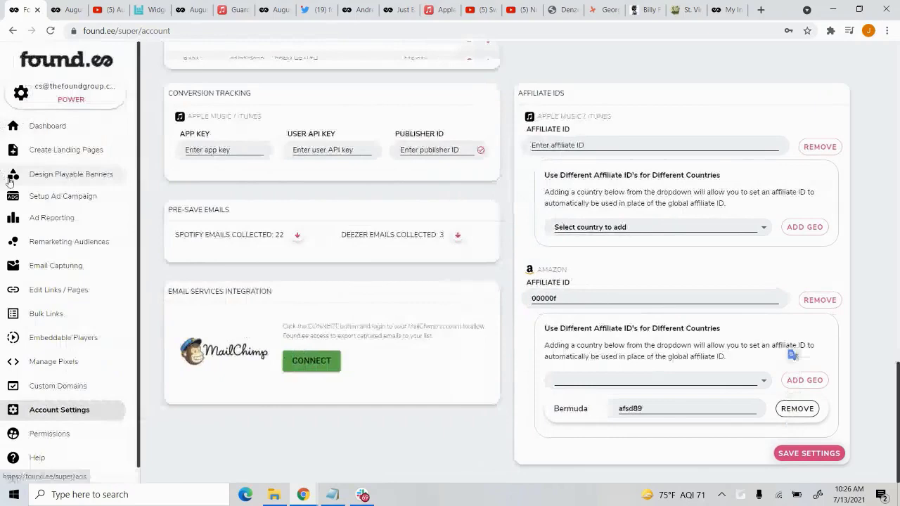
left_click(57, 126)
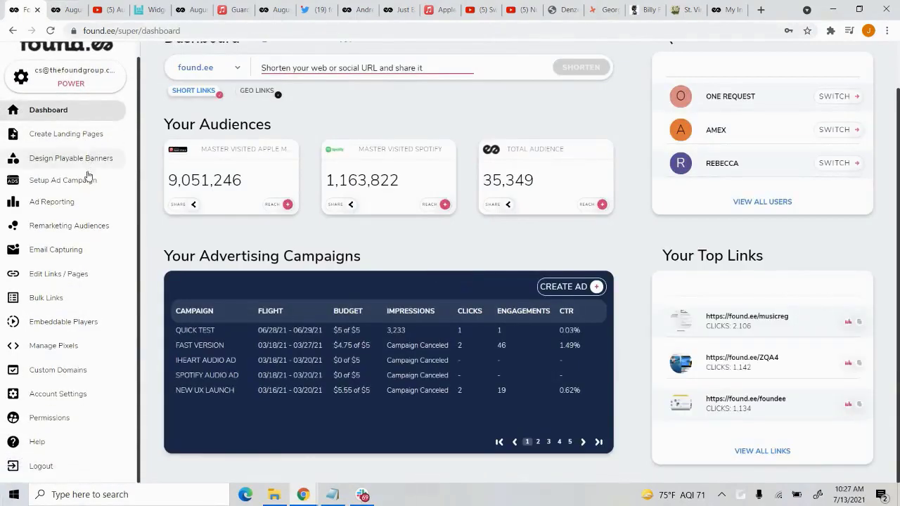
scroll(87, 177, "down", 1)
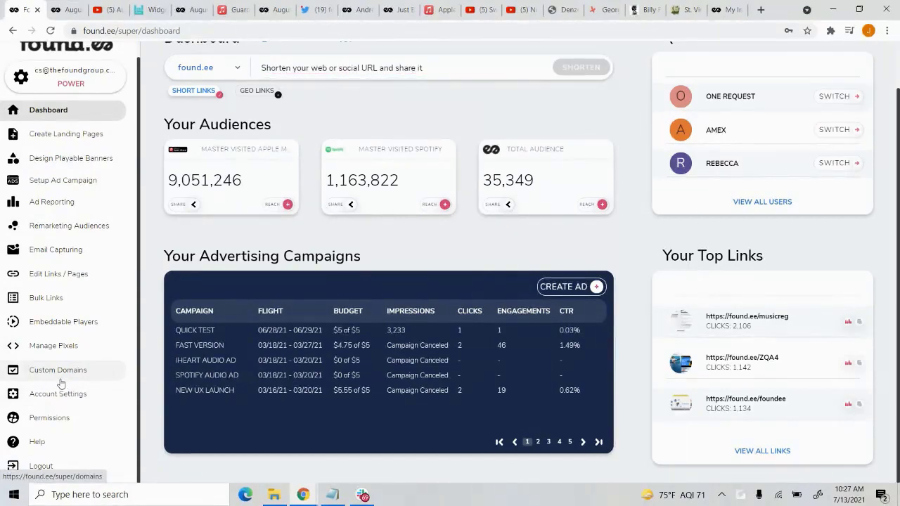
Open the custom domains page and review the DNS setup instructions and the list of existing domains.
left_click(61, 383)
scroll(682, 297, "down", 1)
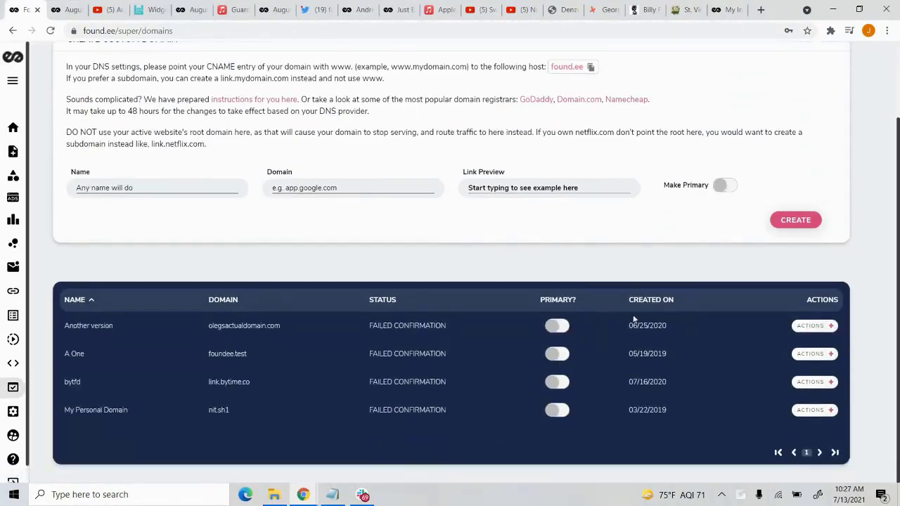
scroll(258, 281, "up", 2)
scroll(263, 282, "down", 2)
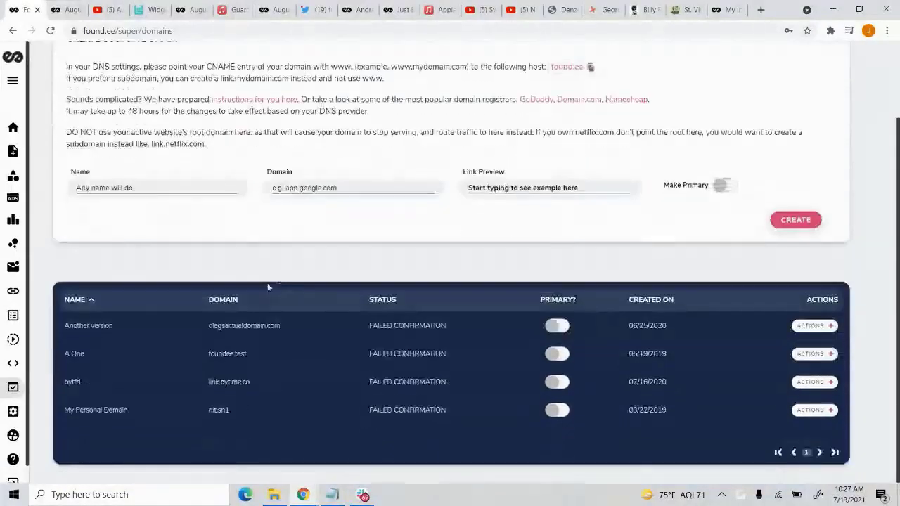
left_click_drag(244, 324, 245, 422)
left_click(281, 446)
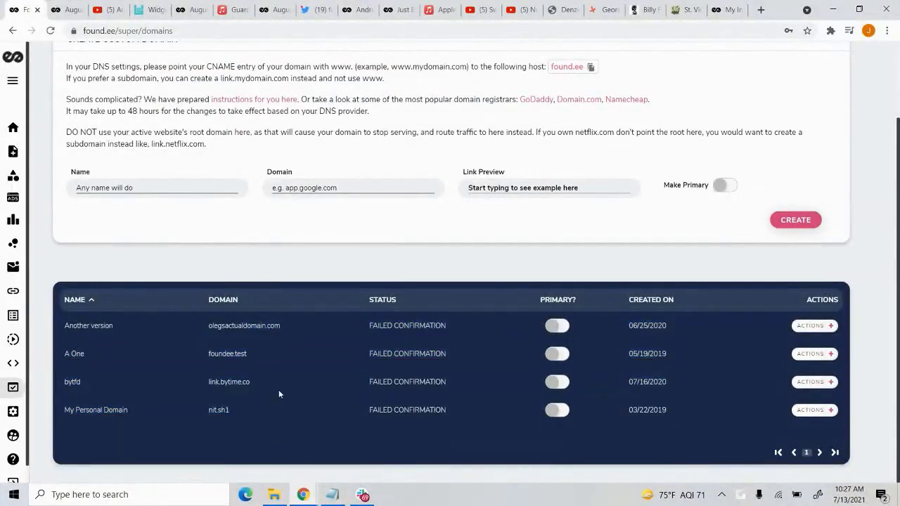
scroll(298, 384, "up", 3)
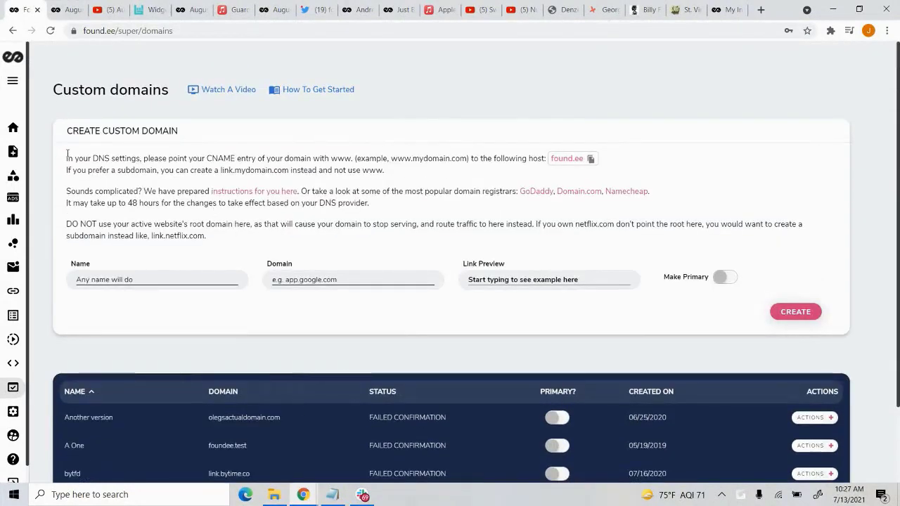
left_click_drag(68, 153, 217, 190)
left_click(286, 169)
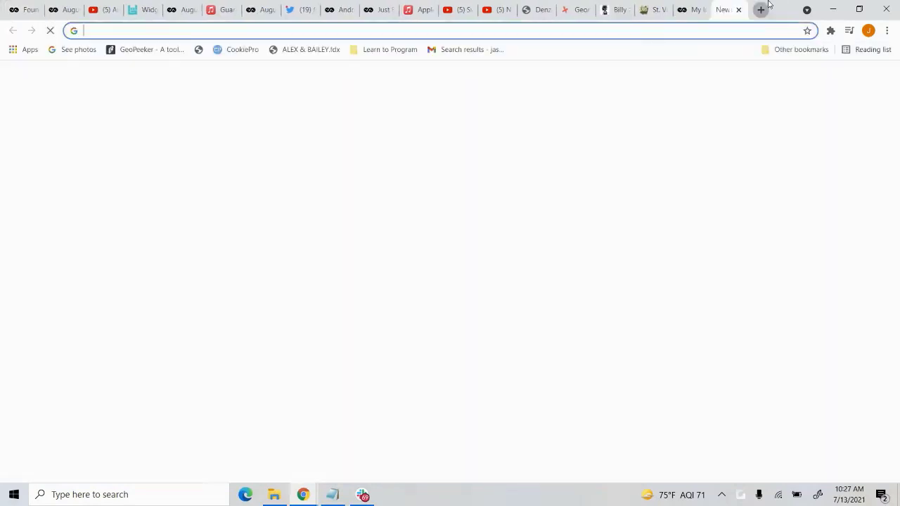
View the St. Vincent store at ilovestvincent.com in a separate tab, then close that tab.
left_click(761, 10)
type("ilovestvincent.com")
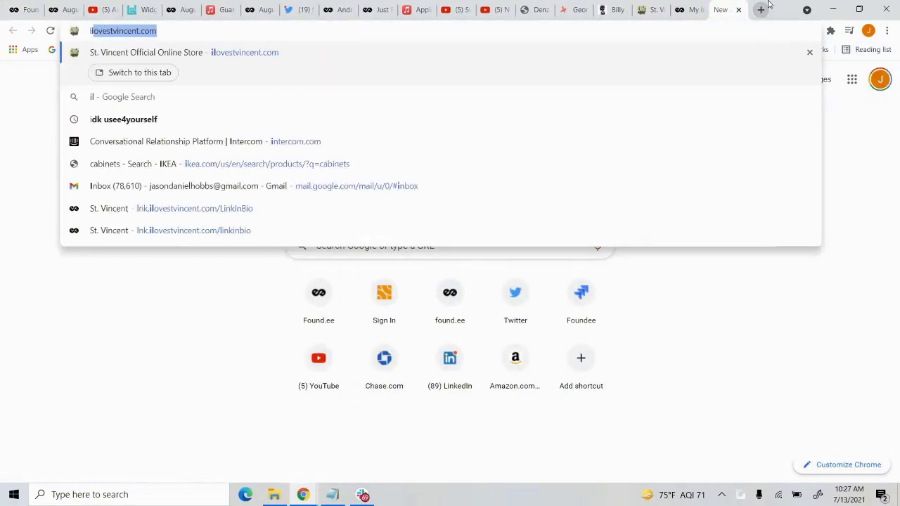
key("Return")
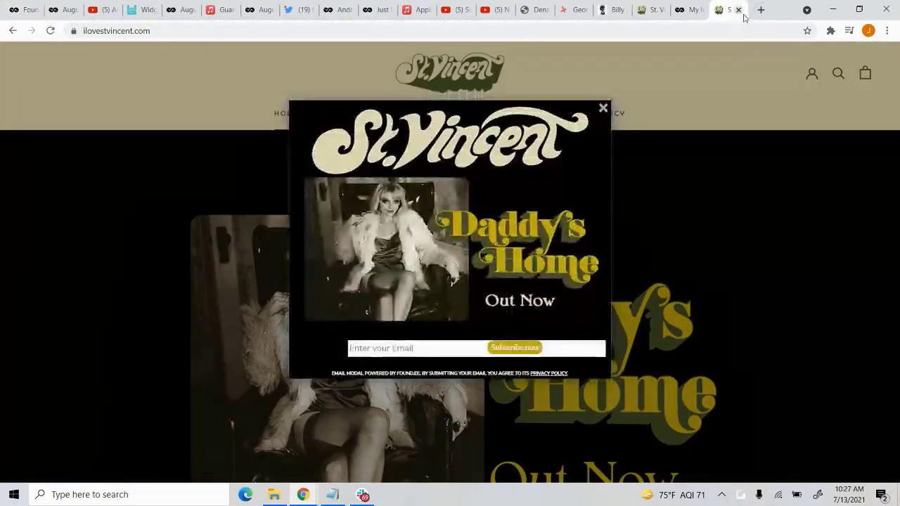
left_click(739, 9)
Open lnk.ilovestvincent.com/LinkInBio in a new tab and examine its custom-domain address and landing page content.
left_click(761, 10)
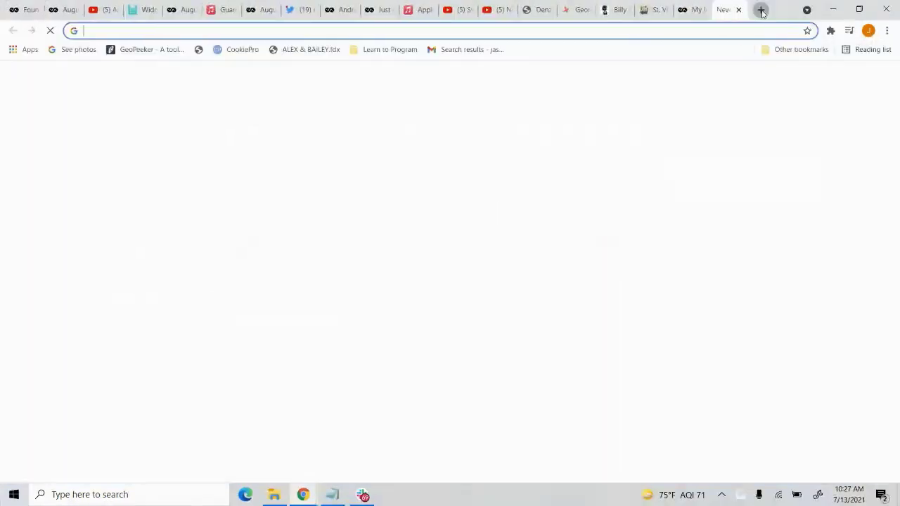
type("l")
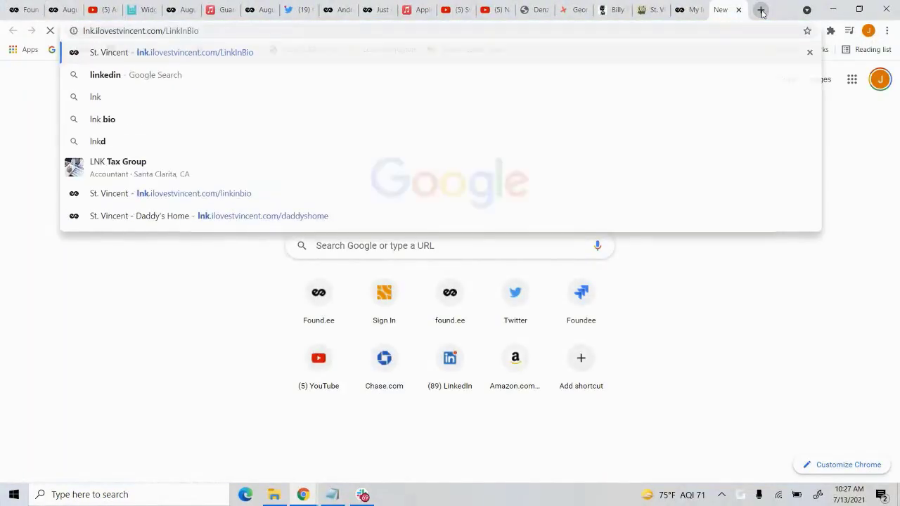
key("Return")
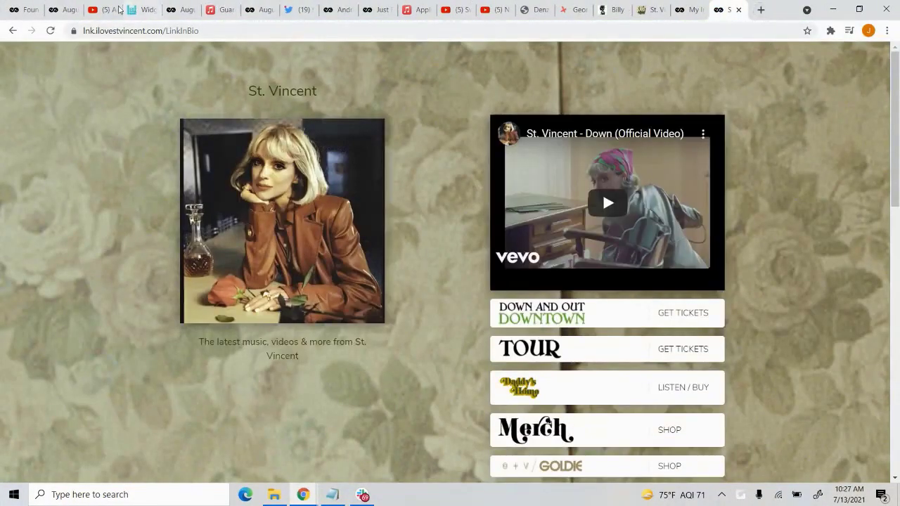
left_click_drag(118, 31, 279, 36)
left_click(130, 83)
scroll(127, 102, "down", 10)
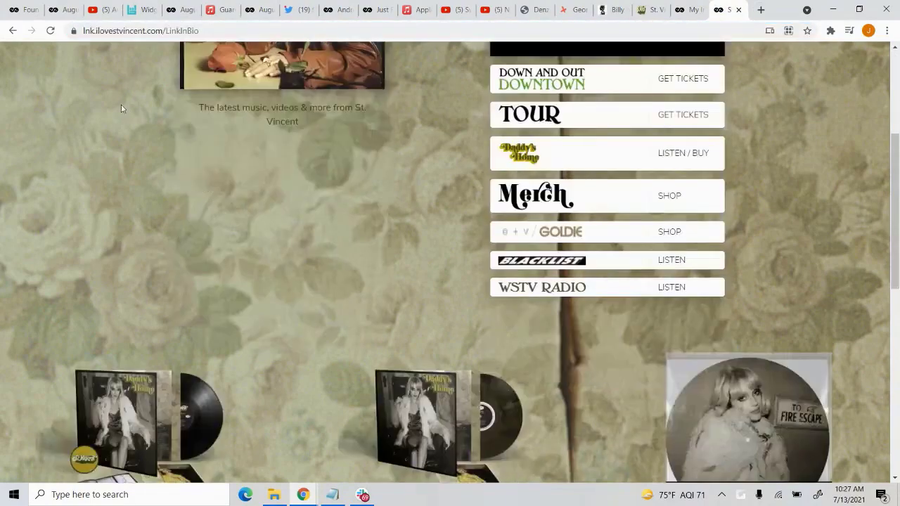
scroll(171, 179, "up", 5)
scroll(170, 179, "up", 5)
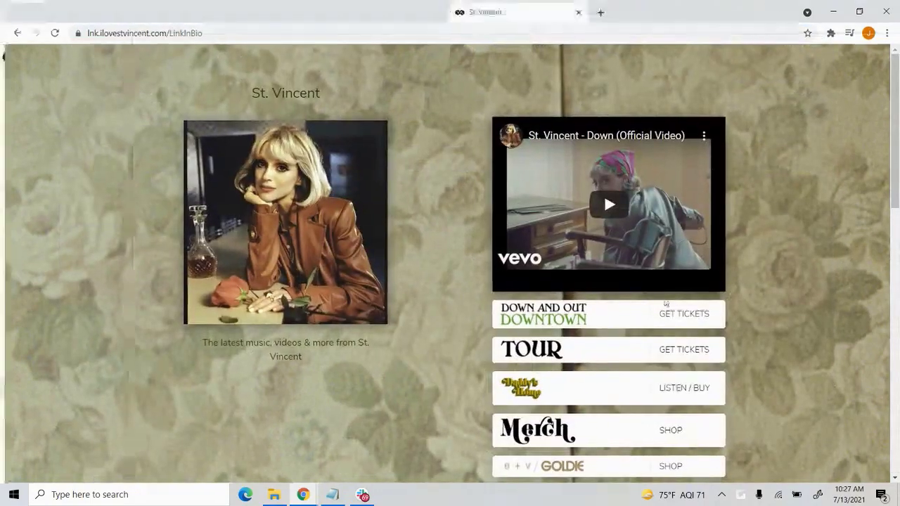
View the St. Vincent landing page in a separate phone-width window, copy its address and close the window.
left_click(860, 12)
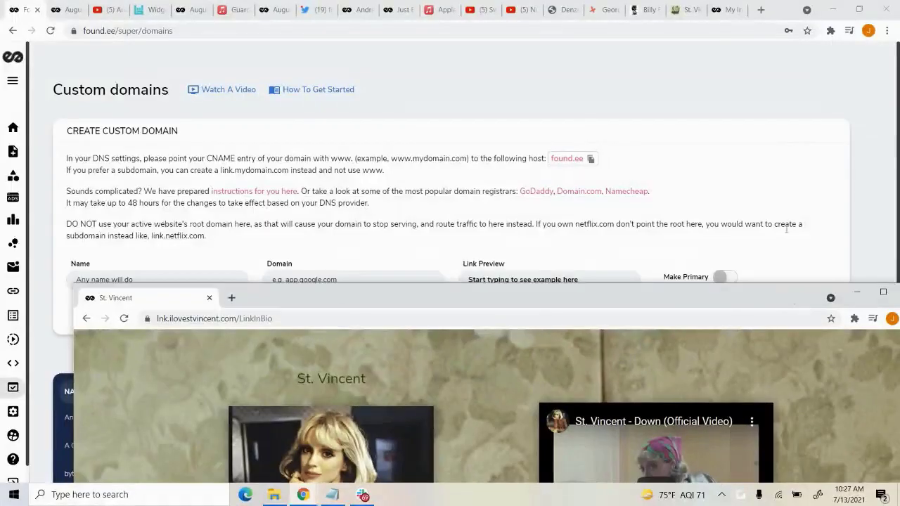
left_click_drag(752, 282, 719, 67)
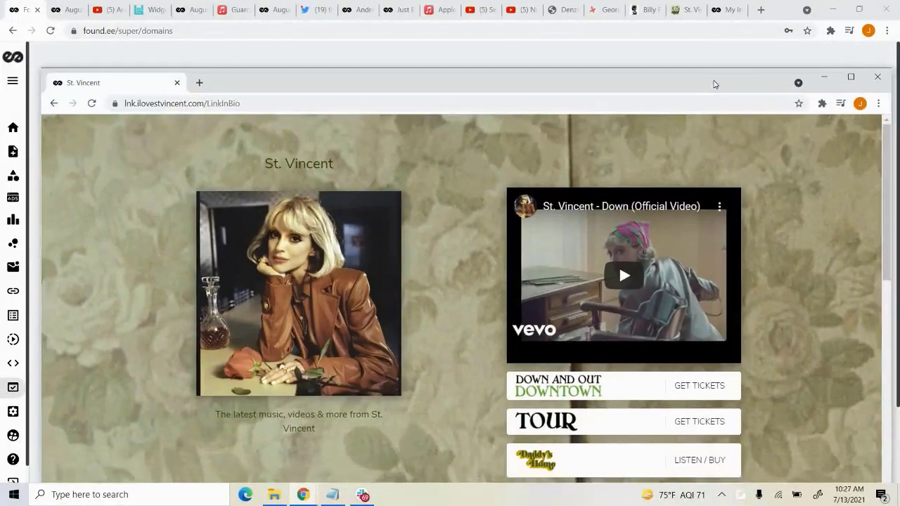
left_click_drag(890, 169, 334, 169)
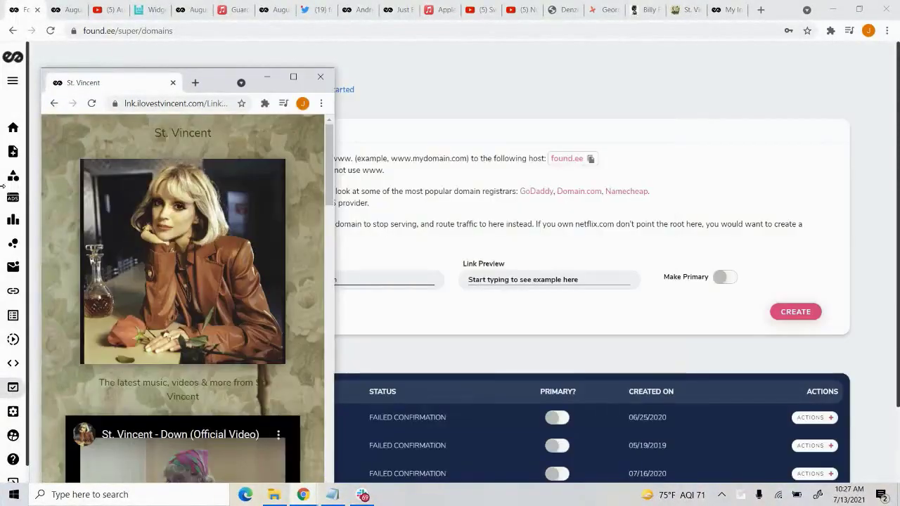
scroll(261, 270, "down", 3)
scroll(260, 268, "down", 5)
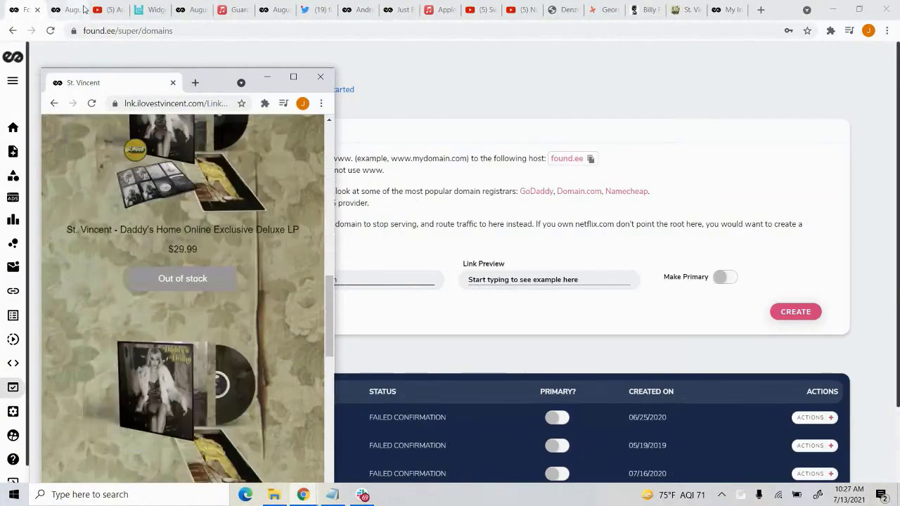
left_click(188, 105)
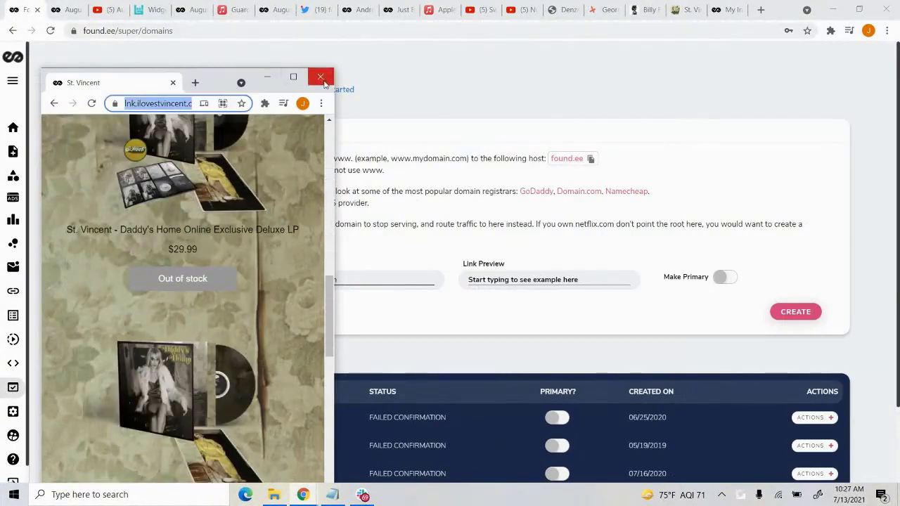
left_click(321, 76)
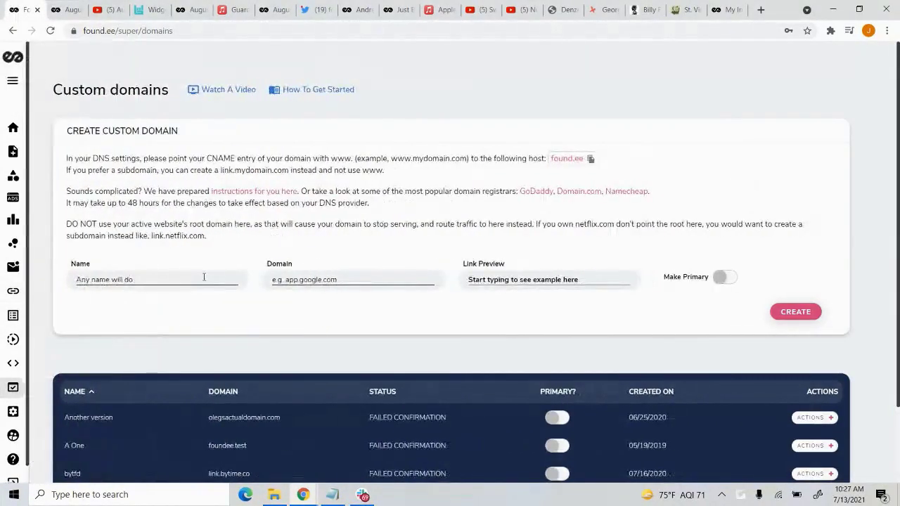
Fill in the custom domain form with the name This one and the domain lnk.ilovestvincent.com.
left_click(203, 278)
type("This one")
left_click(163, 31)
type("https://lnk.ilovestvincent.com/LinkInBio")
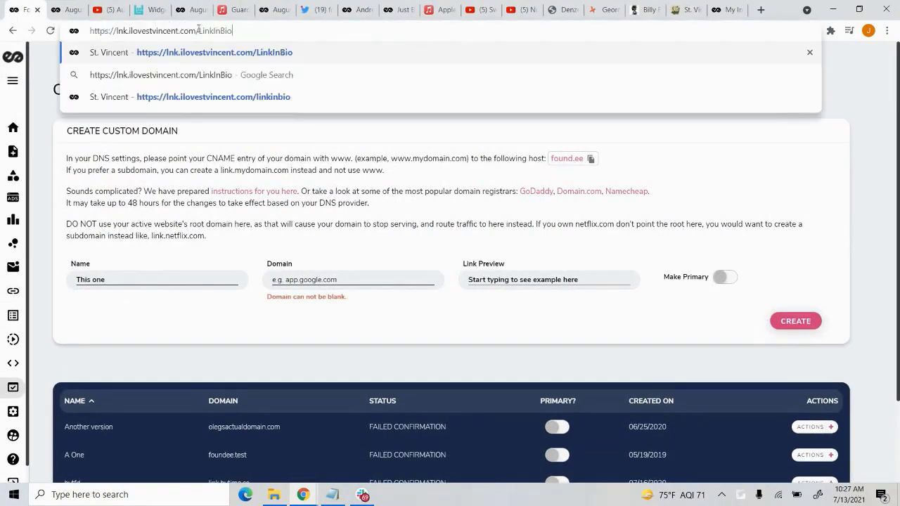
left_click_drag(197, 31, 118, 31)
key("ctrl+c")
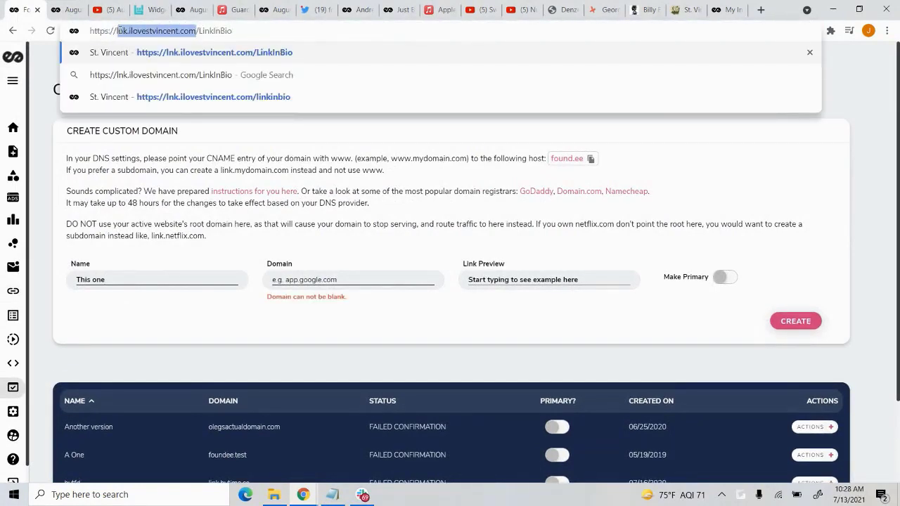
key("BackSpace")
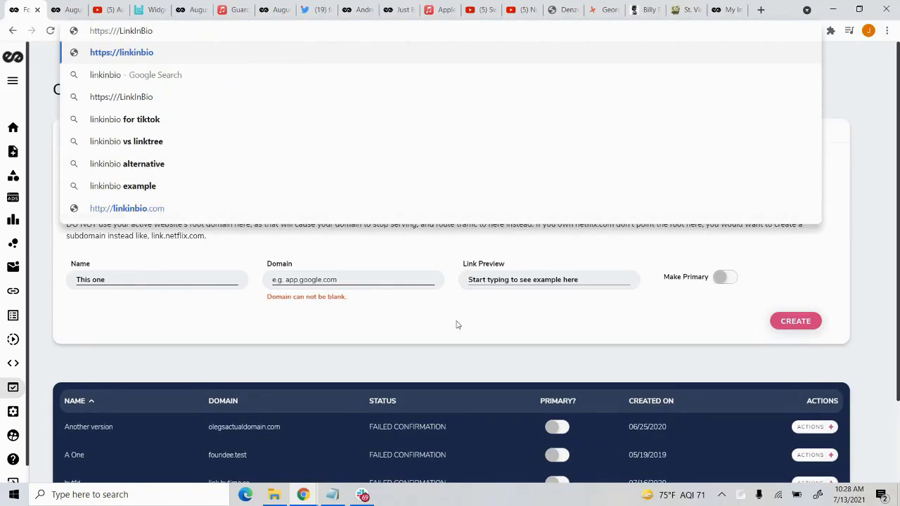
left_click(366, 280)
key("ctrl+v")
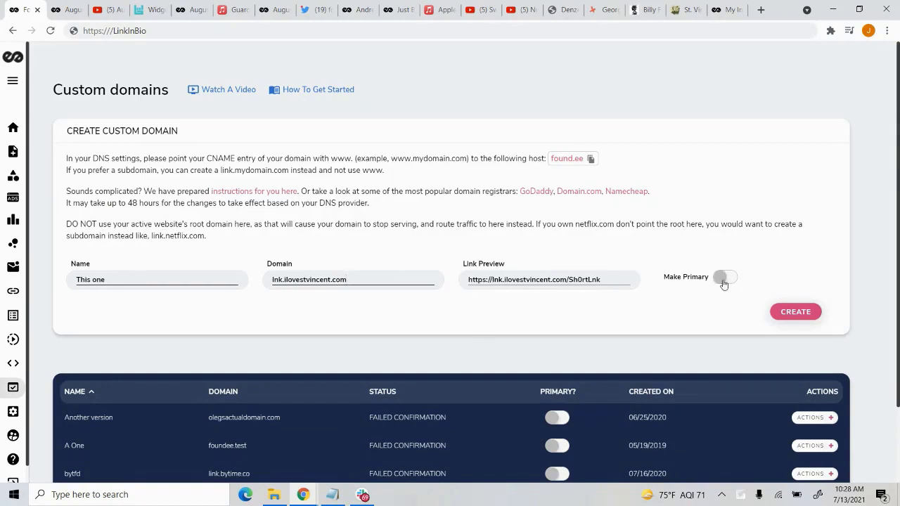
right_click(719, 278)
left_click(581, 334)
left_click_drag(398, 204, 344, 203)
left_click(398, 207)
left_click_drag(348, 280, 243, 273)
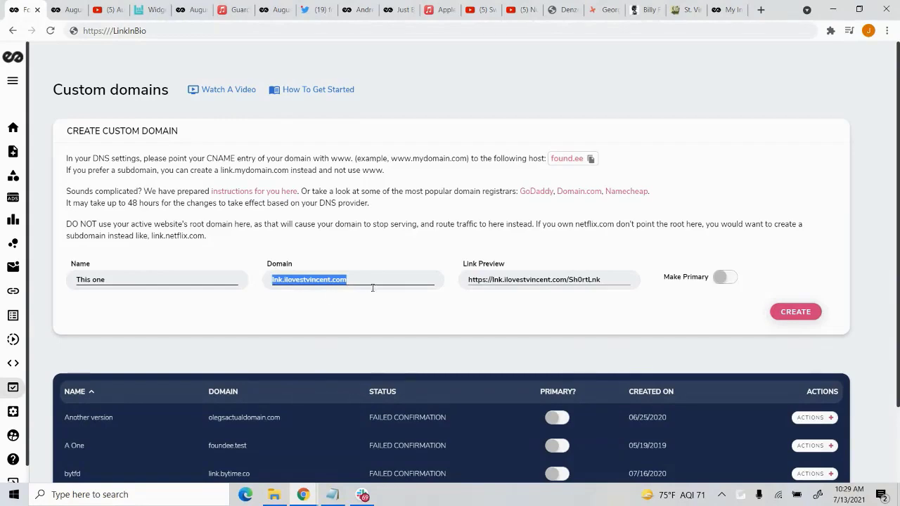
left_click(280, 283)
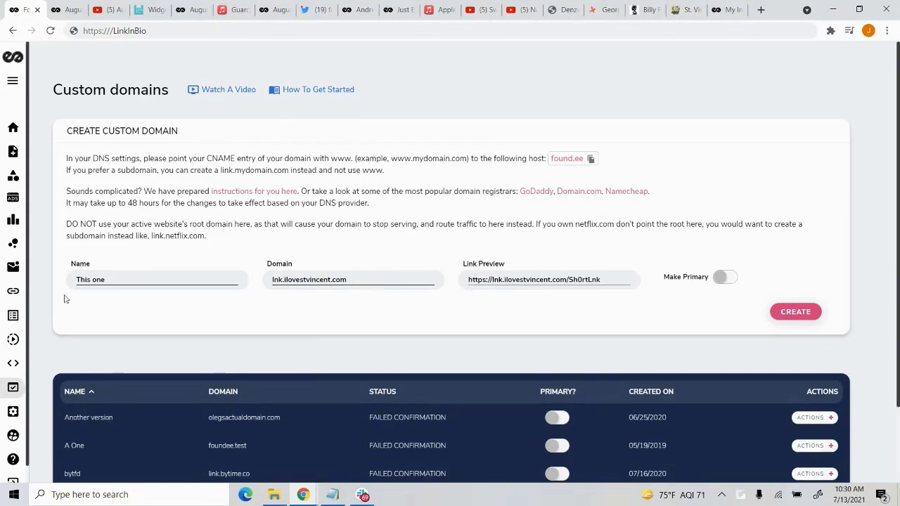
Return to the dashboard, go to the playable banner designs and start a new banner ad.
mouse_move(2, 241)
left_click(35, 126)
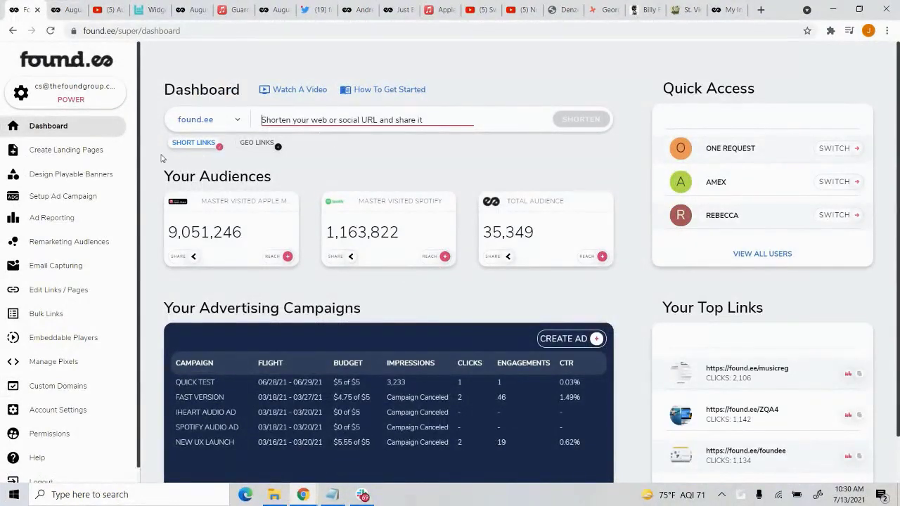
left_click(111, 180)
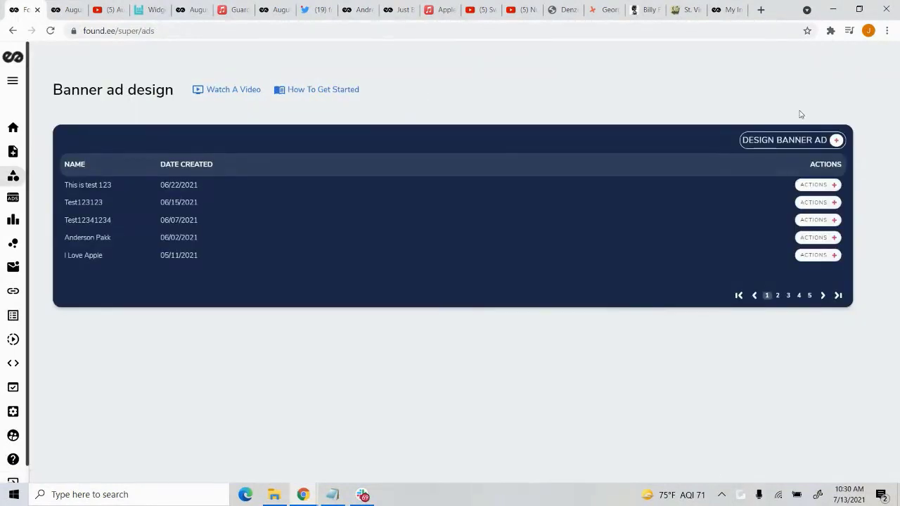
left_click(774, 139)
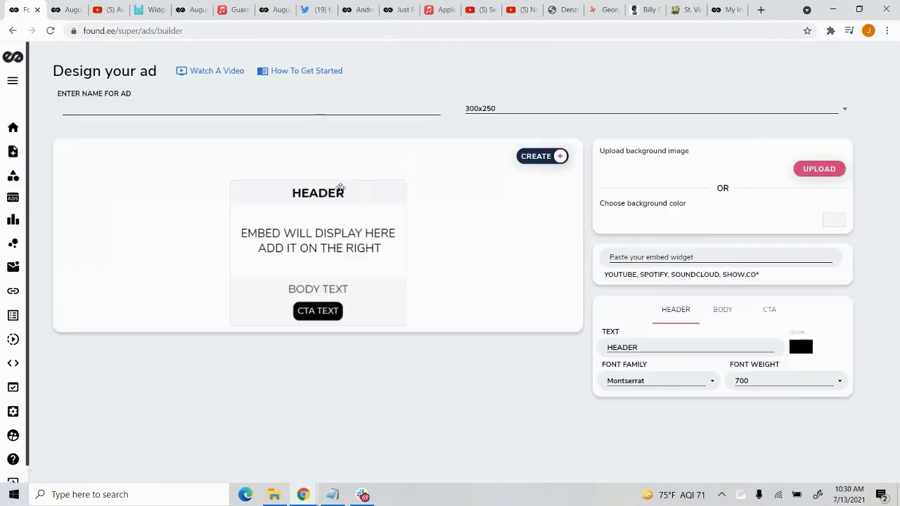
Change the banner's header text to August Burns Red and reposition it near the centre of the header area.
left_click(314, 190)
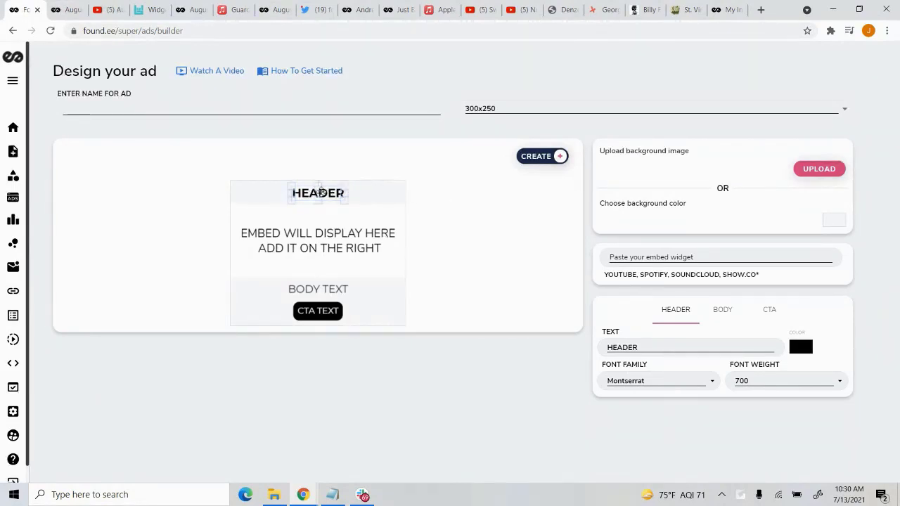
mouse_move(326, 192)
left_mouse_down()
mouse_move(339, 198)
mouse_move(326, 192)
left_mouse_up()
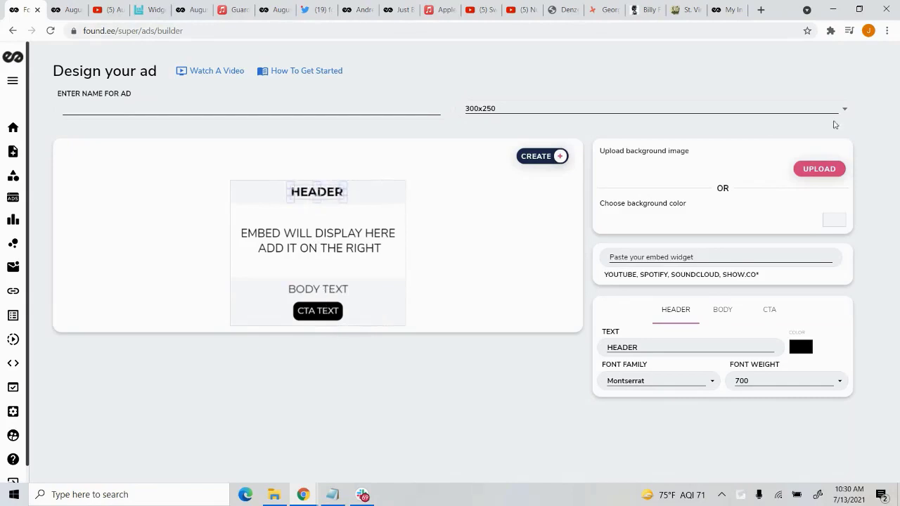
double_click(643, 346)
type("A")
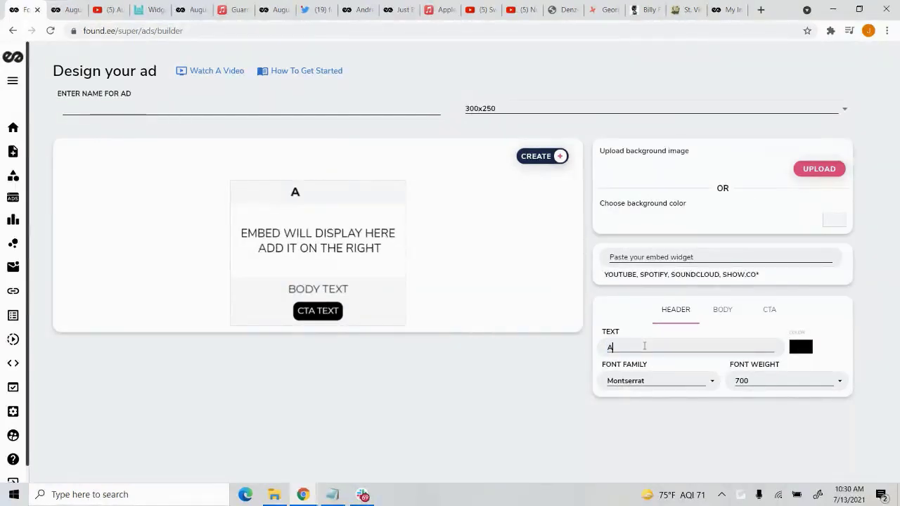
type("ugust Burns REd")
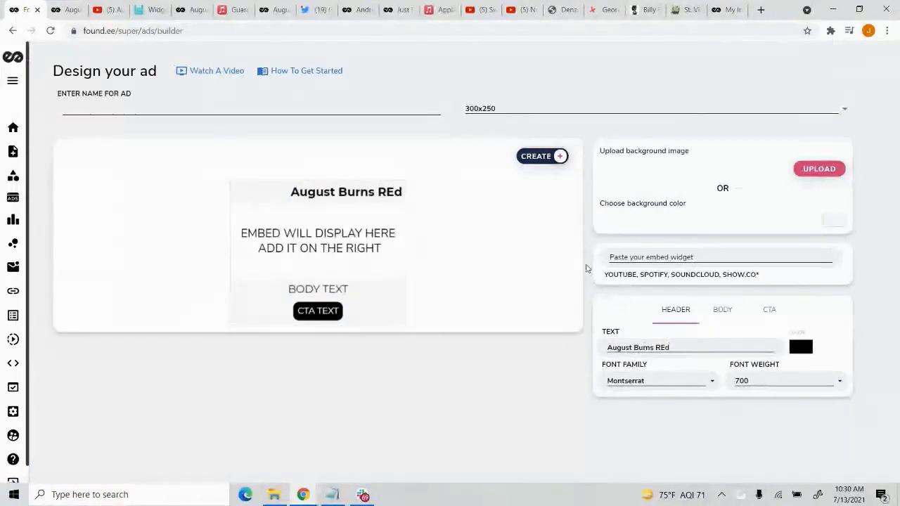
key("BackSpace")
key("BackSpace")
type("ed")
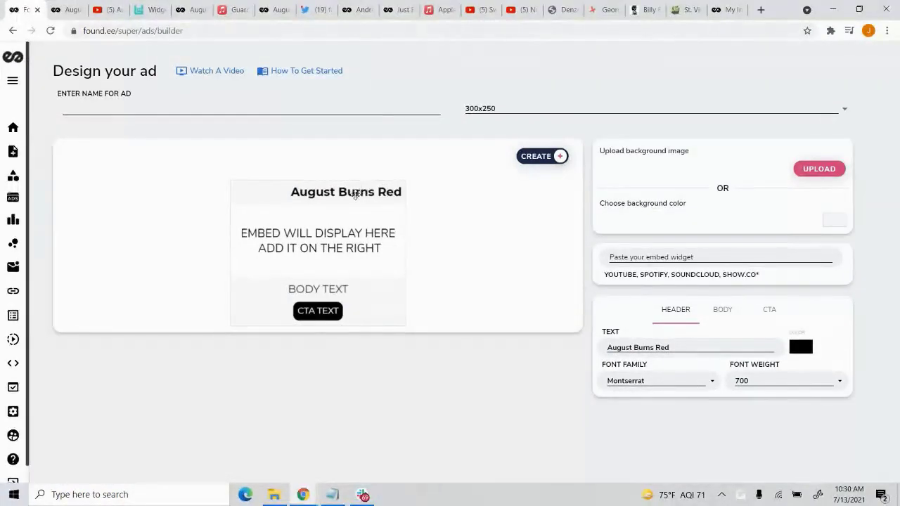
left_click(356, 195)
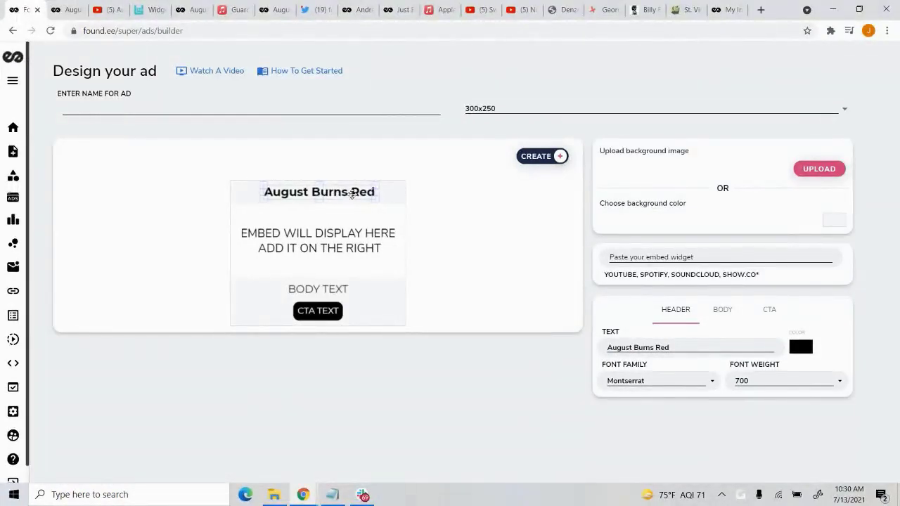
Change the banner's body text to Icarus Out Now.
left_click(315, 289)
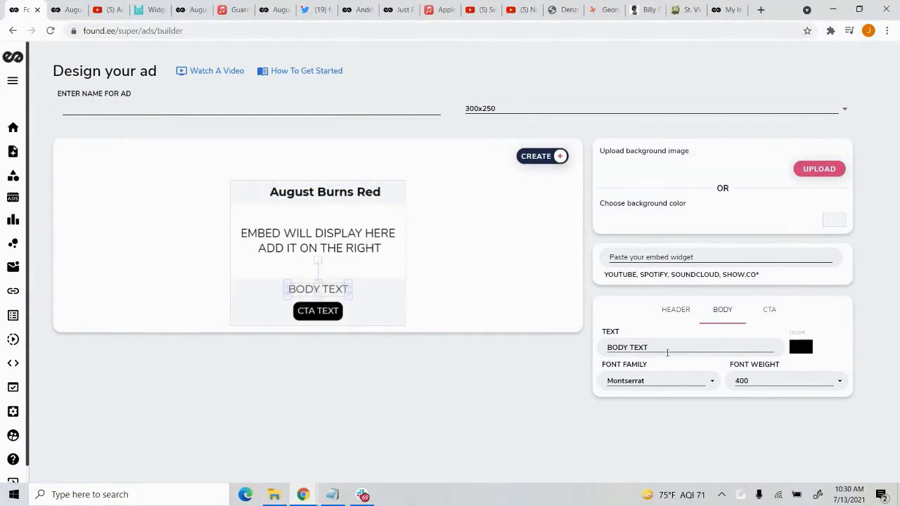
key("ctrl+a")
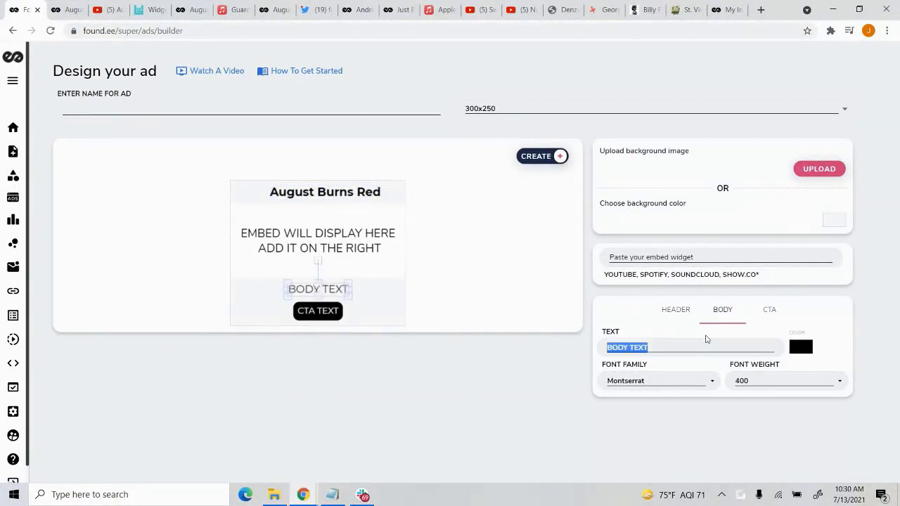
type("ICaru")
key("ctrl+a")
type("Icarus Out Now")
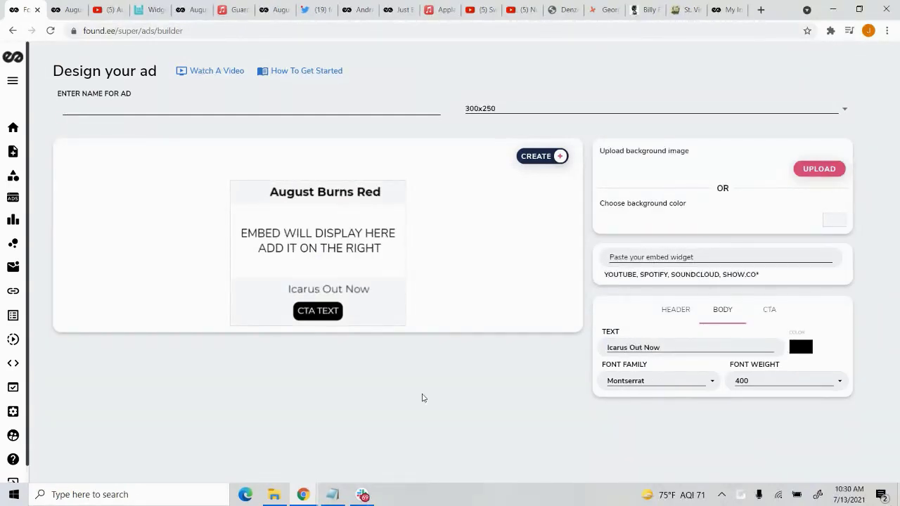
Set the banner's call-to-action text to Stream and shift the body and header texts closer to the banner's centre.
left_click(323, 310)
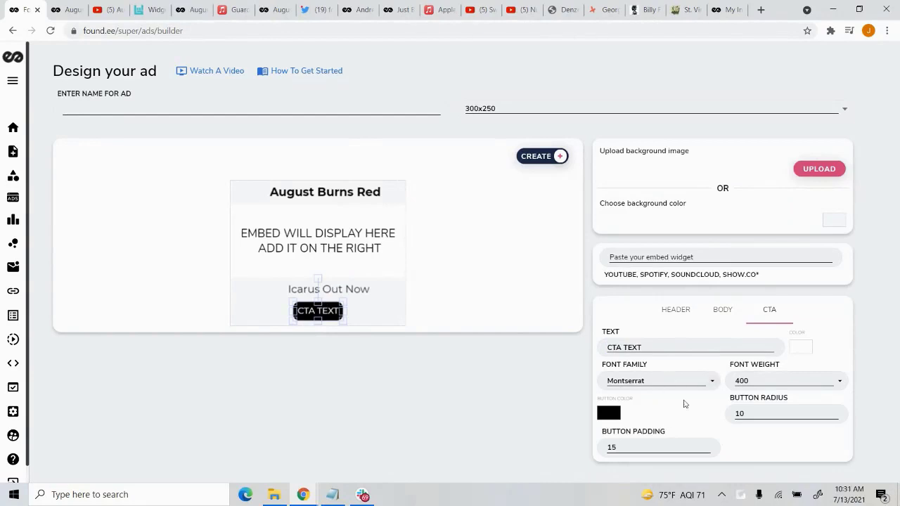
key("ctrl+a")
type("Stream")
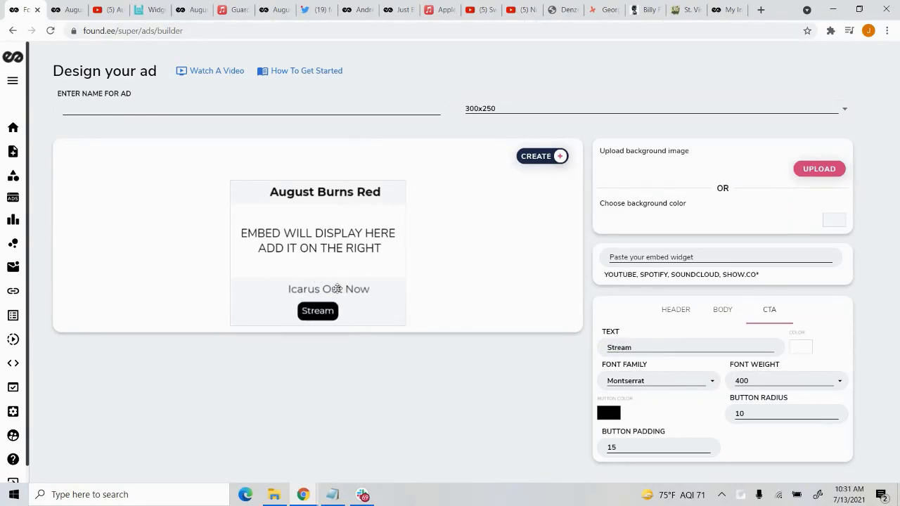
left_click(338, 288)
left_click(325, 191)
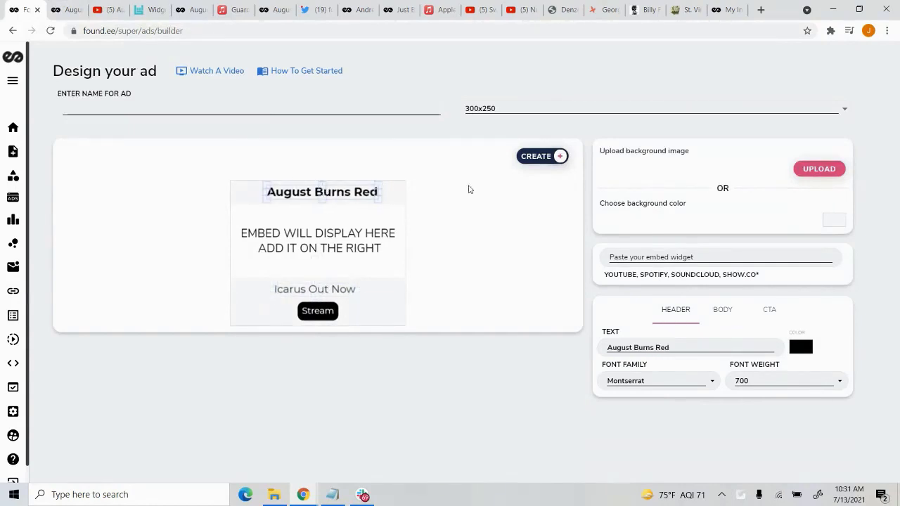
Copy the embed code of the track The Narrative from the Guardians album page on Apple Music.
left_click(109, 7)
left_click(71, 6)
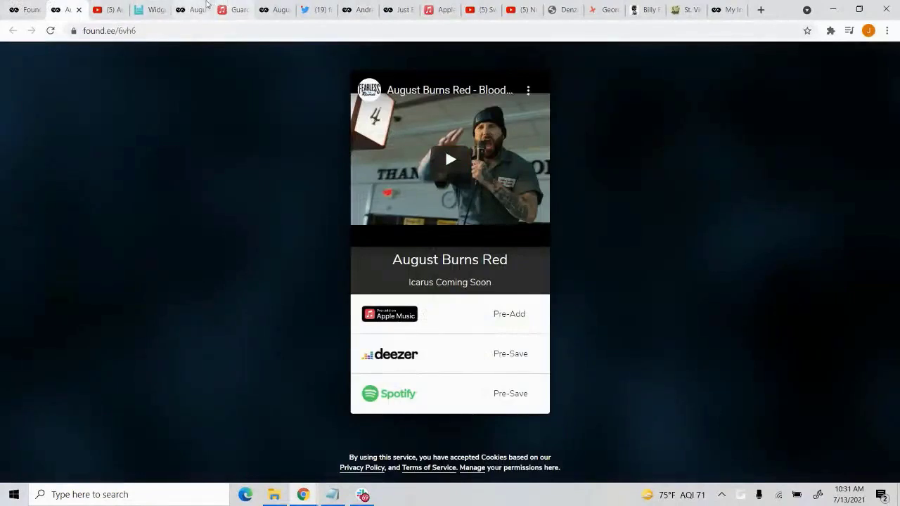
left_click(232, 8)
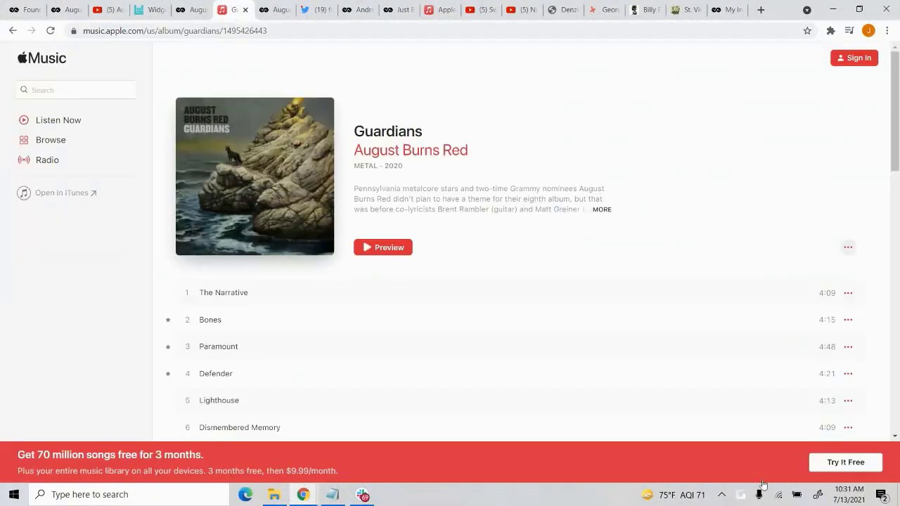
left_click(849, 293)
mouse_move(814, 287)
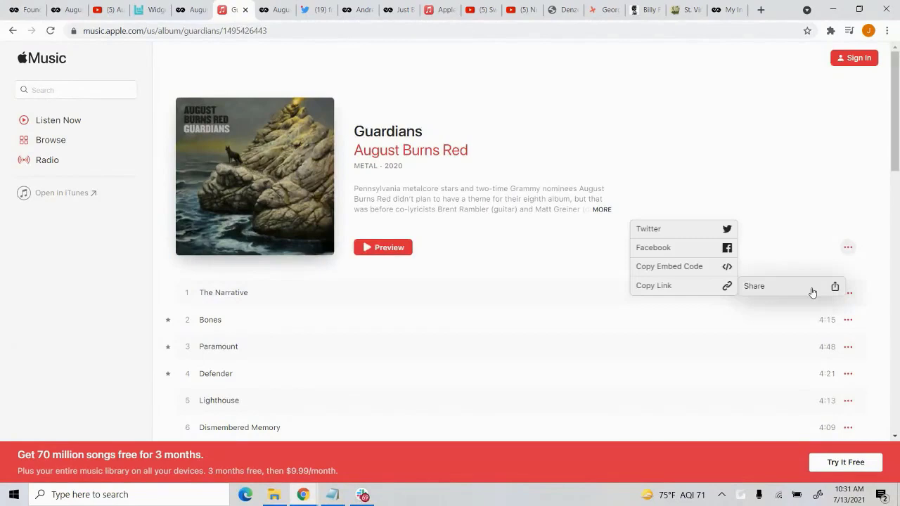
left_click(651, 267)
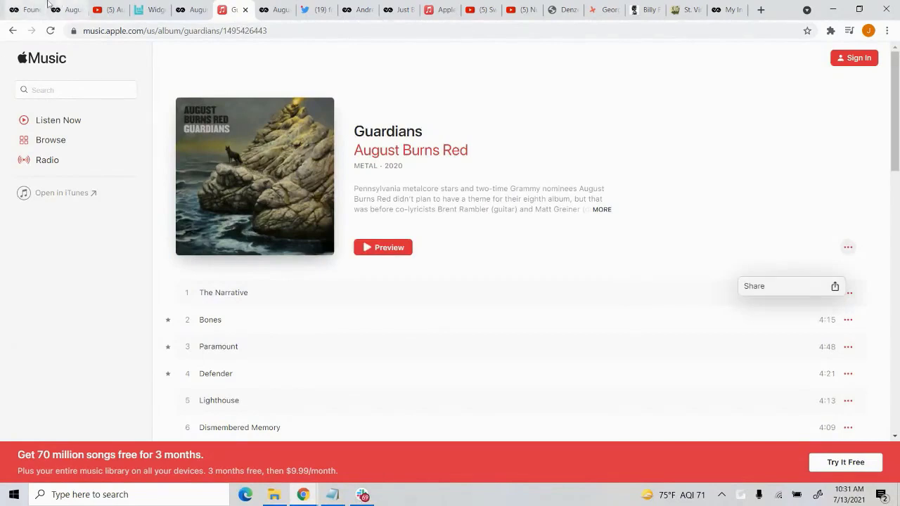
Return to the ad builder and paste the copied Apple Music code as the banner's embed widget.
left_click(28, 9)
left_click(802, 258)
key("ctrl+v")
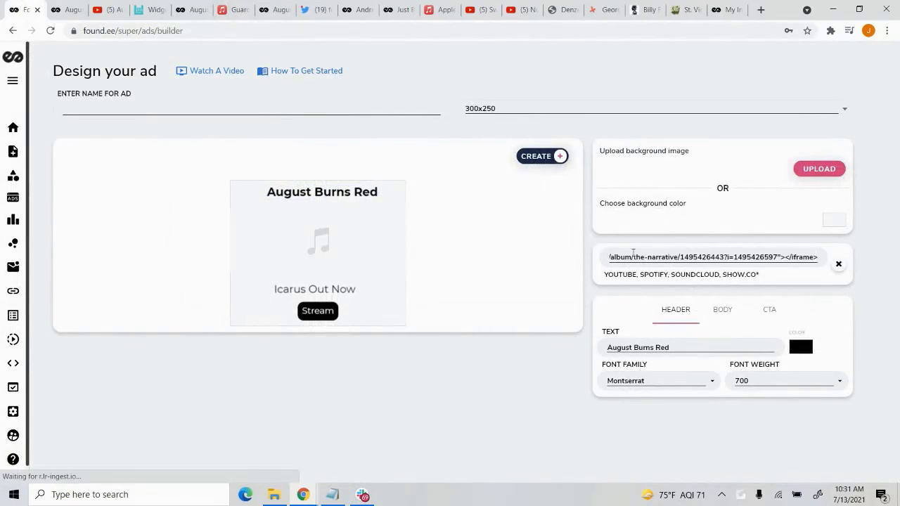
Name the ad August Burns Red Album Out and create it without uploading a background image.
left_click(166, 105)
type("A")
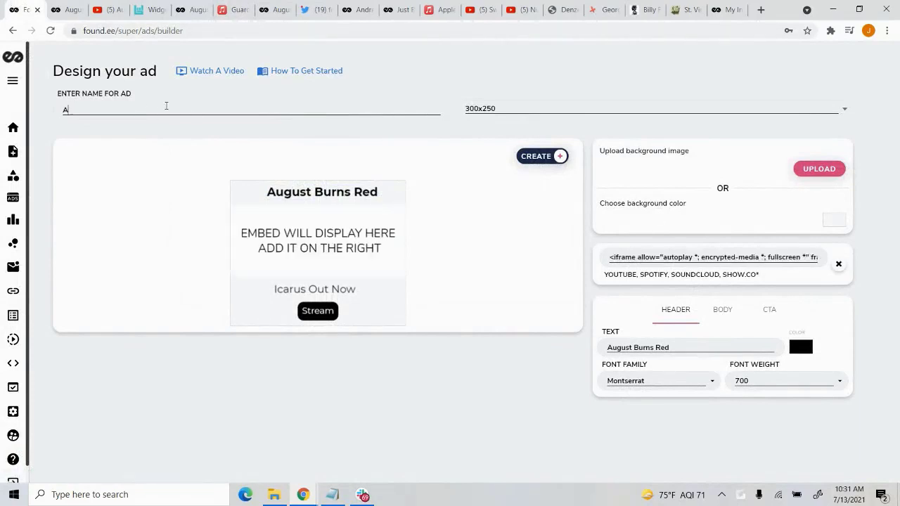
type("ugust Burns Red")
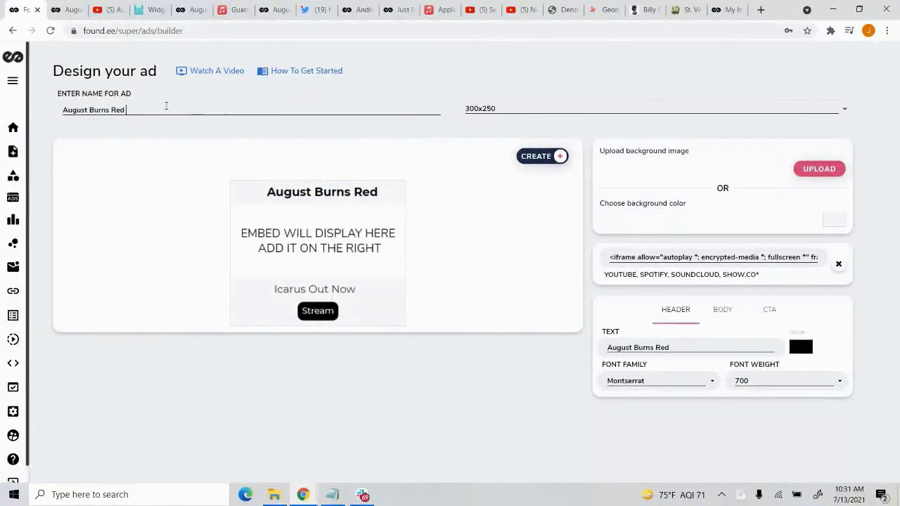
type(" Album Out")
left_click(835, 171)
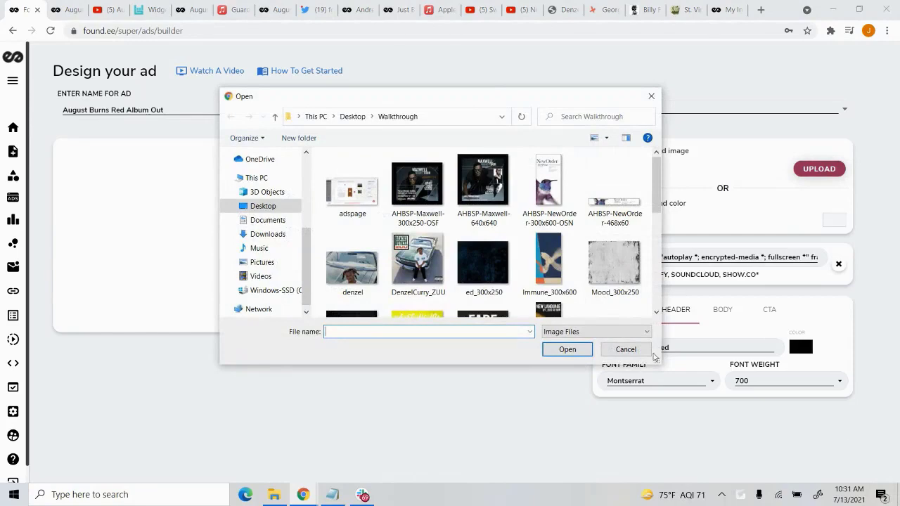
left_click(639, 351)
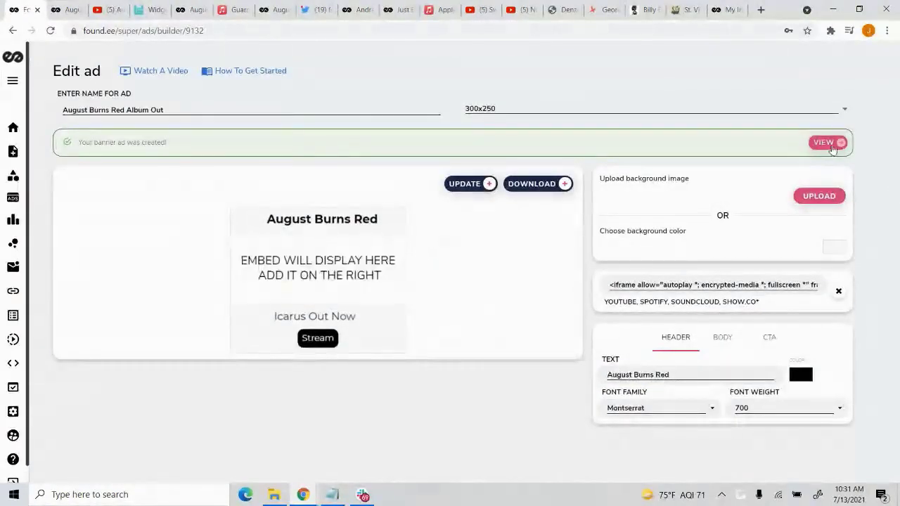
Preview the August Burns Red Album Out ad from the list of banner ads and play its embedded track.
left_click(833, 144)
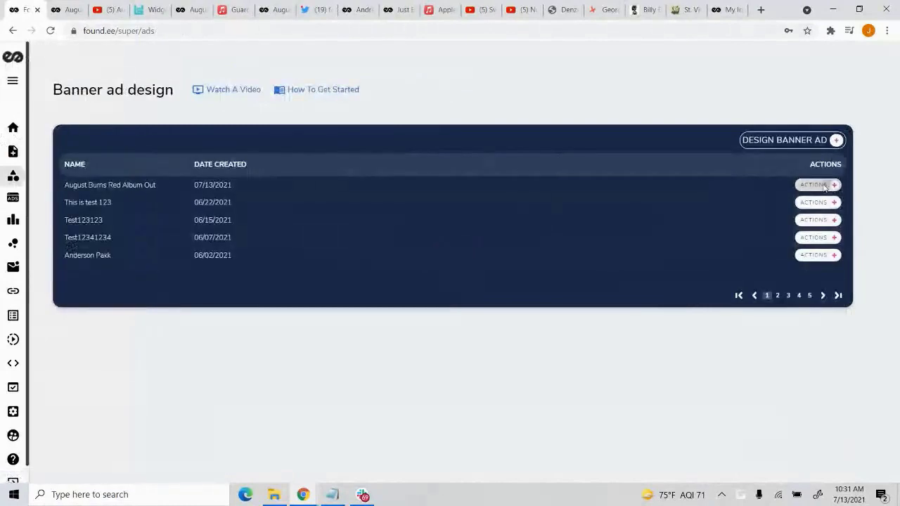
left_click(817, 185)
left_click(807, 208)
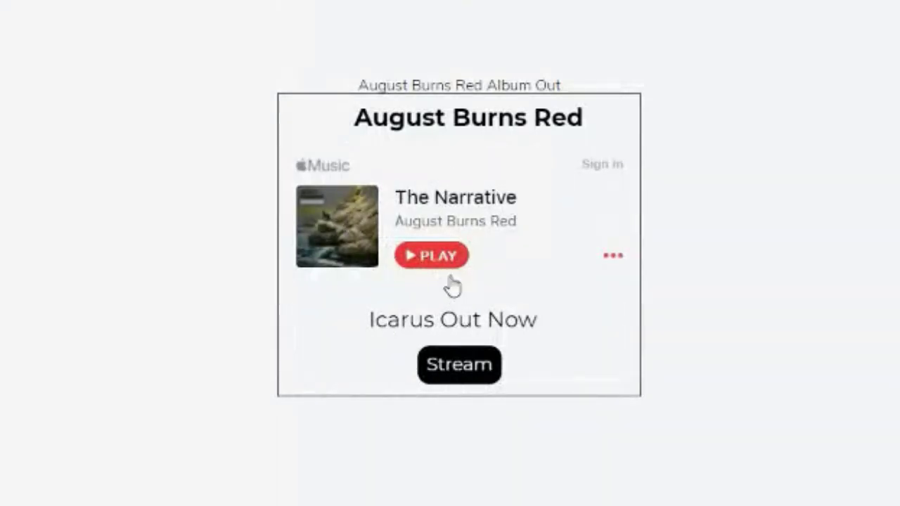
left_click(435, 263)
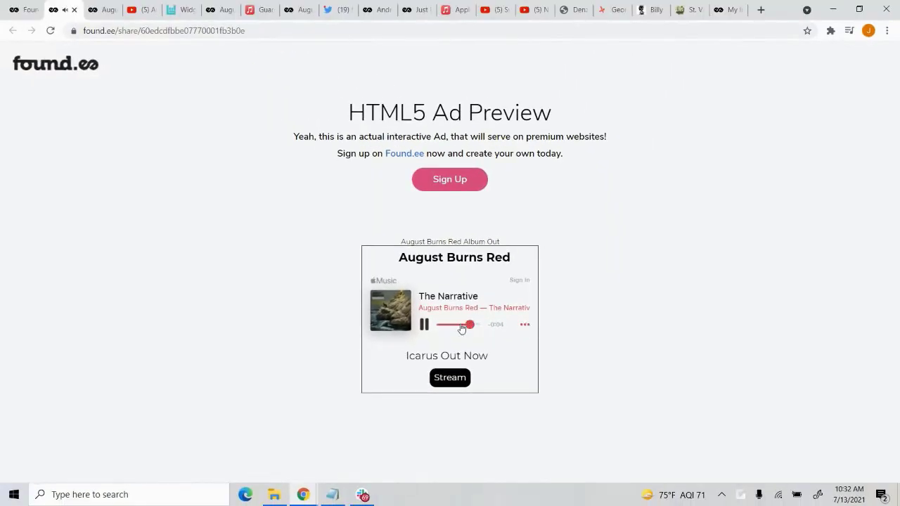
Close the ad preview and go back to the found.ee dashboard.
left_click(74, 11)
left_click(33, 6)
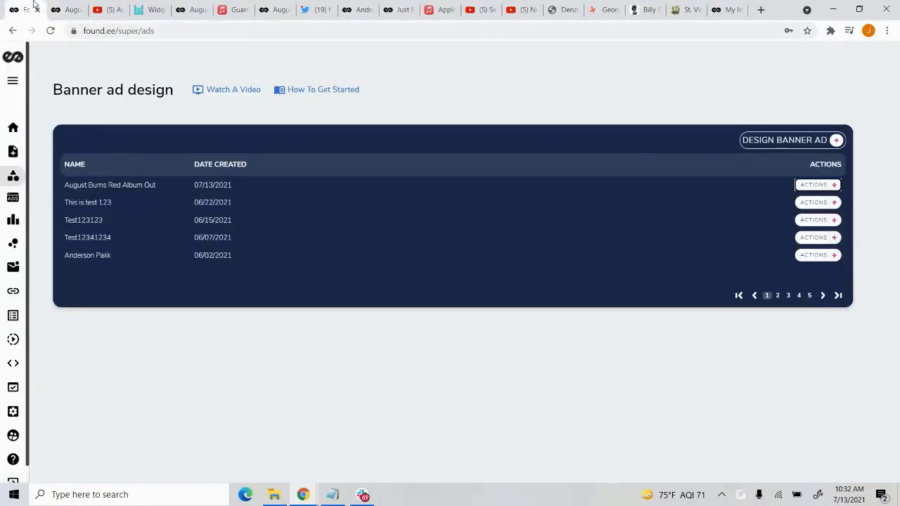
mouse_move(13, 144)
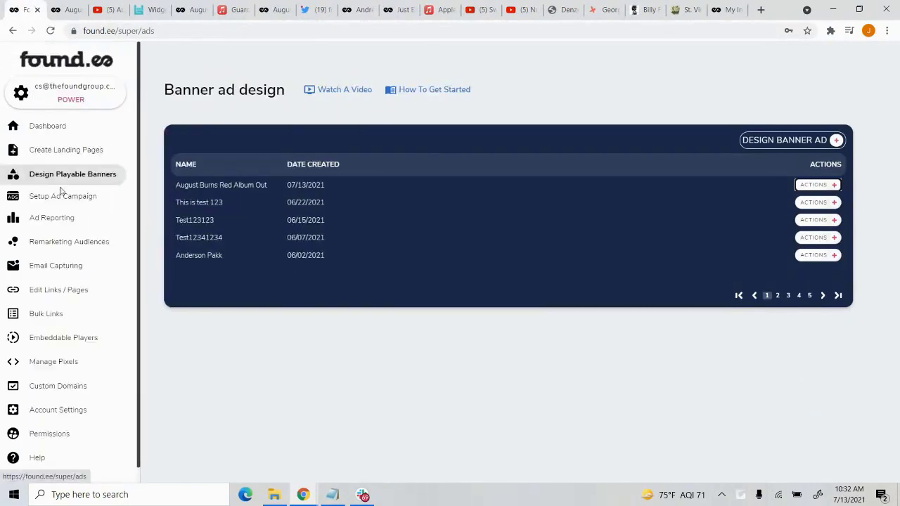
left_click(56, 131)
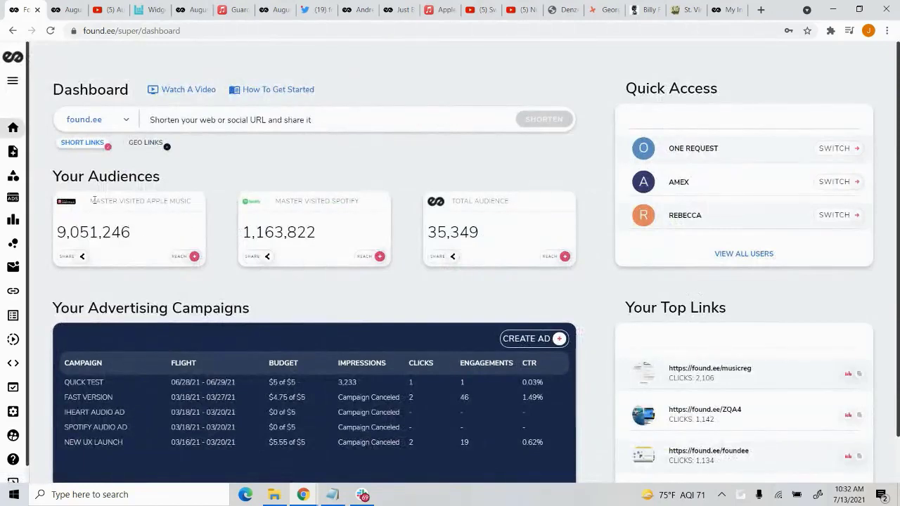
View the store and streaming links on the That Spell landing page, and return to the dashboard.
left_click(367, 6)
scroll(548, 288, "down", 3)
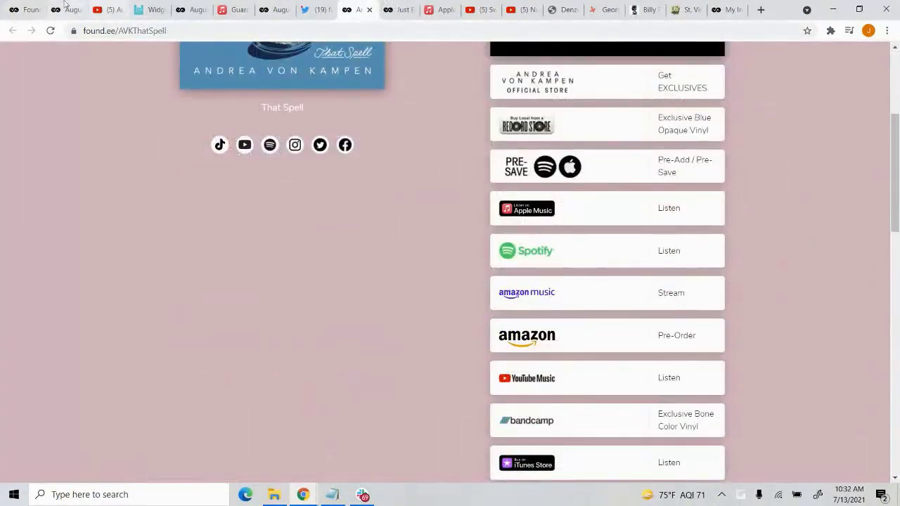
left_click(25, 9)
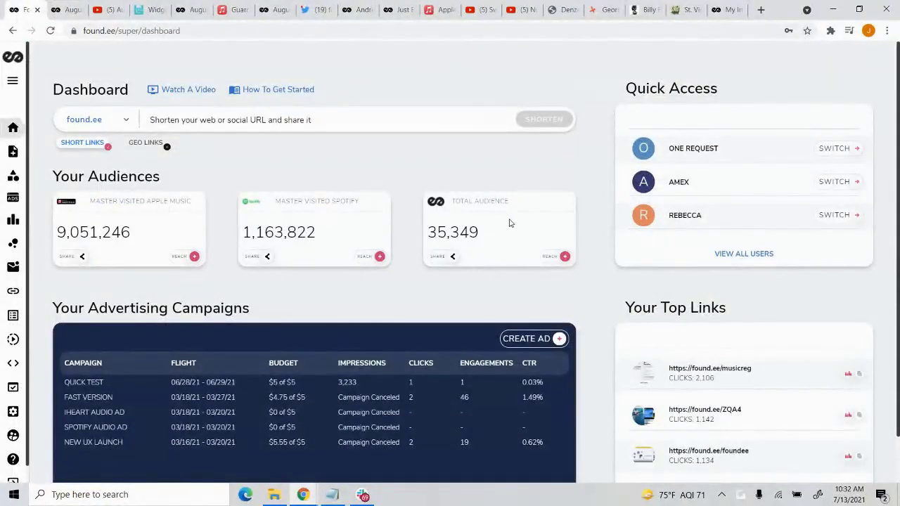
Start an ad campaign reaching the Master Visited Apple Music audience and name it Apple Music Ad.
left_click(177, 259)
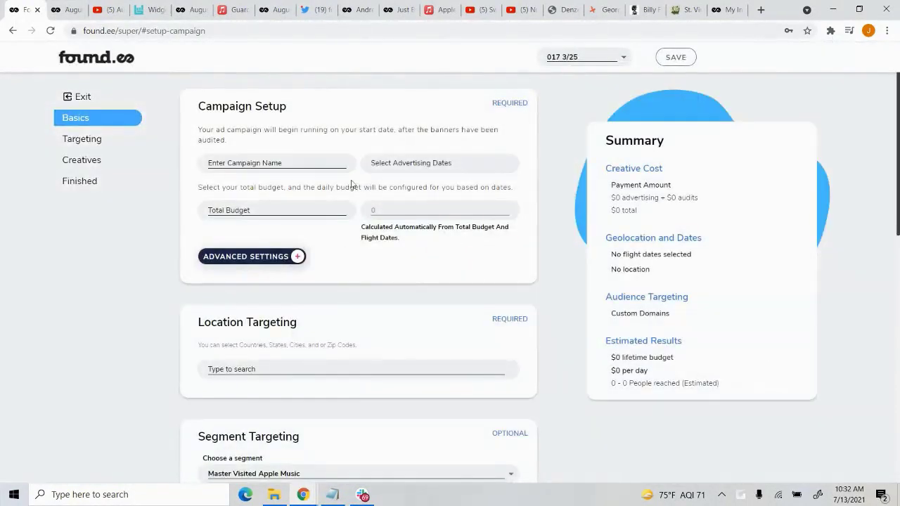
left_click(321, 157)
type("Apple Music Ad")
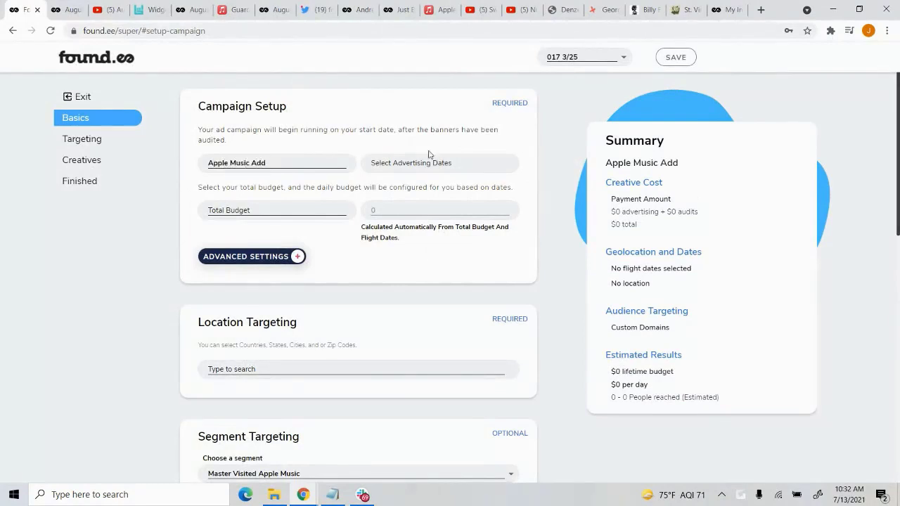
Set the campaign's advertising dates to 07/14/2021 - 07/31/2021 and its total budget to $500.
left_click(389, 161)
left_click(433, 255)
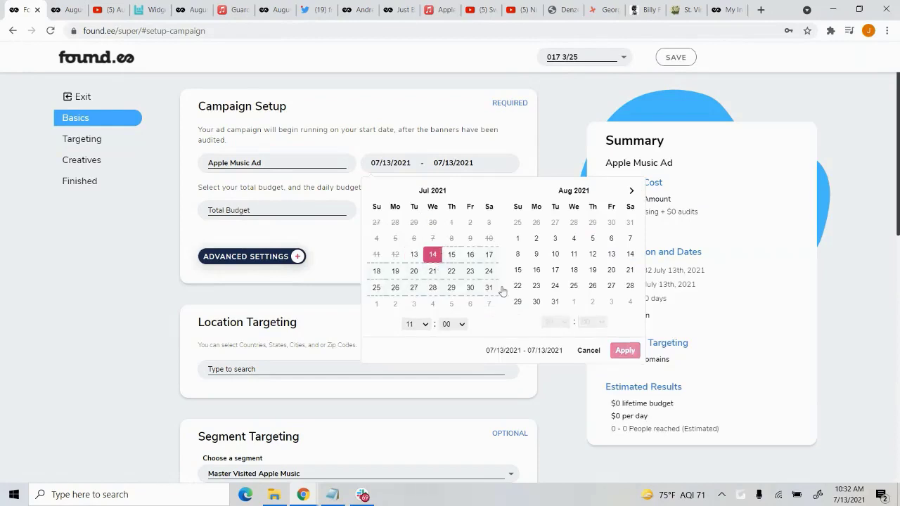
left_click(491, 288)
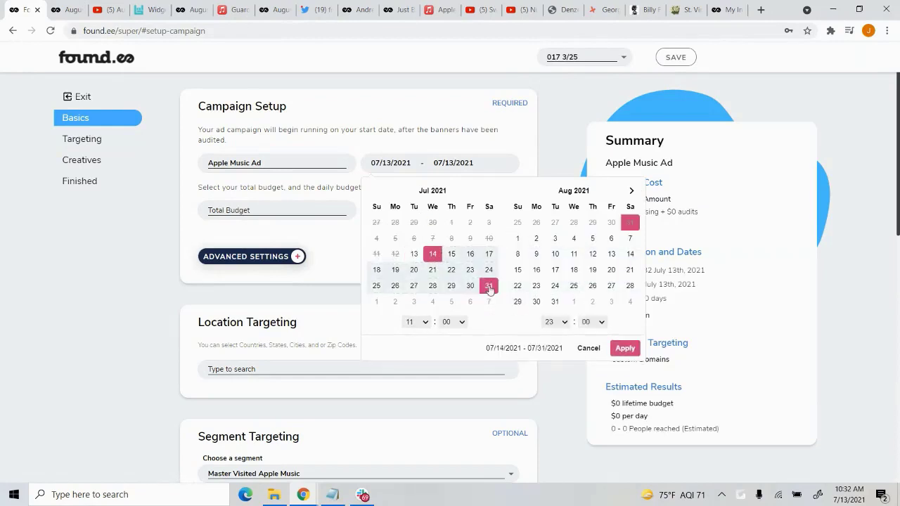
left_click(626, 349)
type("500")
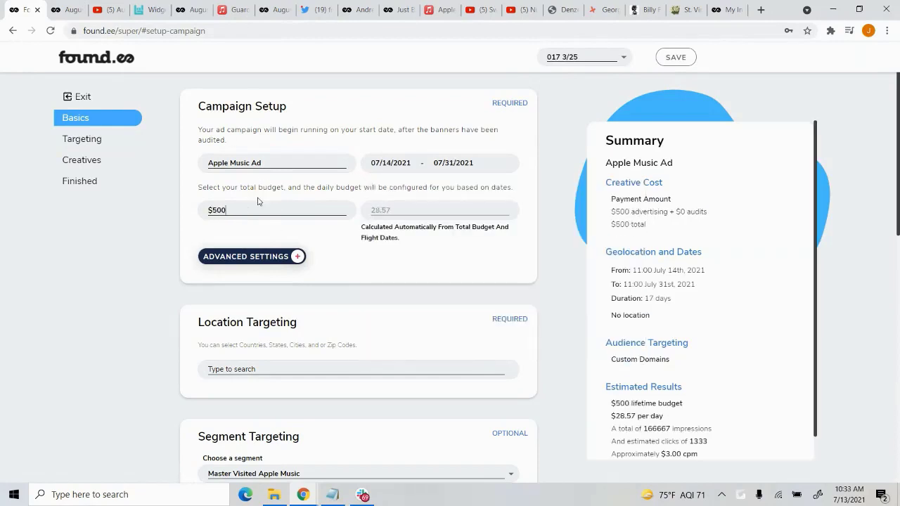
Examine the automatically calculated daily budget and the campaign summary with its estimated results.
scroll(422, 183, "down", 1)
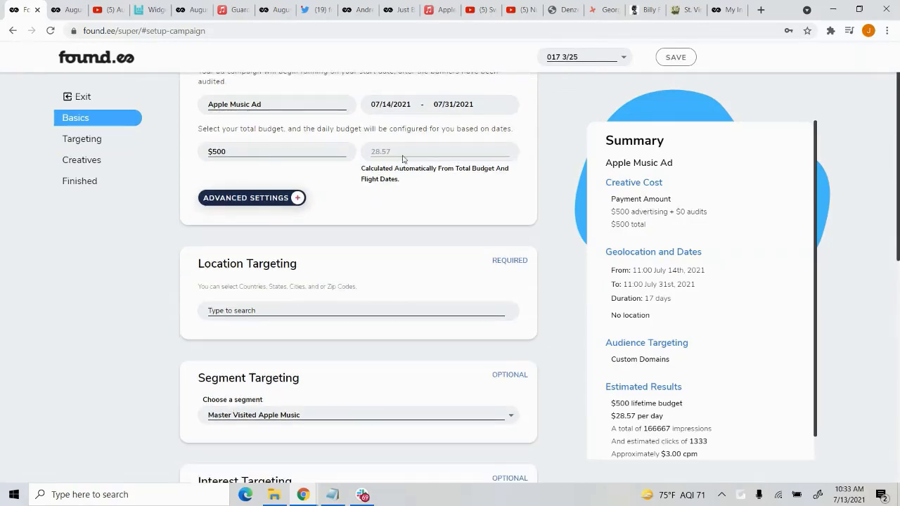
left_click_drag(405, 154, 367, 154)
left_click(462, 178)
scroll(479, 225, "up", 1)
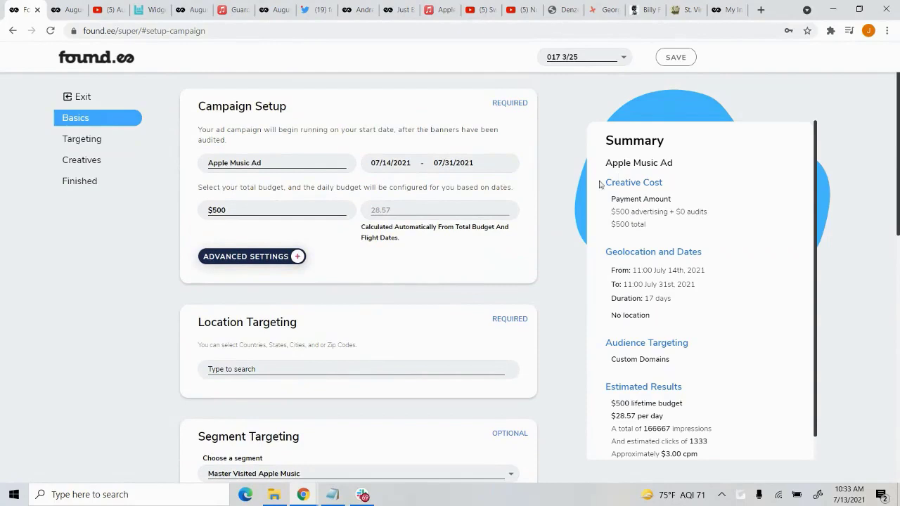
scroll(600, 184, "down", 1)
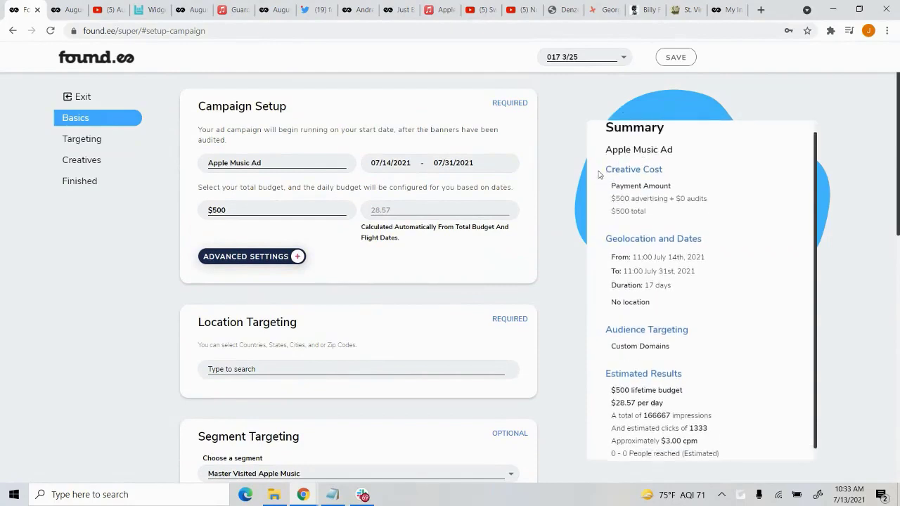
scroll(601, 173, "up", 1)
left_click_drag(612, 143, 674, 343)
left_click(558, 218)
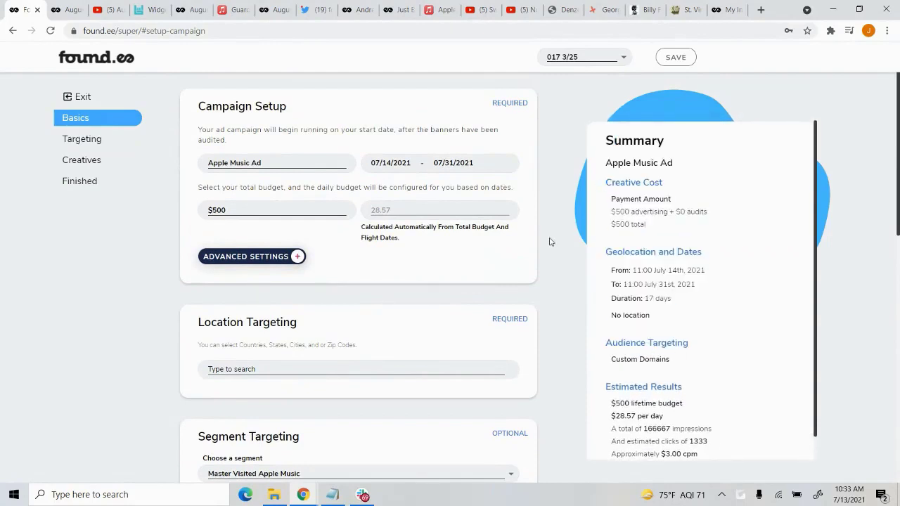
Add United States as the campaign's target location.
scroll(551, 242, "down", 2)
left_click(423, 254)
type("u")
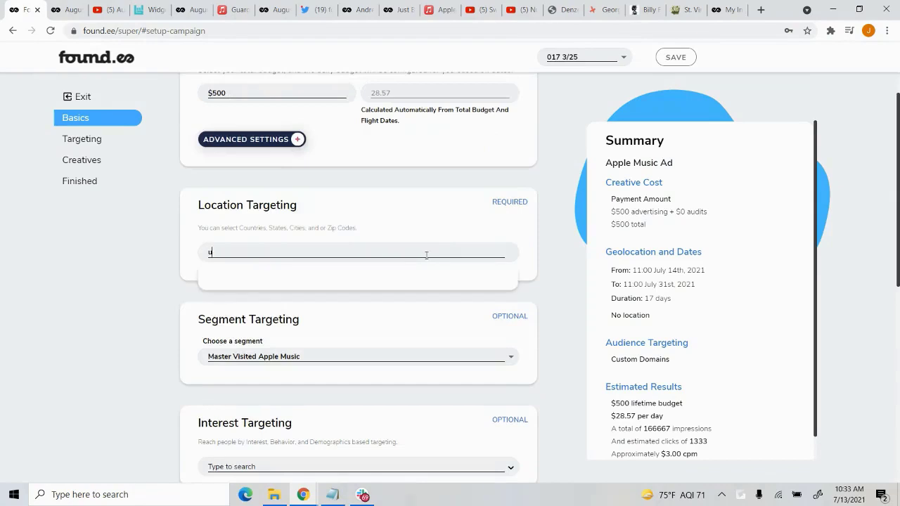
type("nited s")
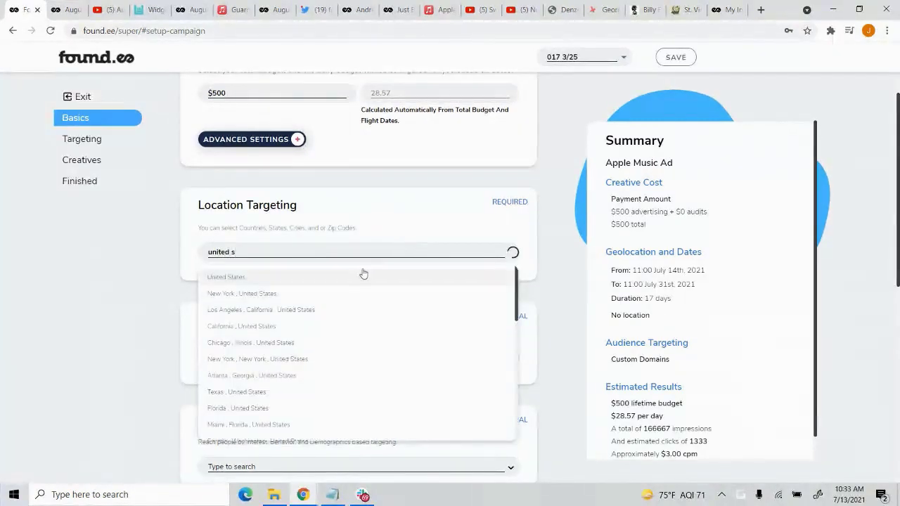
left_click(362, 275)
scroll(363, 274, "down", 2)
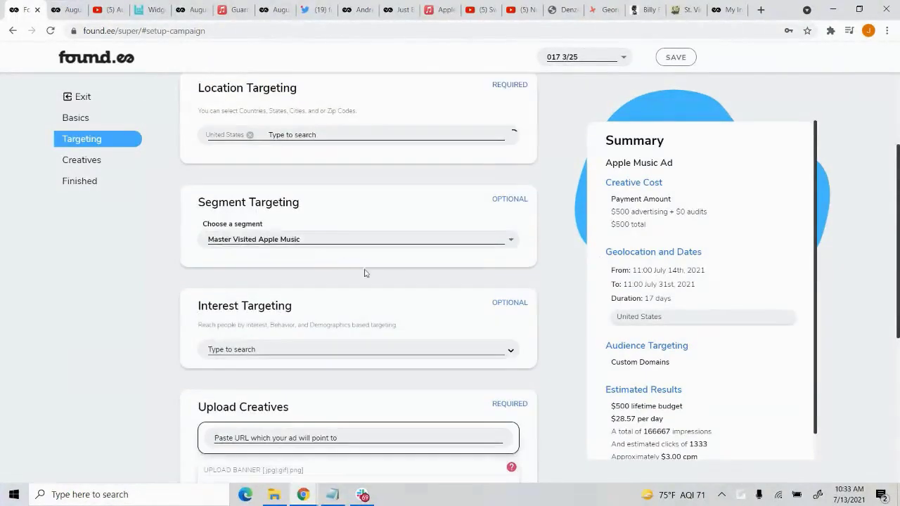
Browse the available audience segments for segment targeting, keeping Master Visited Apple Music as the chosen segment.
left_click(254, 243)
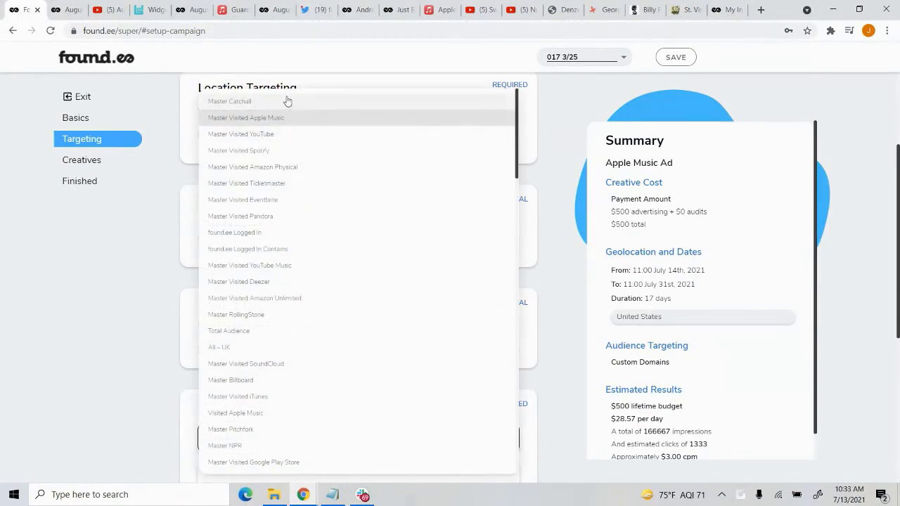
left_click(101, 300)
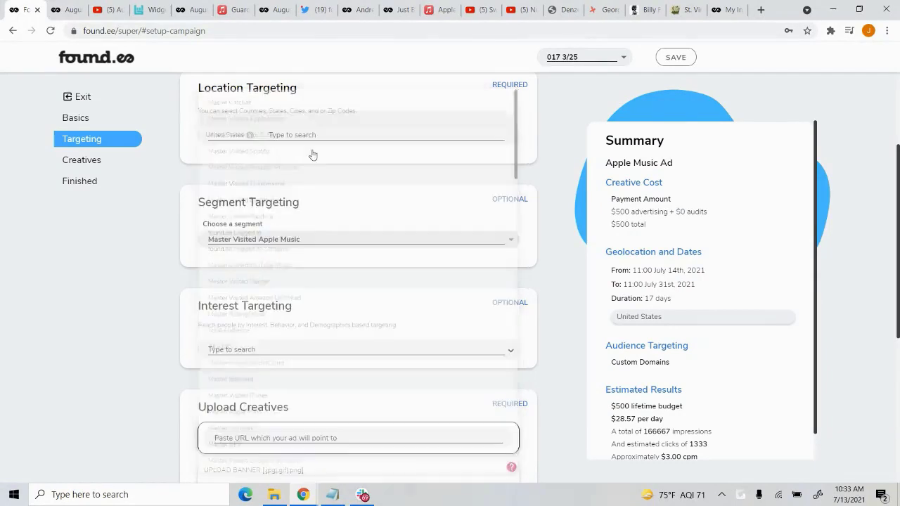
left_click(505, 242)
scroll(388, 227, "down", 10)
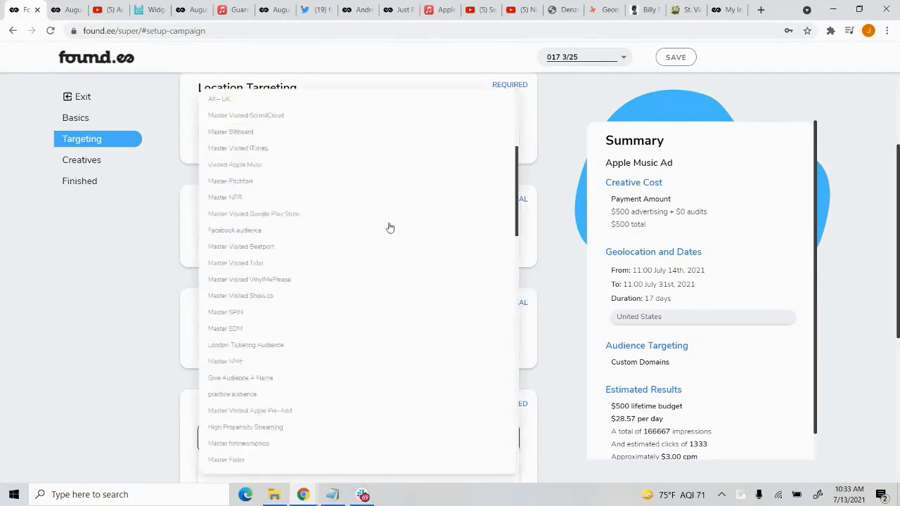
scroll(430, 251, "up", 10)
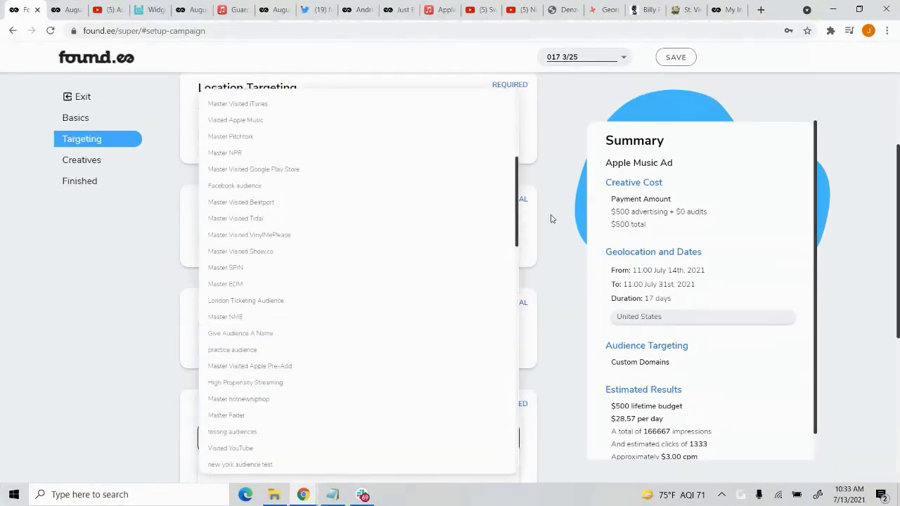
left_click(547, 219)
Examine the interest targeting options by category, including Behavioral, Interest, Demographic, Lifestyle, Contextual and Television.
scroll(406, 216, "down", 3)
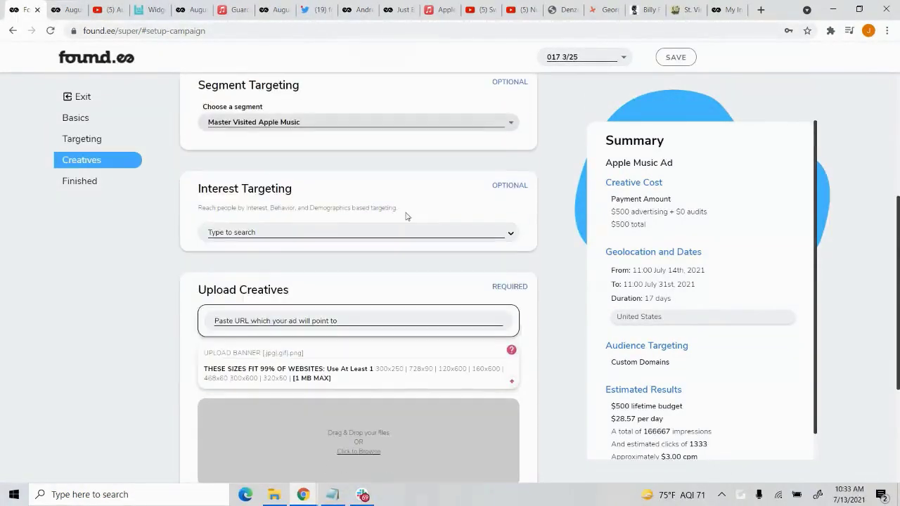
left_click(514, 234)
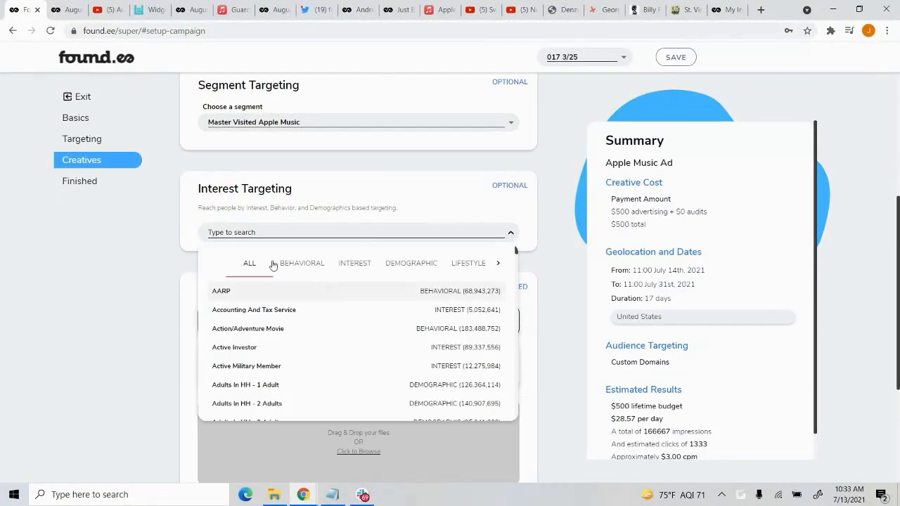
left_click(312, 261)
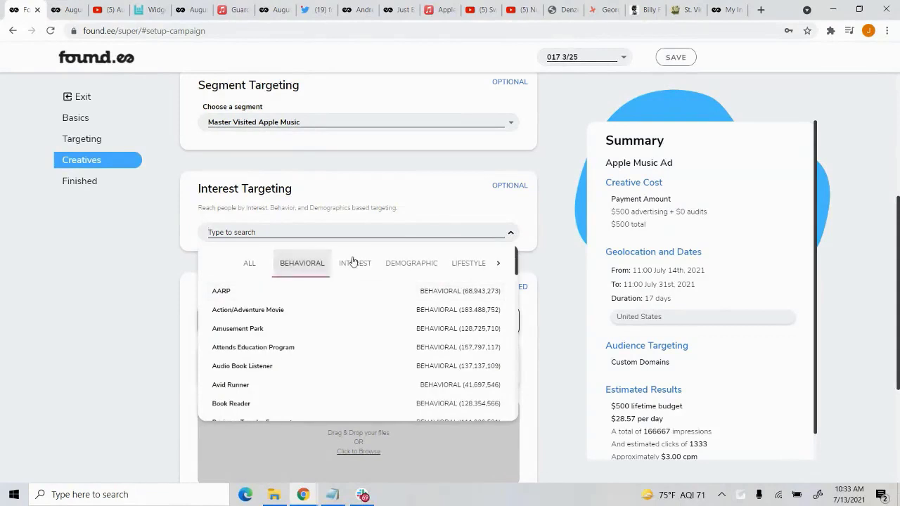
left_click(370, 272)
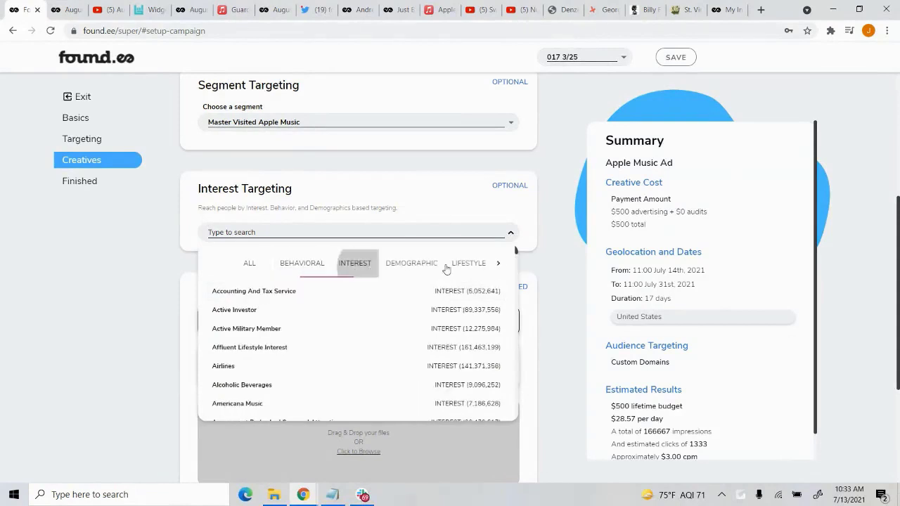
left_click(466, 263)
left_click(418, 263)
left_click(500, 264)
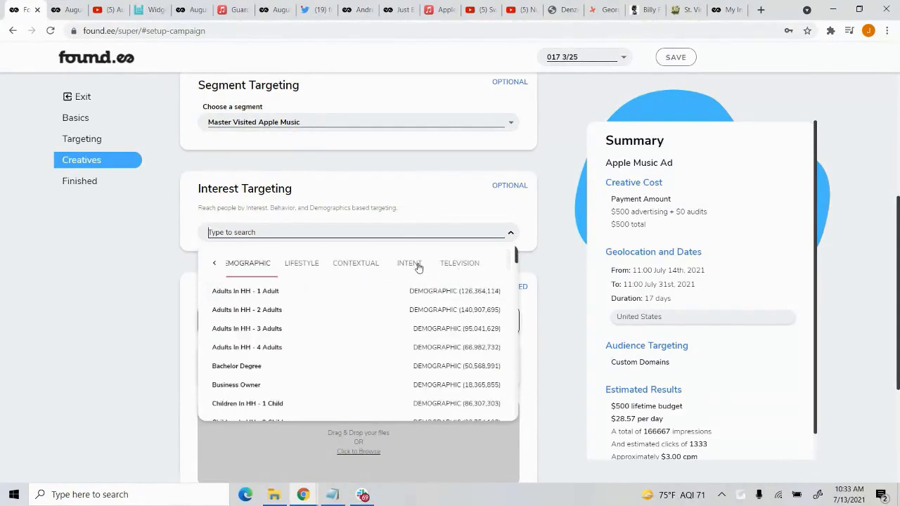
left_click(317, 264)
left_click(356, 263)
left_click(459, 263)
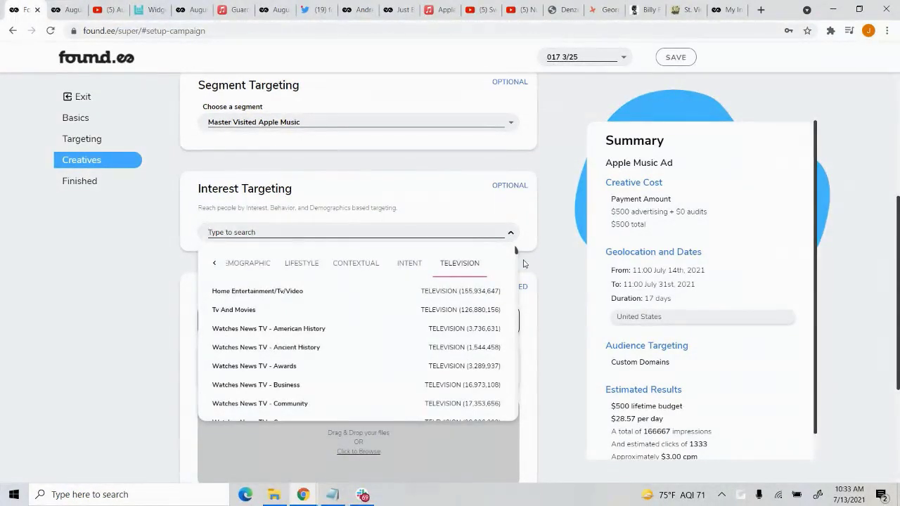
scroll(364, 330, "down", 15)
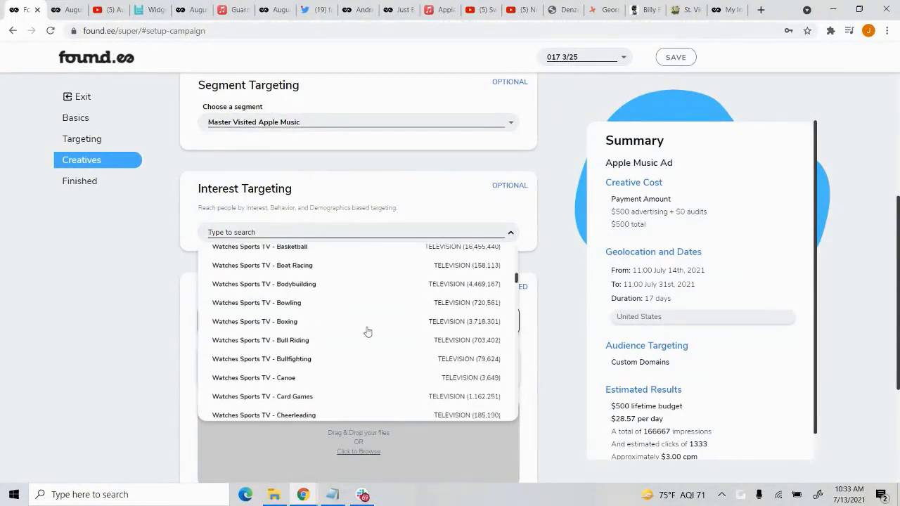
scroll(367, 331, "down", 5)
left_click(586, 292)
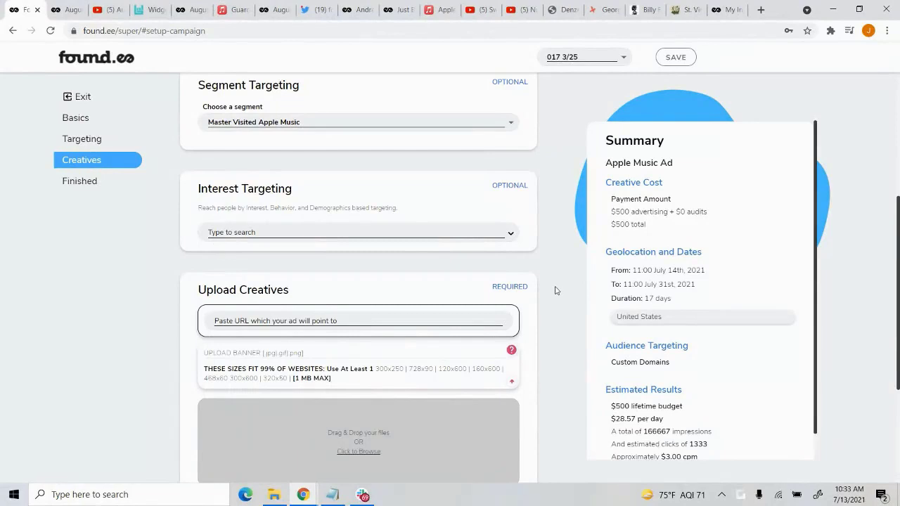
Review the campaign's basic settings, location, segment and interest targeting, creative upload section and summary.
scroll(539, 305, "down", 1)
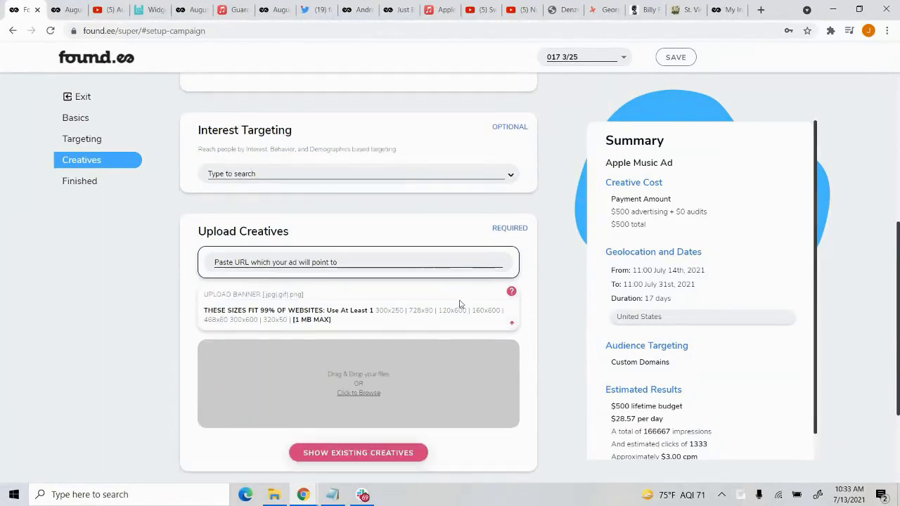
scroll(314, 302, "up", 4)
scroll(331, 271, "up", 3)
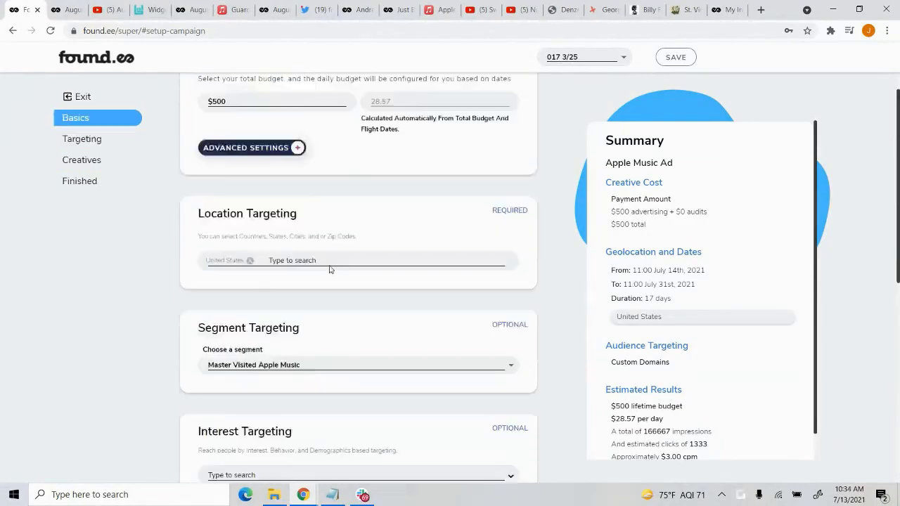
scroll(349, 267, "down", 3)
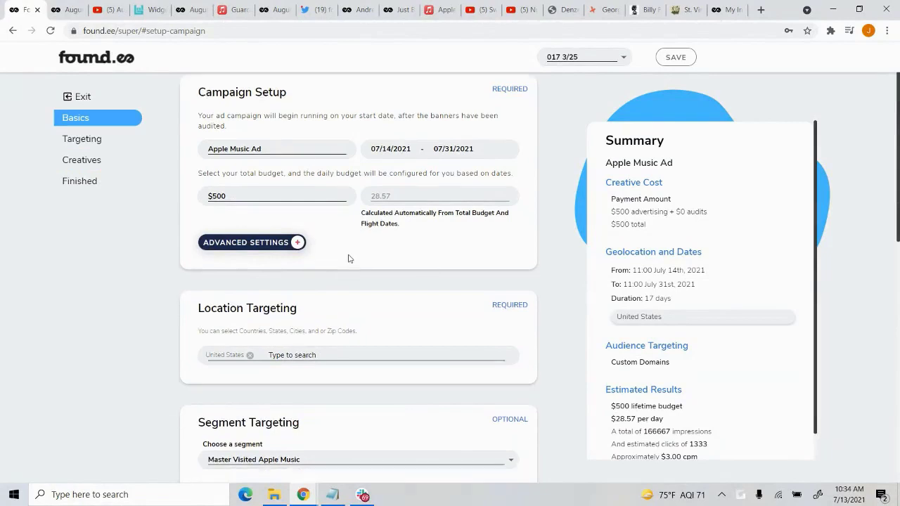
scroll(317, 232, "down", 2)
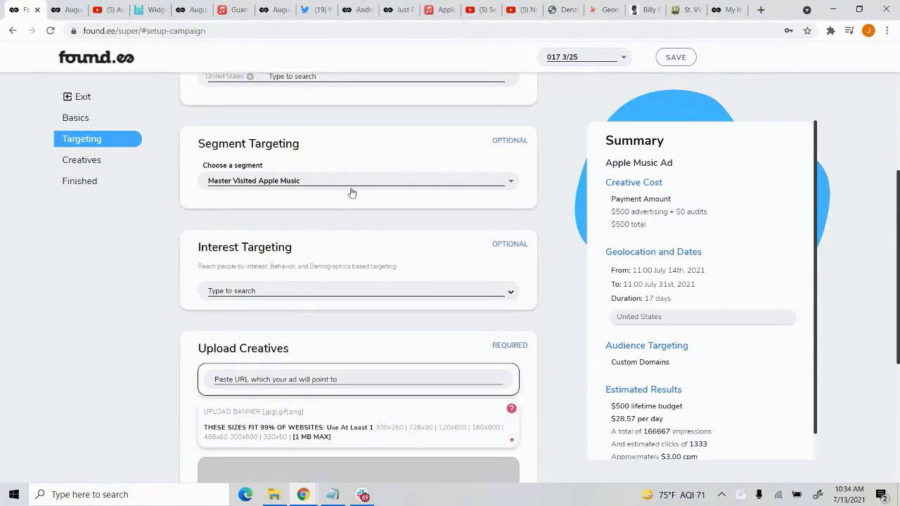
scroll(613, 278, "down", 1)
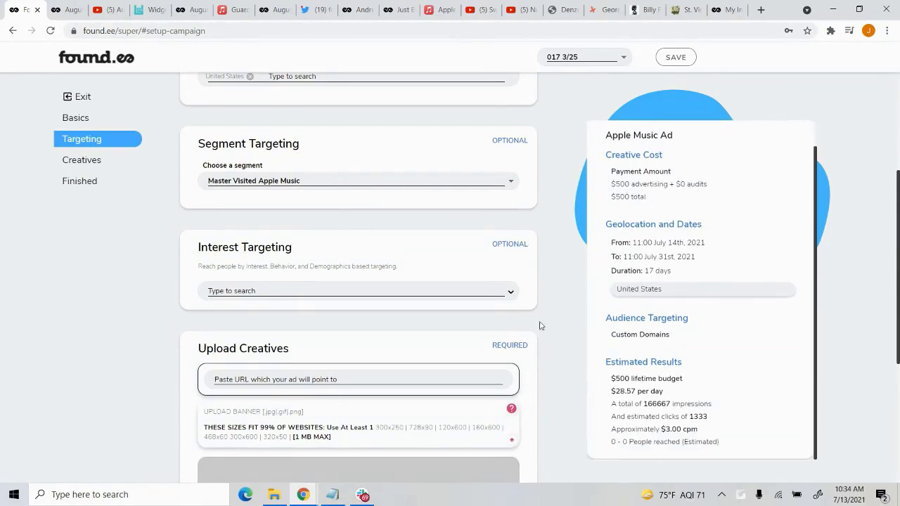
Copy the Apple Music link of August Burns Red's Guardians album and set it as the ad's destination URL.
scroll(436, 324, "down", 2)
scroll(436, 323, "down", 1)
left_click(232, 10)
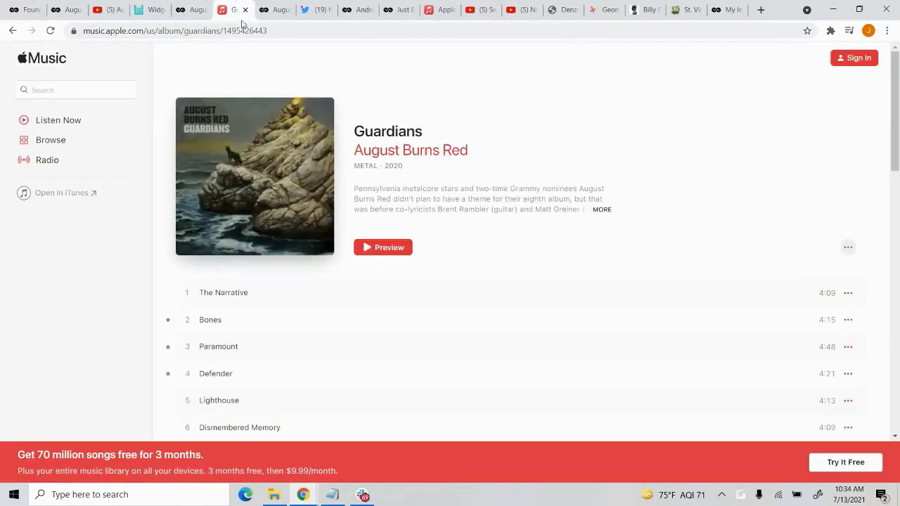
left_click(255, 31)
key("ctrl+c")
left_click(28, 10)
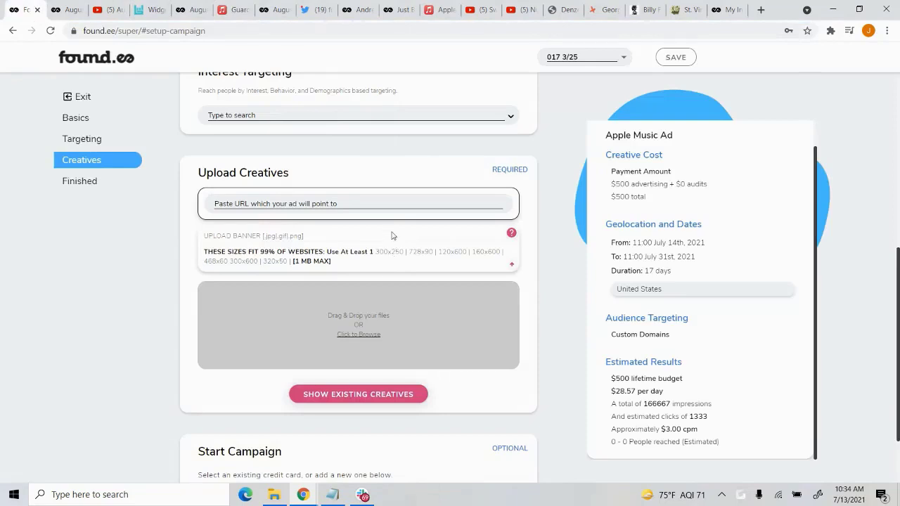
key("ctrl+v")
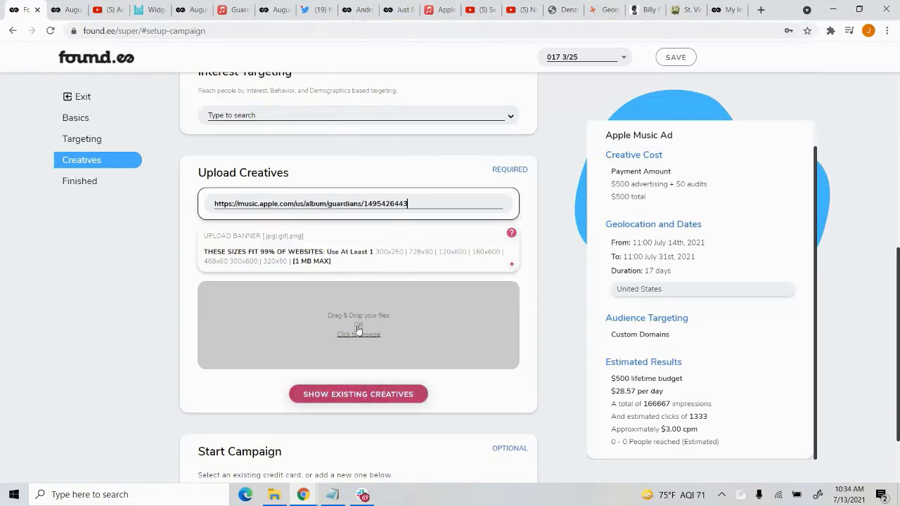
Browse the banner images in the Walkthrough folder and close the file selection without uploading one.
left_click(346, 336)
scroll(486, 225, "down", 5)
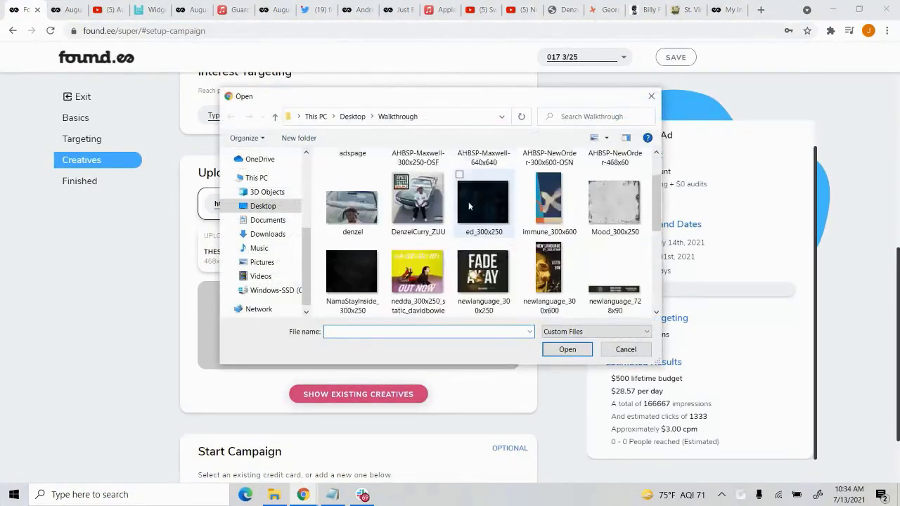
scroll(501, 252, "up", 5)
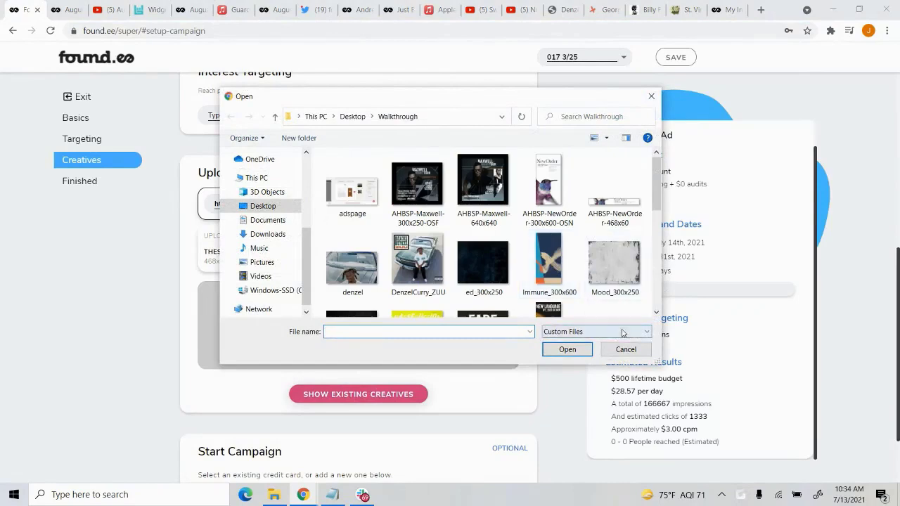
left_click(624, 357)
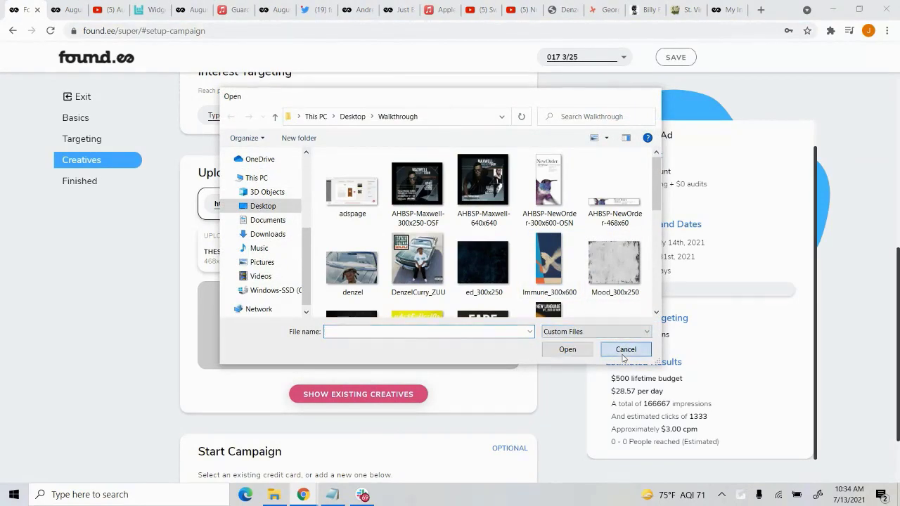
Add the existing HTML5 ad August Burns Red Album Out as the campaign's creative.
scroll(552, 373, "down", 1)
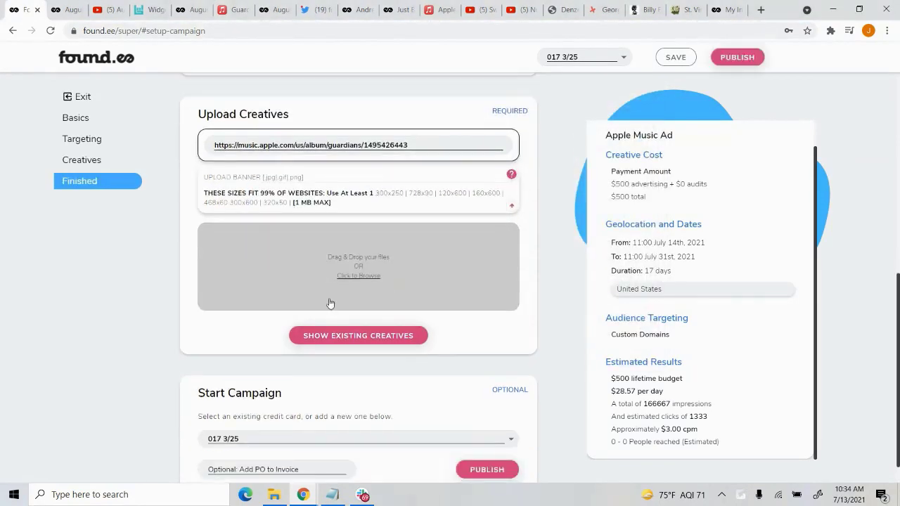
left_click(368, 332)
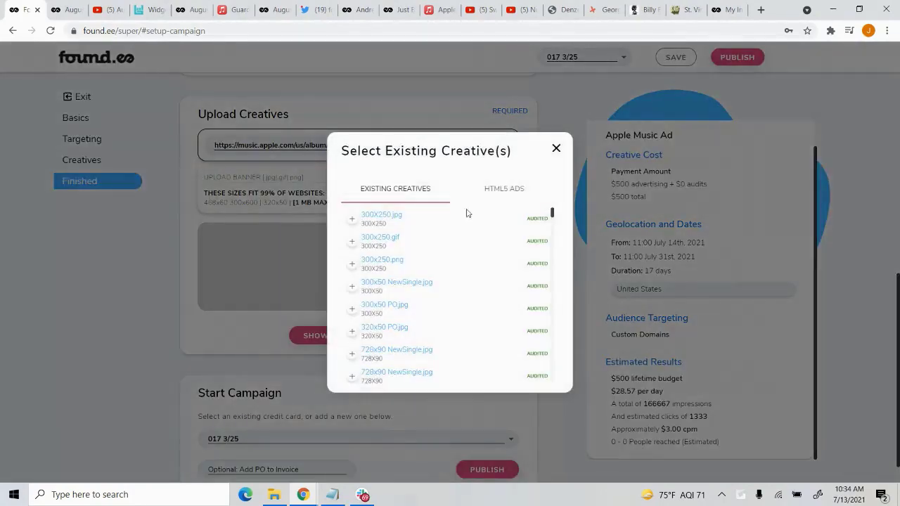
left_click(486, 184)
left_click(359, 218)
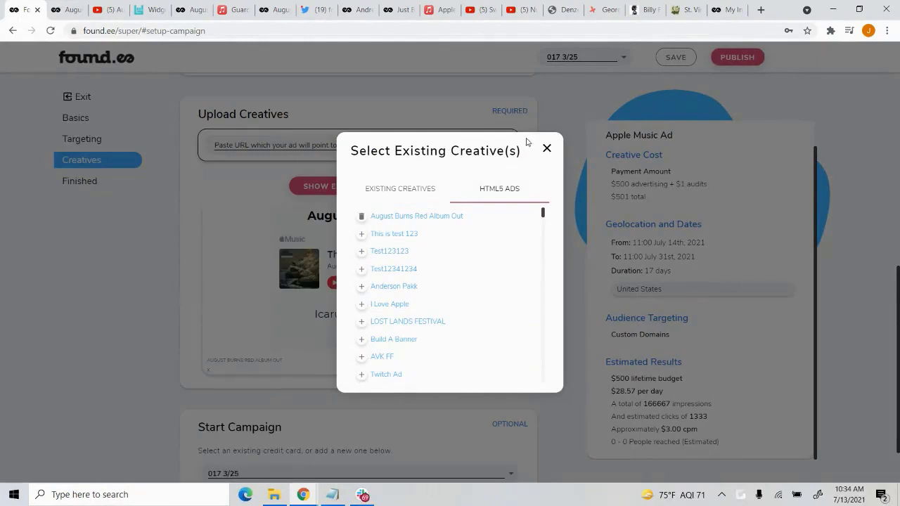
left_click(547, 149)
Review the whole campaign, from its setup and targeting to the August Burns Red creative and the payment section.
scroll(570, 323, "down", 1)
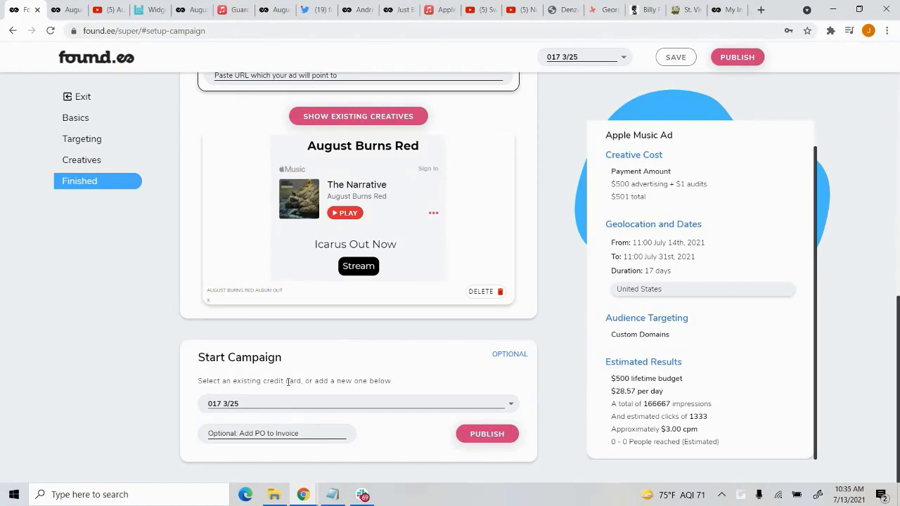
scroll(288, 382, "up", 9)
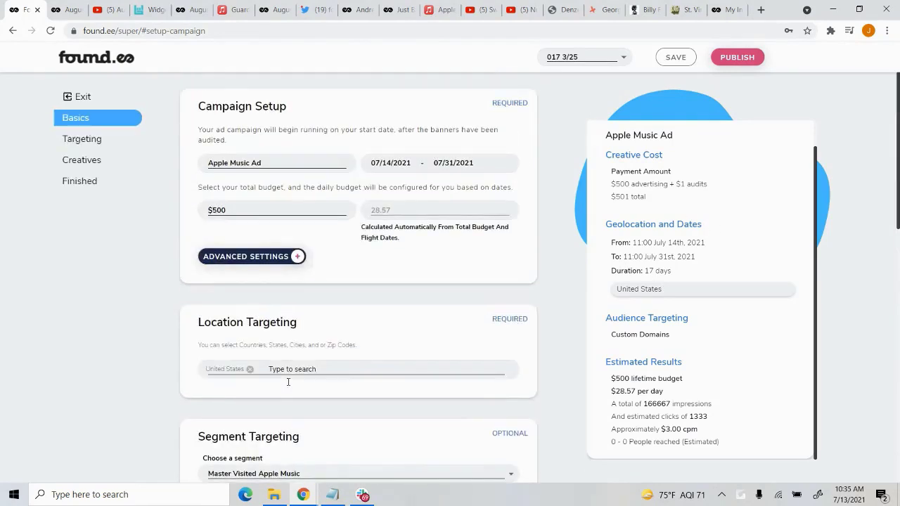
scroll(287, 382, "down", 5)
scroll(298, 389, "up", 5)
scroll(365, 342, "down", 10)
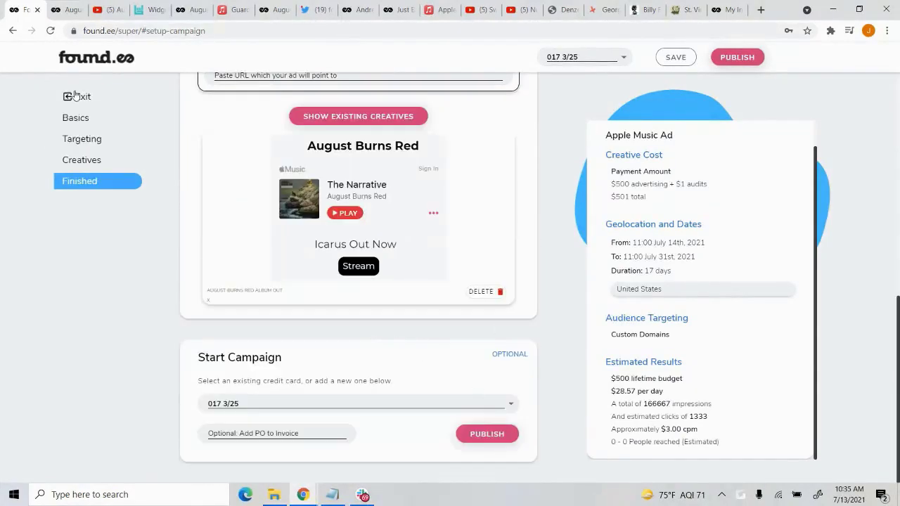
scroll(432, 279, "up", 2)
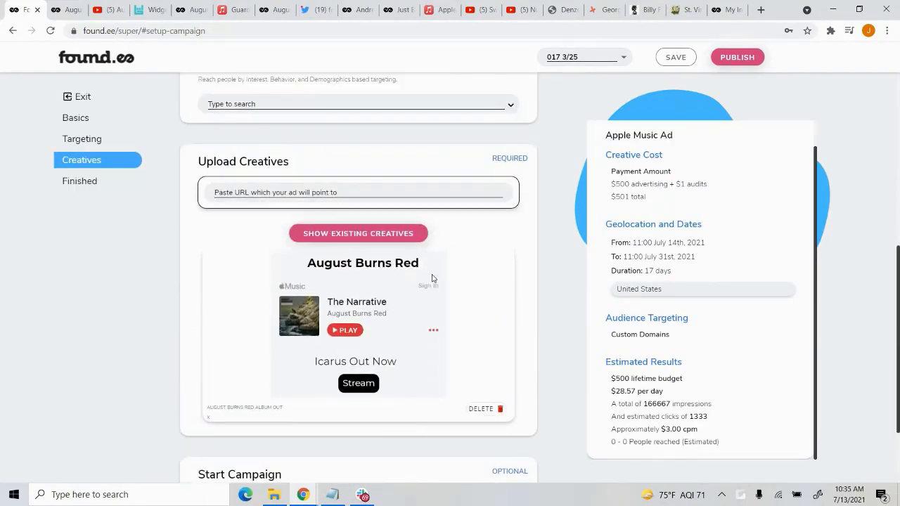
scroll(431, 277, "down", 3)
scroll(428, 280, "up", 7)
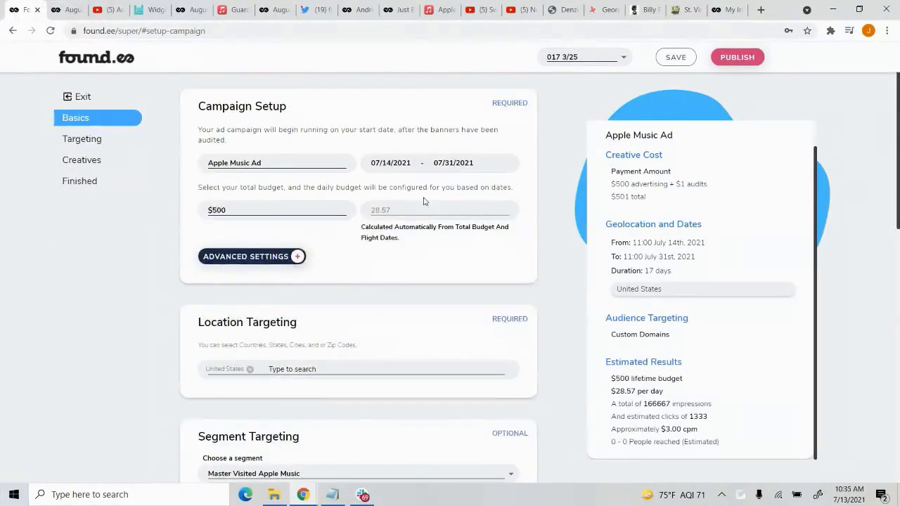
scroll(420, 267, "down", 7)
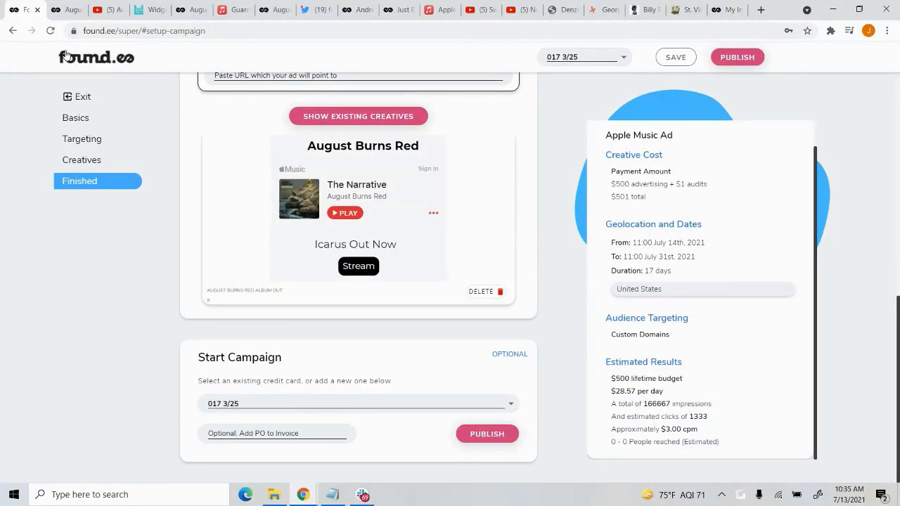
Exit the campaign setup and the campaign type selection to return to the main dashboard.
left_click(82, 97)
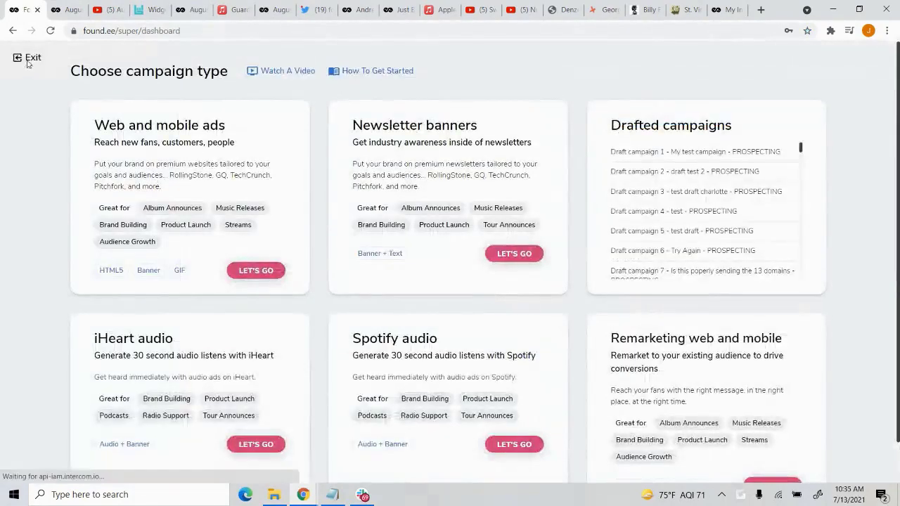
left_click(29, 59)
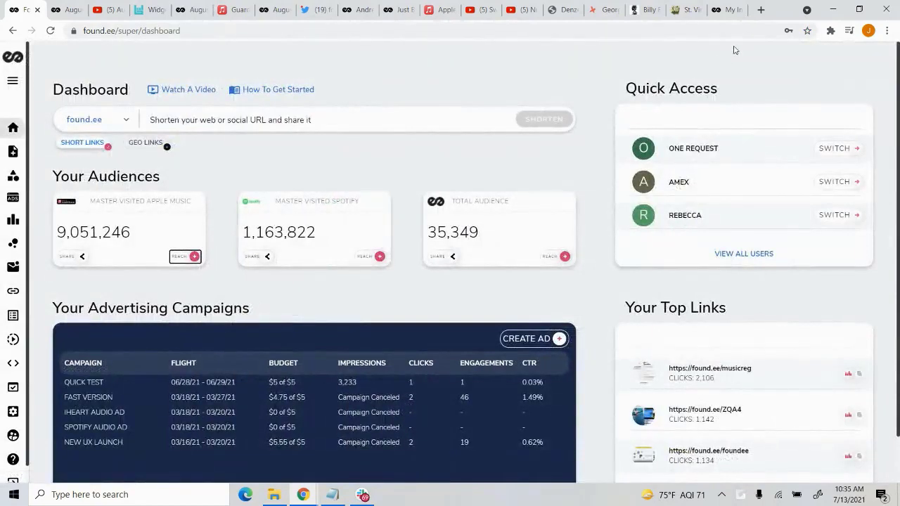
Open shopify.com in a new browser tab.
left_click(761, 10)
type("shopi")
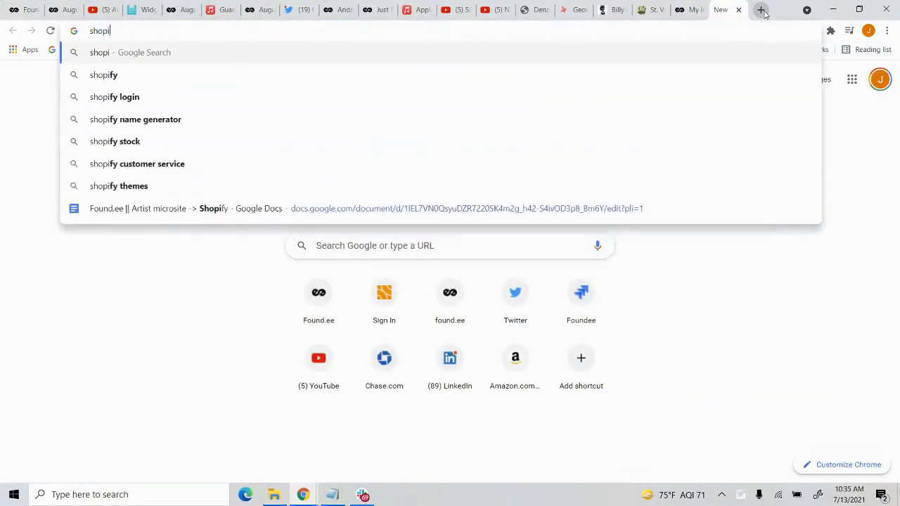
type("fy.com")
key("Return")
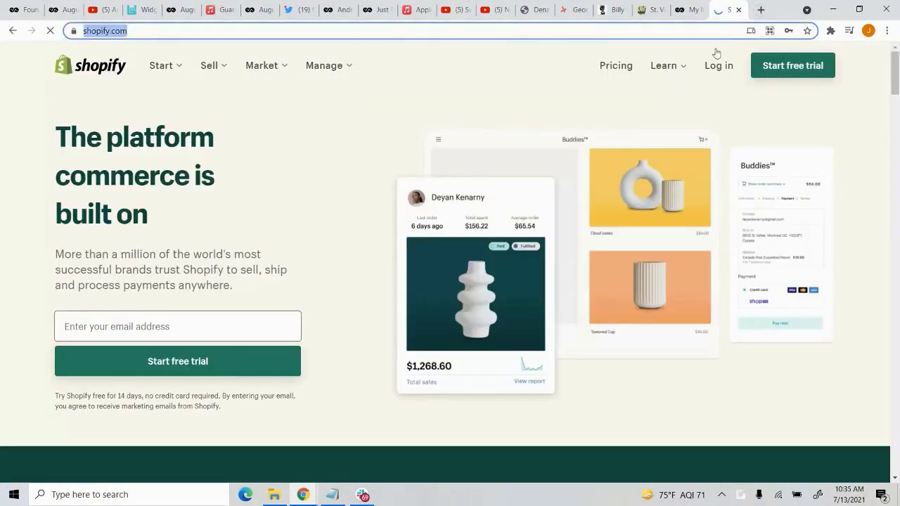
left_click(25, 10)
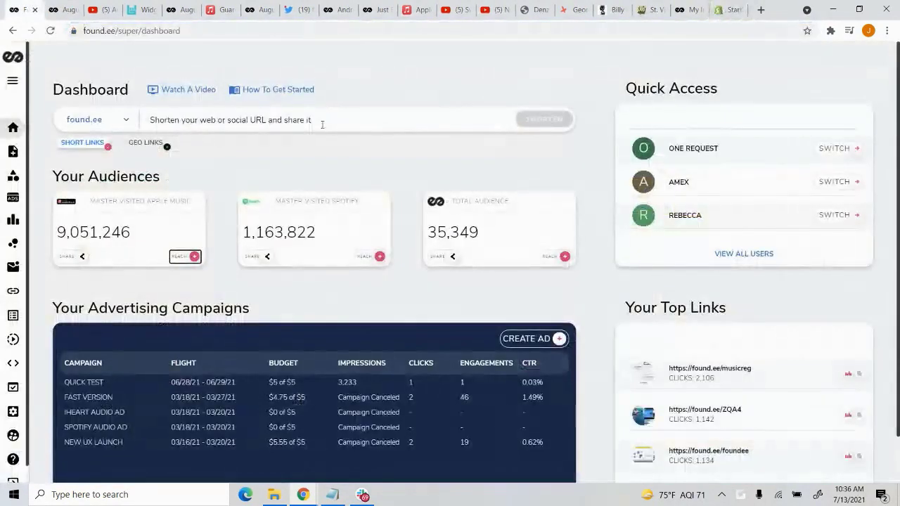
left_click(291, 120)
left_click(504, 141)
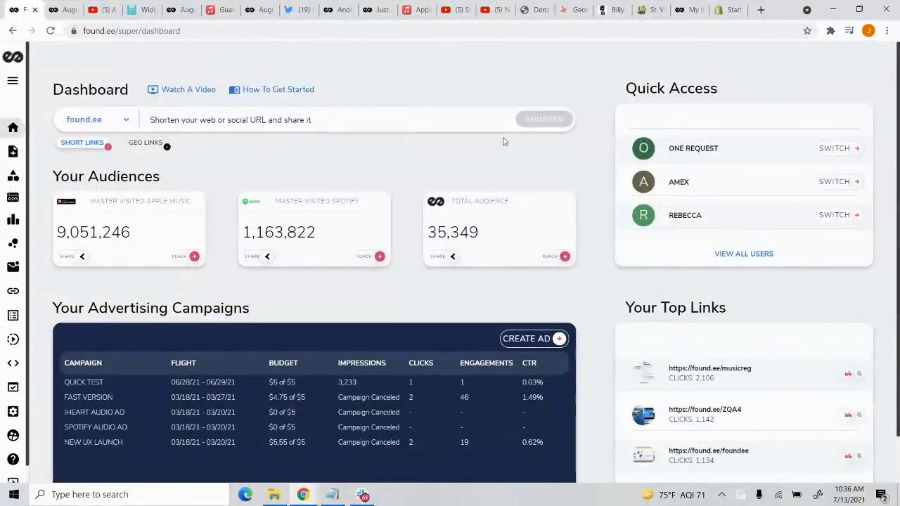
left_click(387, 117)
type("https://www.shopify.com/")
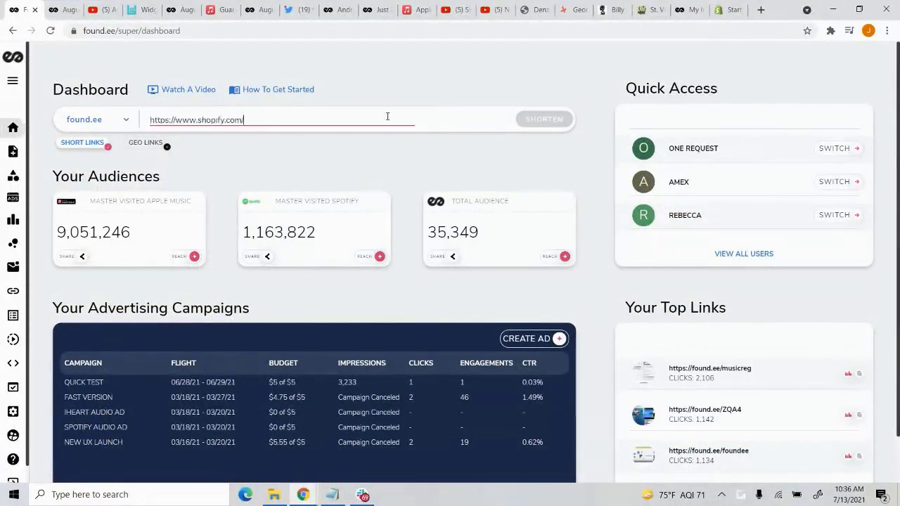
key("ctrl+a")
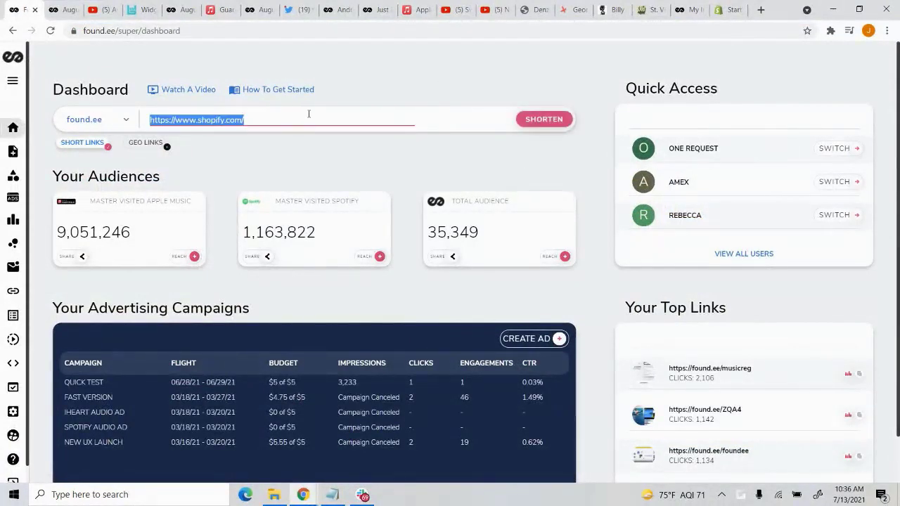
left_click(310, 115)
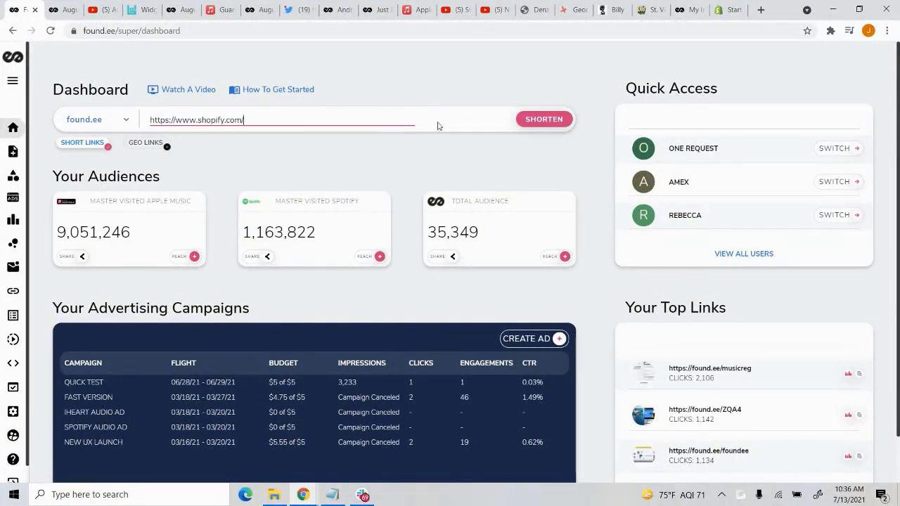
left_click(544, 121)
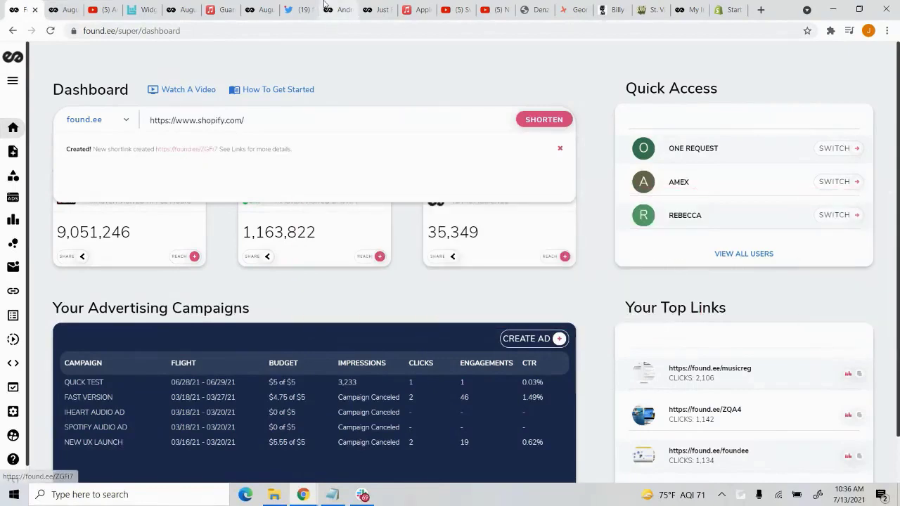
Look through the Twitter posts that share found.ee links, and return to the dashboard to dismiss the short-link notice.
left_click(296, 10)
scroll(397, 288, "down", 5)
scroll(398, 296, "down", 8)
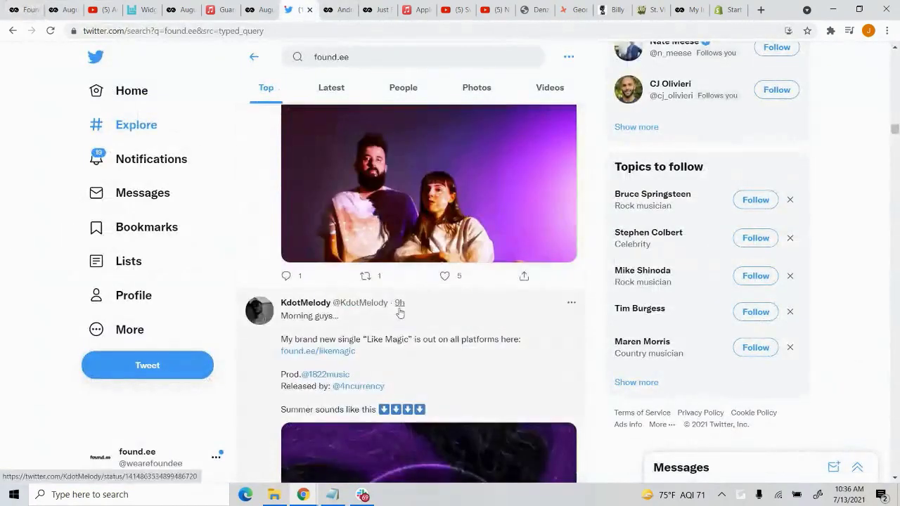
scroll(399, 313, "down", 8)
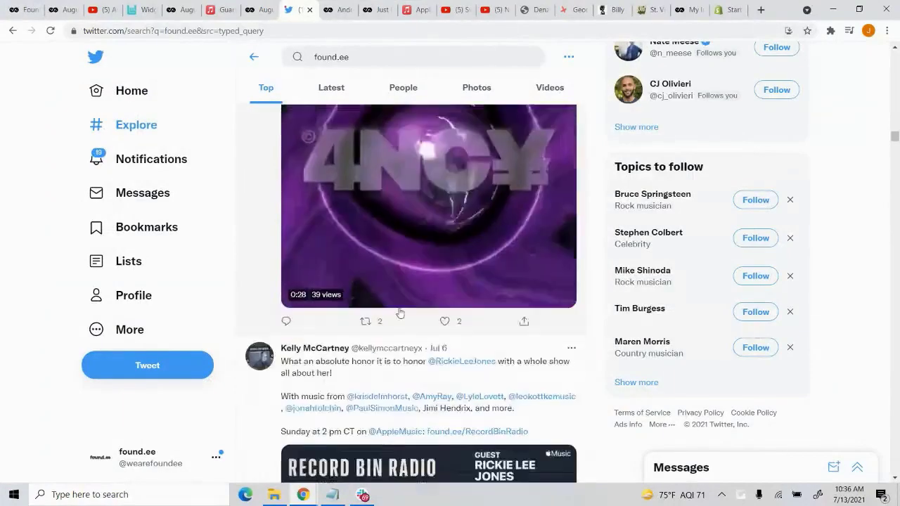
scroll(399, 313, "down", 8)
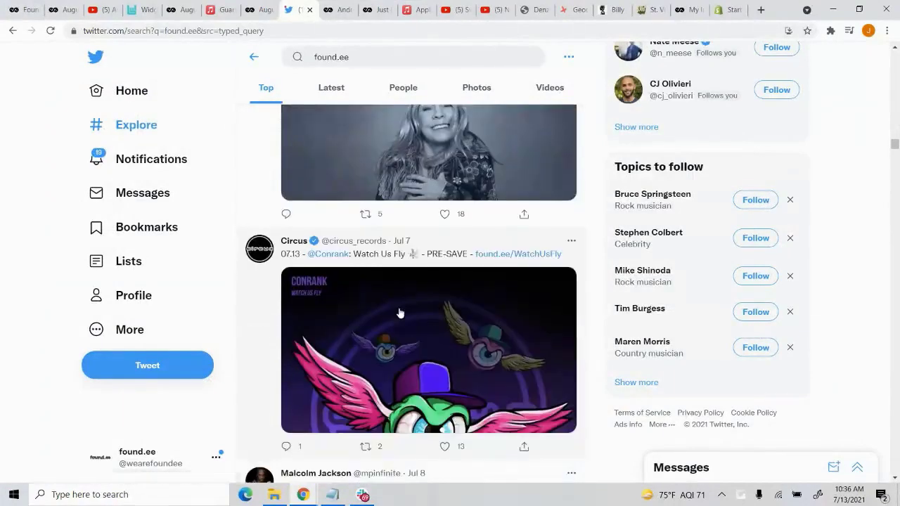
scroll(401, 313, "down", 8)
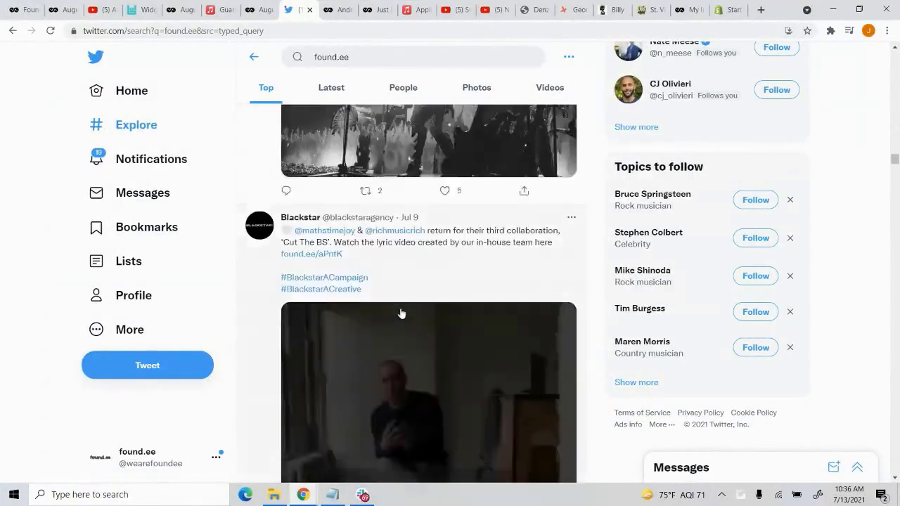
left_click(32, 9)
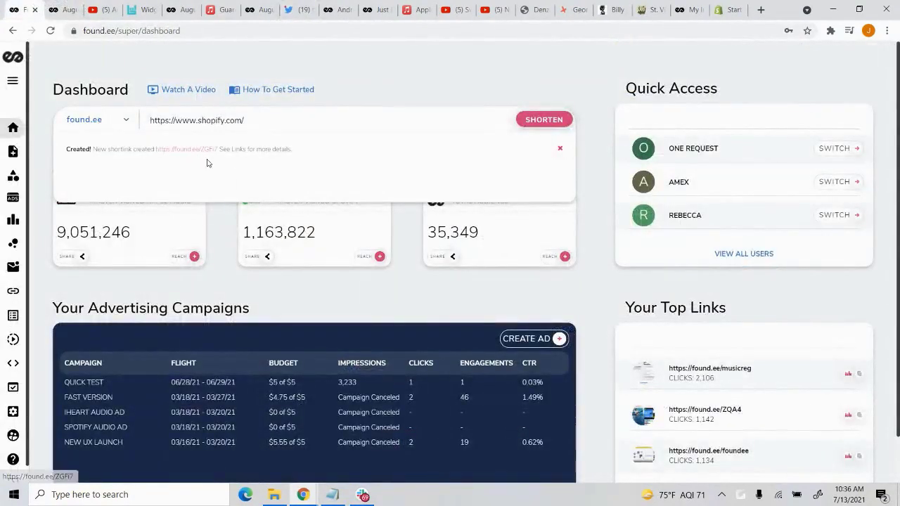
left_click(562, 149)
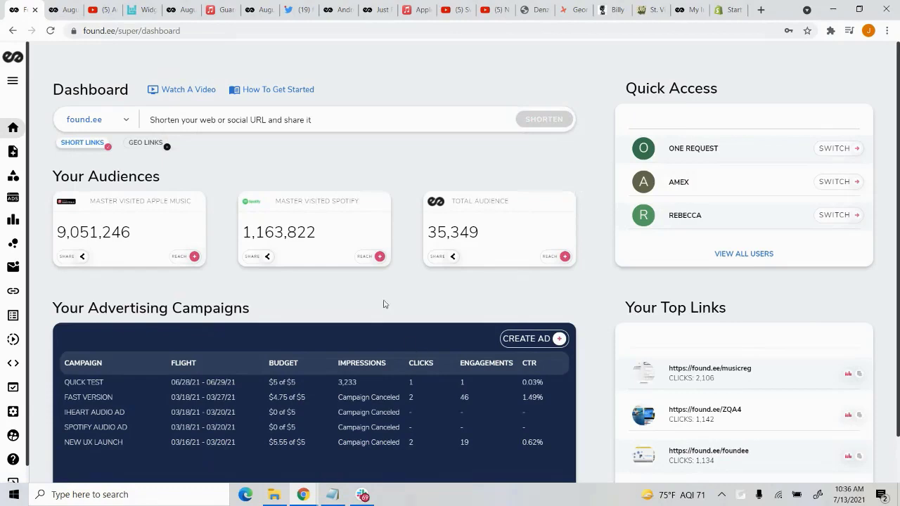
Copy the shopify.com short link from the list of links and pages and dismiss the copy notice.
mouse_move(21, 128)
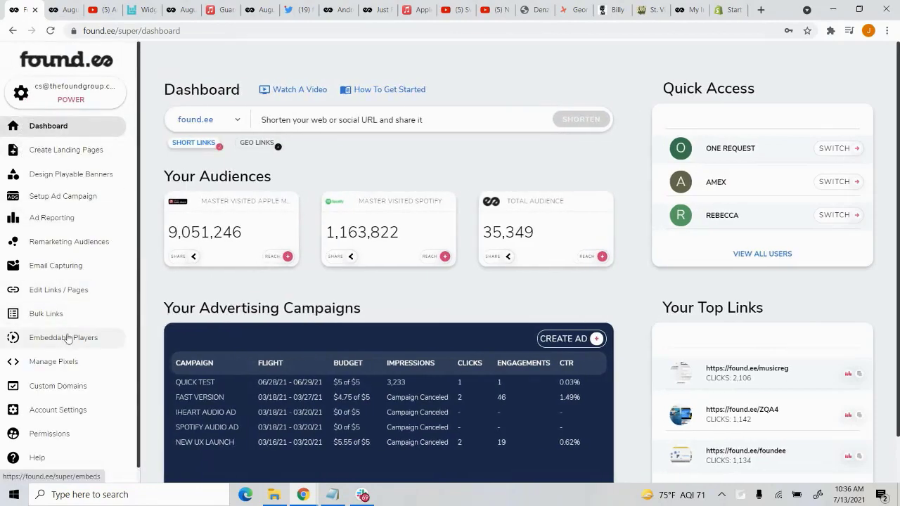
left_click(69, 243)
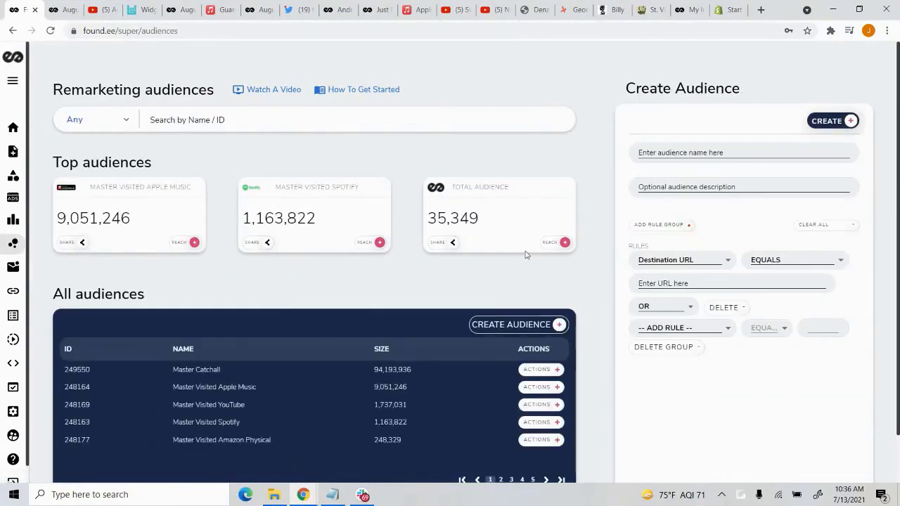
mouse_move(62, 211)
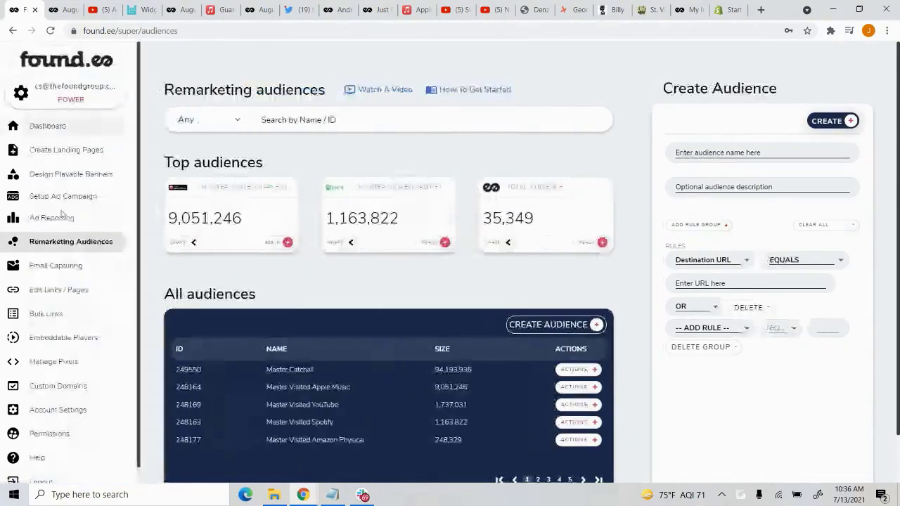
left_click(51, 299)
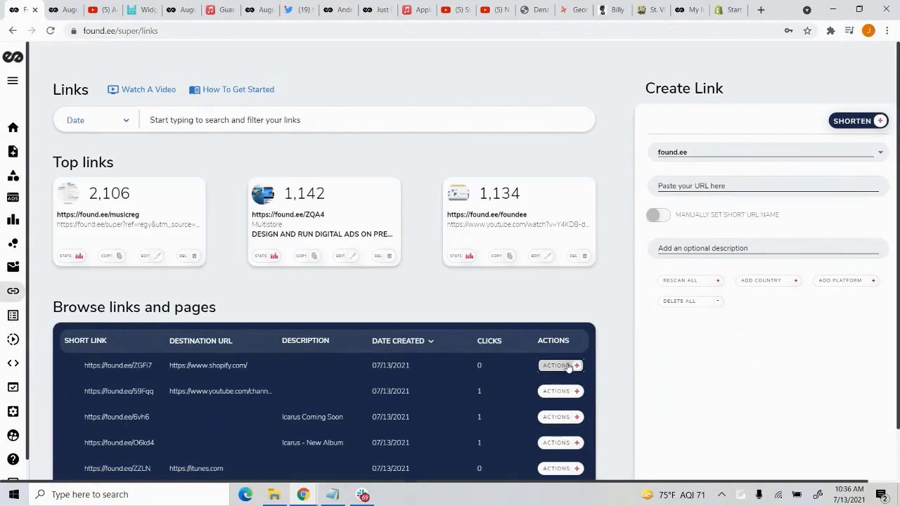
left_click(572, 366)
left_click(558, 395)
mouse_move(79, 262)
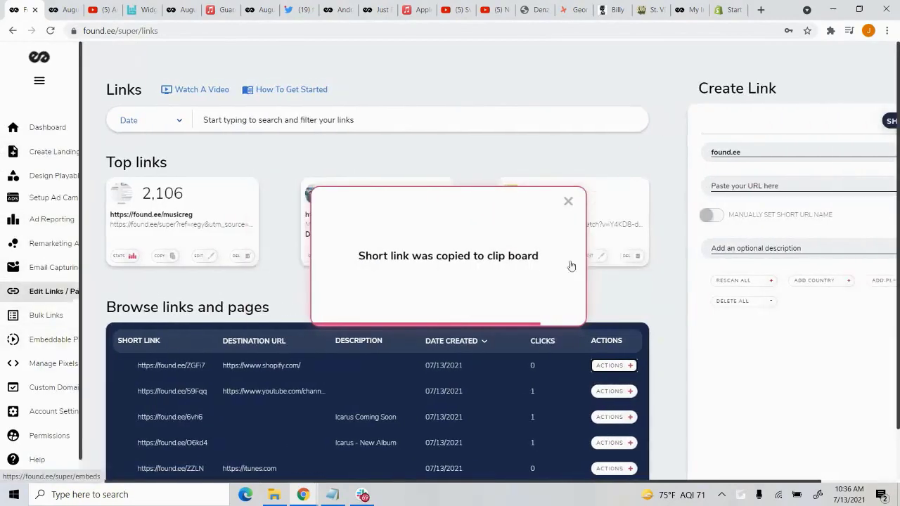
left_click(557, 201)
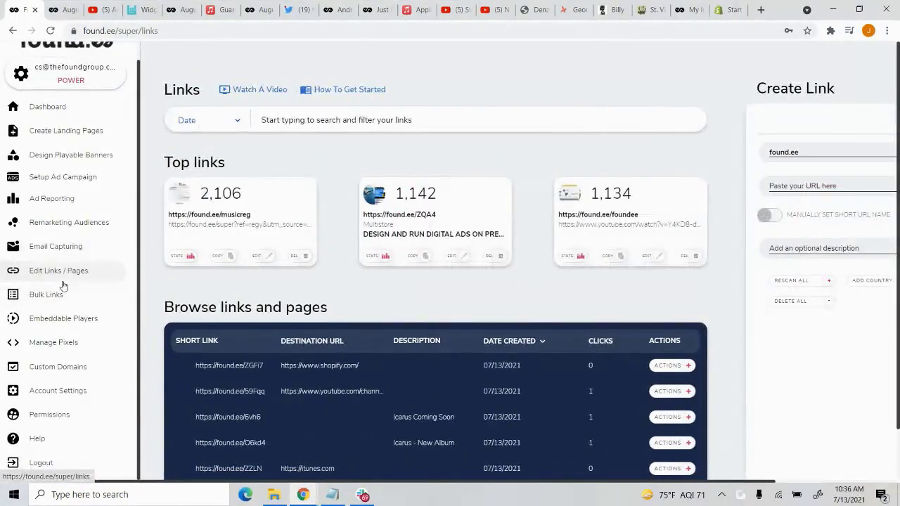
Start a new remarketing audience named My Specific Use with the description Shopify Store.
left_click(80, 224)
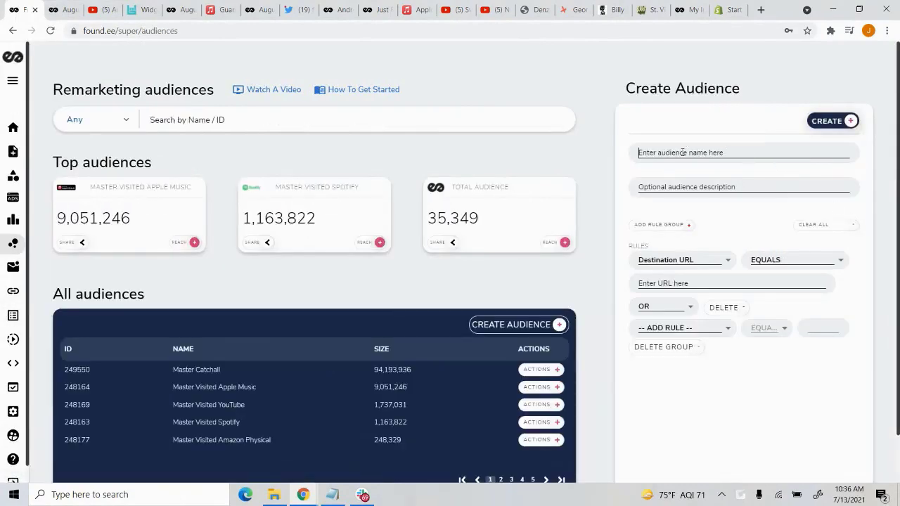
left_click(682, 152)
type("My Specific Use")
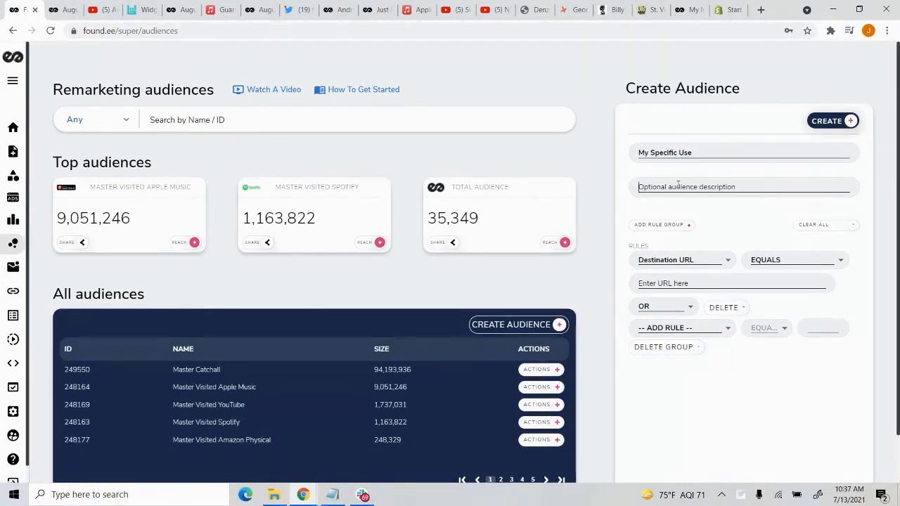
type("Shopify Store")
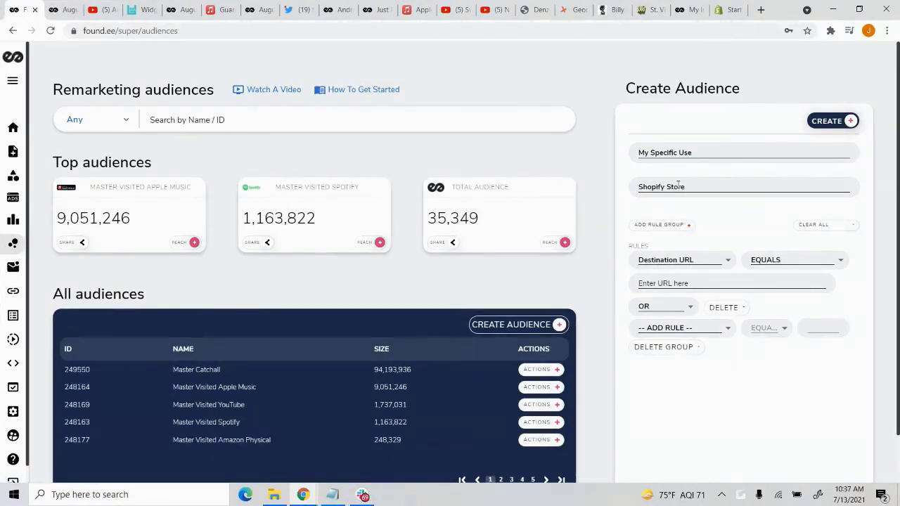
left_click(694, 264)
left_click(683, 279)
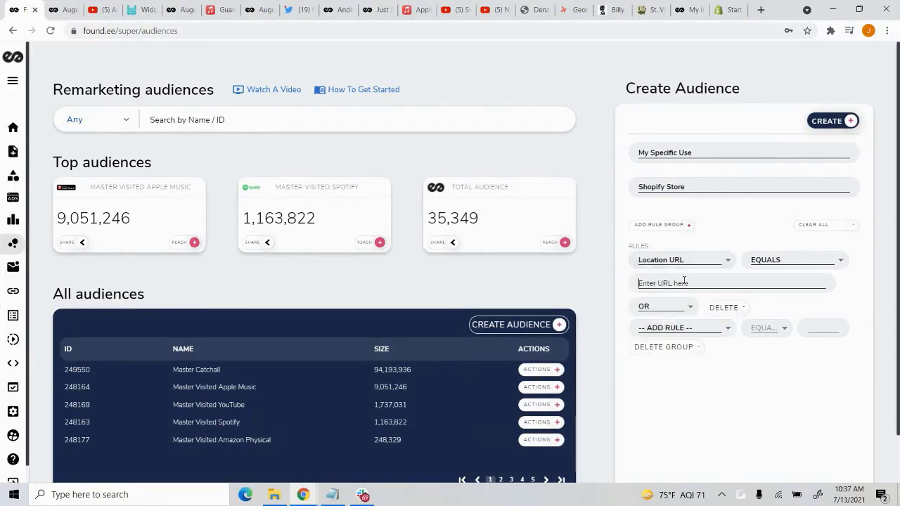
left_click(686, 283)
key("ctrl+v")
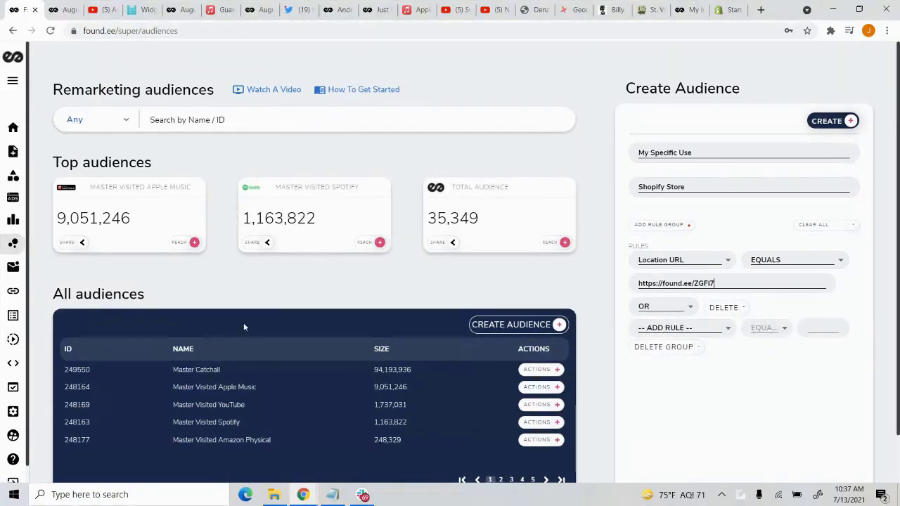
Review the new audience's name, description and rule URL.
left_click_drag(727, 156, 599, 164)
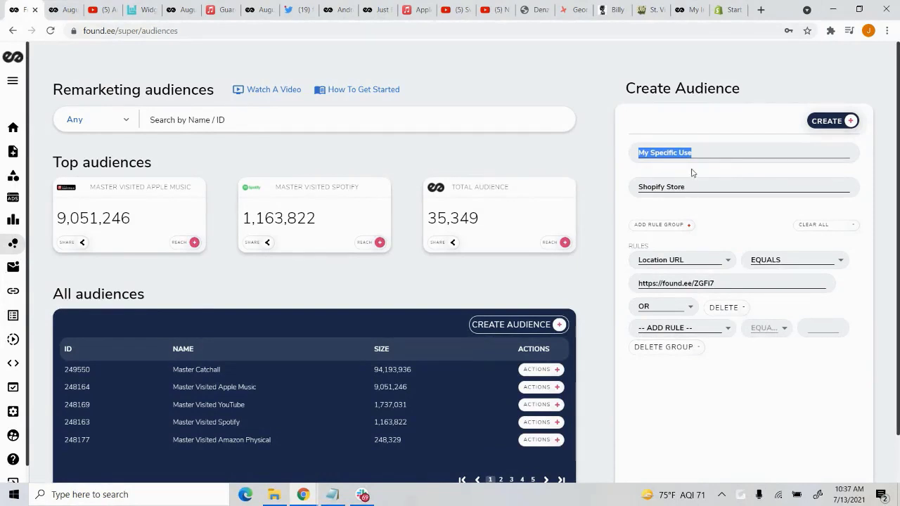
left_click_drag(704, 187, 600, 193)
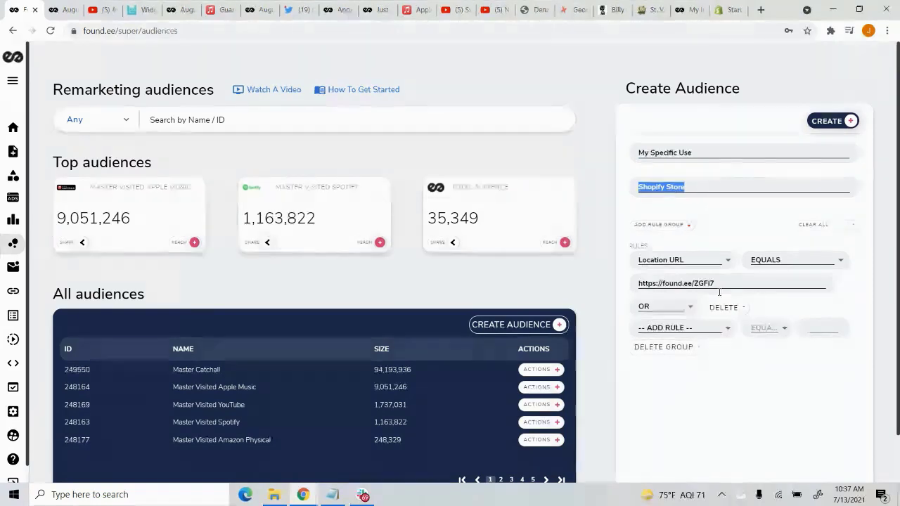
left_click_drag(720, 285, 597, 291)
left_click(608, 226)
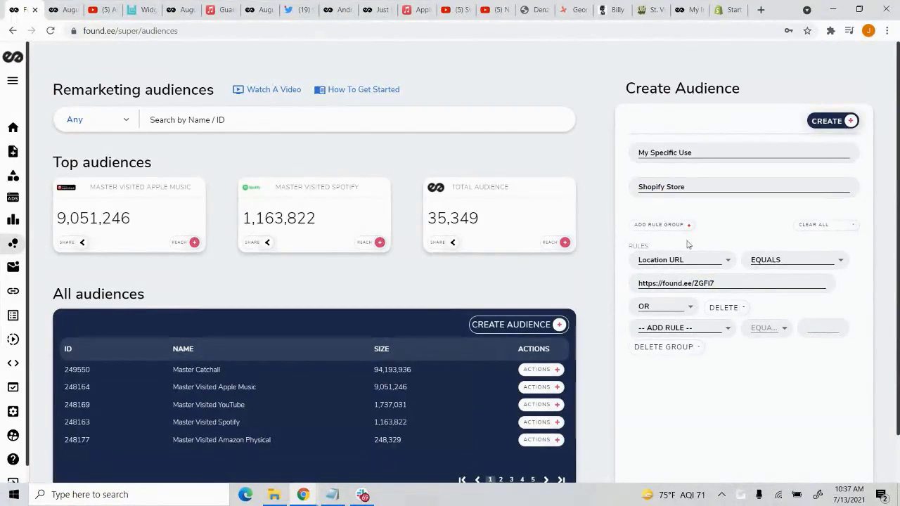
Change the audience rule to Destination URL contains shopify.com.
left_click_drag(734, 292, 581, 178)
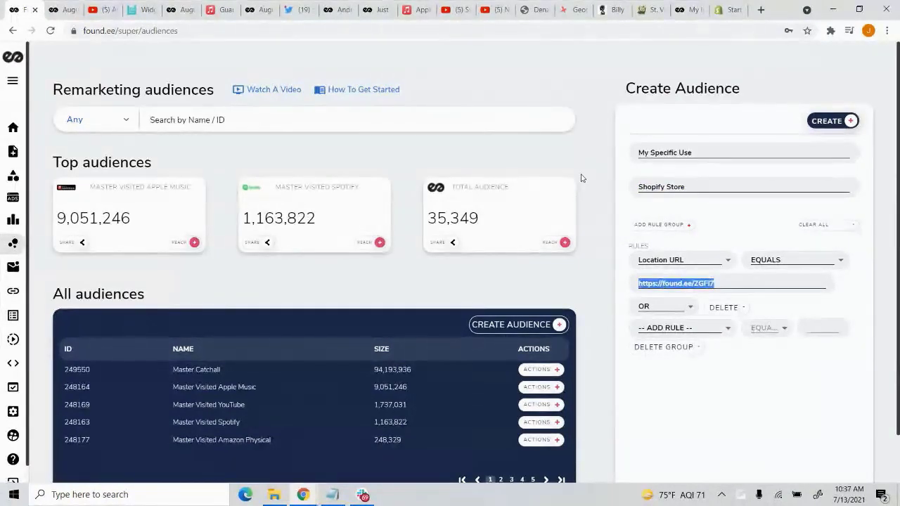
type("shopify.com")
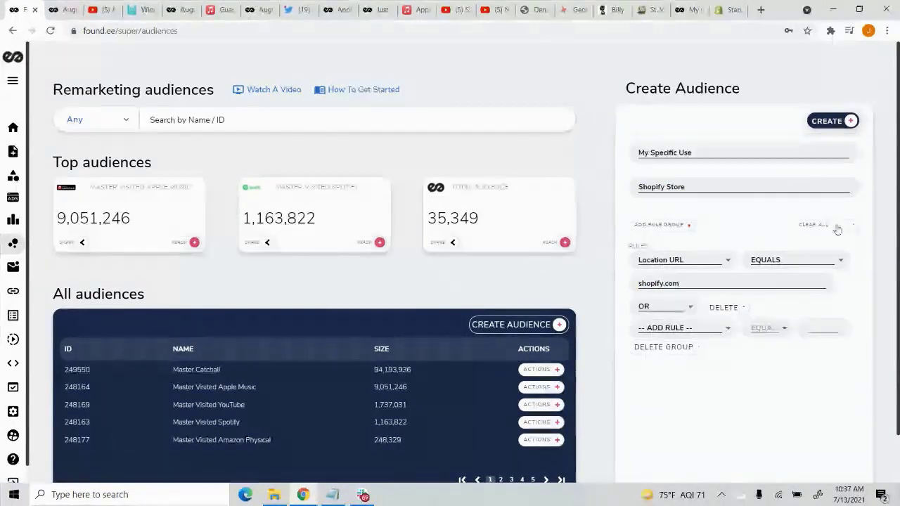
left_click(728, 260)
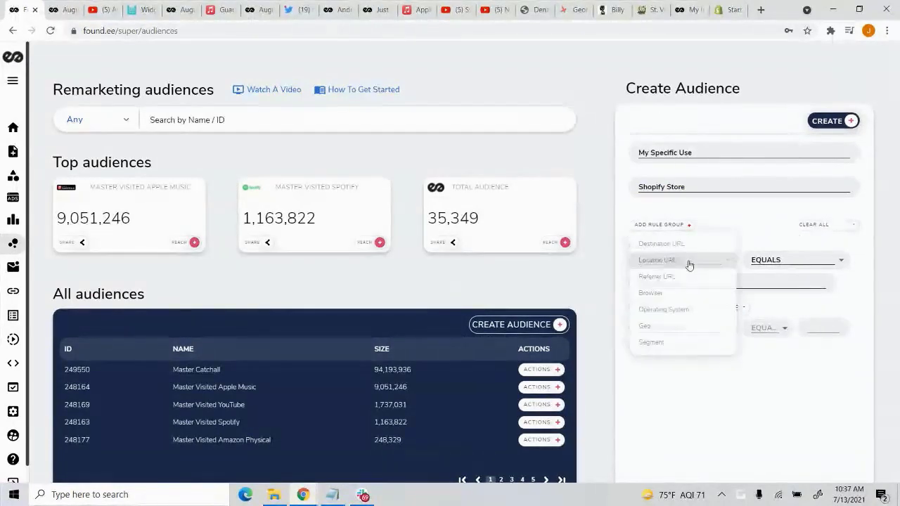
left_click(664, 245)
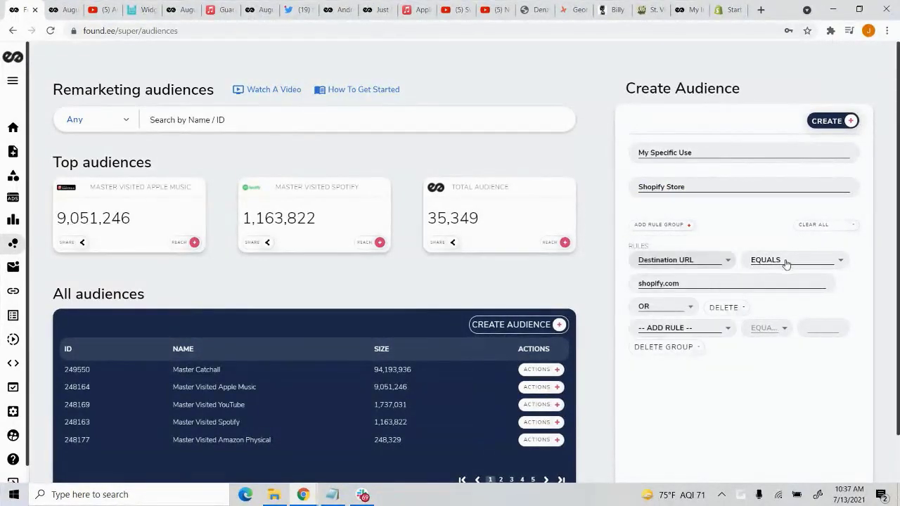
left_click(787, 267)
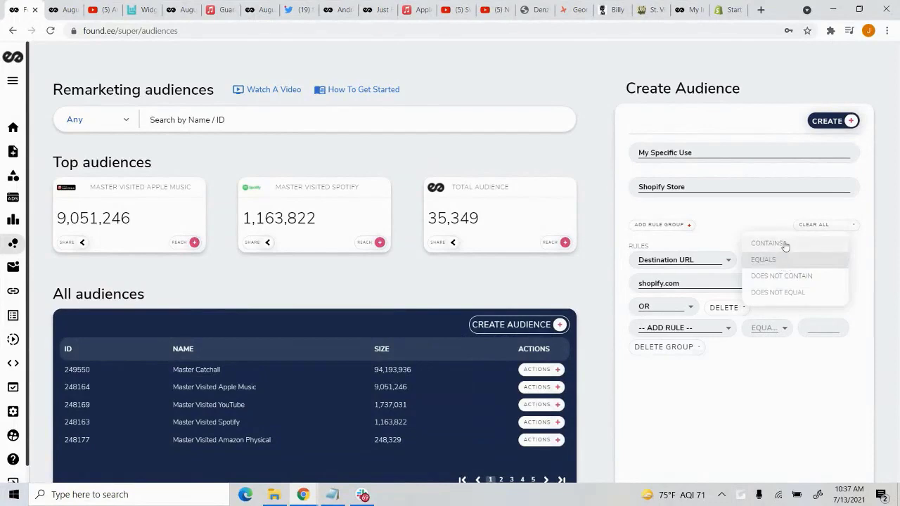
left_click(782, 243)
left_click_drag(683, 289, 603, 272)
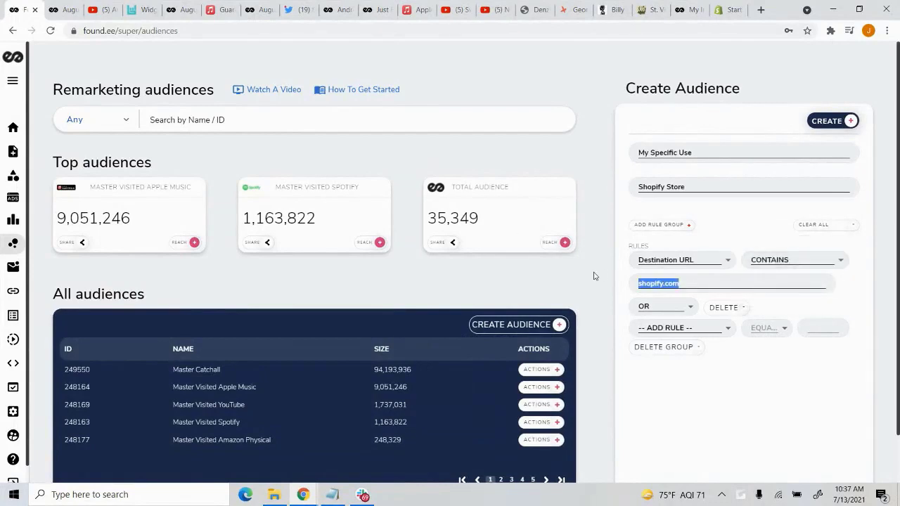
left_click(603, 275)
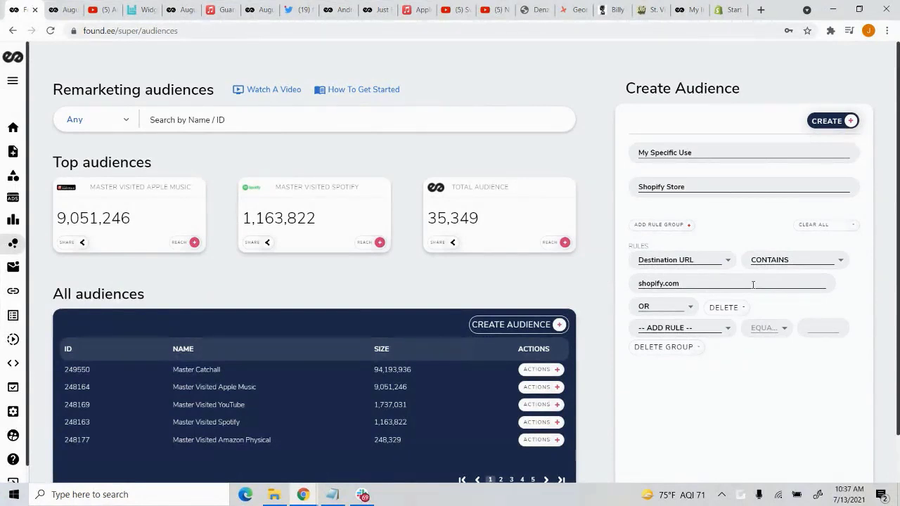
Review the audience rule's URL, the found.ee DMP pixel code in pixel management, and the St. Vincent website.
left_click_drag(681, 284, 541, 278)
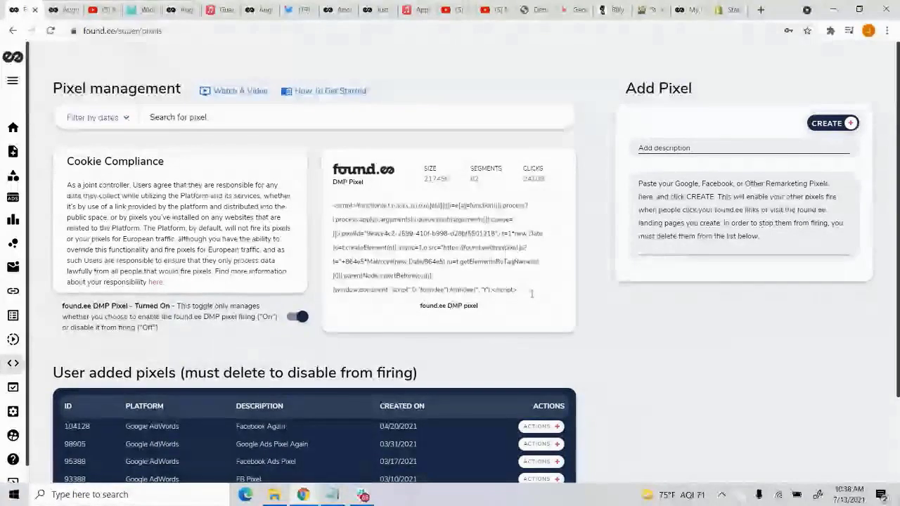
left_click_drag(532, 294, 384, 205)
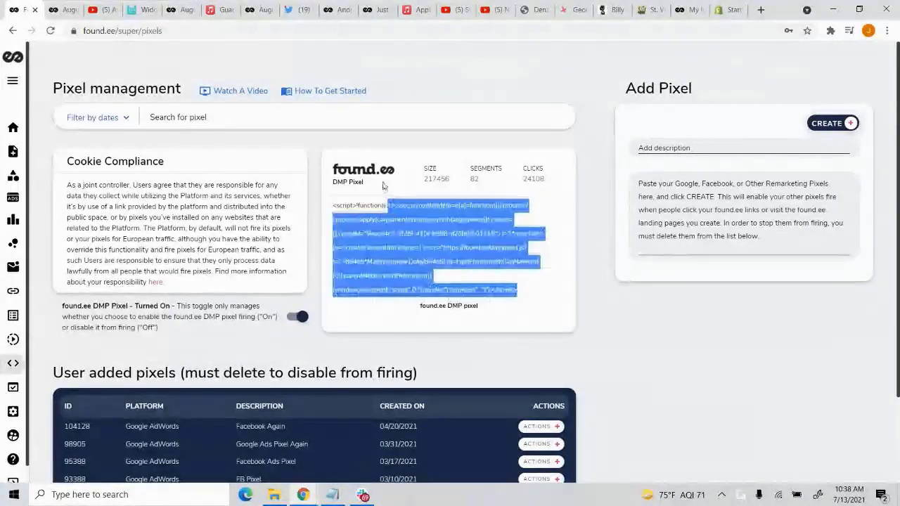
left_click(396, 220)
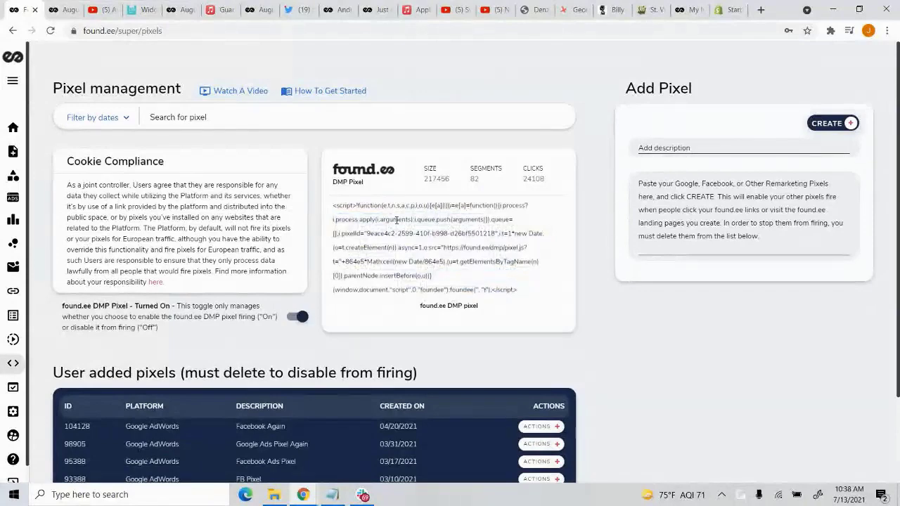
left_click(651, 9)
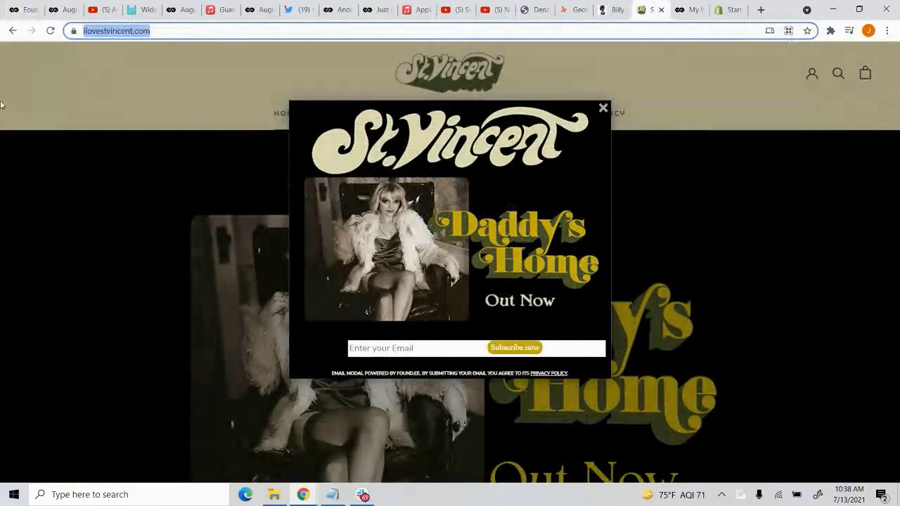
left_click(23, 9)
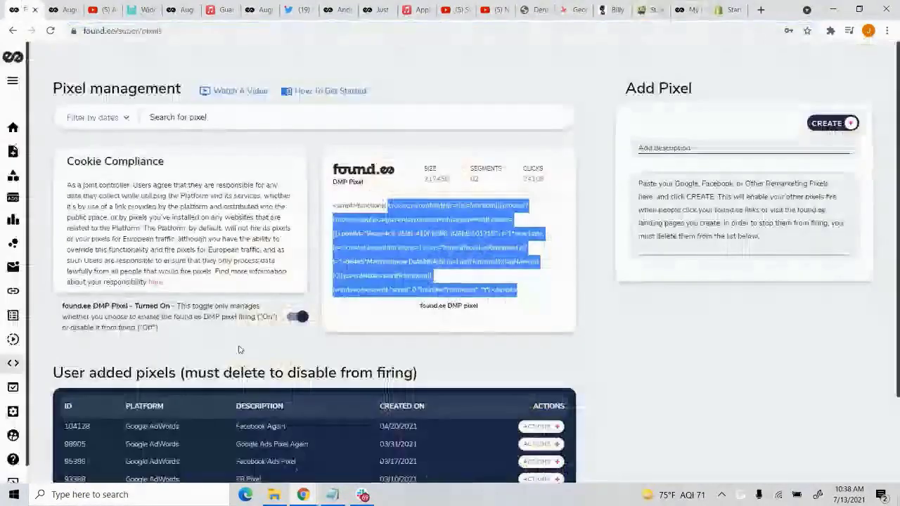
Return to the dashboard to view its quick-access accounts, and open the Permissions page.
left_click(47, 125)
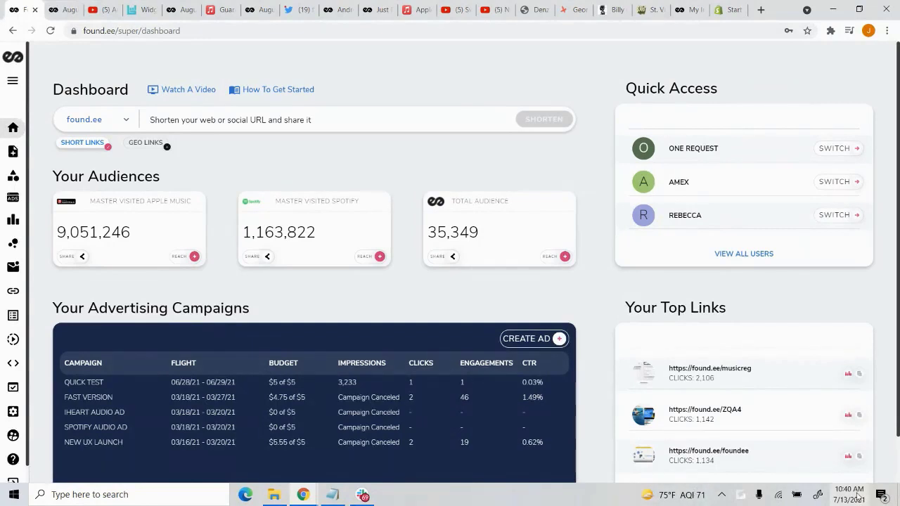
right_click(729, 303)
left_click(730, 303)
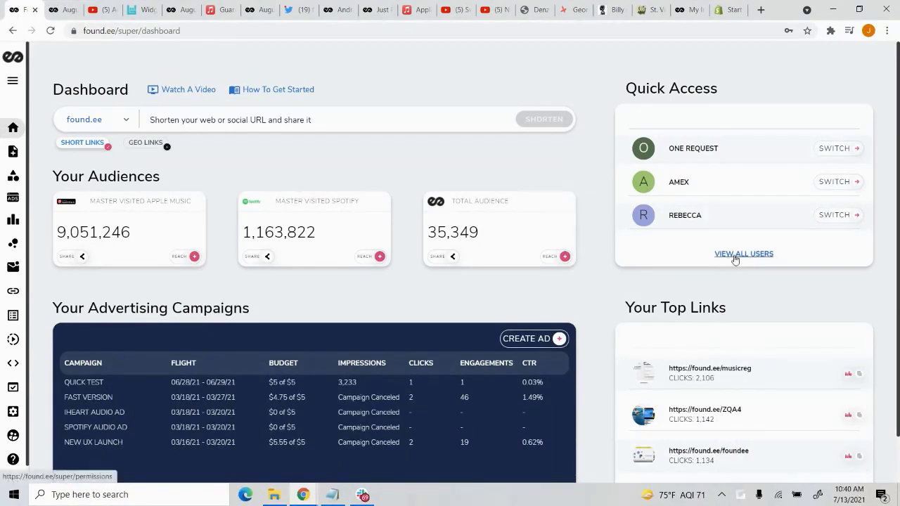
mouse_move(8, 123)
left_click(35, 132)
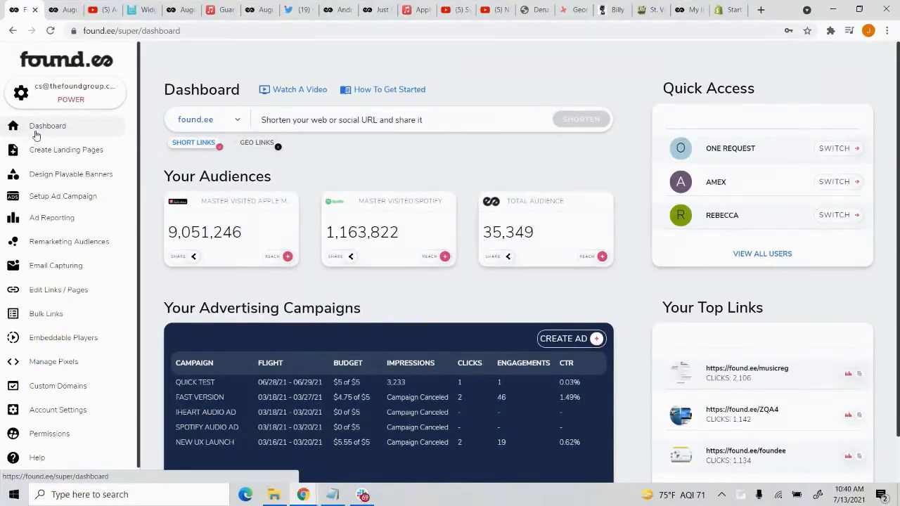
scroll(64, 296, "down", 1)
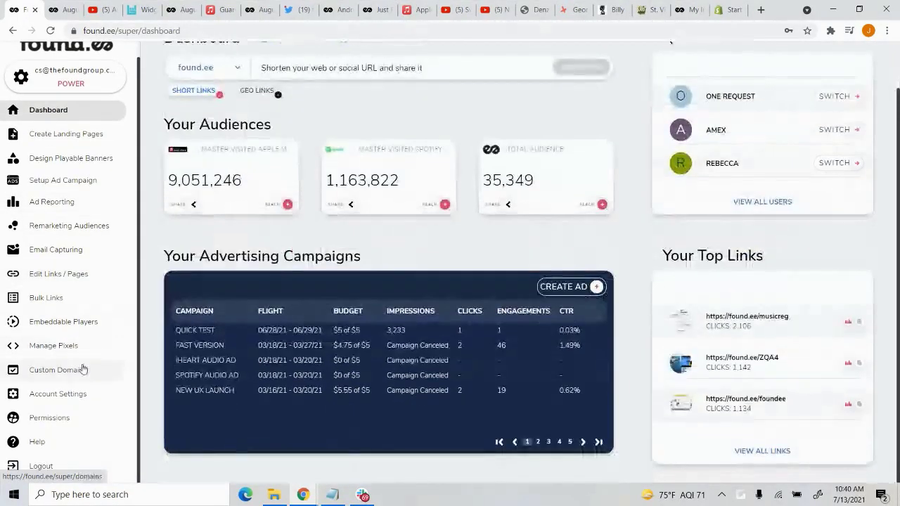
left_click(39, 419)
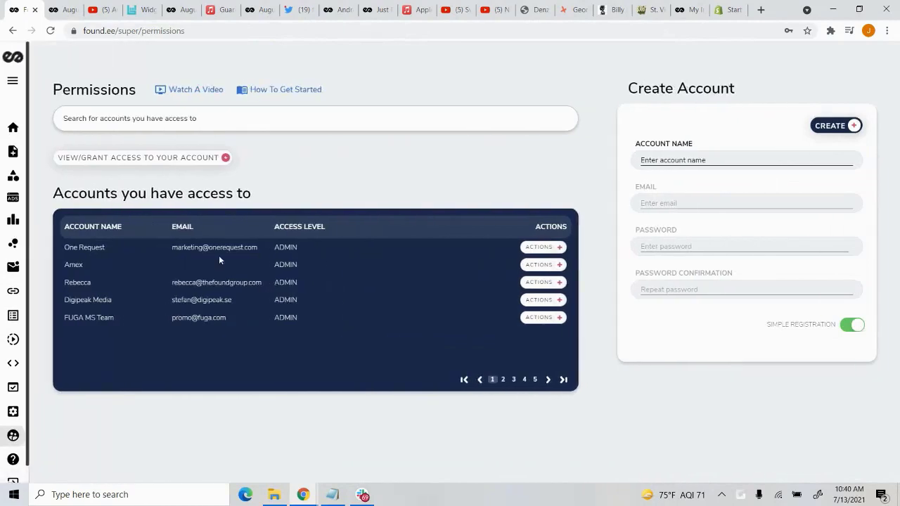
Browse the first three pages of accounts with granted access, and return to the dashboard.
left_click_drag(81, 244, 342, 416)
left_click(300, 340)
left_click(503, 380)
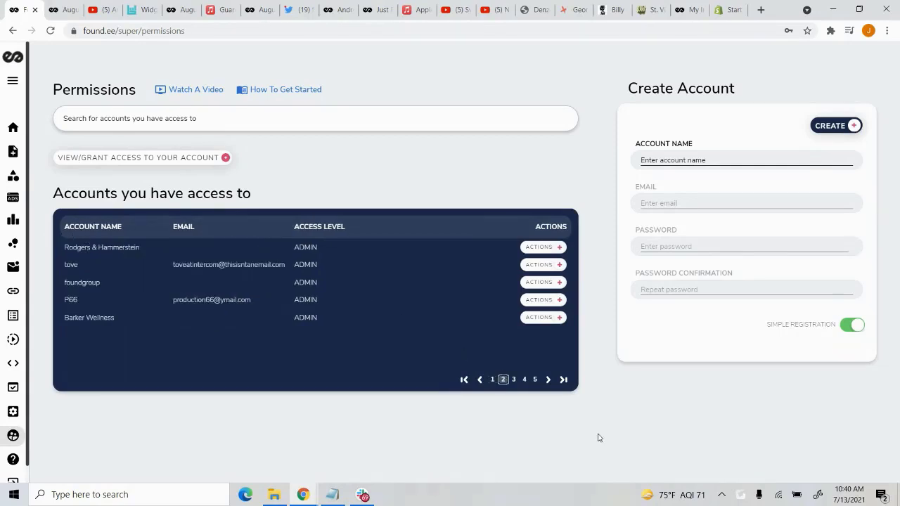
left_click(514, 380)
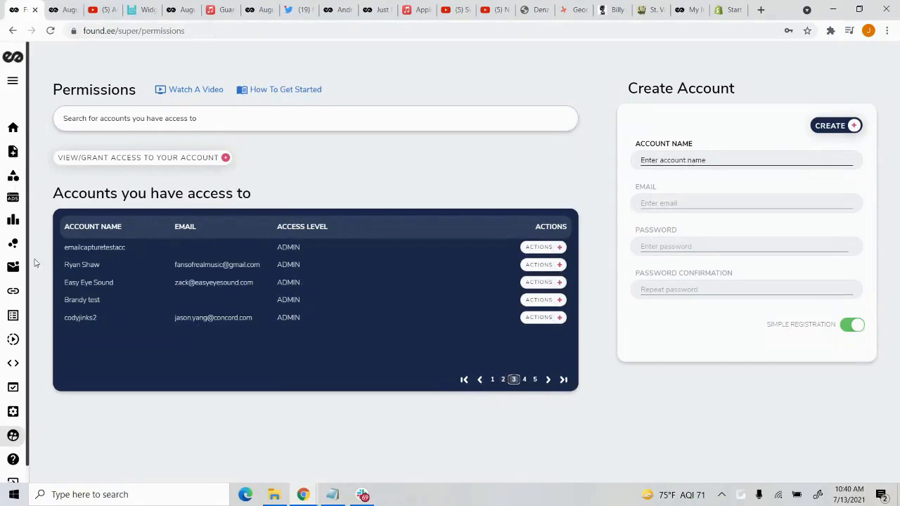
left_click_drag(91, 281, 145, 286)
left_click(256, 350)
left_click(13, 176)
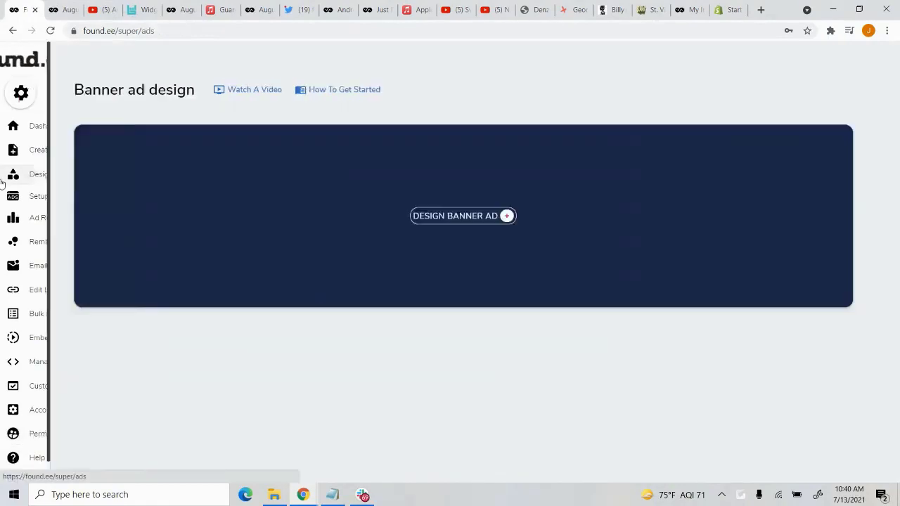
left_click(42, 128)
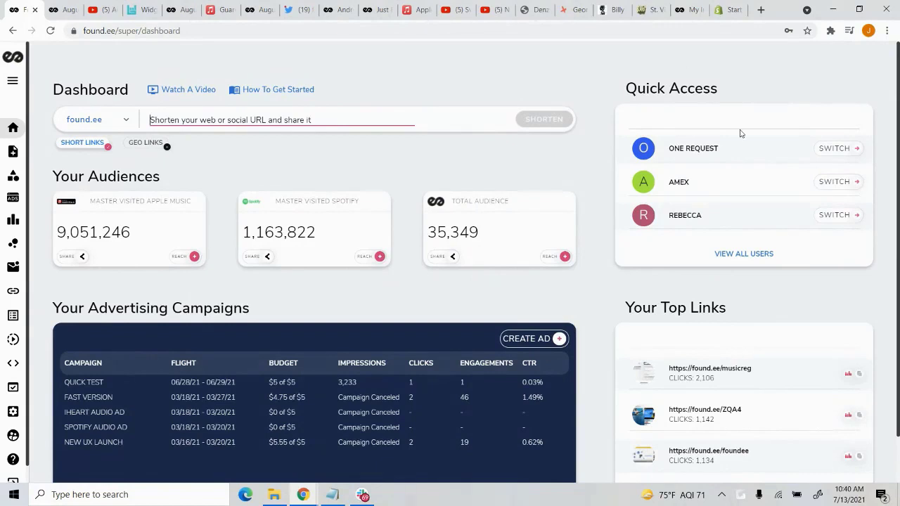
Open pixel management and review the list of user-added pixels.
mouse_move(7, 340)
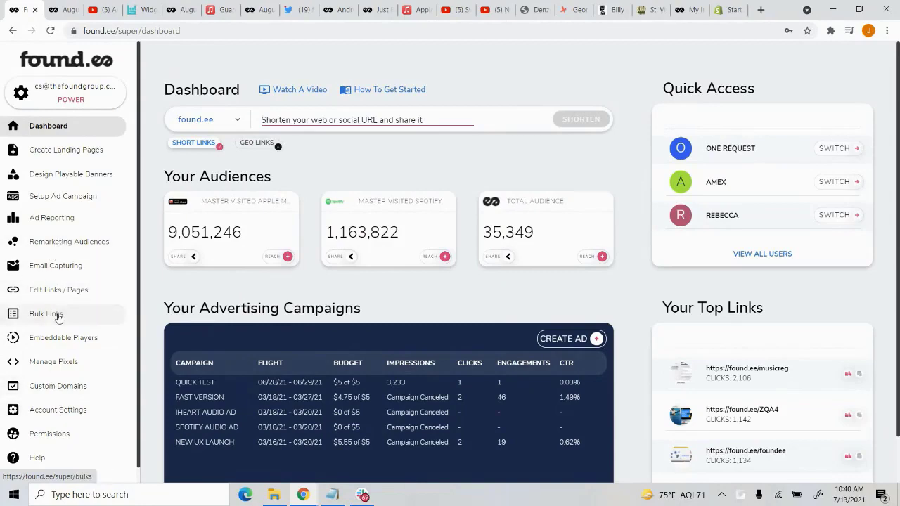
scroll(56, 315, "down", 1)
left_click(99, 343)
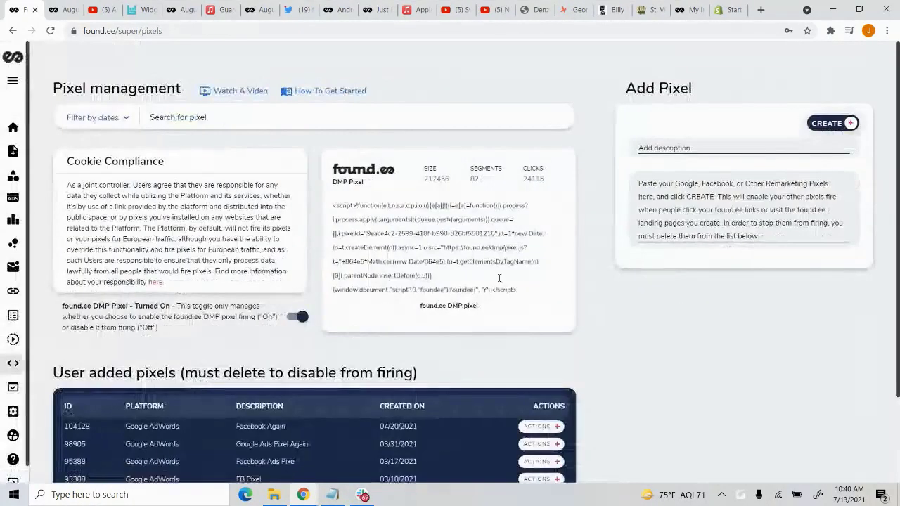
scroll(109, 302, "down", 3)
scroll(109, 302, "down", 3)
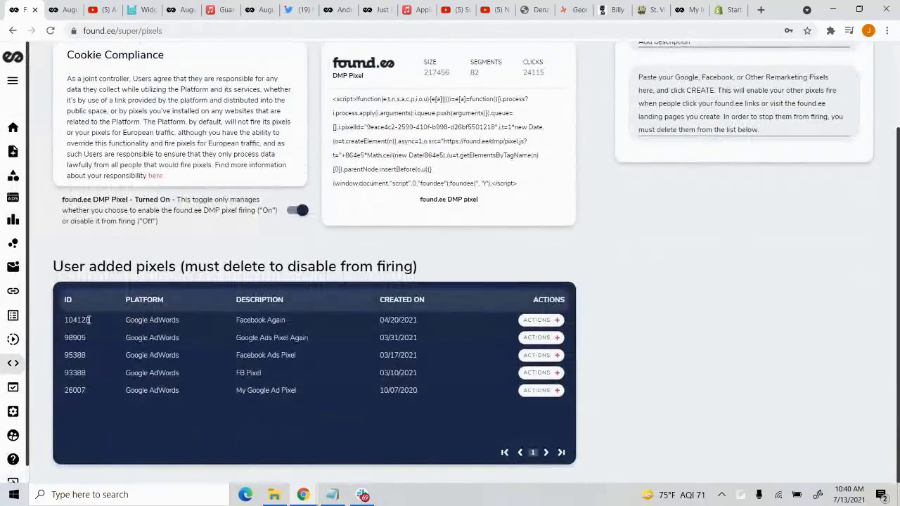
left_click_drag(88, 321, 670, 408)
left_click(670, 407)
scroll(532, 358, "up", 3)
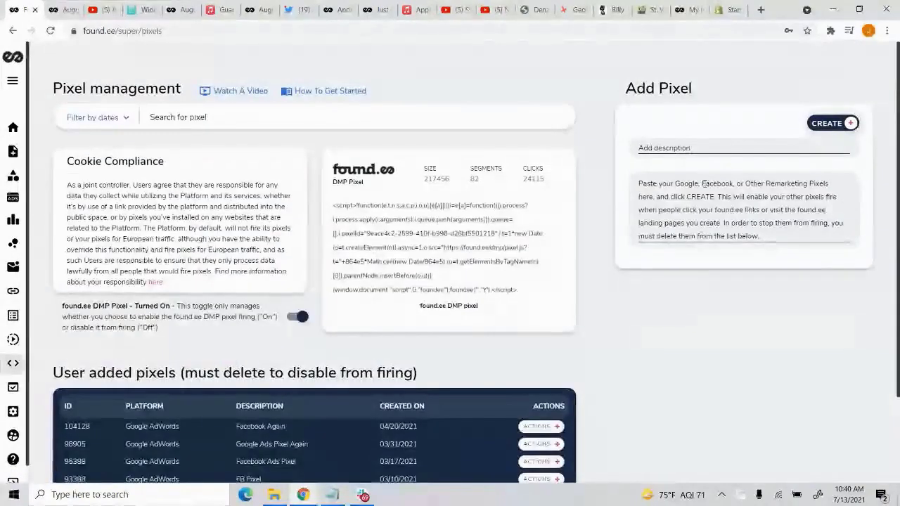
Try filling in a new pixel with the description Paste here and placeholder pixel code, and clear the code.
left_click(681, 153)
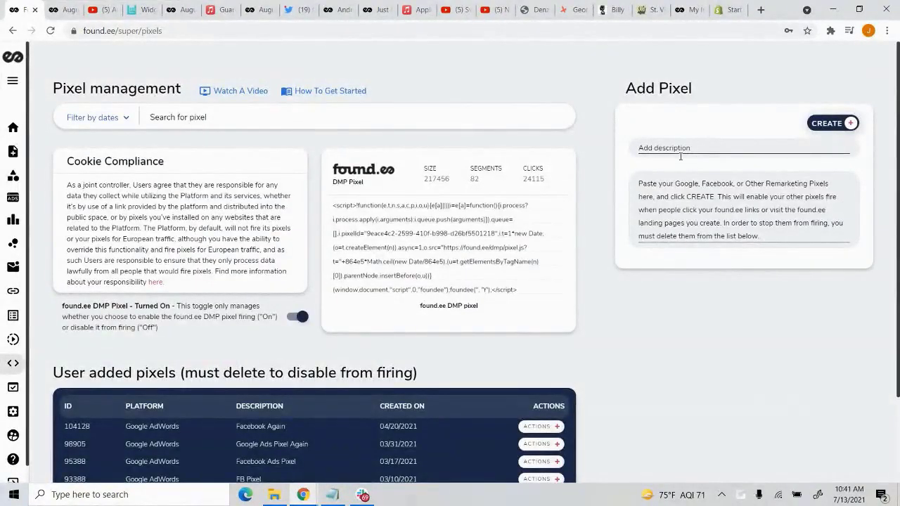
type("Paste here")
key("Tab")
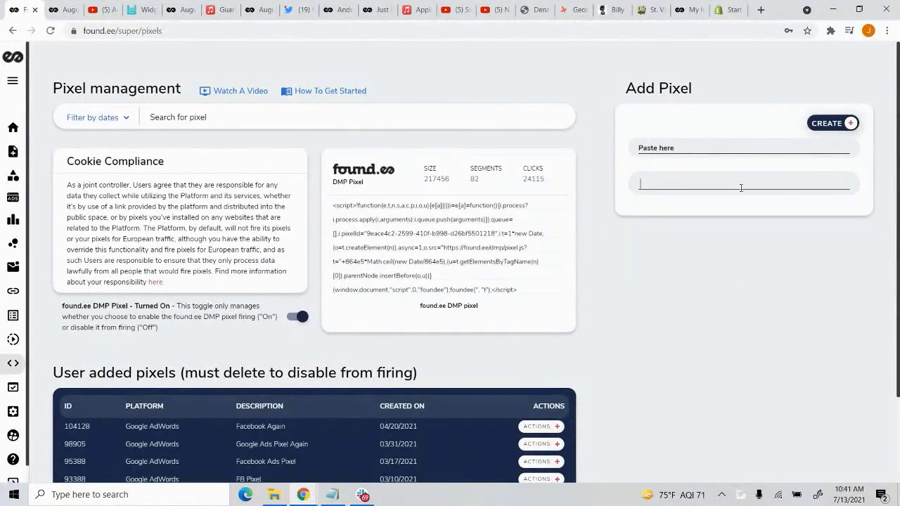
type("asdf;jasdfwo;")
key("ctrl+a")
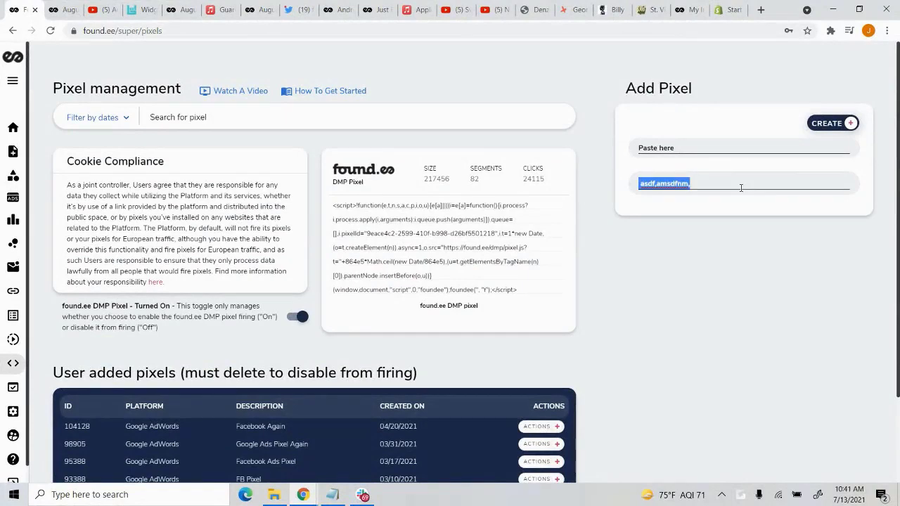
key("BackSpace")
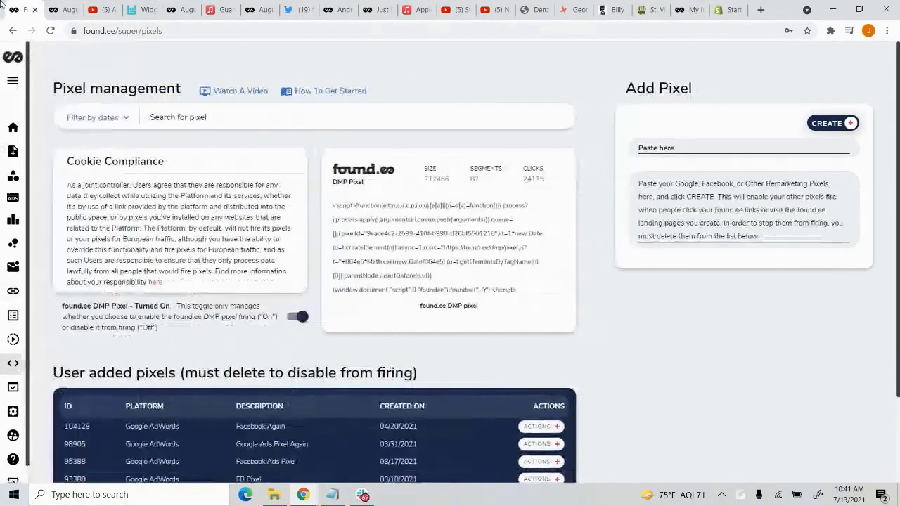
Open the sharing form for the Total Audience from the dashboard and examine its email and user ID fields.
mouse_move(6, 161)
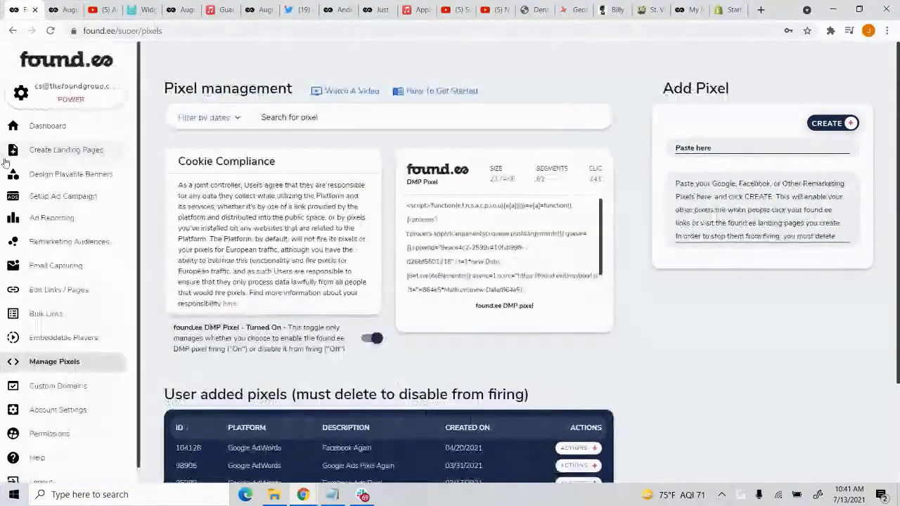
left_click(44, 136)
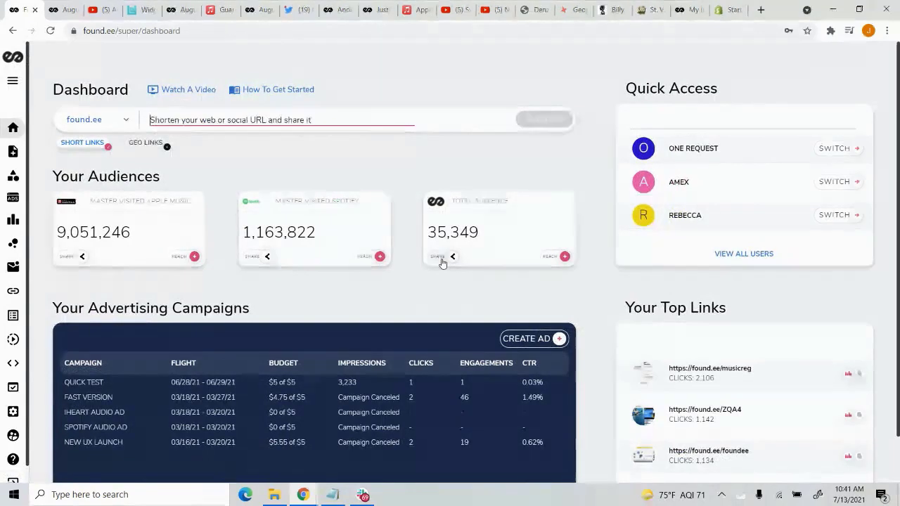
left_click(355, 288)
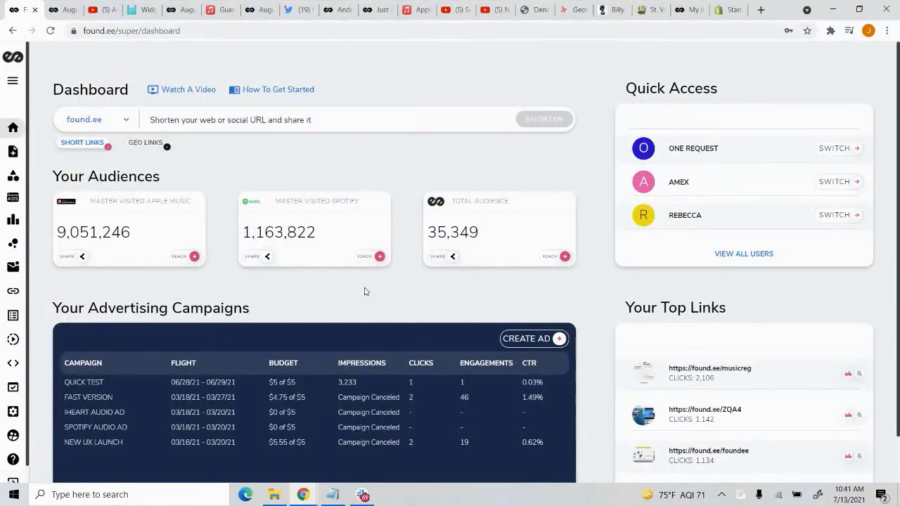
left_click(454, 258)
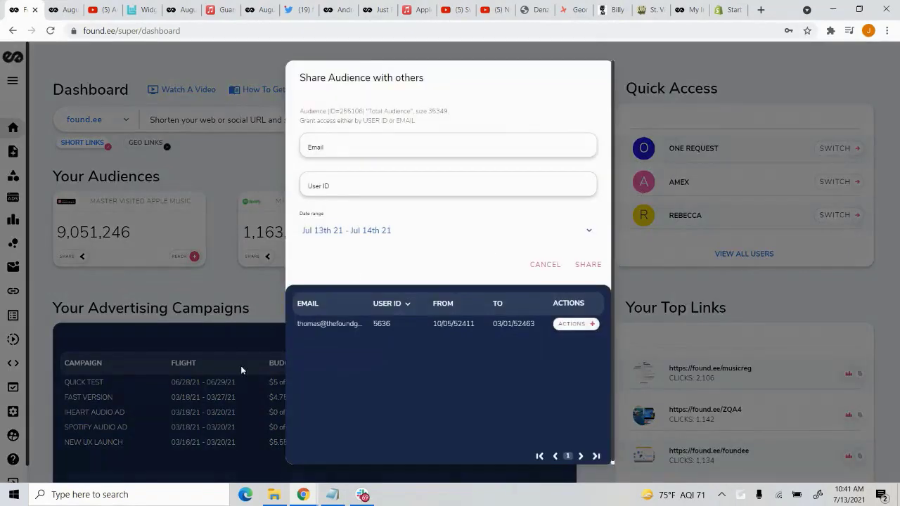
left_click(360, 154)
left_click(366, 190)
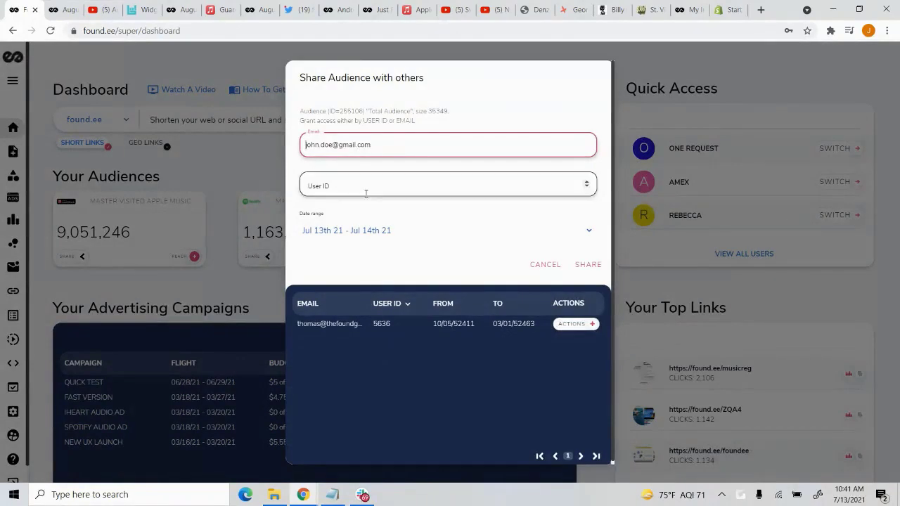
Try a sharing date range of July 13 to July 31, 2021 for the Total Audience, and cancel sharing.
left_click(339, 242)
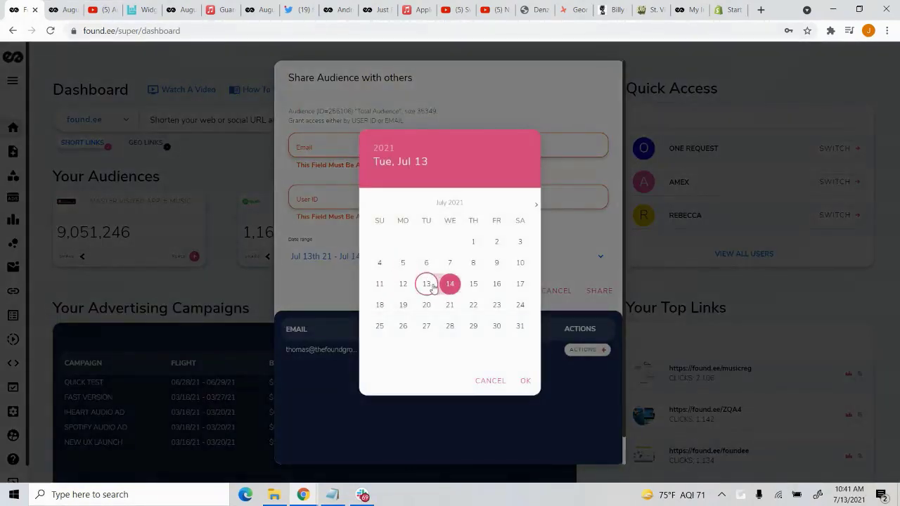
left_click(426, 283)
left_click(520, 326)
left_click(526, 380)
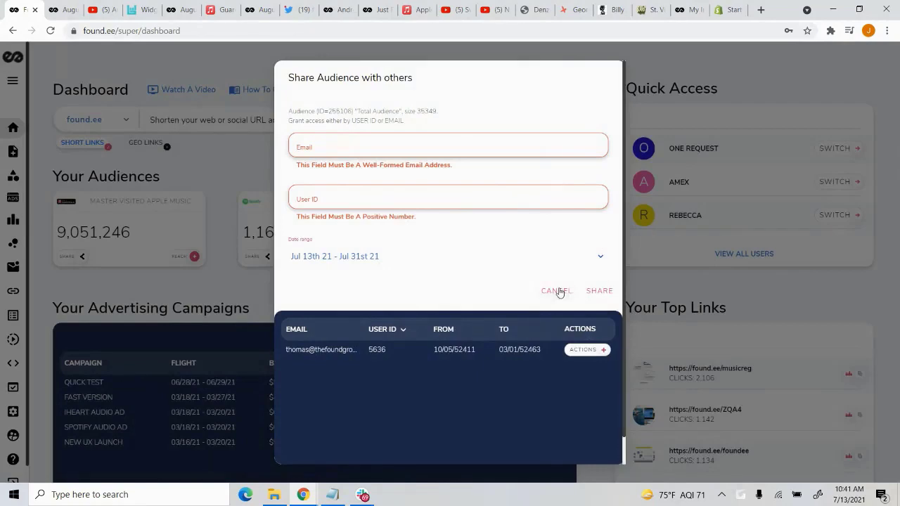
left_click(557, 291)
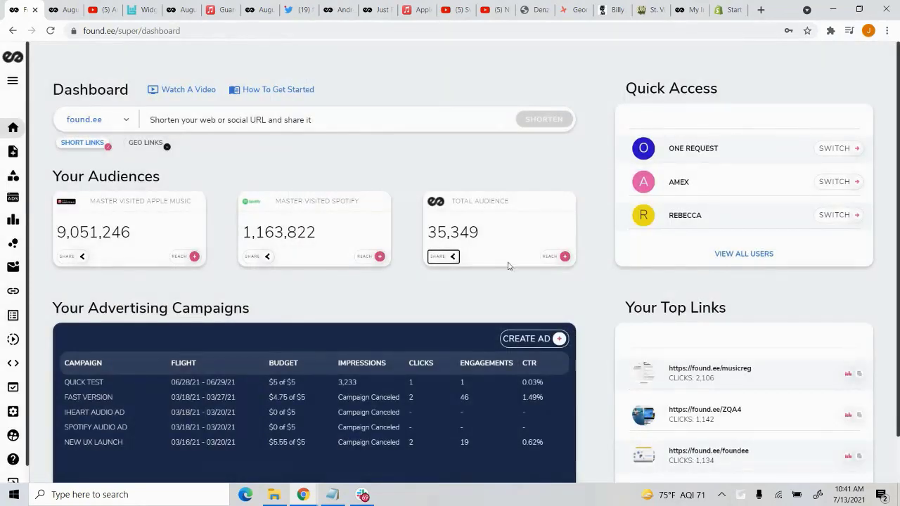
left_click(489, 282)
Start a new remarketing audience and name it after the site owner's website.
mouse_move(31, 282)
left_click(50, 244)
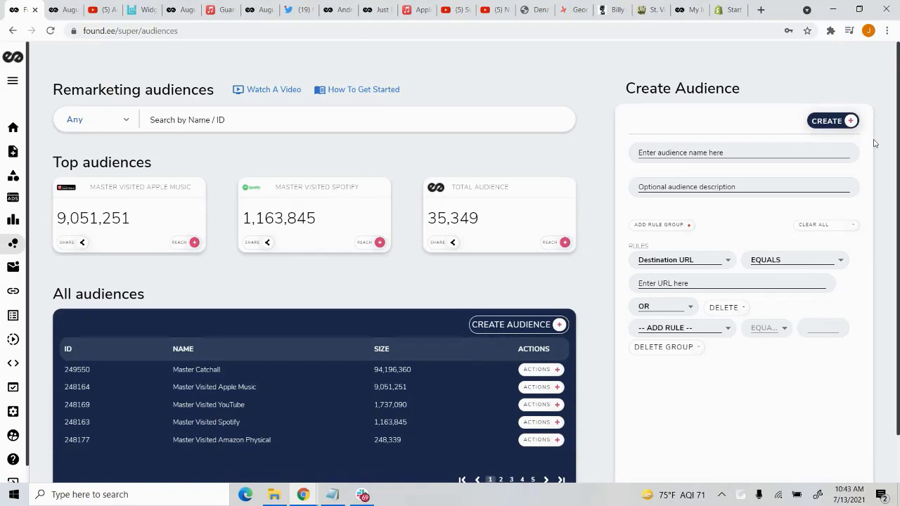
left_click(740, 161)
type("THom's Site")
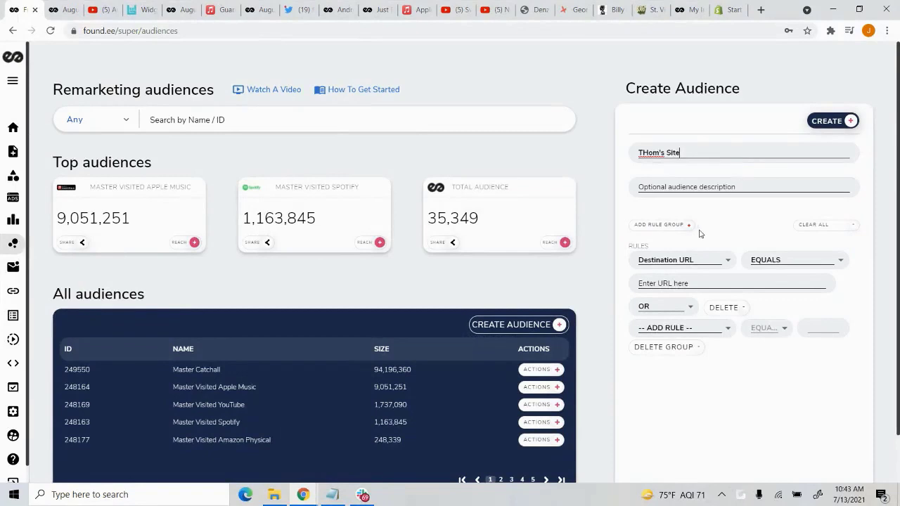
Set the new audience's rule to Location URL contains iamthom.com.
left_click(680, 265)
left_click(657, 276)
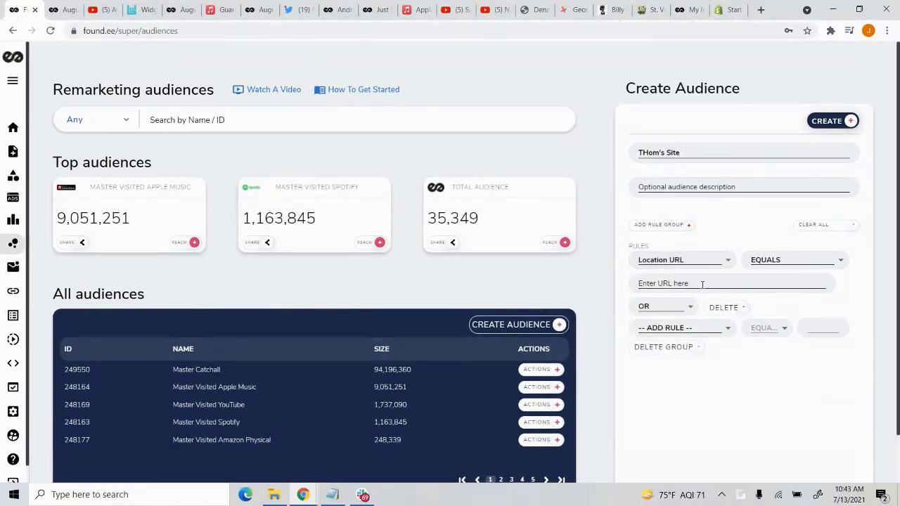
type("iamthom.com")
left_click(772, 269)
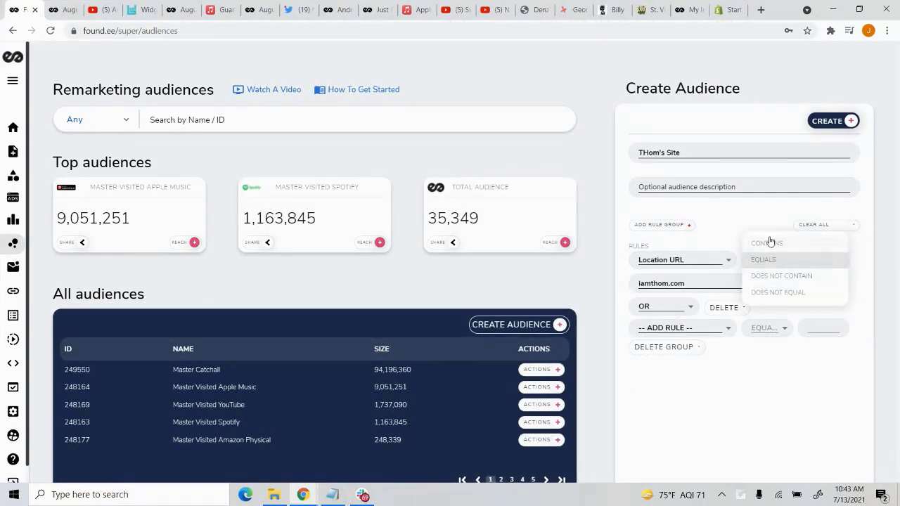
left_click(769, 241)
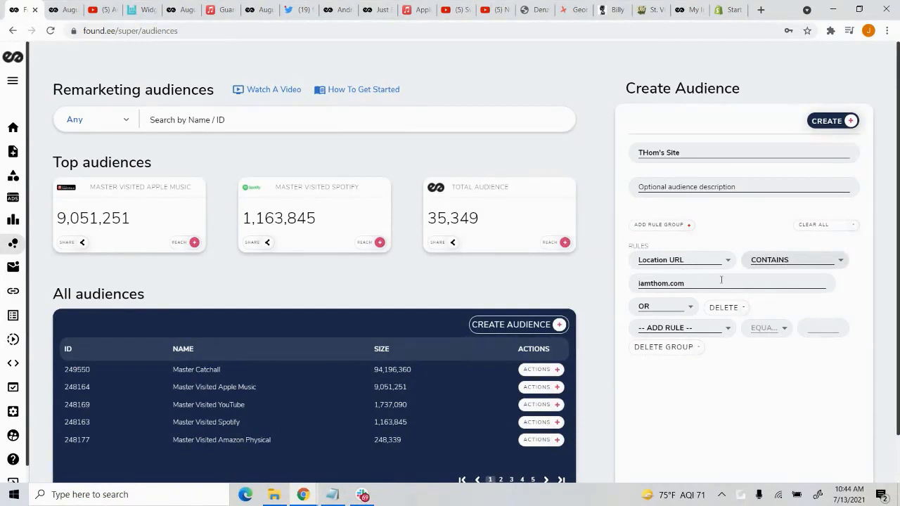
Set the new audience's first rule to Segment equals London Ticketing Audience.
left_click_drag(691, 282, 637, 294)
left_click(746, 457)
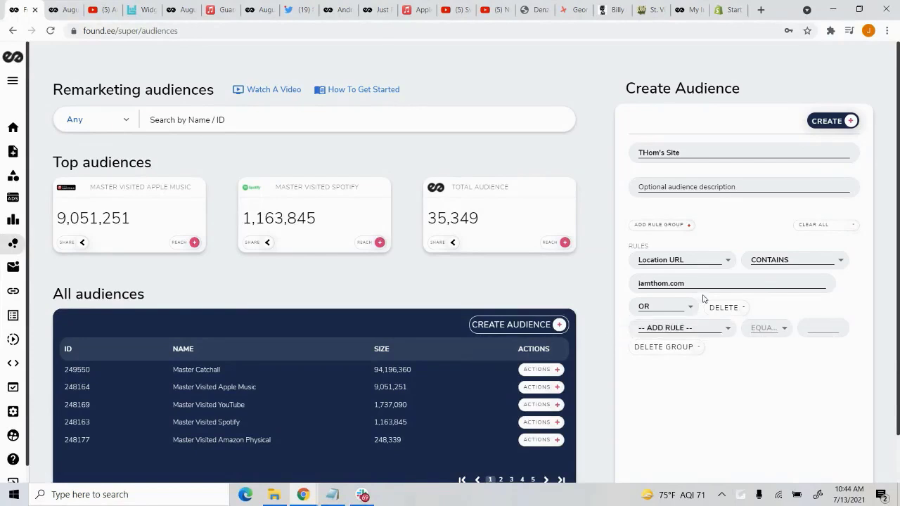
left_click(722, 264)
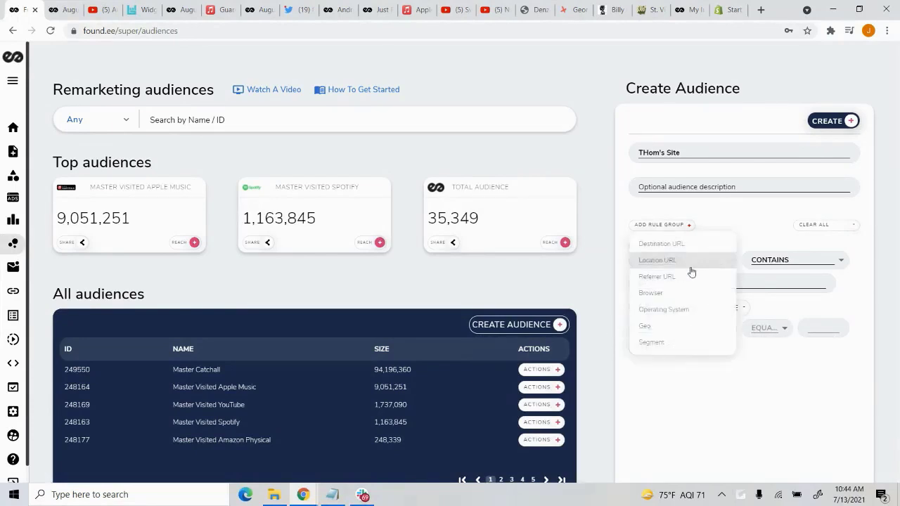
left_click(671, 345)
left_click(669, 284)
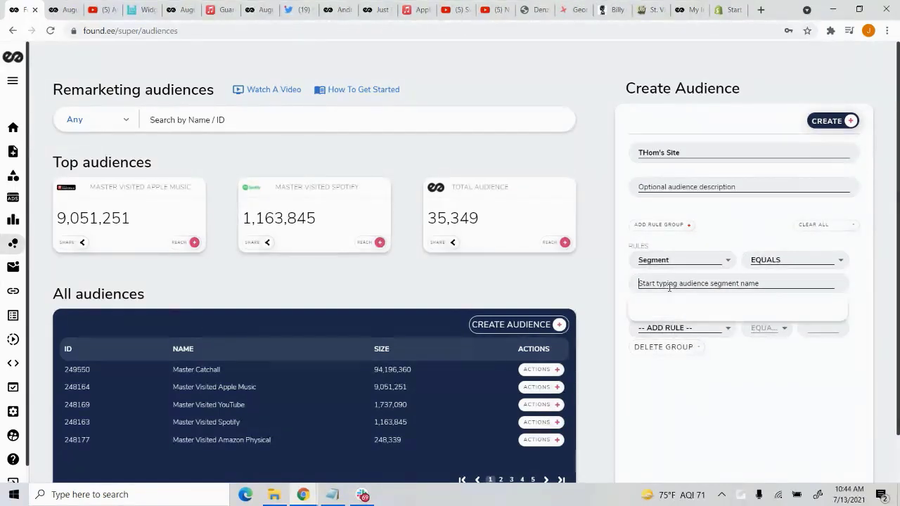
type("london")
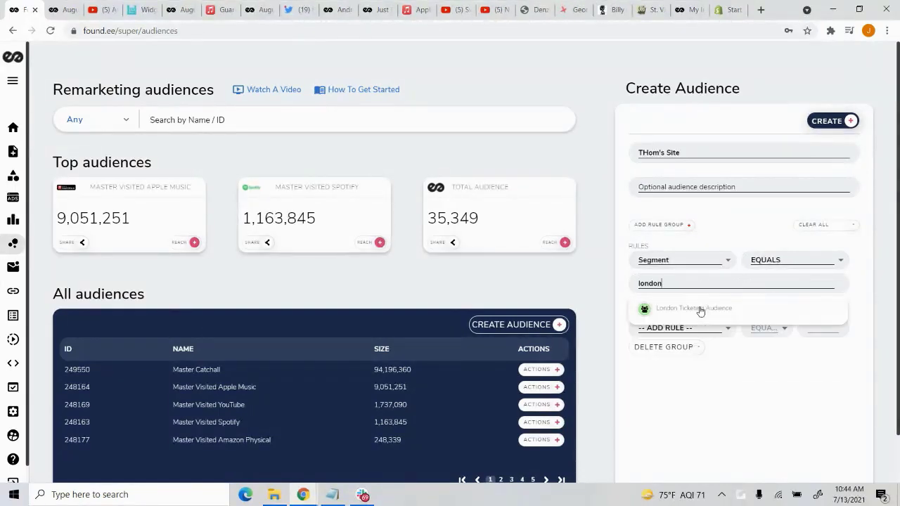
left_click(686, 310)
Combine the rules with AND and add a second rule, Segment equals The Offical Artist Website.
left_click(668, 307)
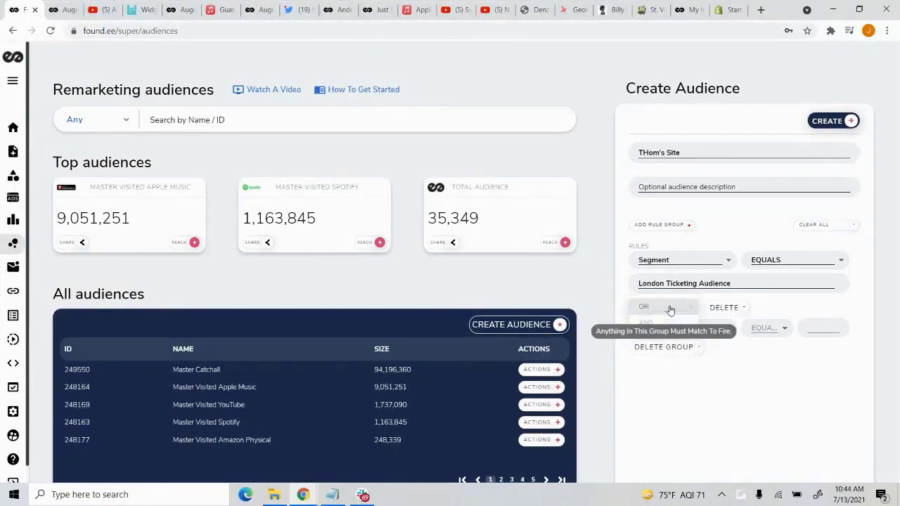
left_click(718, 337)
left_click(717, 330)
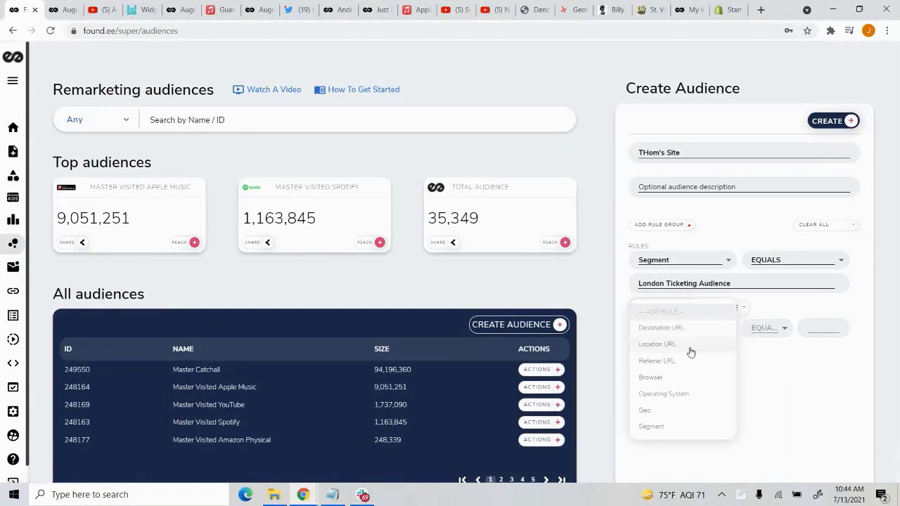
left_click(675, 425)
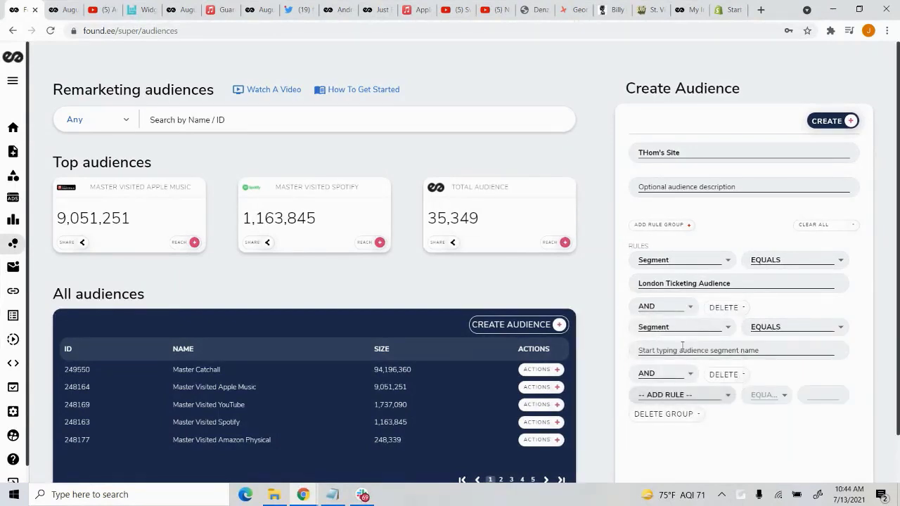
left_click(680, 346)
type("websi")
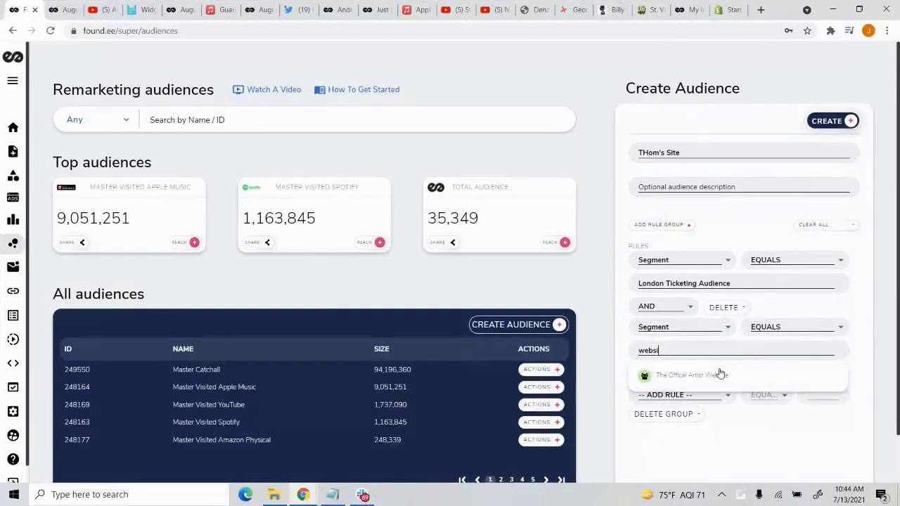
left_click(721, 374)
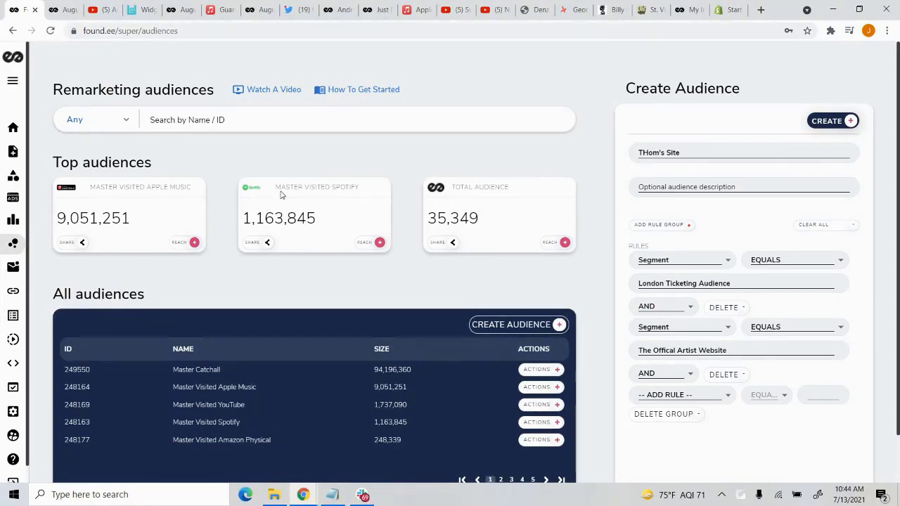
Return to the dashboard and examine the size of the Master Visited Spotify audience.
left_click(43, 127)
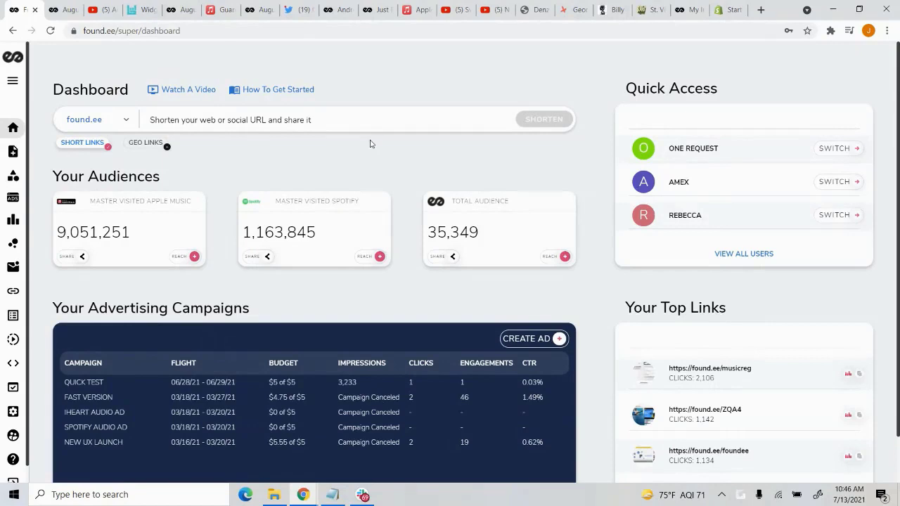
left_click_drag(313, 233, 249, 239)
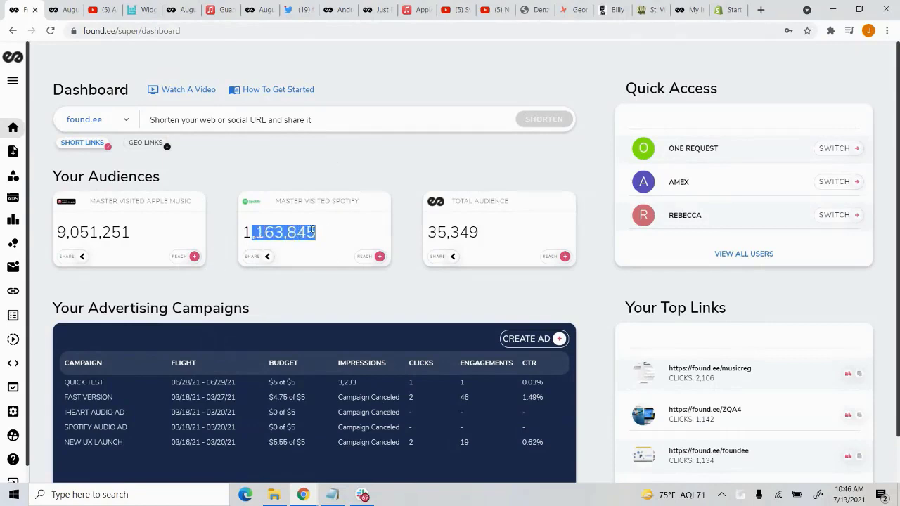
left_click(314, 225)
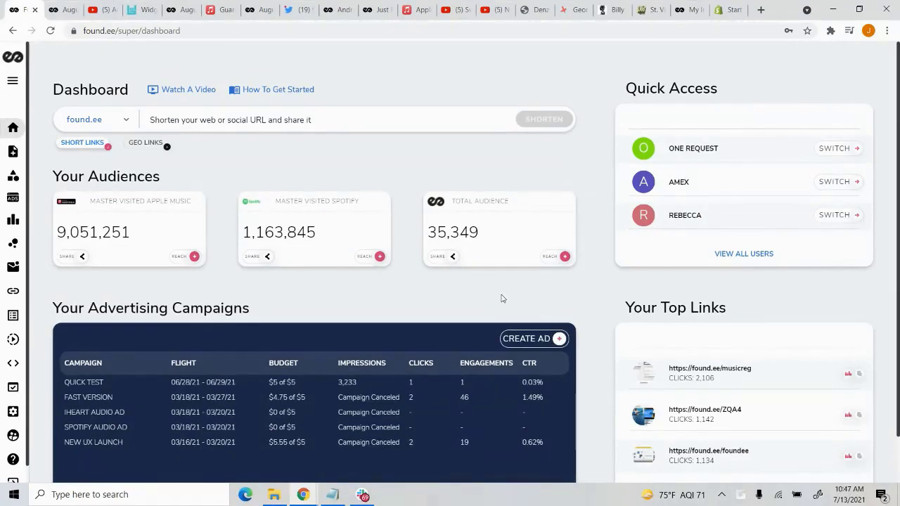
Switch to the Twitter search results for found.ee and open the found.ee/LAN2021TIX link in the Lights All Night tweet.
left_click(294, 8)
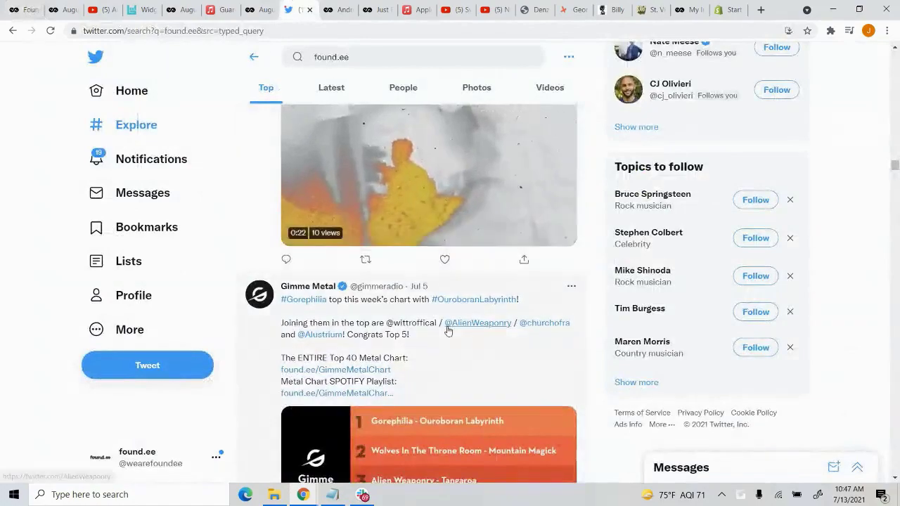
scroll(448, 329, "up", 2)
scroll(560, 322, "down", 3)
scroll(560, 322, "up", 8)
scroll(560, 322, "up", 12)
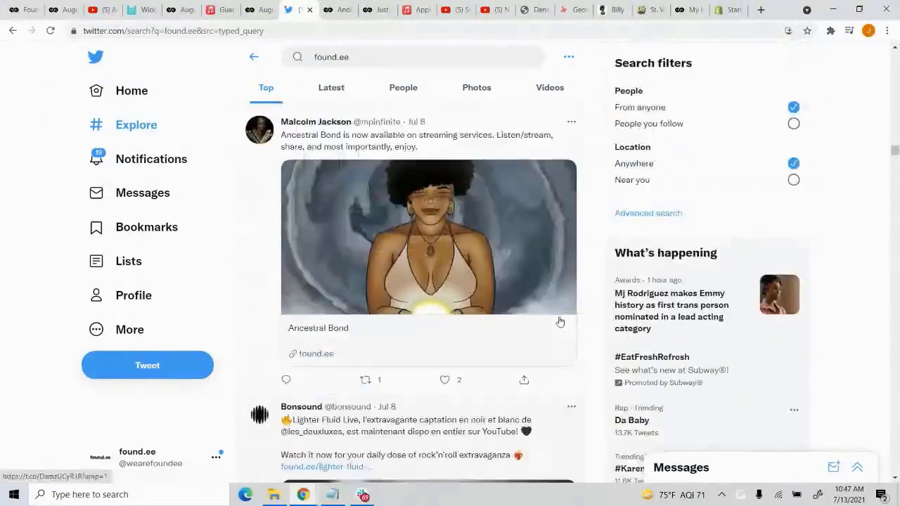
scroll(561, 322, "up", 10)
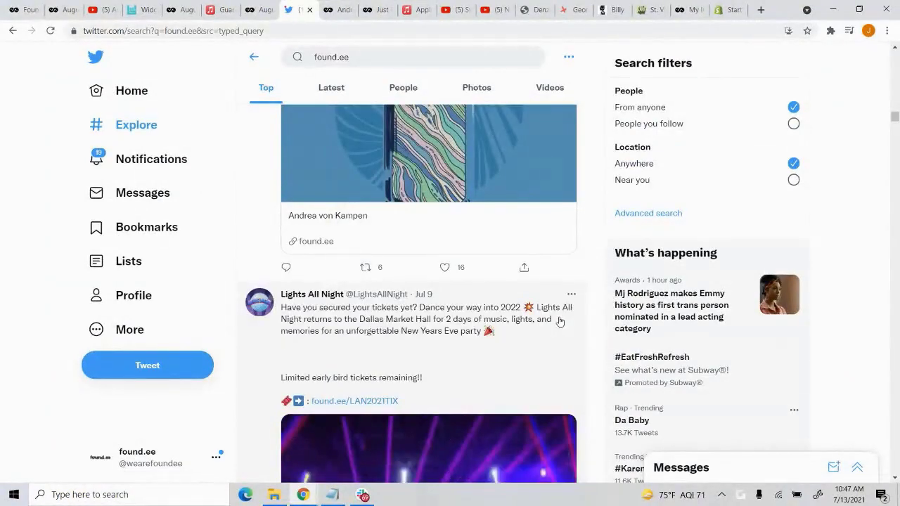
left_click(355, 401)
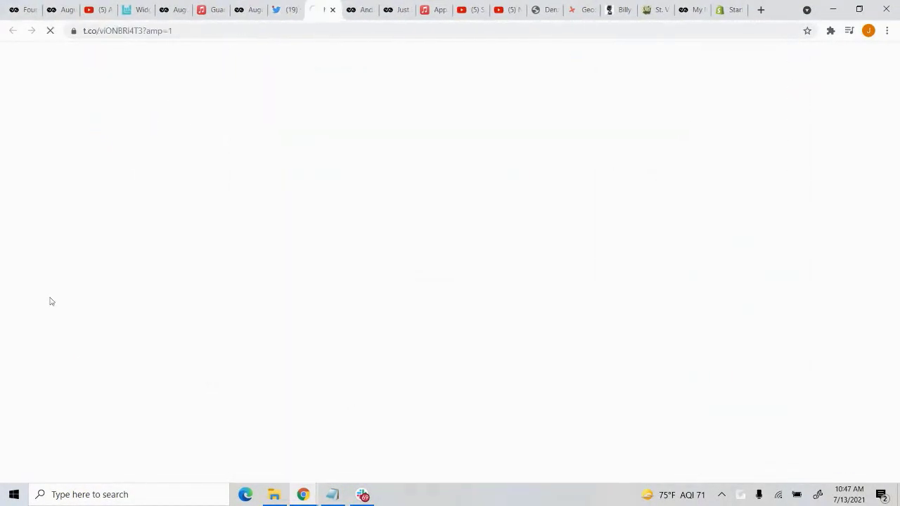
Compare the Lights All Night tweet and its short link with the See Tickets event page it leads to.
left_click(283, 9)
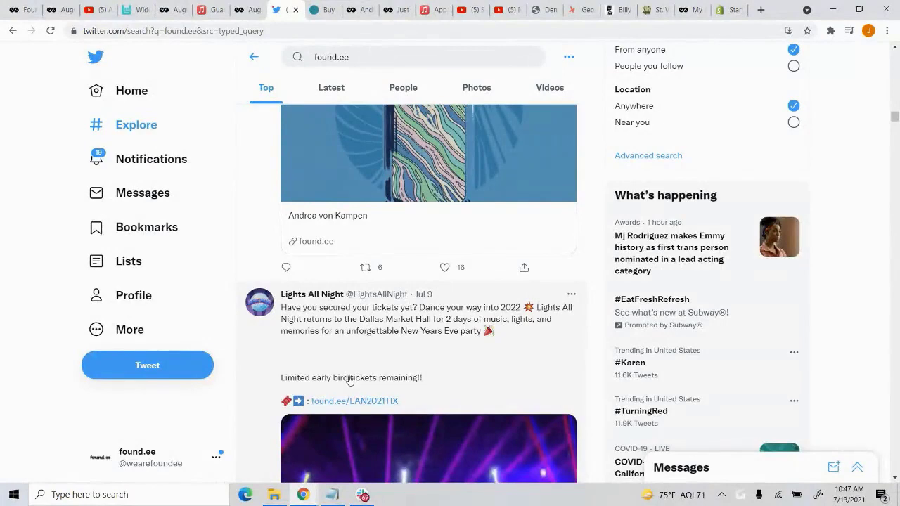
left_click(353, 401)
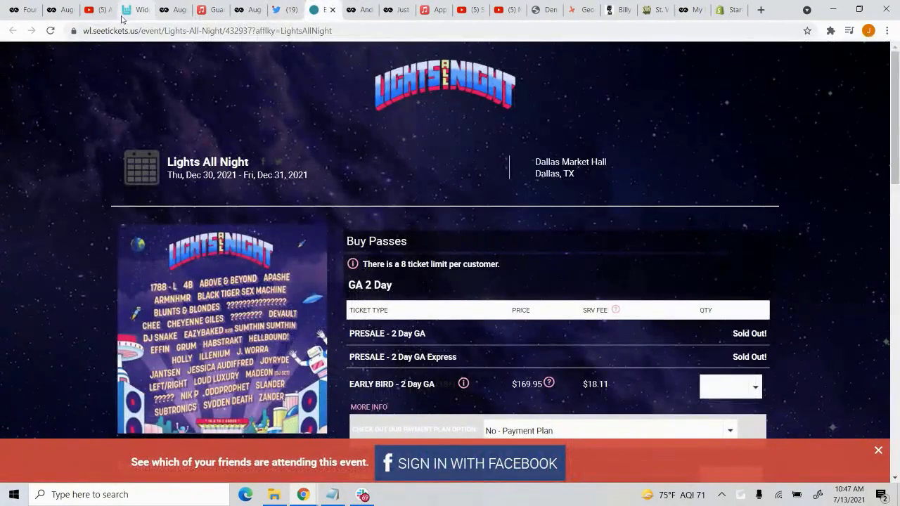
left_click(285, 10)
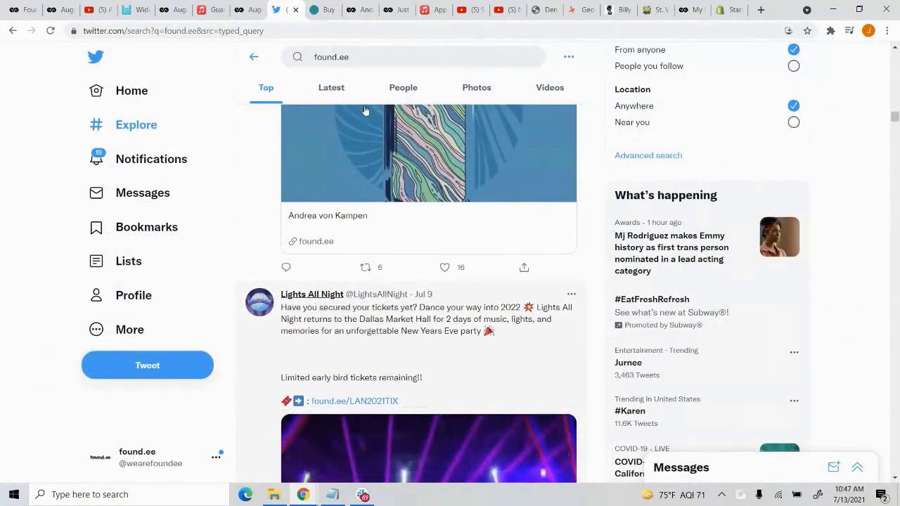
left_click(320, 10)
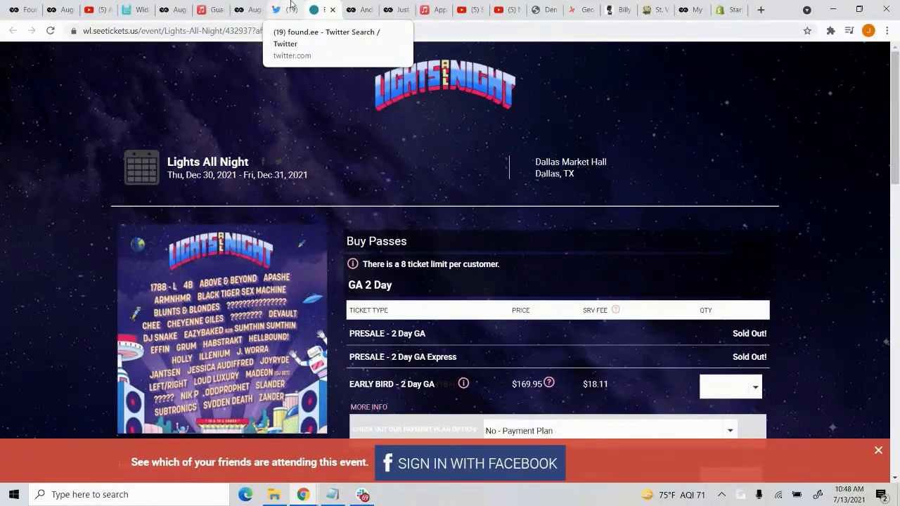
left_click(290, 7)
left_click(315, 9)
left_click(285, 8)
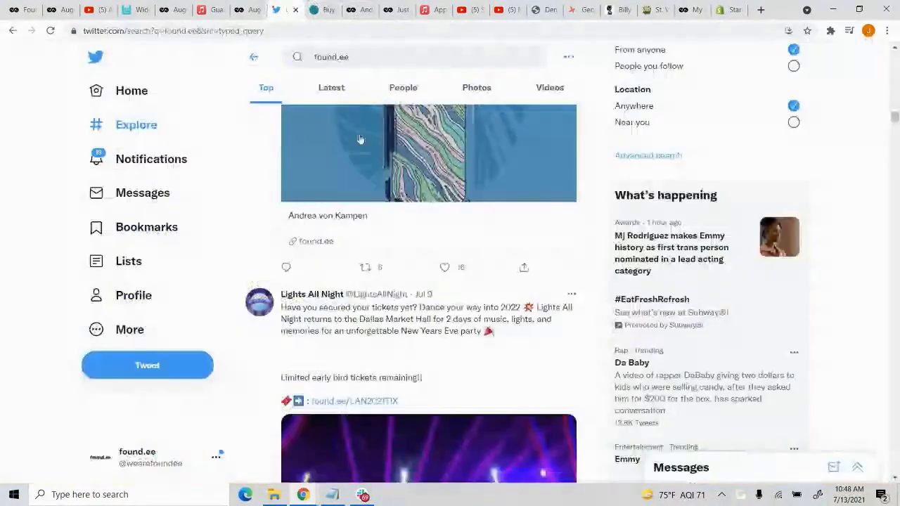
right_click(350, 404)
key("Escape")
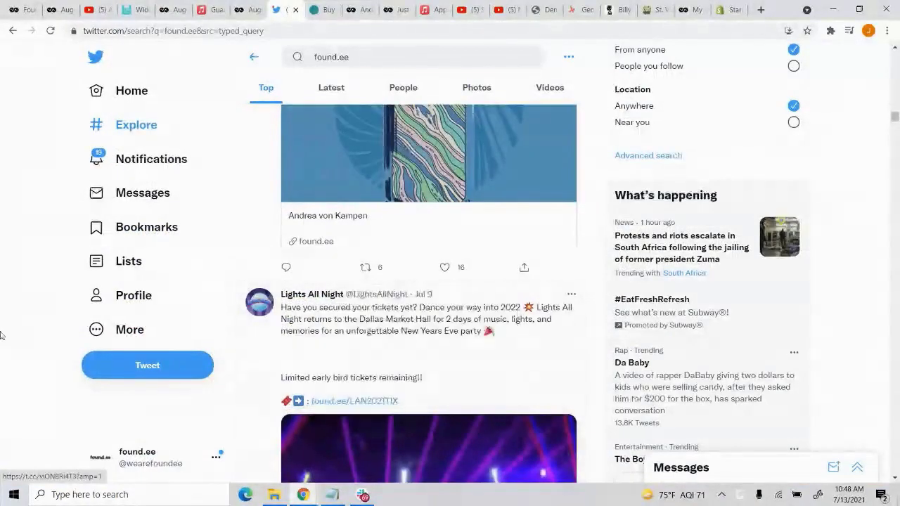
scroll(452, 352, "down", 1)
scroll(450, 354, "up", 2)
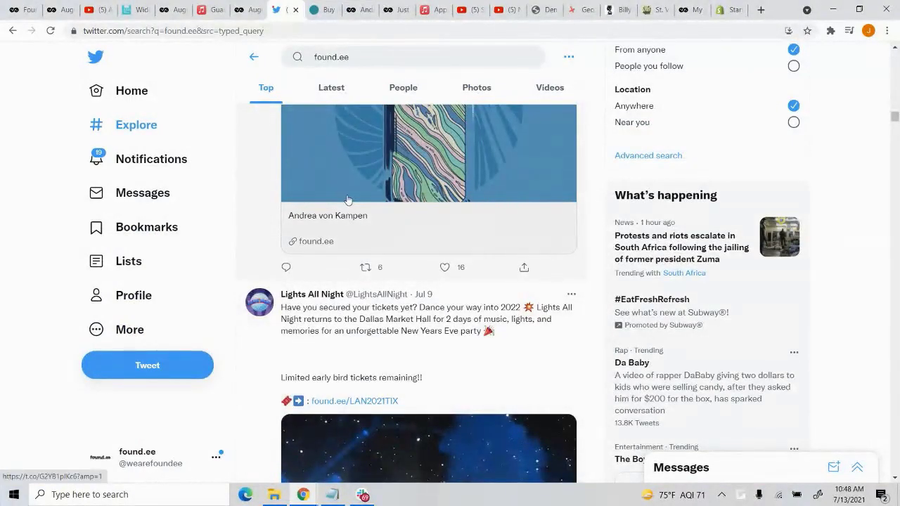
Open the dashboard's How To Get Started guide, browse the found.ee help article collections, and return to the dashboard.
left_click(13, 6)
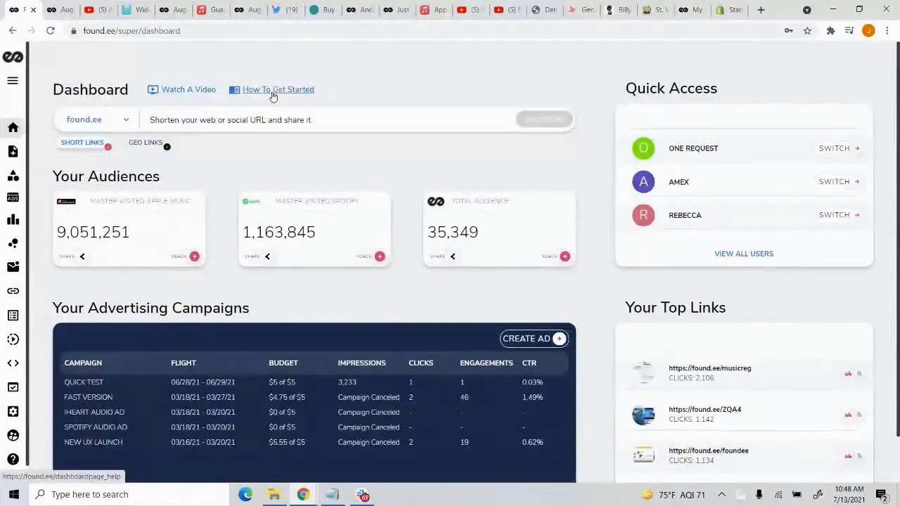
left_click(271, 89)
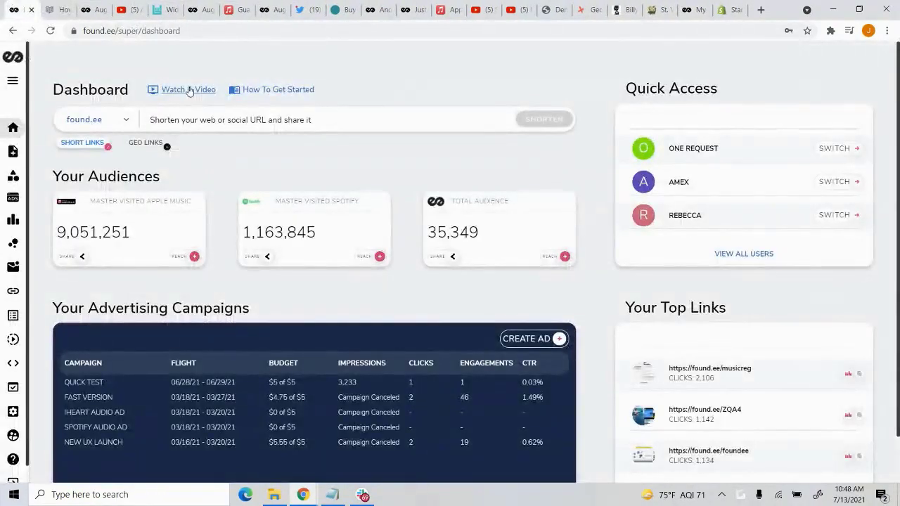
left_click(187, 89)
left_click(220, 75)
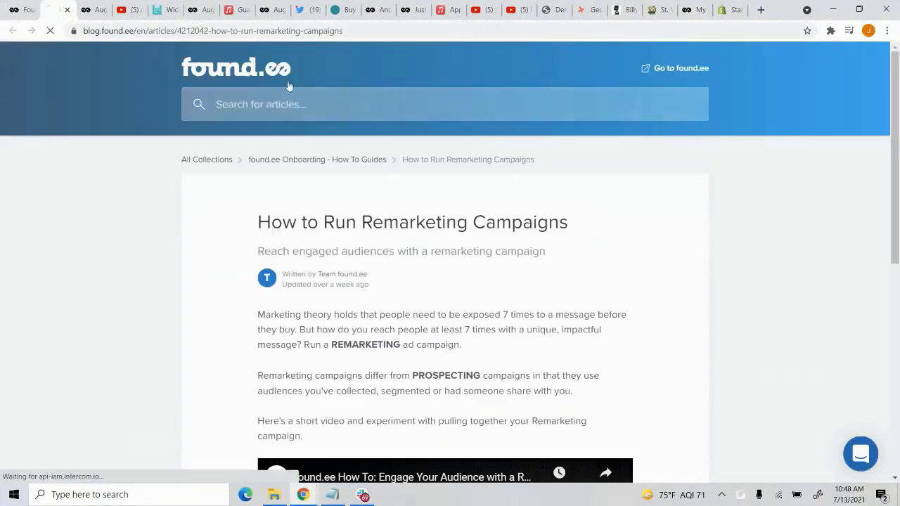
scroll(81, 246, "down", 1)
scroll(81, 246, "down", 5)
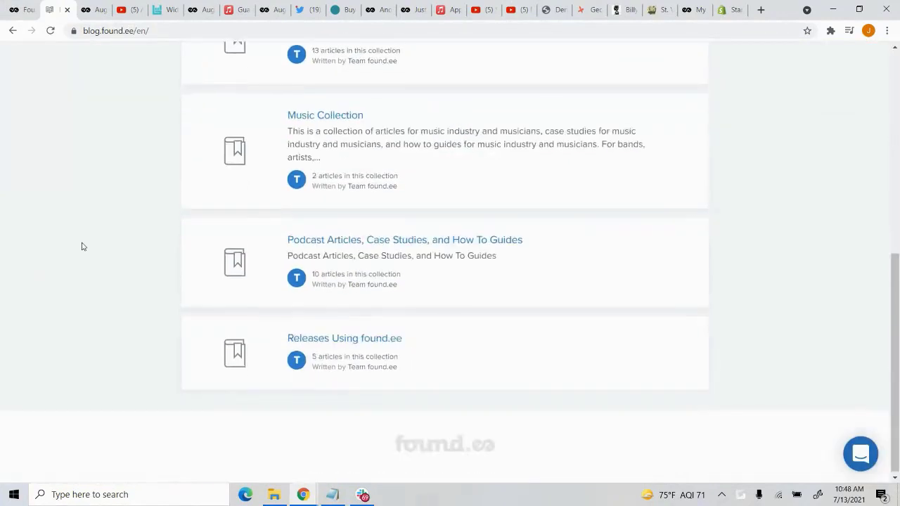
scroll(82, 246, "up", 6)
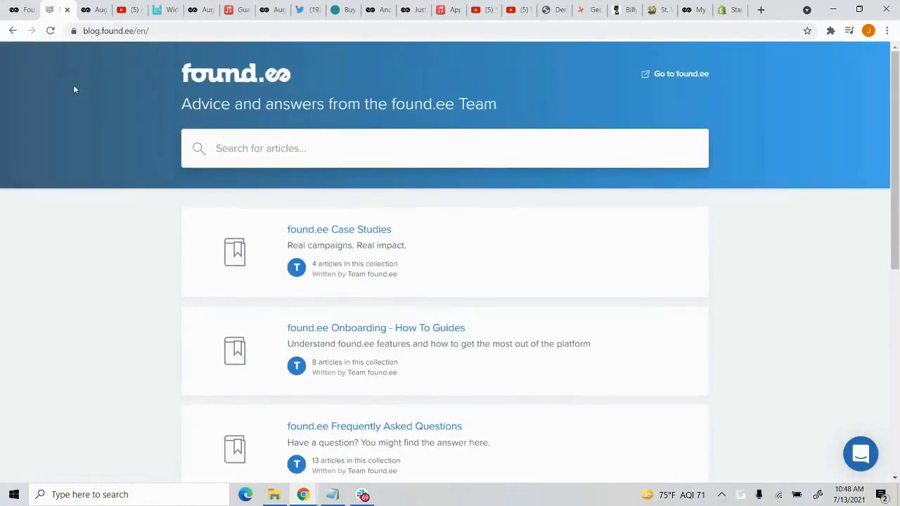
left_click(36, 8)
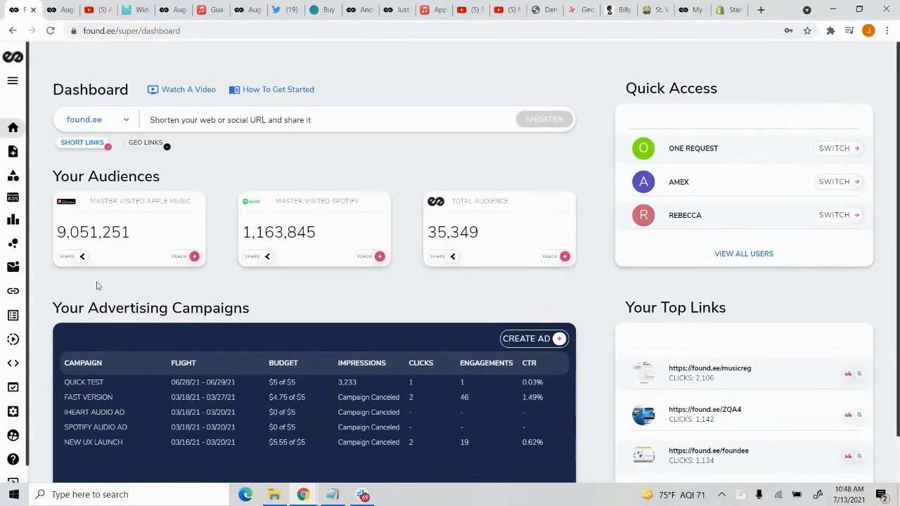
Open the Remarketing audiences page and look over its top audiences and audience list.
mouse_move(12, 453)
left_click(60, 246)
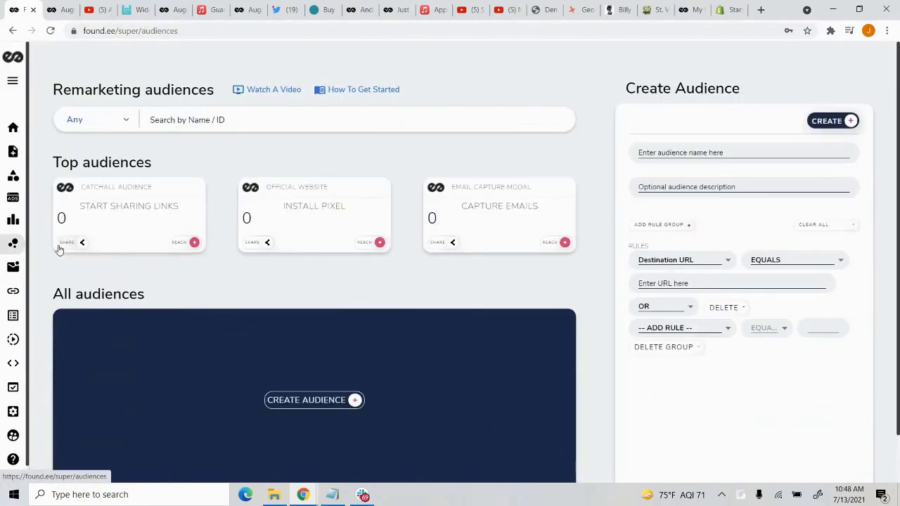
scroll(600, 283, "down", 1)
scroll(600, 284, "up", 1)
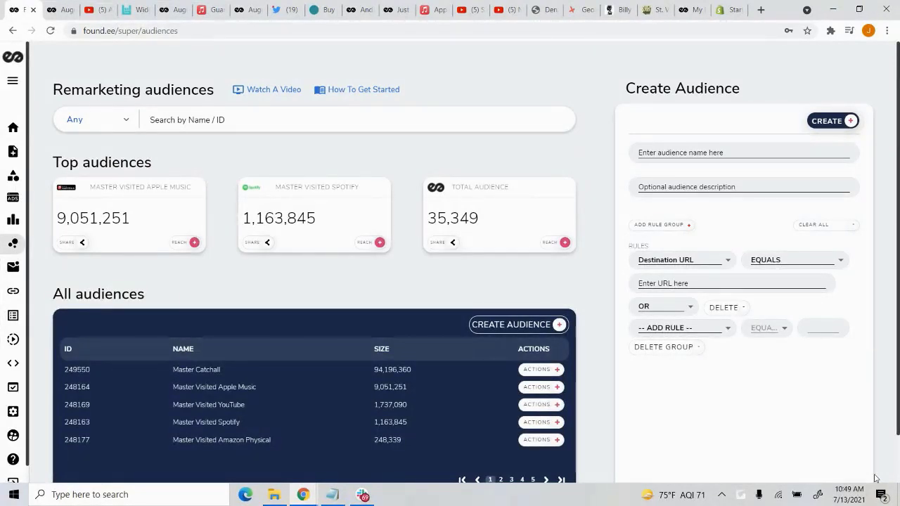
left_click(299, 488)
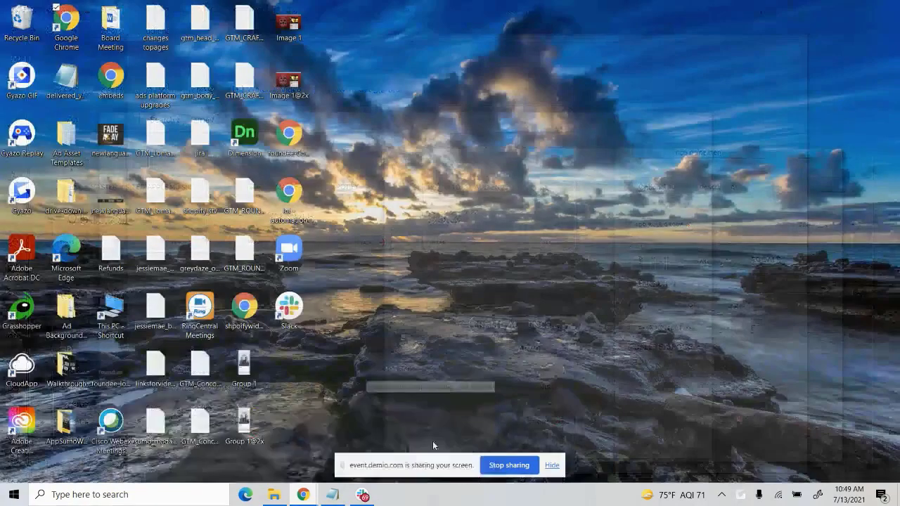
left_click(434, 446)
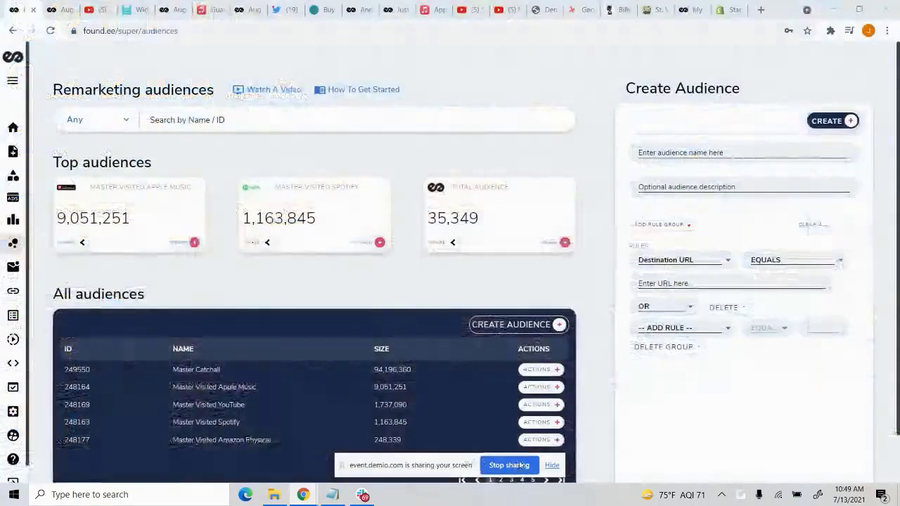